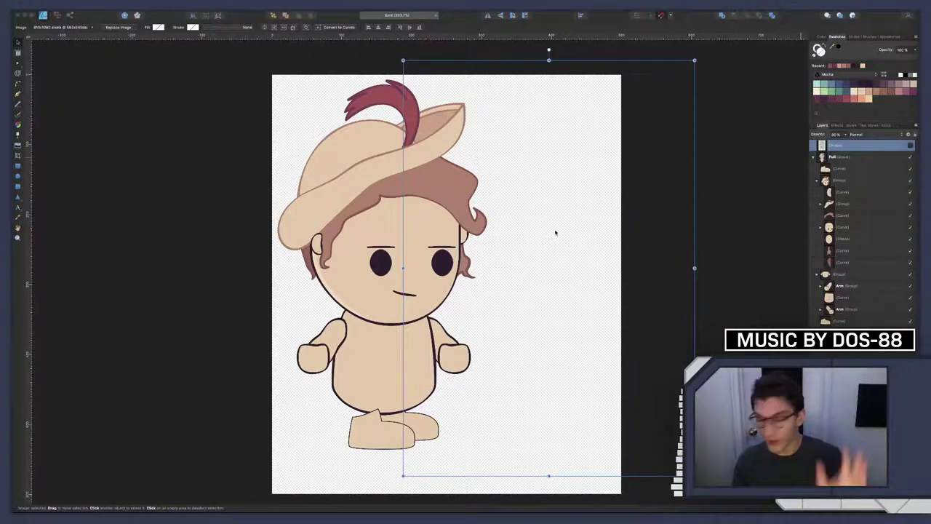
Show the hidden pencil sketch layer and slide it beside the coloured character as a tracing guide
{"action": "left_click", "coordinate": [909, 146]}
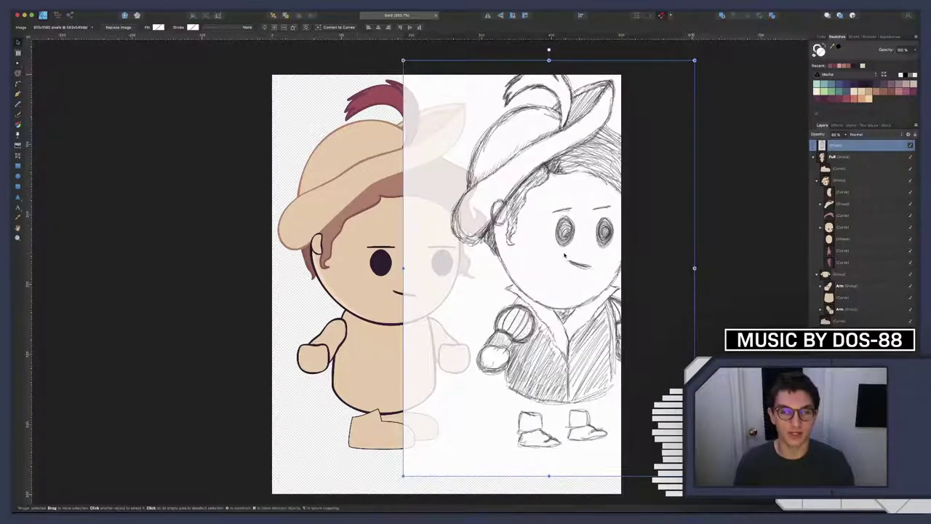
{"action": "mouse_move", "coordinate": [569, 253]}
{"action": "left_mouse_down"}
{"action": "mouse_move", "coordinate": [392, 222]}
{"action": "mouse_move", "coordinate": [555, 272]}
{"action": "mouse_move", "coordinate": [589, 252]}
{"action": "mouse_move", "coordinate": [595, 278]}
{"action": "mouse_move", "coordinate": [580, 251]}
{"action": "left_mouse_up"}
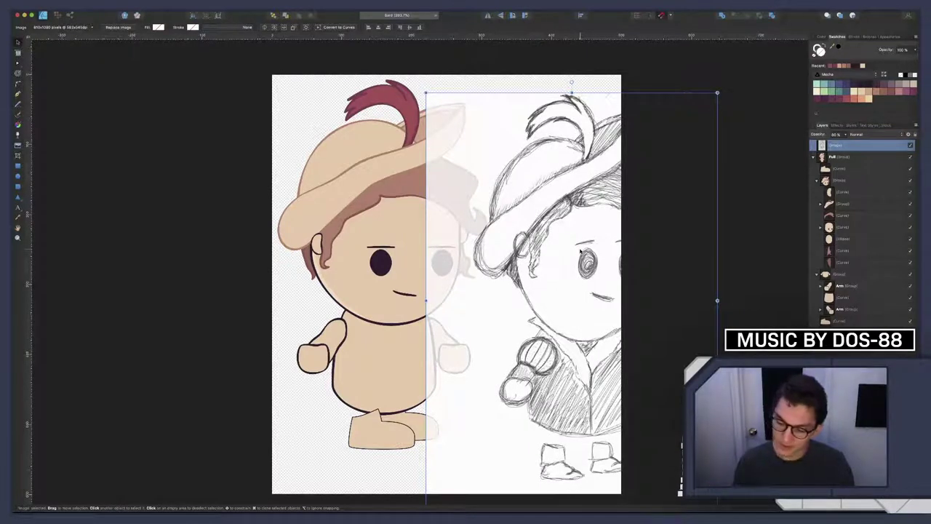
{"action": "left_click_drag", "start_coordinate": [520, 222], "coordinate": [603, 247]}
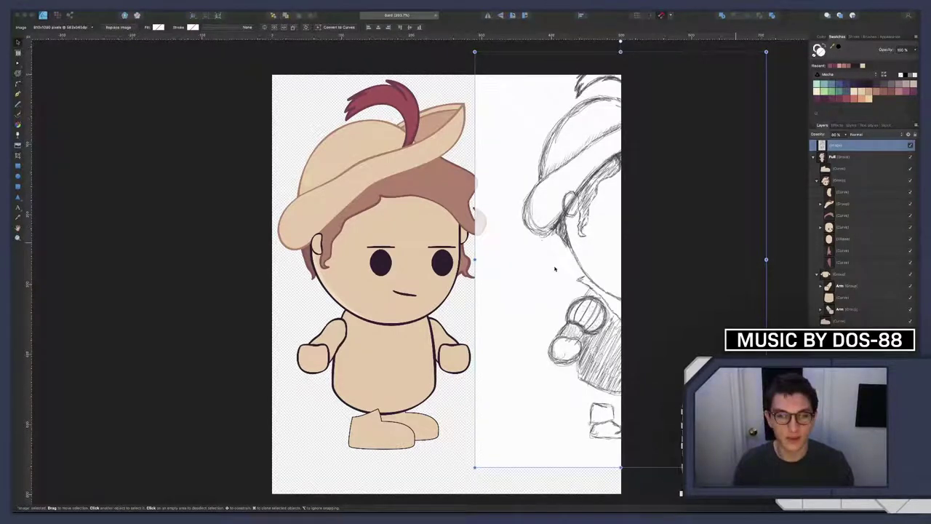
{"action": "left_click_drag", "start_coordinate": [569, 271], "coordinate": [372, 266]}
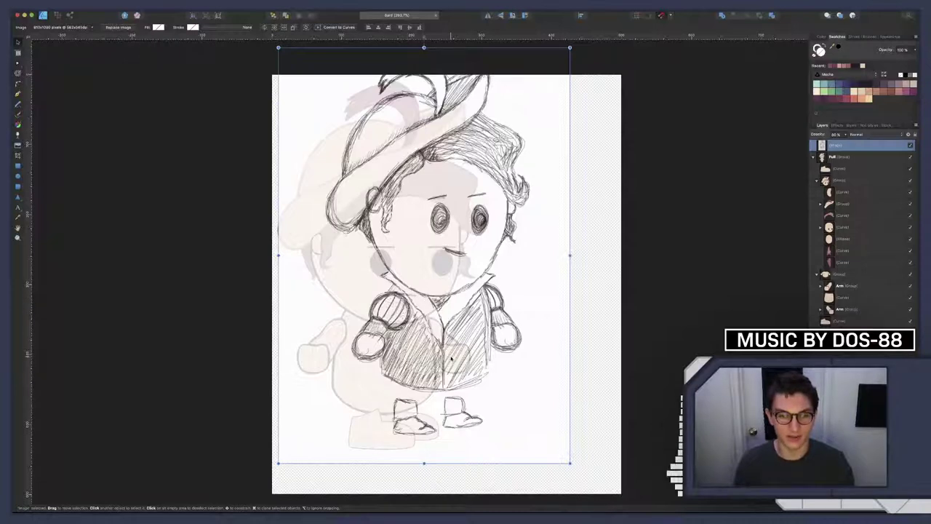
{"action": "left_click_drag", "start_coordinate": [451, 358], "coordinate": [622, 347]}
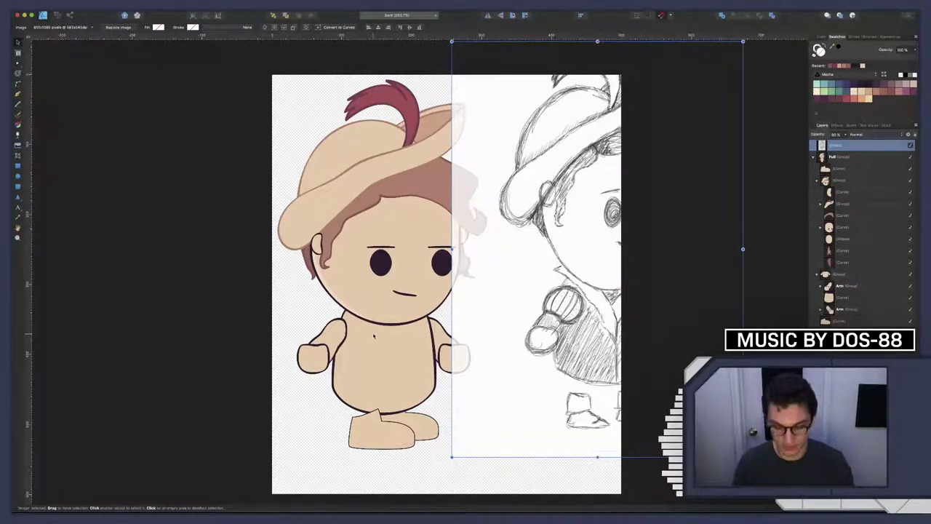
{"action": "key", "text": "p"}
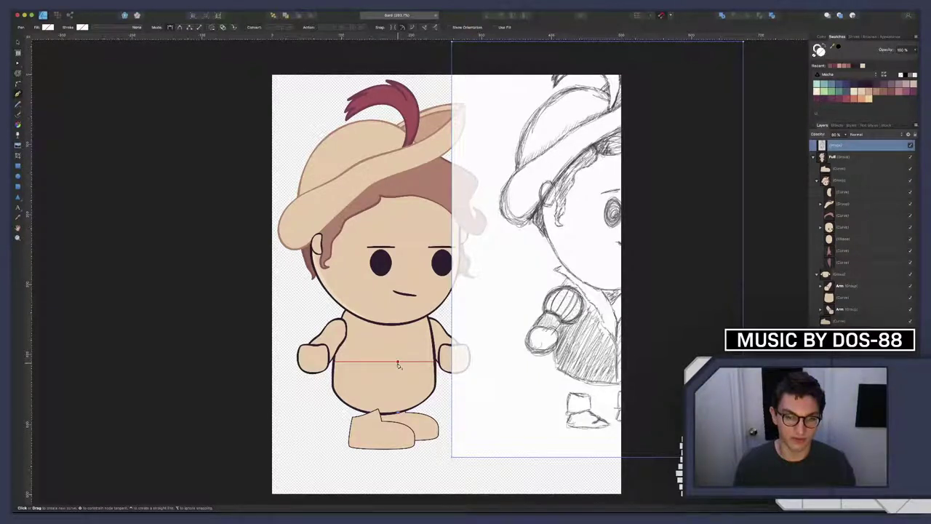
Draw a closed five-point vest outline from the neck down across the torso
{"action": "left_click", "coordinate": [397, 364]}
{"action": "left_click", "coordinate": [344, 310]}
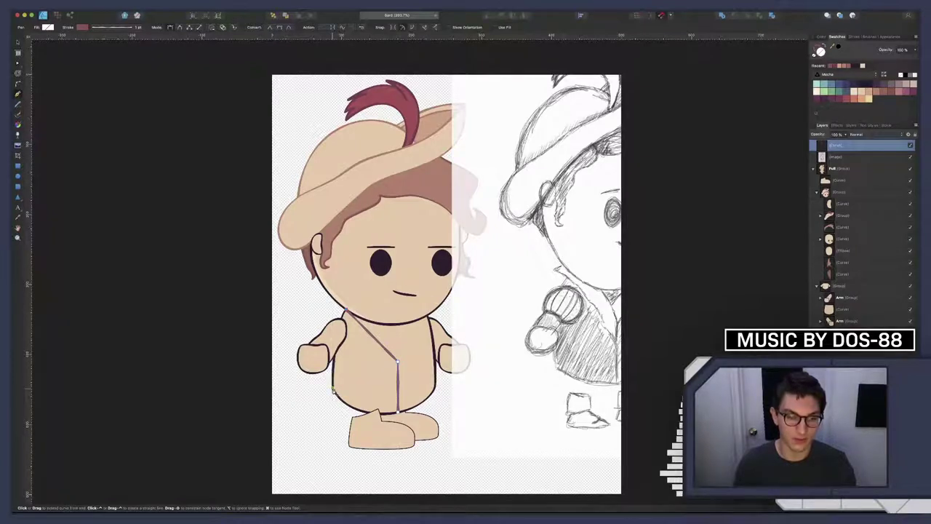
{"action": "left_click", "coordinate": [333, 391]}
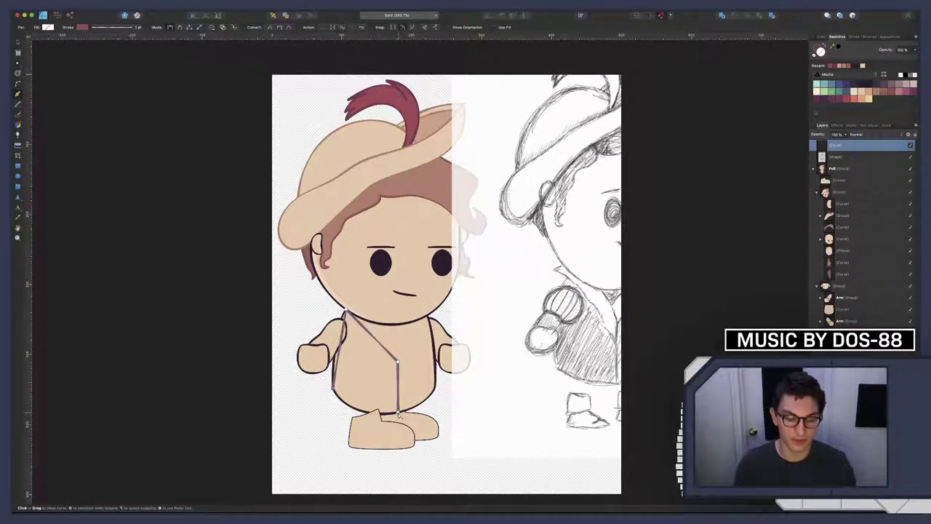
{"action": "left_click", "coordinate": [399, 413]}
{"action": "scroll", "coordinate": [382, 402], "scroll_direction": "up", "scroll_amount": 3}
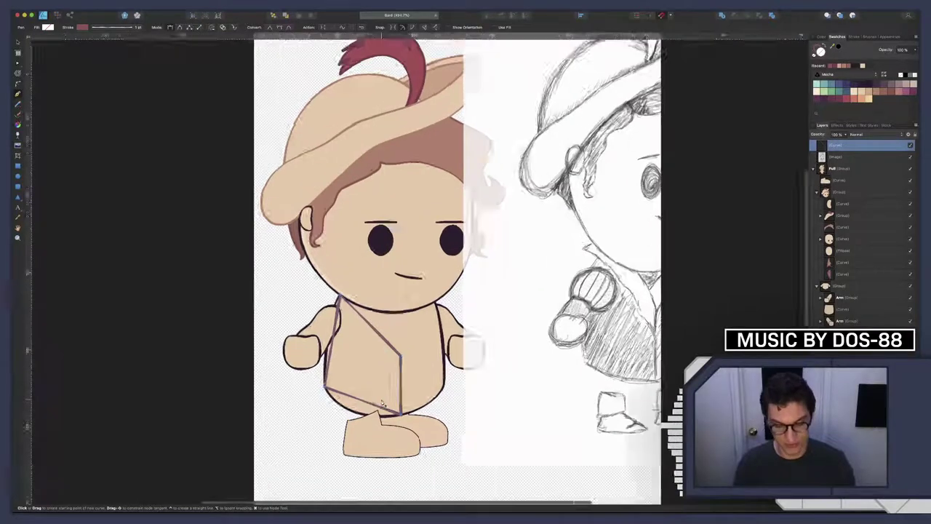
{"action": "scroll", "coordinate": [382, 402], "scroll_direction": "down", "scroll_amount": 3}
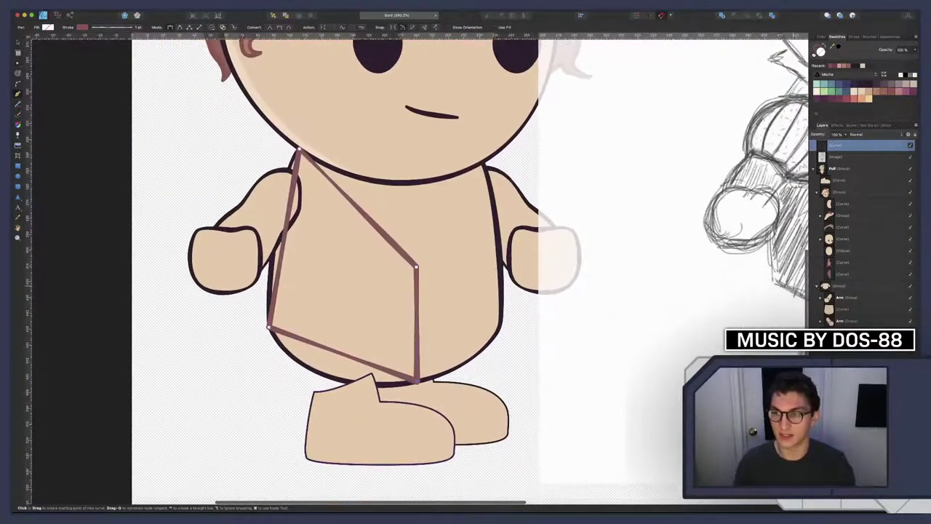
{"action": "left_click", "coordinate": [910, 145]}
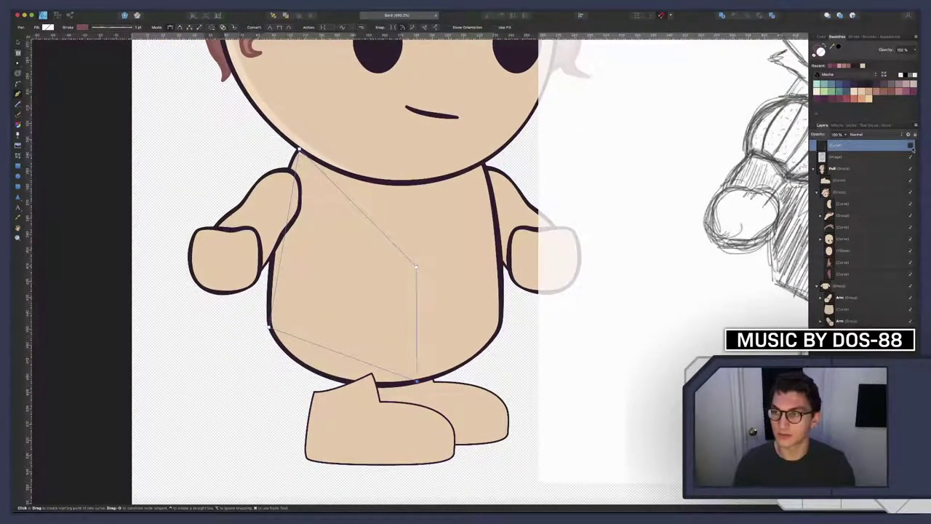
{"action": "scroll", "coordinate": [307, 317], "scroll_direction": "up", "scroll_amount": 3}
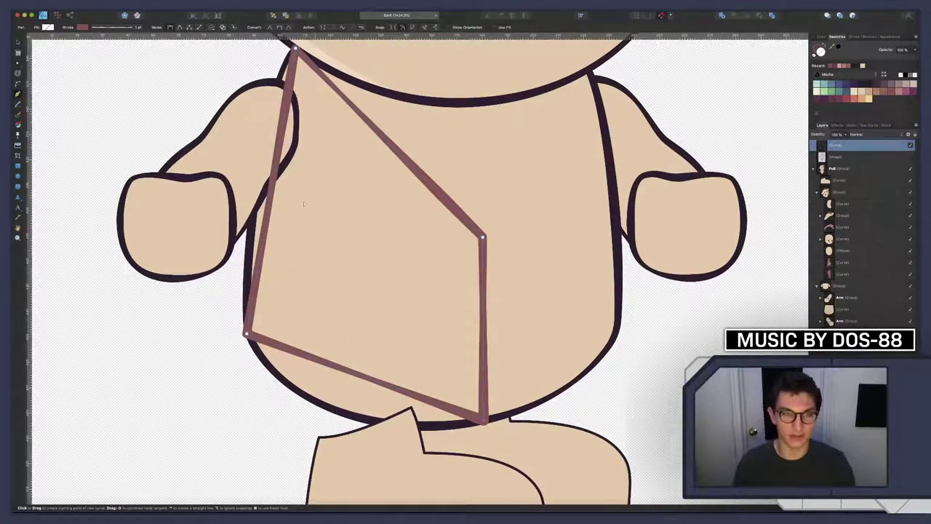
Bend the vest outline's left edge and bottom edge into curves following the rounded belly
{"action": "key", "text": "a"}
{"action": "left_click_drag", "start_coordinate": [274, 184], "coordinate": [261, 168]}
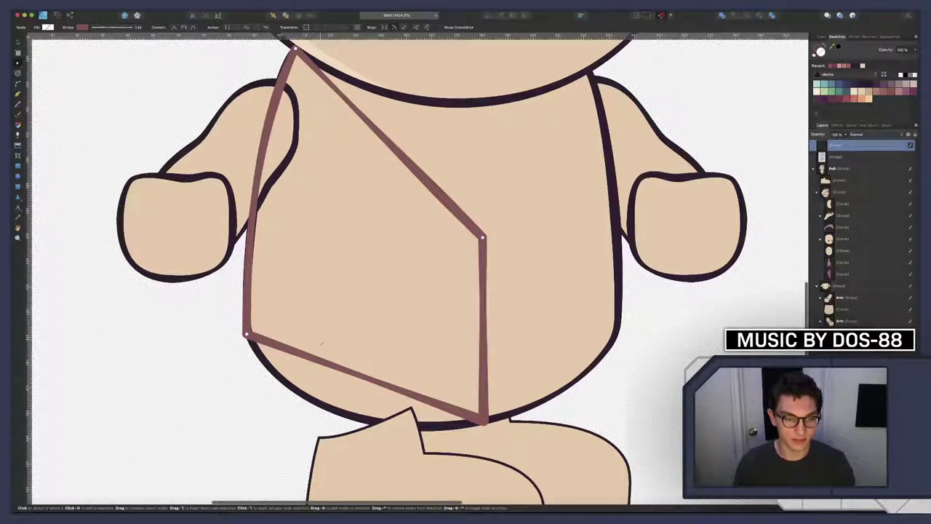
{"action": "left_click_drag", "start_coordinate": [321, 360], "coordinate": [392, 431]}
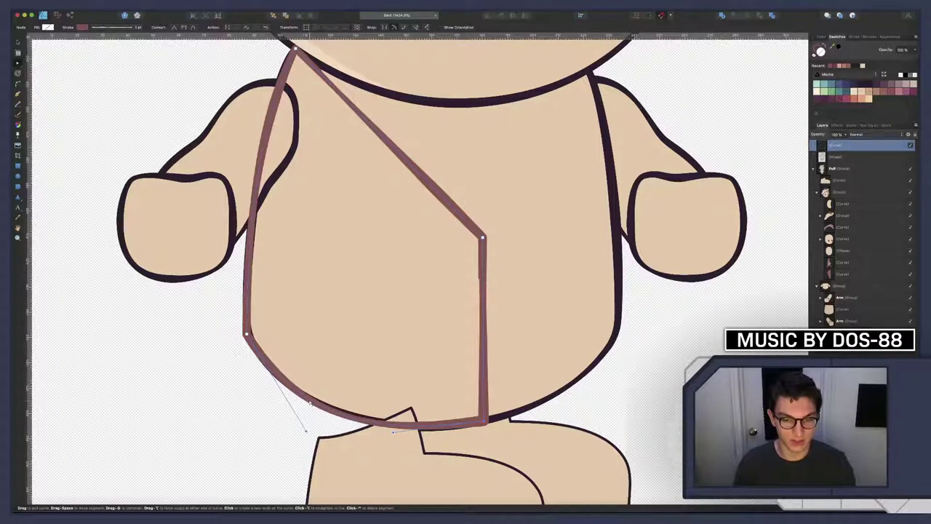
{"action": "left_click_drag", "start_coordinate": [393, 431], "coordinate": [397, 440]}
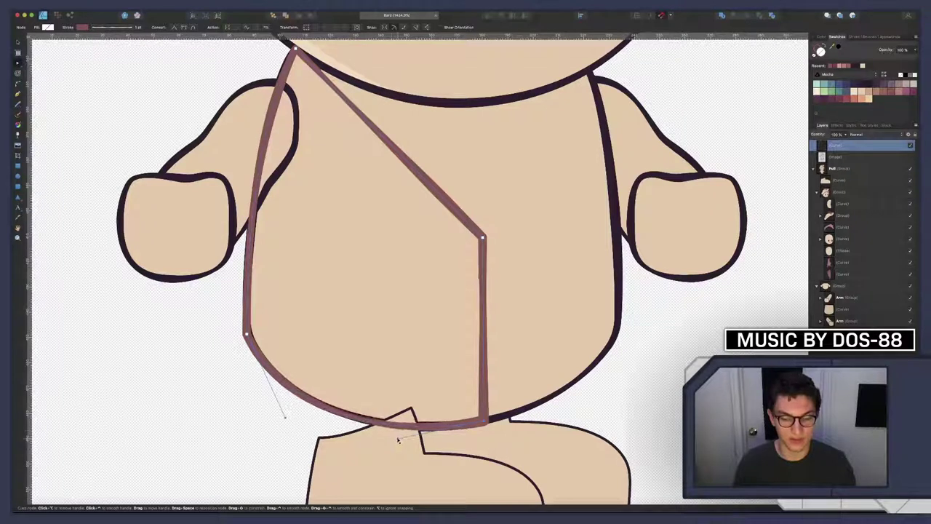
Tweak the diagonal neckline edge back to straight and dismiss Notification Center
{"action": "scroll", "coordinate": [329, 289], "scroll_direction": "up", "scroll_amount": 2}
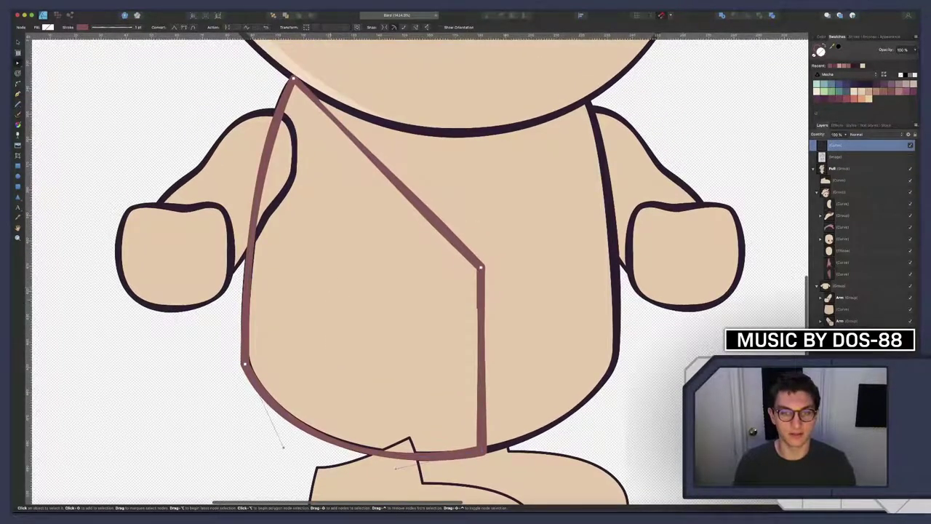
{"action": "left_click_drag", "start_coordinate": [421, 205], "coordinate": [411, 212]}
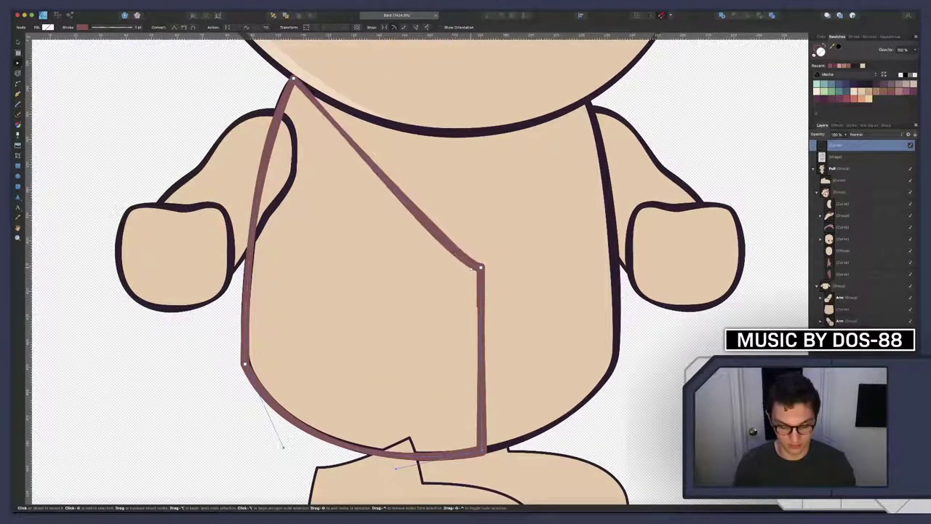
{"action": "mouse_move", "coordinate": [373, 154]}
{"action": "left_mouse_down"}
{"action": "mouse_move", "coordinate": [462, 249]}
{"action": "mouse_move", "coordinate": [460, 448]}
{"action": "left_mouse_up"}
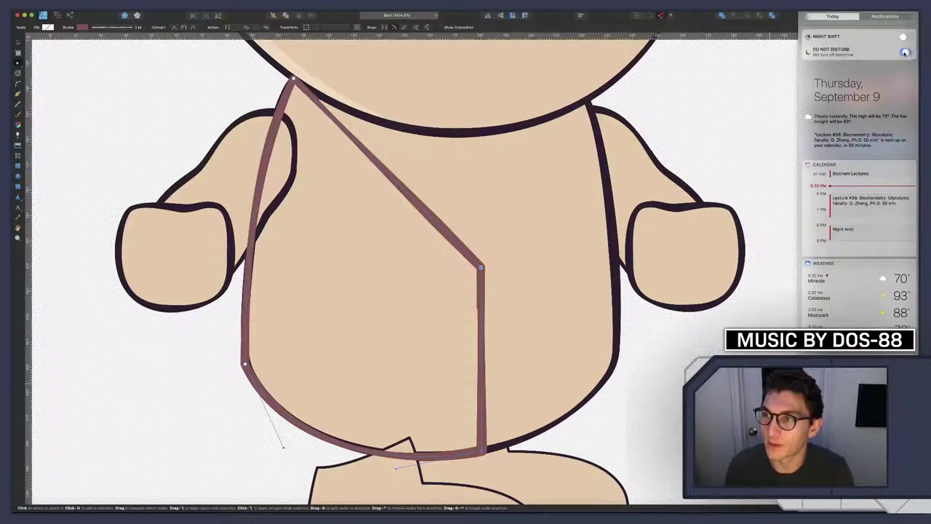
{"action": "left_click", "coordinate": [629, 114]}
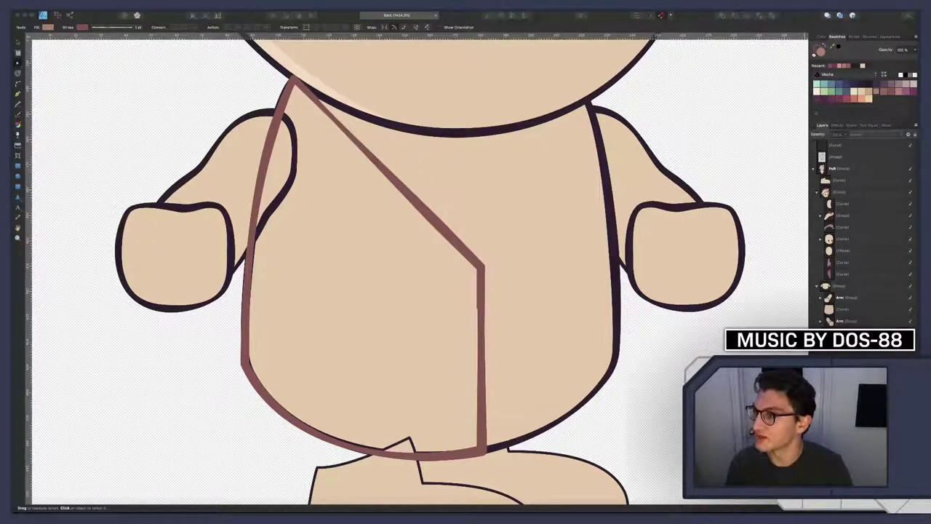
{"action": "scroll", "coordinate": [343, 193], "scroll_direction": "down", "scroll_amount": 3}
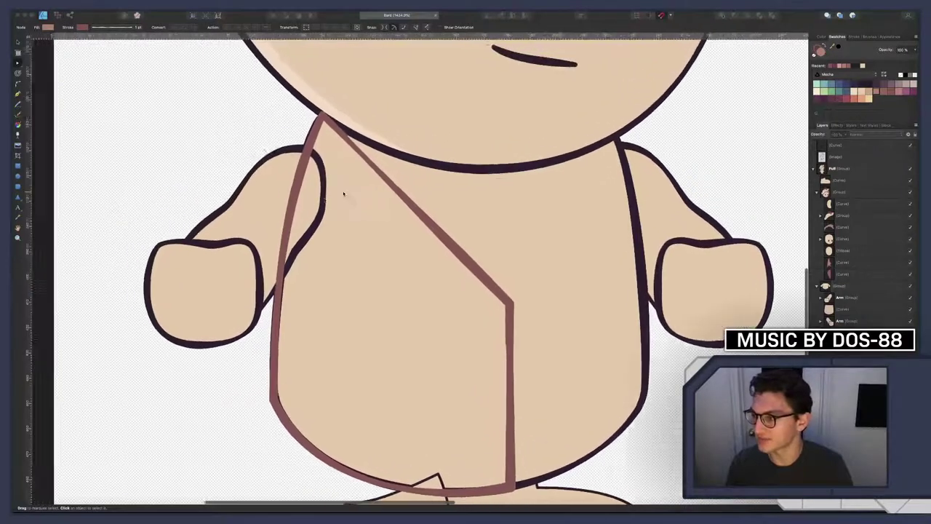
{"action": "scroll", "coordinate": [320, 182], "scroll_direction": "up", "scroll_amount": 3}
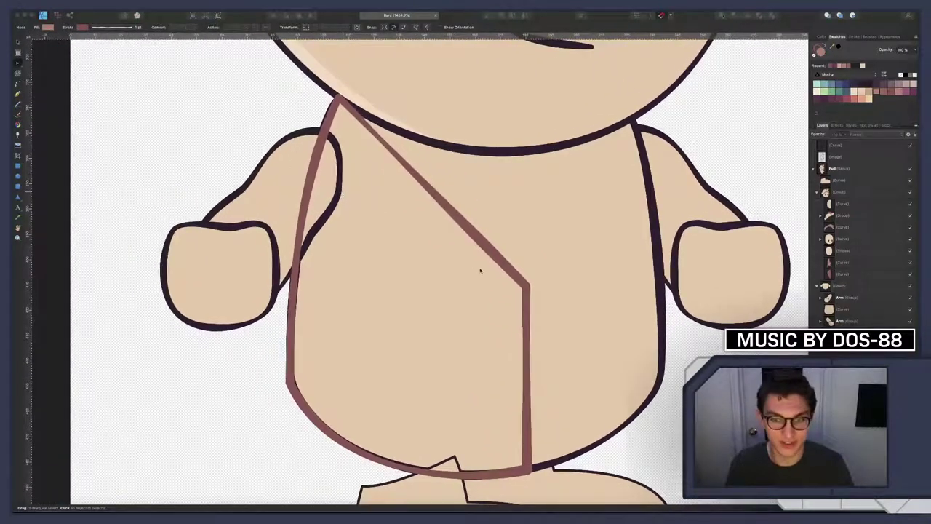
Select the vest's right-side nodes and shift that edge slightly left
{"action": "key", "text": "a"}
{"action": "left_click", "coordinate": [525, 286]}
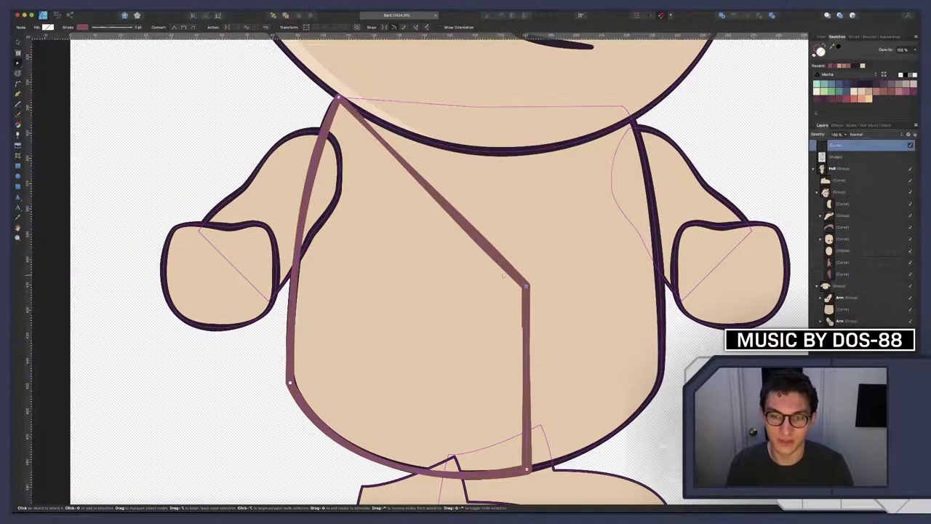
{"action": "left_click_drag", "start_coordinate": [497, 250], "coordinate": [582, 502]}
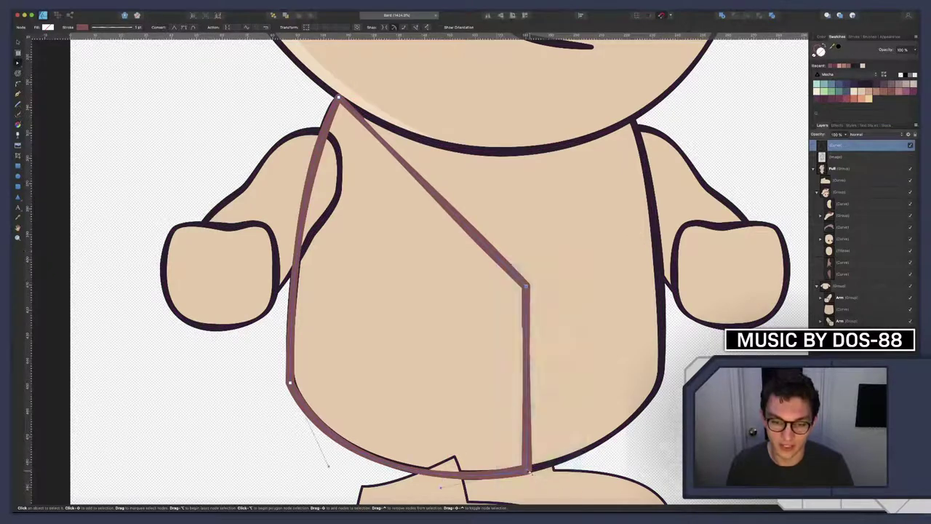
{"action": "left_click_drag", "start_coordinate": [525, 286], "coordinate": [512, 286]}
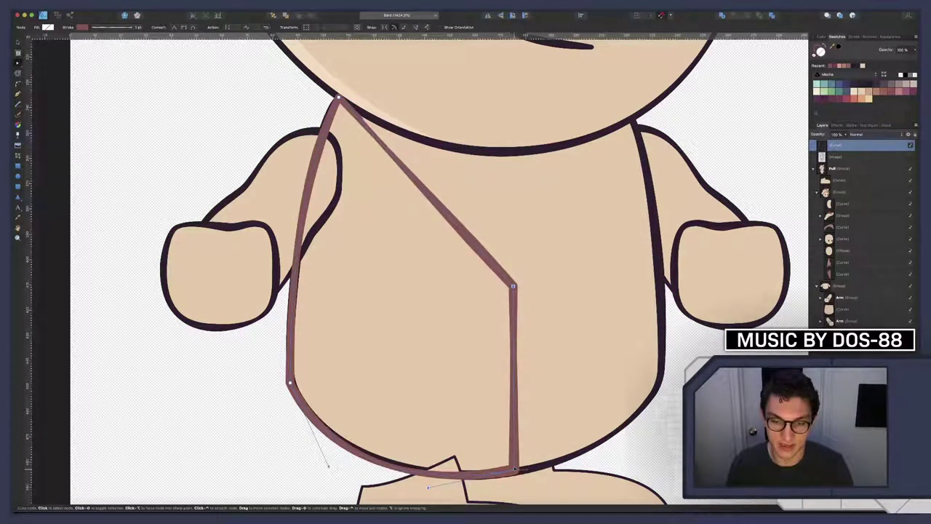
{"action": "scroll", "coordinate": [496, 419], "scroll_direction": "down", "scroll_amount": 3}
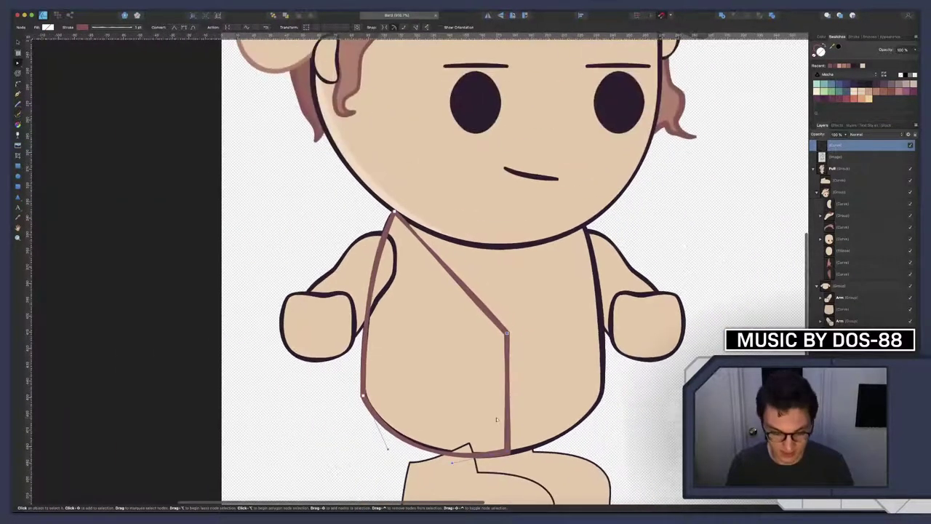
Resize the vest from its top-right corner and nudge its corner point to hug the body
{"action": "key", "text": "v"}
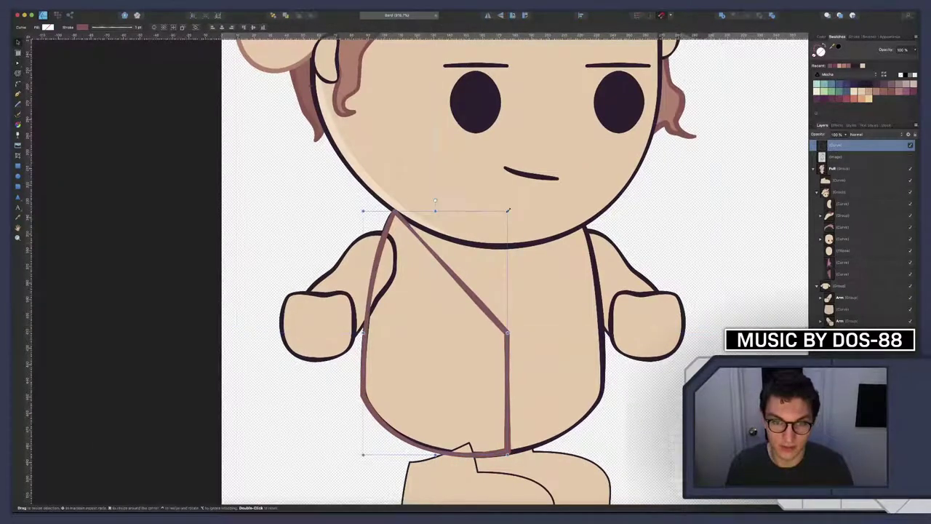
{"action": "left_click_drag", "start_coordinate": [508, 210], "coordinate": [512, 207]}
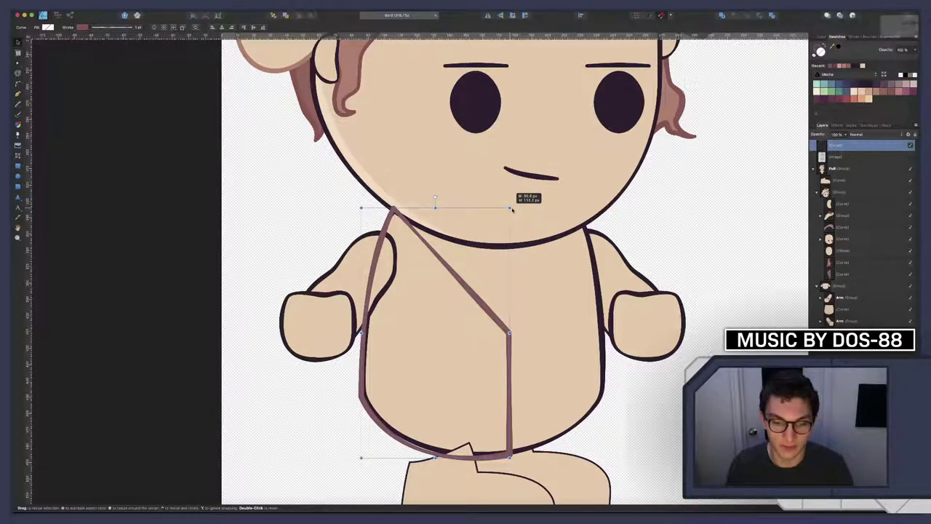
{"action": "left_click_drag", "start_coordinate": [511, 210], "coordinate": [512, 208]}
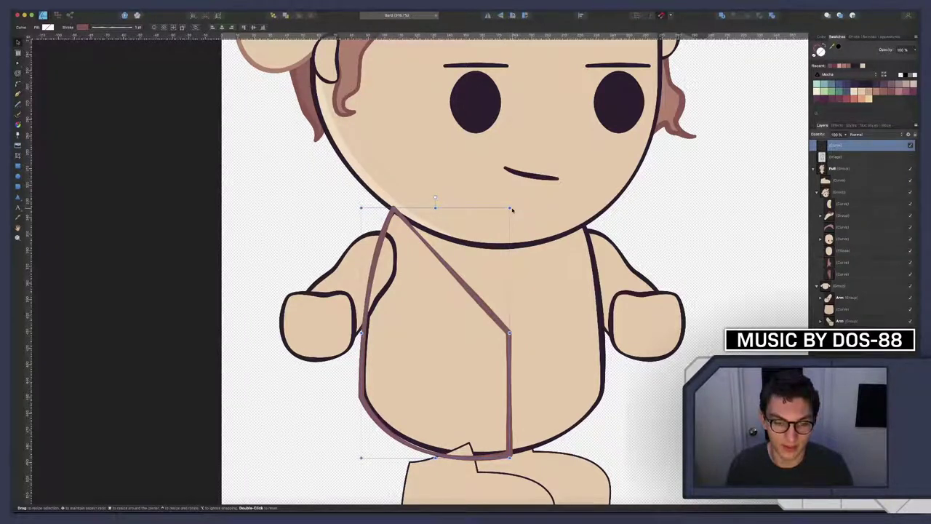
{"action": "scroll", "coordinate": [493, 380], "scroll_direction": "up", "scroll_amount": 2}
{"action": "scroll", "coordinate": [493, 380], "scroll_direction": "down", "scroll_amount": 3}
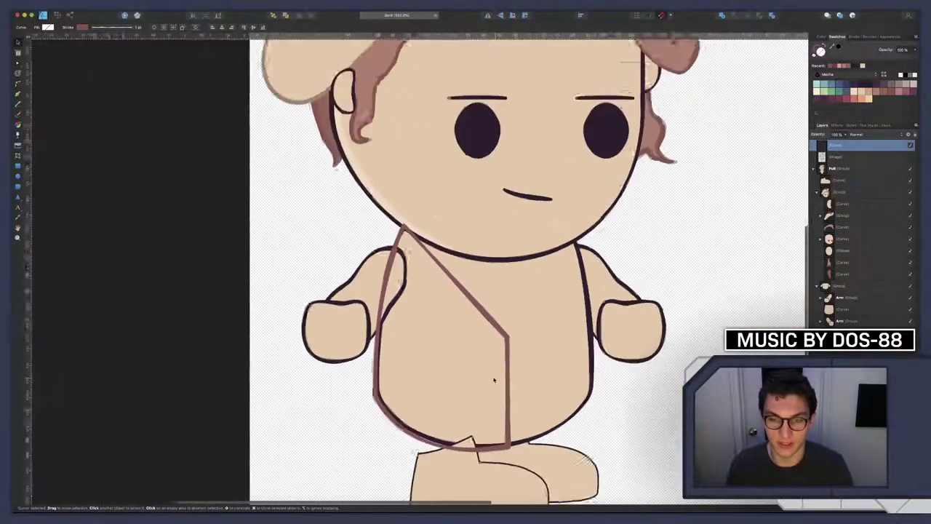
{"action": "scroll", "coordinate": [494, 379], "scroll_direction": "down", "scroll_amount": 2}
{"action": "scroll", "coordinate": [494, 380], "scroll_direction": "down", "scroll_amount": 2}
{"action": "scroll", "coordinate": [494, 379], "scroll_direction": "up", "scroll_amount": 3}
{"action": "key", "text": "a"}
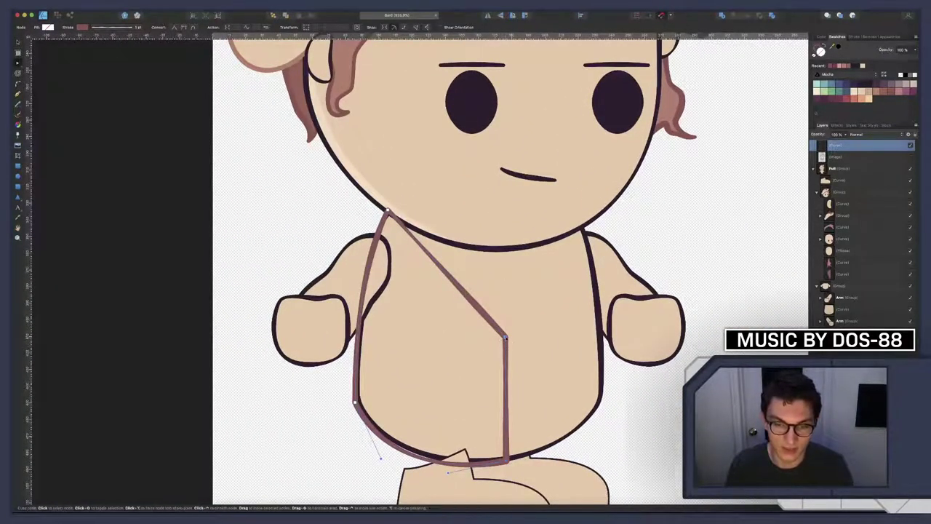
{"action": "left_click_drag", "start_coordinate": [506, 338], "coordinate": [512, 339]}
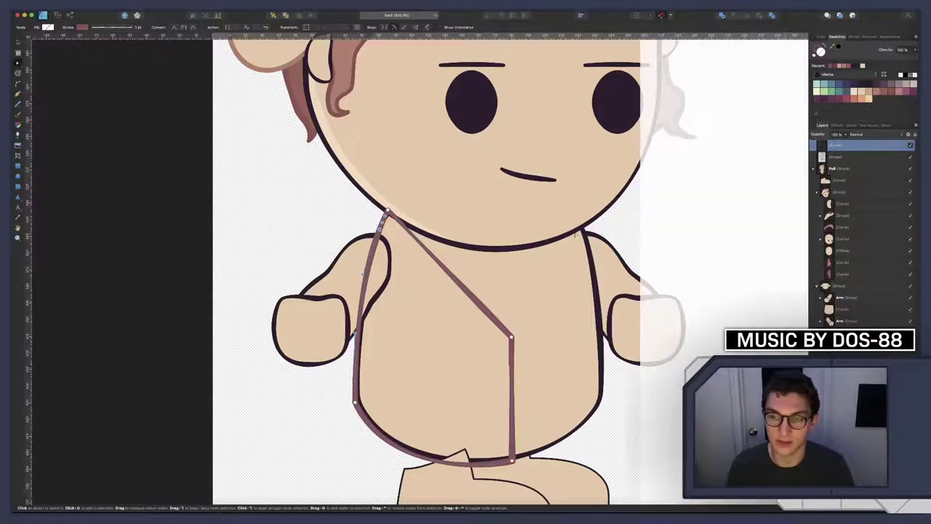
Bend the vest's diagonal front edge into a curve
{"action": "scroll", "coordinate": [576, 233], "scroll_direction": "right", "scroll_amount": 6}
{"action": "scroll", "coordinate": [576, 232], "scroll_direction": "right", "scroll_amount": 2}
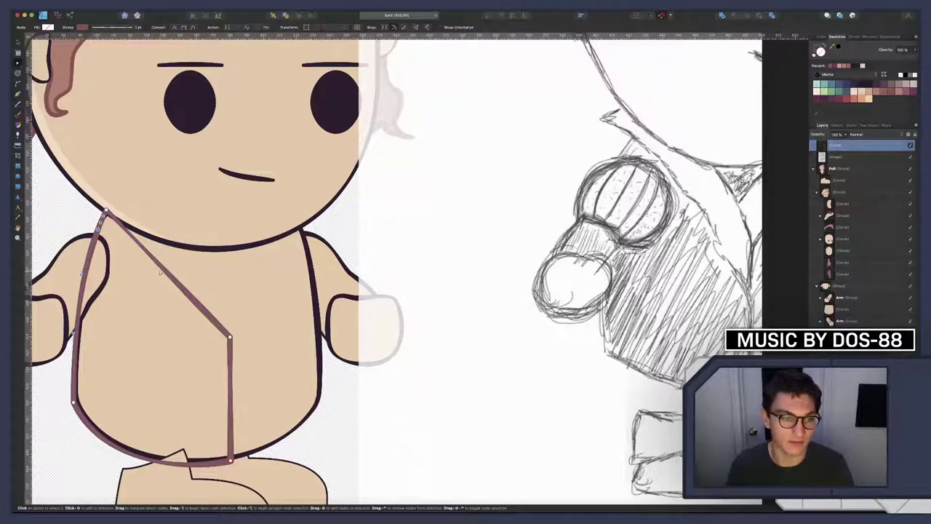
{"action": "left_click_drag", "start_coordinate": [166, 271], "coordinate": [172, 260]}
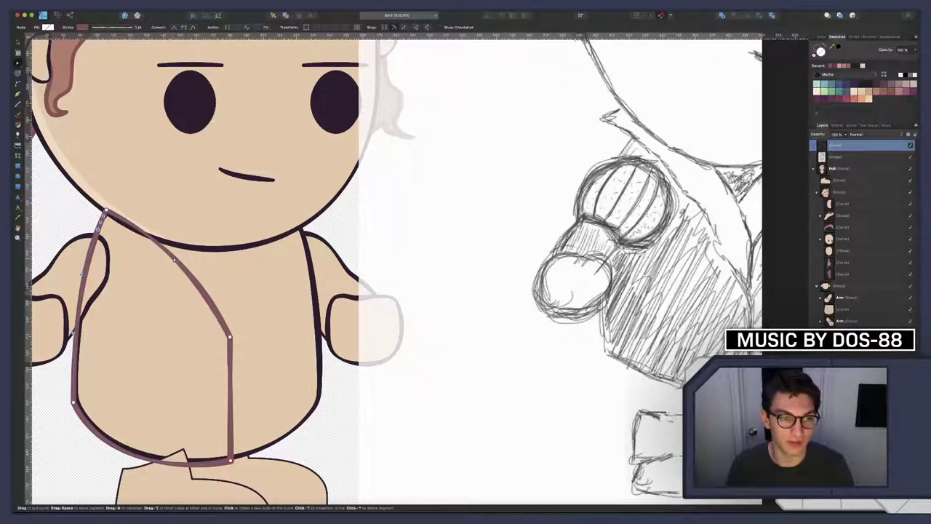
{"action": "scroll", "coordinate": [224, 264], "scroll_direction": "left", "scroll_amount": 2}
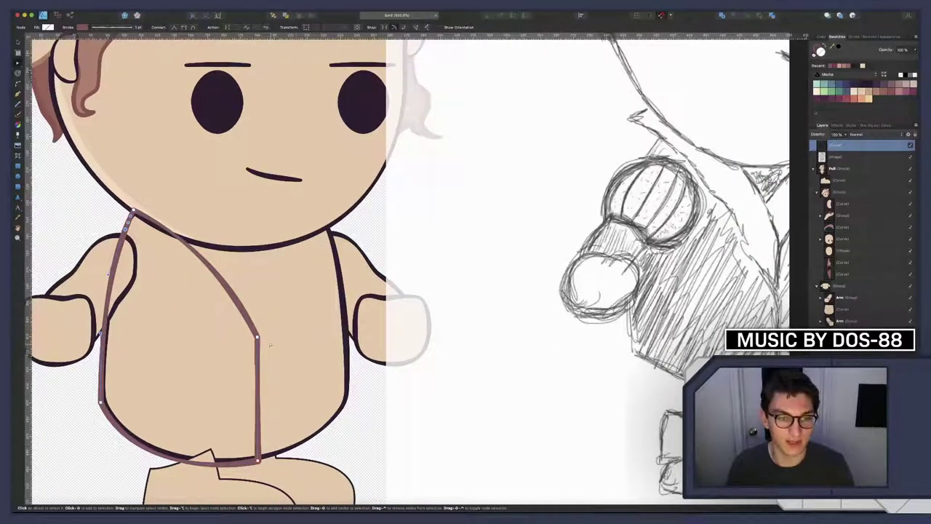
Move the vest Curve layer into the body group, just above the arm
{"action": "scroll", "coordinate": [201, 222], "scroll_direction": "down", "scroll_amount": 3}
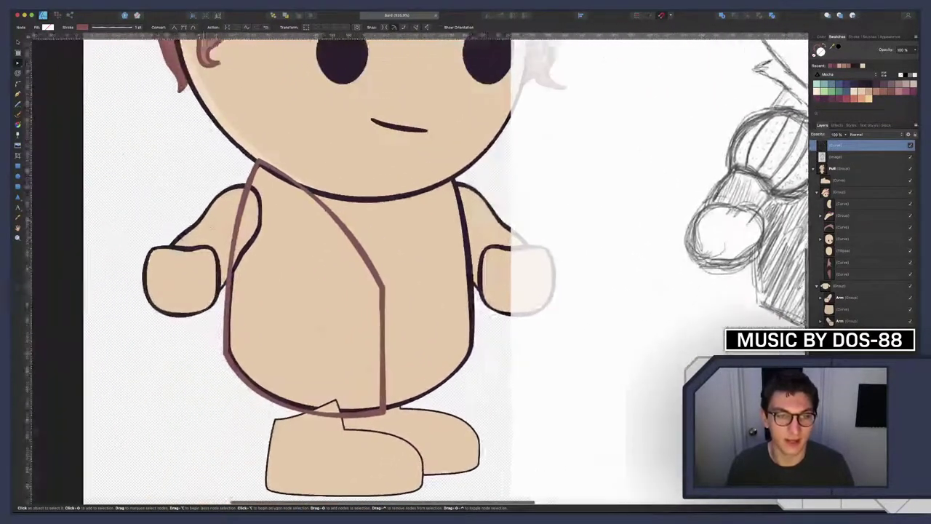
{"action": "scroll", "coordinate": [202, 220], "scroll_direction": "up", "scroll_amount": 3}
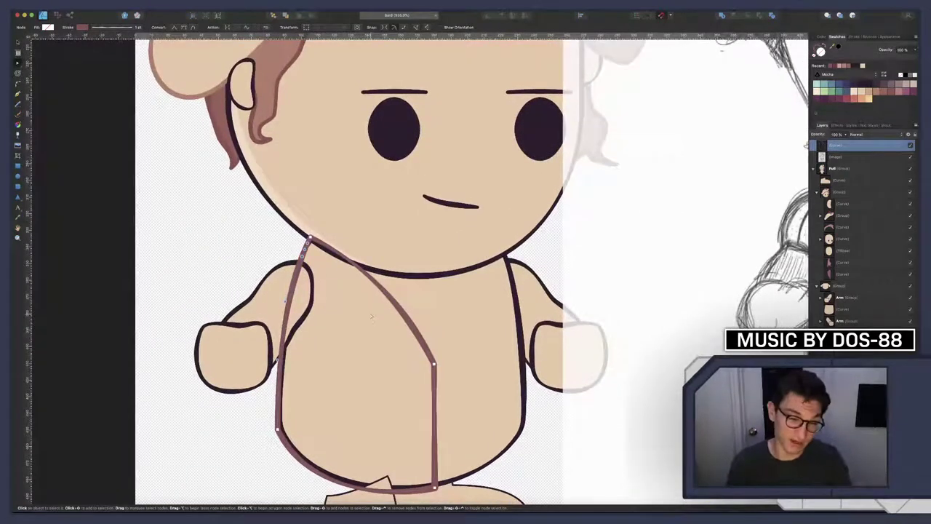
{"action": "scroll", "coordinate": [356, 291], "scroll_direction": "down", "scroll_amount": 3}
{"action": "scroll", "coordinate": [339, 259], "scroll_direction": "up", "scroll_amount": 1}
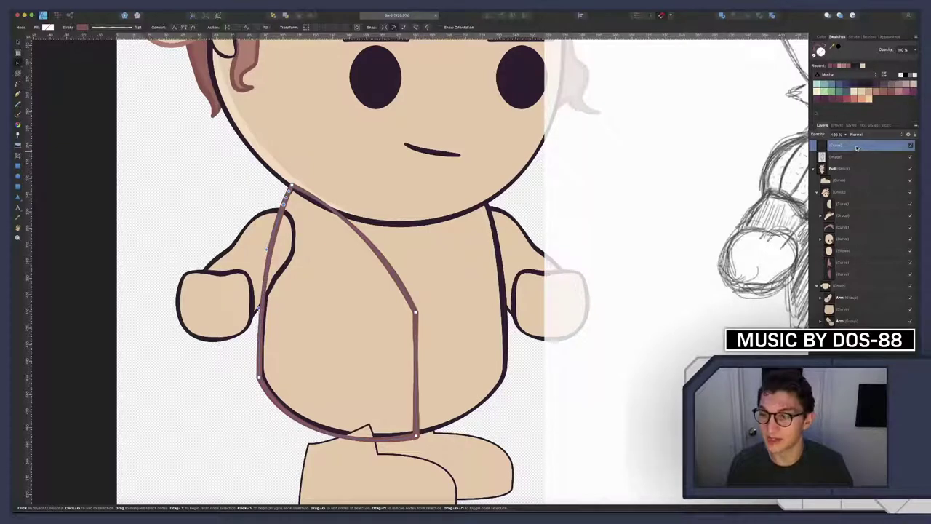
{"action": "left_click_drag", "start_coordinate": [857, 148], "coordinate": [845, 286]}
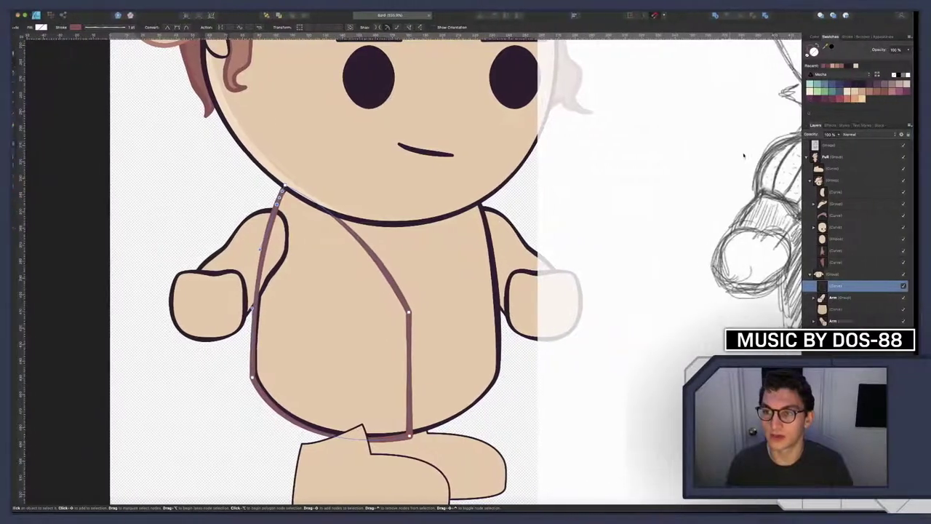
Give the vest a dark maroon fill and a dark stroke matching the body lines
{"action": "left_click", "coordinate": [833, 99]}
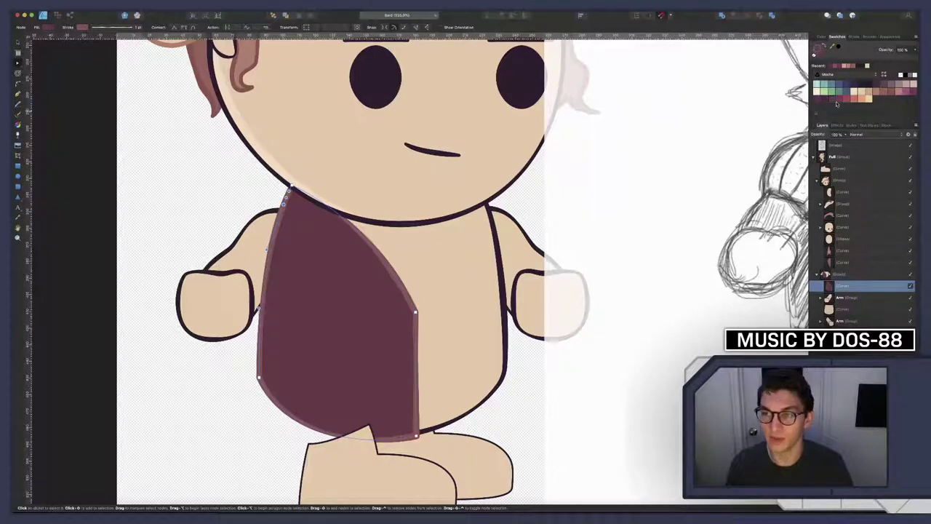
{"action": "left_click", "coordinate": [825, 100]}
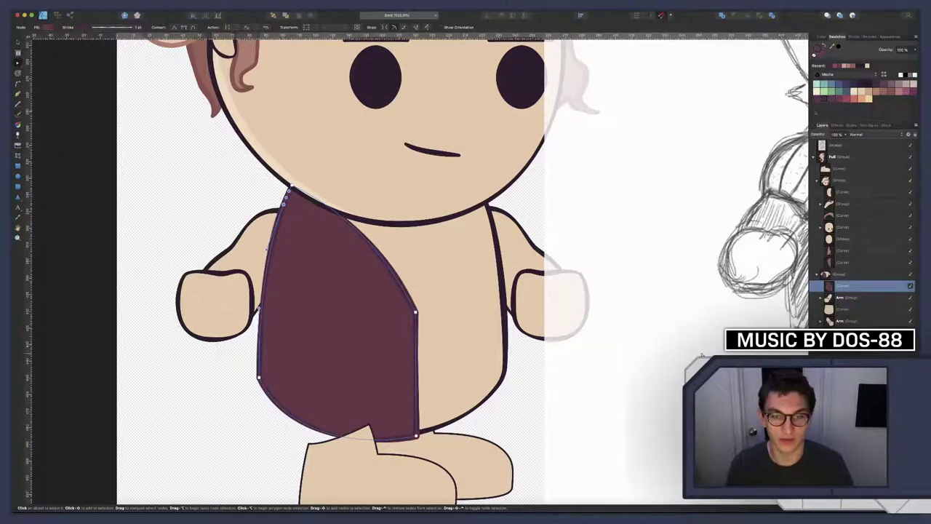
{"action": "scroll", "coordinate": [346, 244], "scroll_direction": "up", "scroll_amount": 1}
{"action": "scroll", "coordinate": [346, 244], "scroll_direction": "up", "scroll_amount": 1}
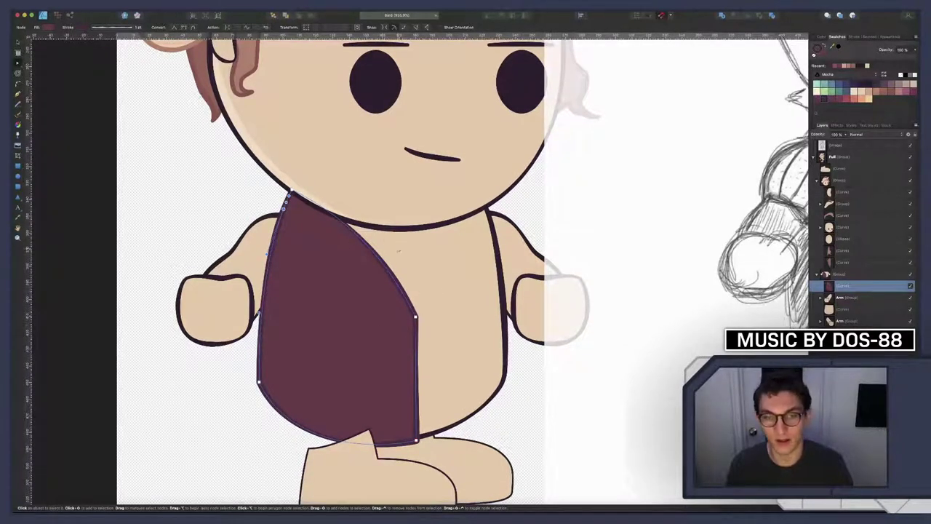
{"action": "scroll", "coordinate": [608, 188], "scroll_direction": "down", "scroll_amount": 1}
Pen a narrow lapel strip from the vest's shoulder along its diagonal edge to the chest
{"action": "key", "text": "p"}
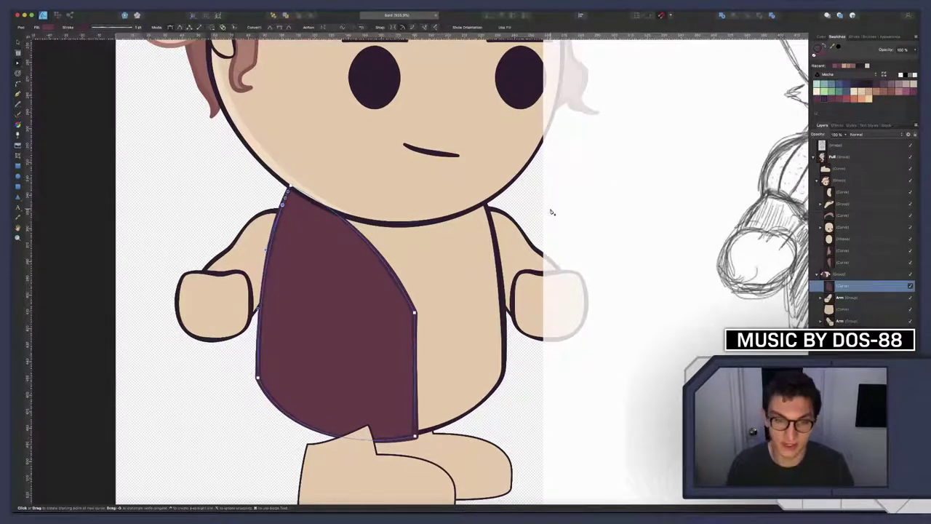
{"action": "left_click", "coordinate": [414, 314]}
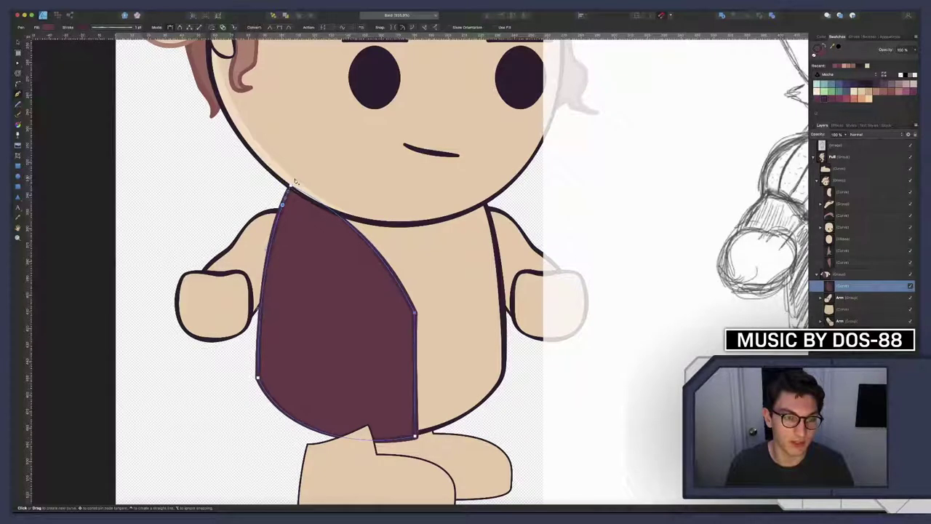
{"action": "left_click", "coordinate": [286, 187]}
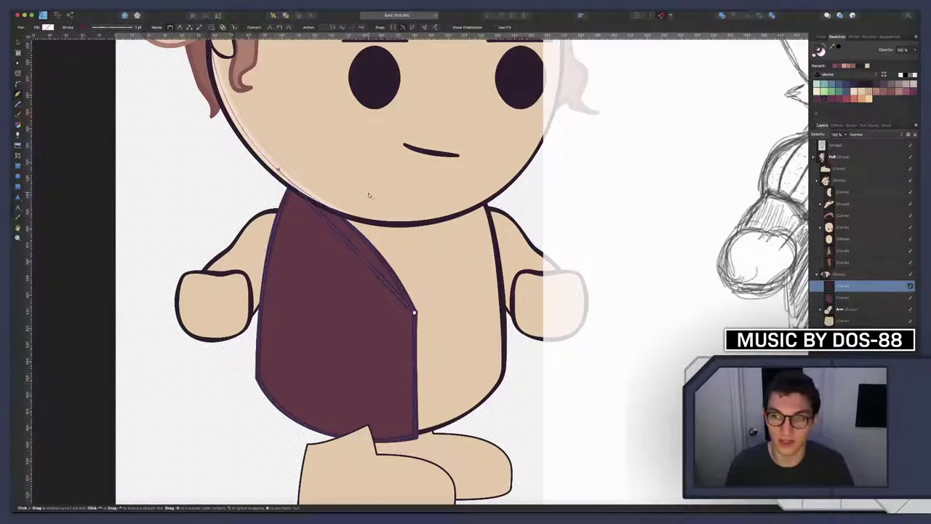
{"action": "scroll", "coordinate": [368, 194], "scroll_direction": "right", "scroll_amount": 3}
{"action": "scroll", "coordinate": [368, 195], "scroll_direction": "left", "scroll_amount": 3}
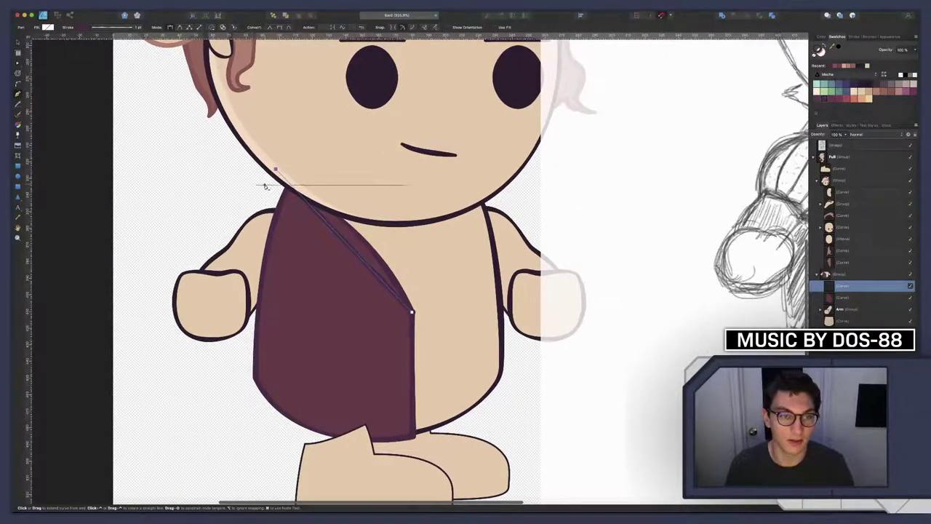
{"action": "scroll", "coordinate": [263, 185], "scroll_direction": "right", "scroll_amount": 5}
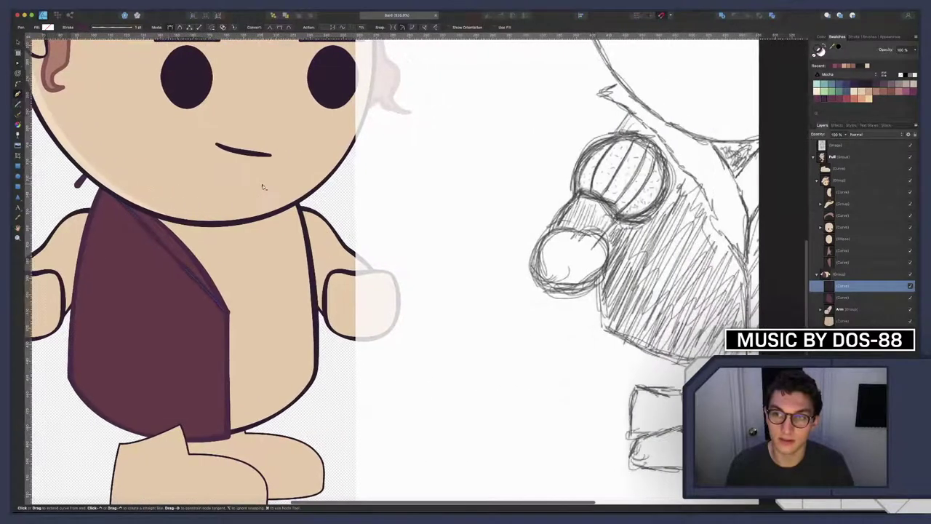
{"action": "scroll", "coordinate": [263, 186], "scroll_direction": "left", "scroll_amount": 8}
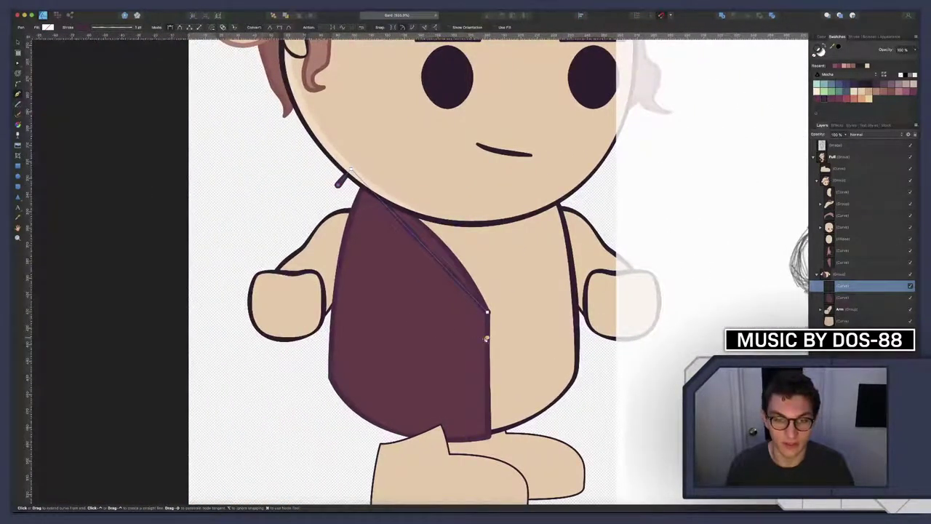
{"action": "left_click", "coordinate": [488, 337]}
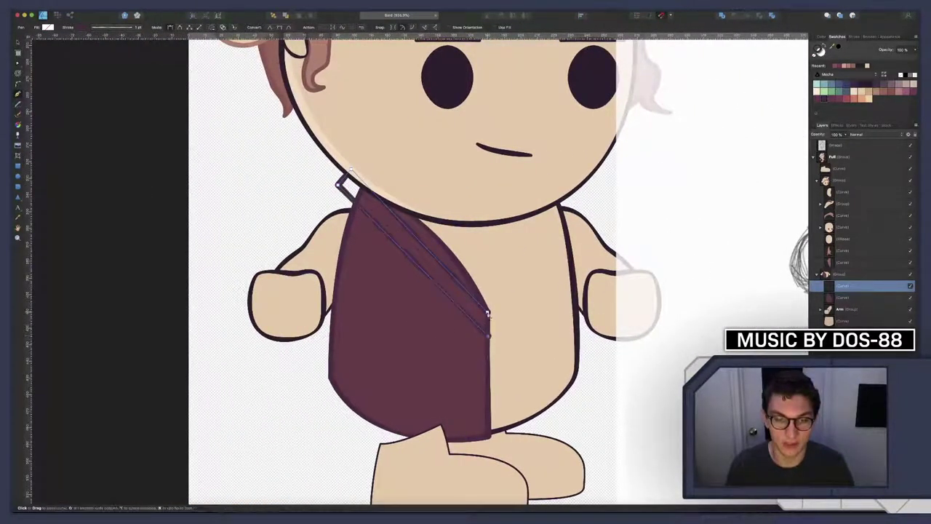
{"action": "scroll", "coordinate": [487, 313], "scroll_direction": "left", "scroll_amount": 3}
Curve the lapel's diagonal edge and bow it slightly outward
{"action": "key", "text": "a"}
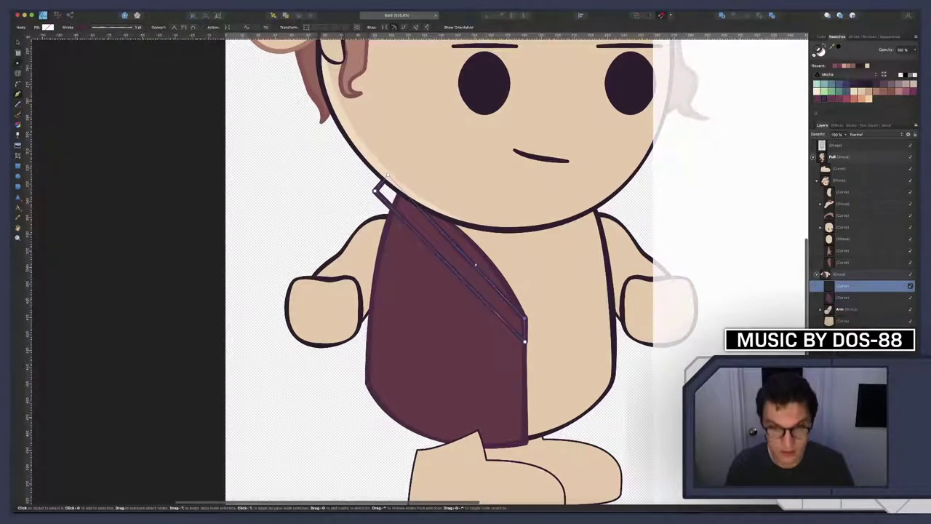
{"action": "left_click_drag", "start_coordinate": [475, 266], "coordinate": [452, 209]}
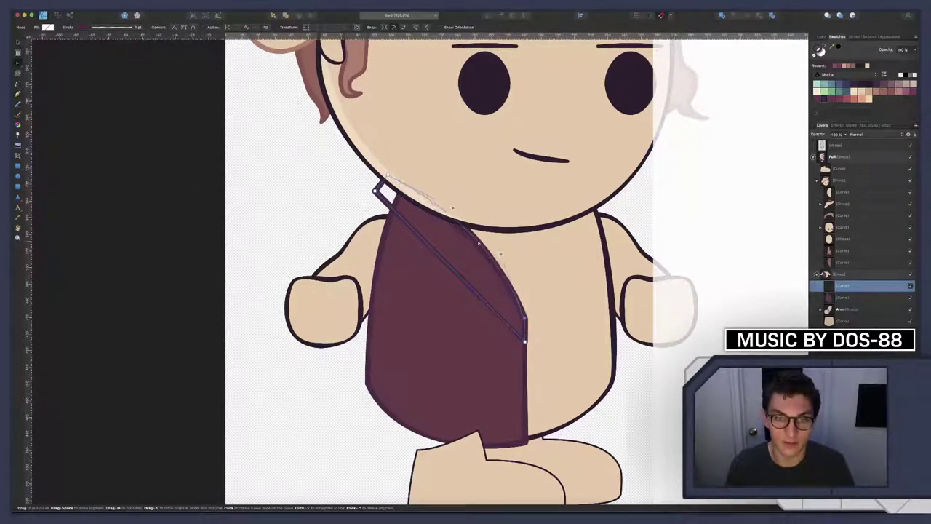
{"action": "left_click_drag", "start_coordinate": [480, 243], "coordinate": [479, 246]}
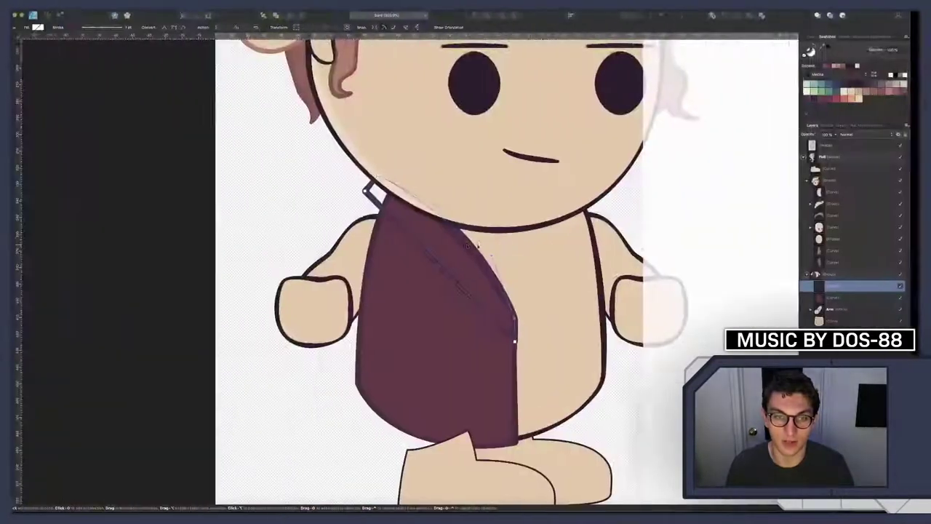
{"action": "scroll", "coordinate": [485, 242], "scroll_direction": "right", "scroll_amount": 10}
{"action": "scroll", "coordinate": [485, 242], "scroll_direction": "right", "scroll_amount": 5}
{"action": "scroll", "coordinate": [485, 242], "scroll_direction": "left", "scroll_amount": 2}
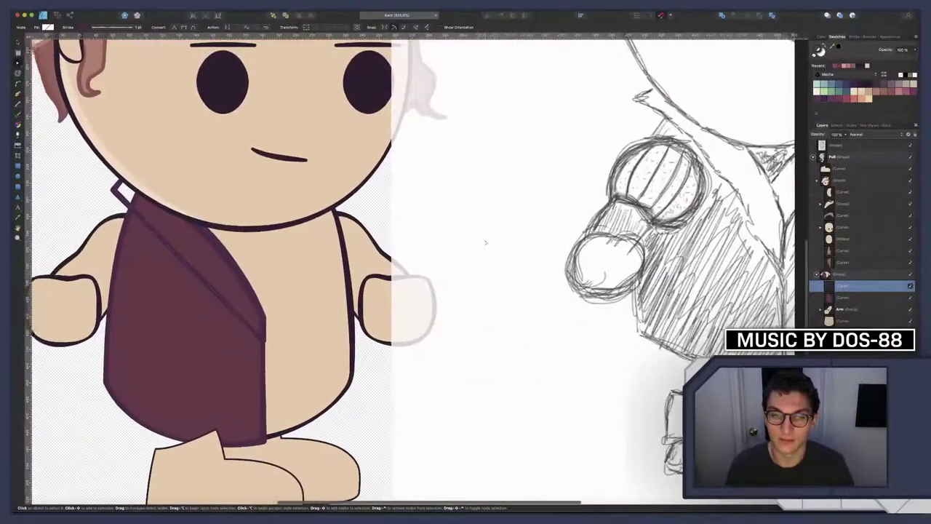
{"action": "scroll", "coordinate": [485, 243], "scroll_direction": "up", "scroll_amount": 2}
{"action": "scroll", "coordinate": [486, 242], "scroll_direction": "up", "scroll_amount": 1}
Bend the lapel's lower edge, nudge its top corner into place, and fill it with skin tone
{"action": "left_click", "coordinate": [283, 368]}
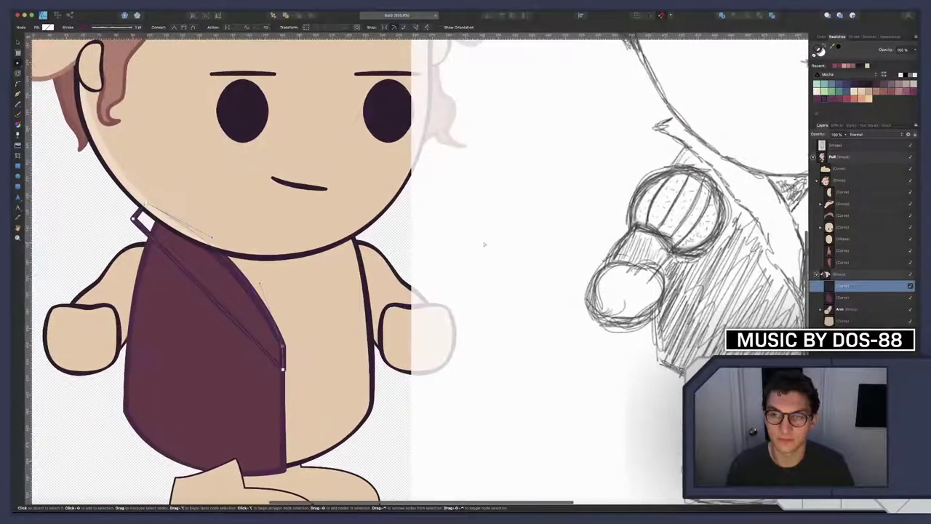
{"action": "scroll", "coordinate": [419, 269], "scroll_direction": "right", "scroll_amount": 2}
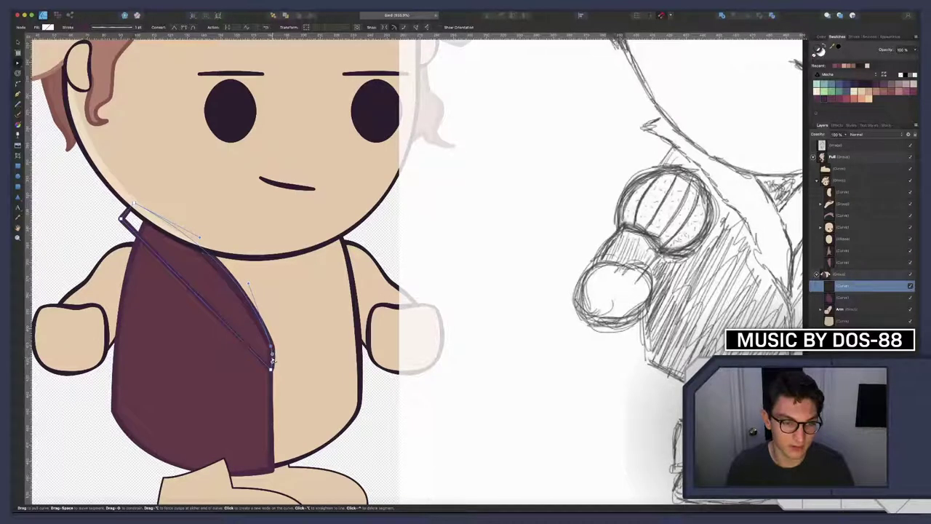
{"action": "scroll", "coordinate": [273, 358], "scroll_direction": "left", "scroll_amount": 2}
{"action": "scroll", "coordinate": [273, 358], "scroll_direction": "right", "scroll_amount": 3}
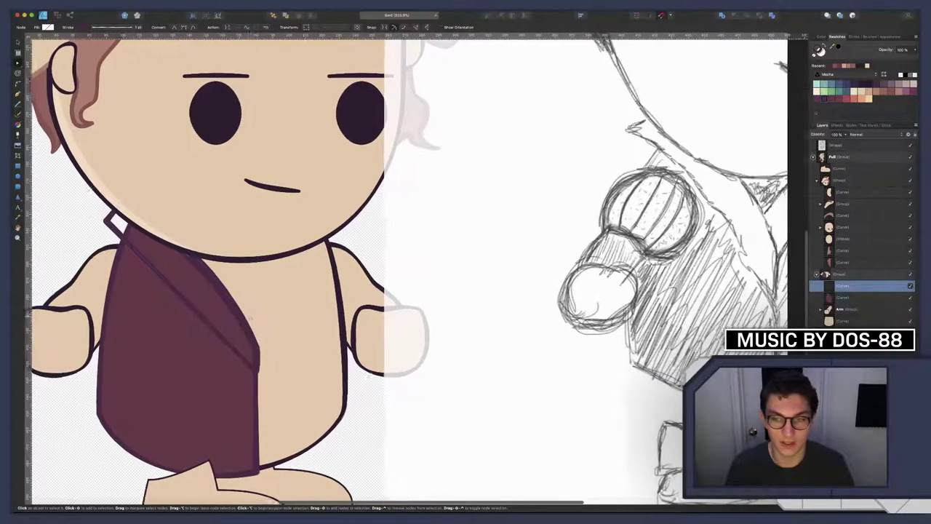
{"action": "scroll", "coordinate": [183, 279], "scroll_direction": "left", "scroll_amount": 2}
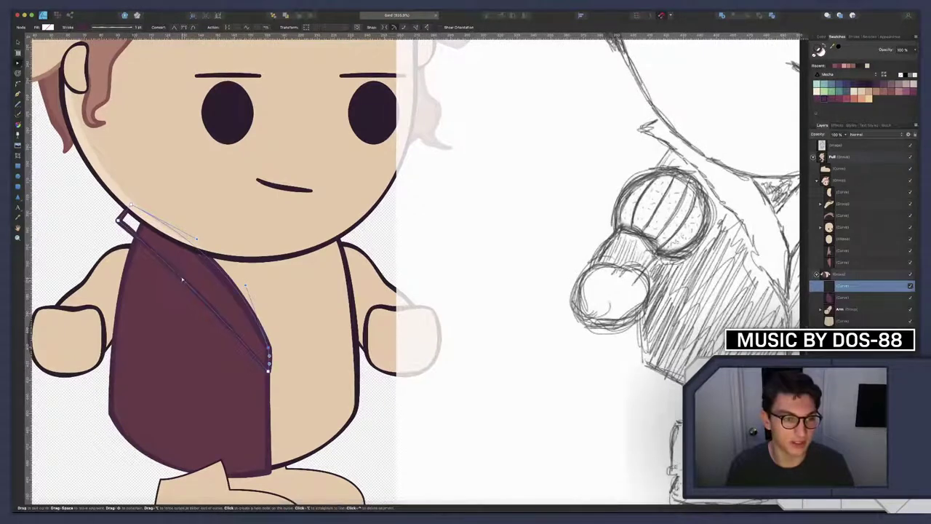
{"action": "left_click_drag", "start_coordinate": [182, 280], "coordinate": [185, 277]}
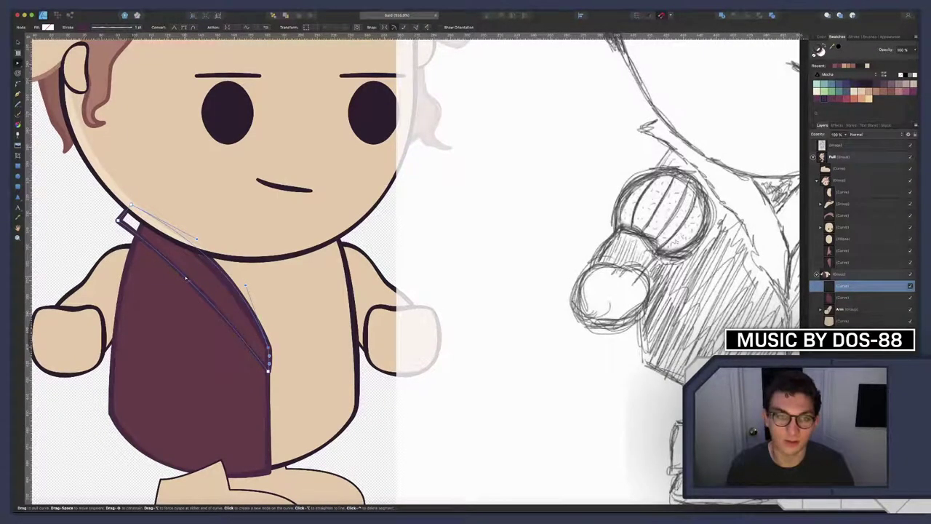
{"action": "scroll", "coordinate": [185, 277], "scroll_direction": "left", "scroll_amount": 5}
{"action": "left_click_drag", "start_coordinate": [303, 204], "coordinate": [307, 209]}
{"action": "scroll", "coordinate": [306, 209], "scroll_direction": "right", "scroll_amount": 5}
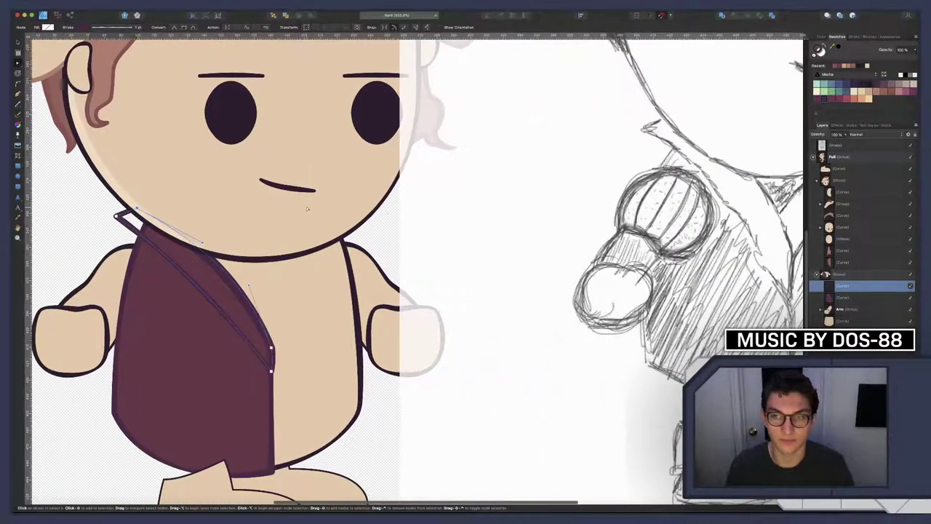
{"action": "scroll", "coordinate": [248, 210], "scroll_direction": "left", "scroll_amount": 3}
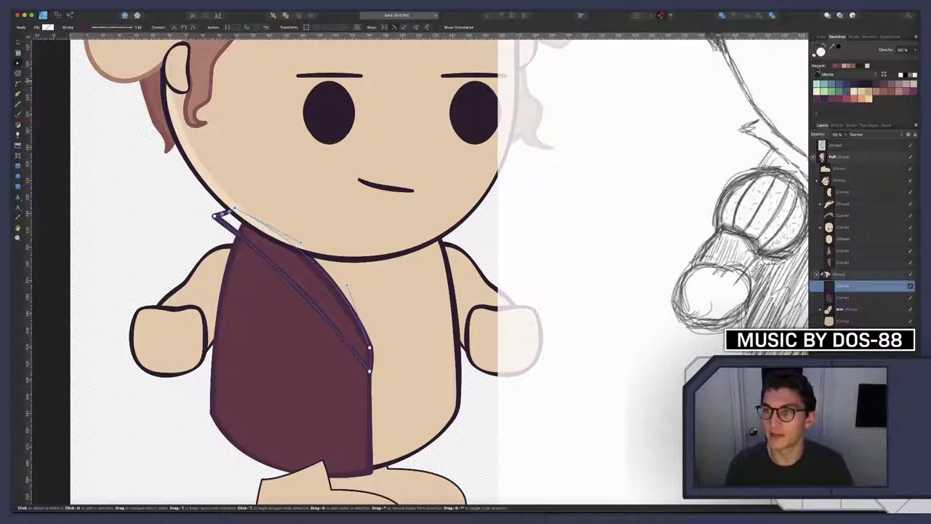
{"action": "left_click", "coordinate": [862, 91]}
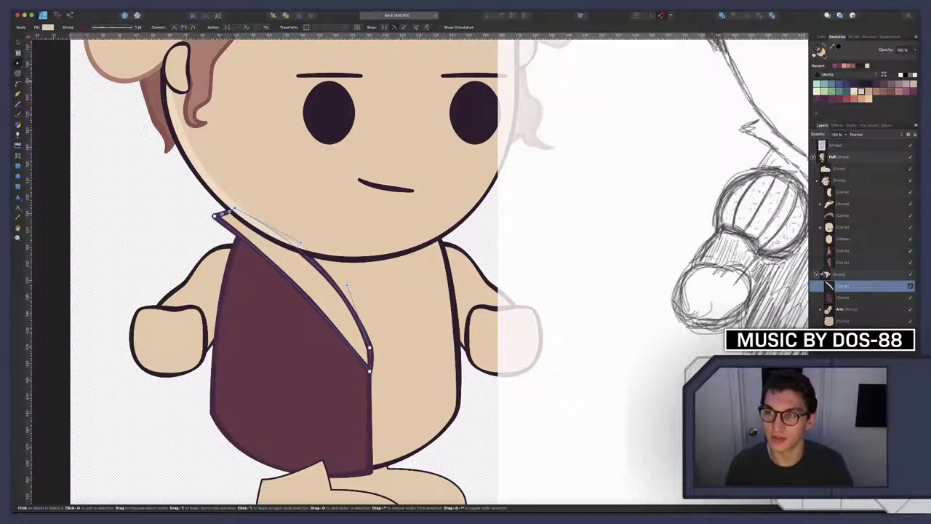
Try several outline colours on the lapel, settling on a dark brown stroke
{"action": "left_click", "coordinate": [868, 91]}
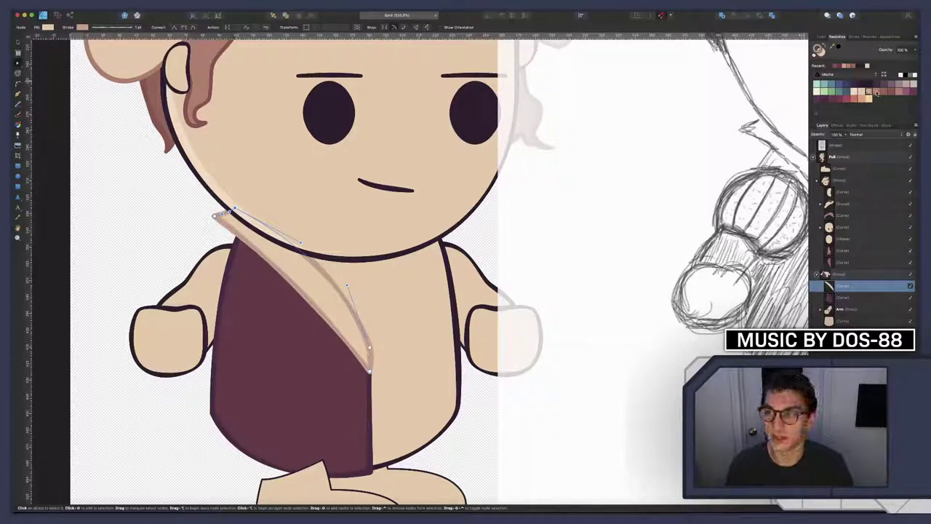
{"action": "left_click", "coordinate": [877, 92]}
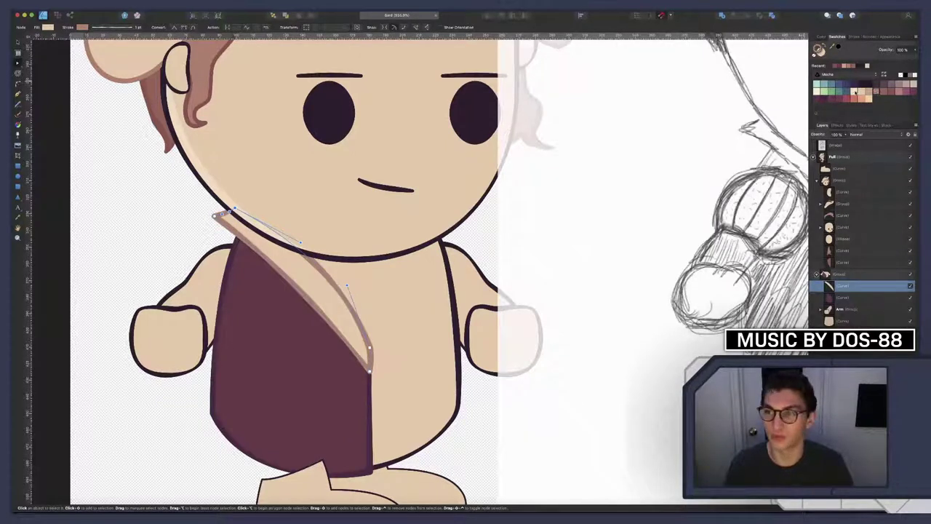
{"action": "left_click", "coordinate": [854, 91]}
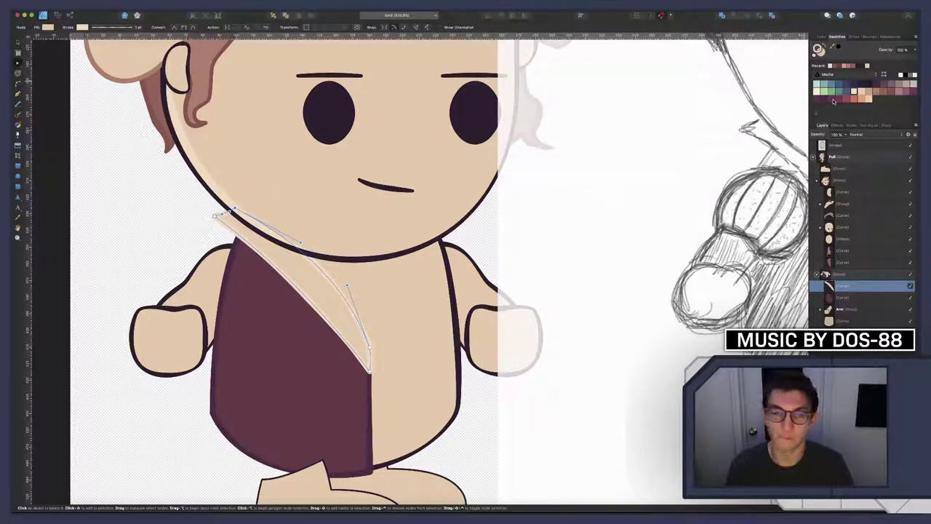
{"action": "left_click", "coordinate": [828, 100]}
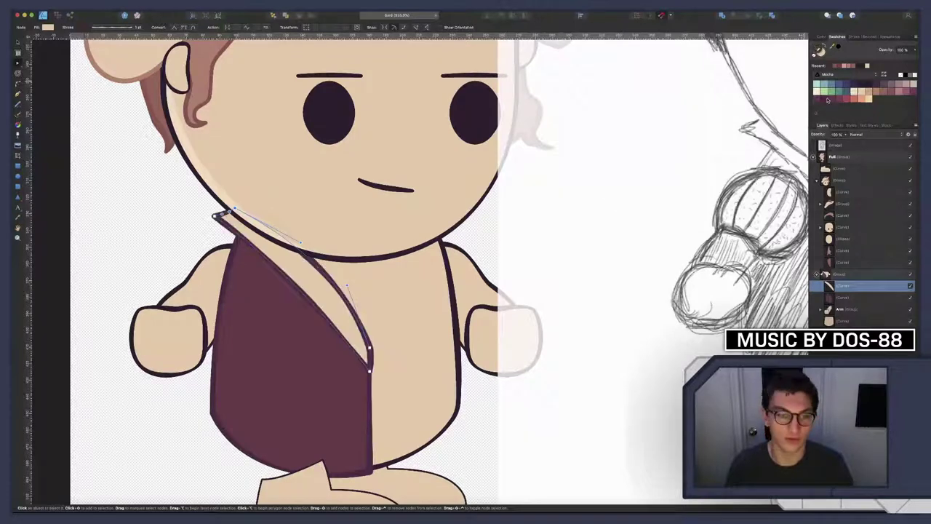
{"action": "left_click", "coordinate": [138, 191]}
Select the lapel curve in Layers, give it a light cream fill, and deselect
{"action": "scroll", "coordinate": [432, 327], "scroll_direction": "down", "scroll_amount": 10}
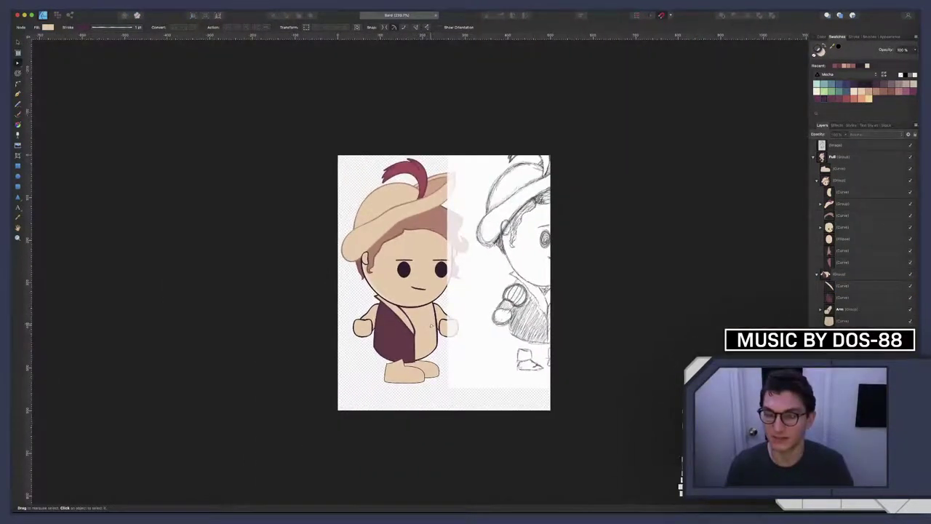
{"action": "scroll", "coordinate": [431, 325], "scroll_direction": "up", "scroll_amount": 3}
{"action": "scroll", "coordinate": [432, 325], "scroll_direction": "up", "scroll_amount": 2}
{"action": "scroll", "coordinate": [432, 325], "scroll_direction": "up", "scroll_amount": 3}
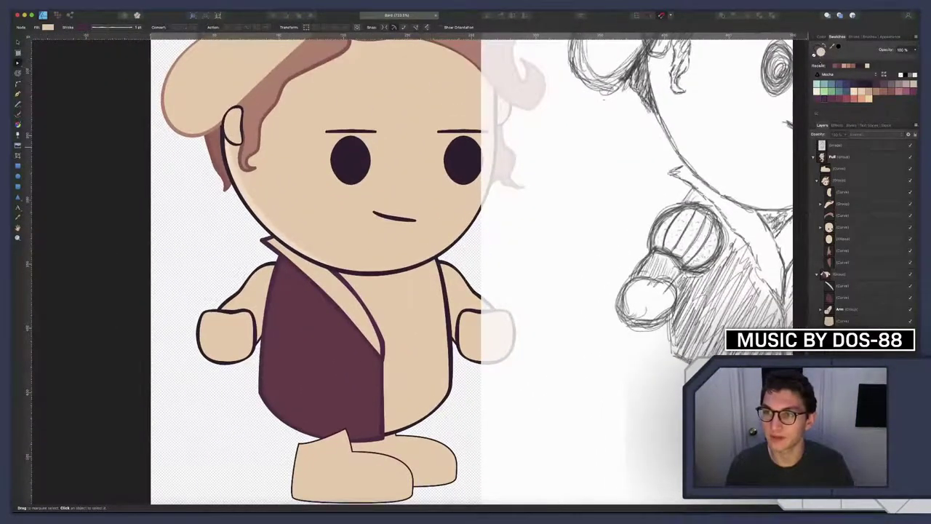
{"action": "left_click", "coordinate": [813, 179]}
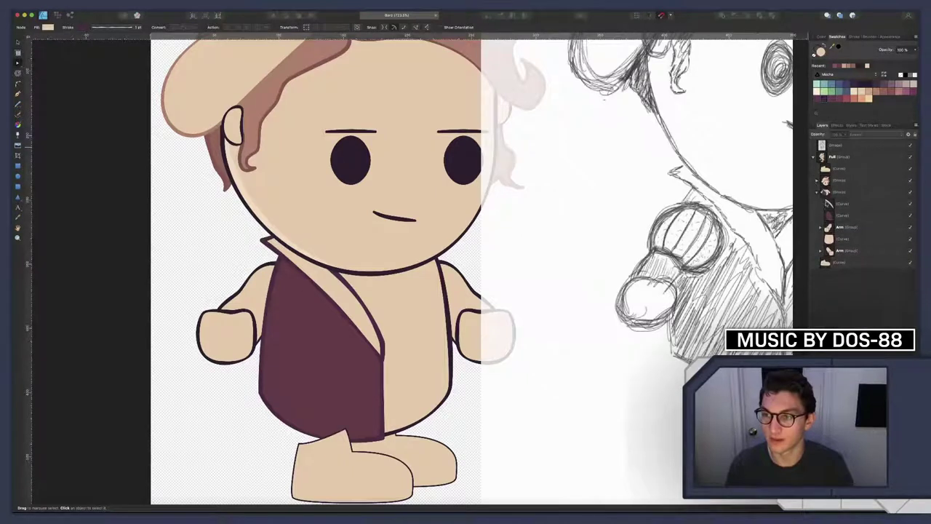
{"action": "left_click", "coordinate": [833, 203]}
{"action": "left_click", "coordinate": [814, 90]}
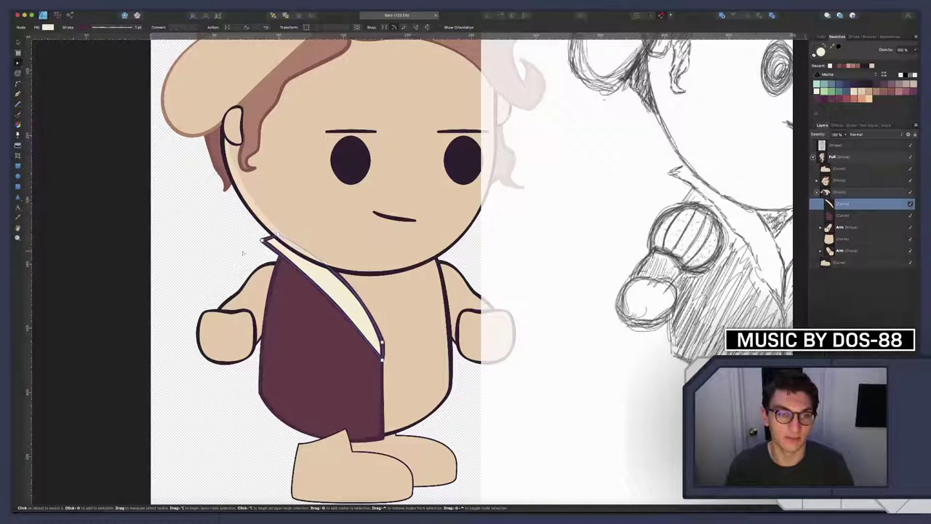
{"action": "left_click", "coordinate": [205, 235]}
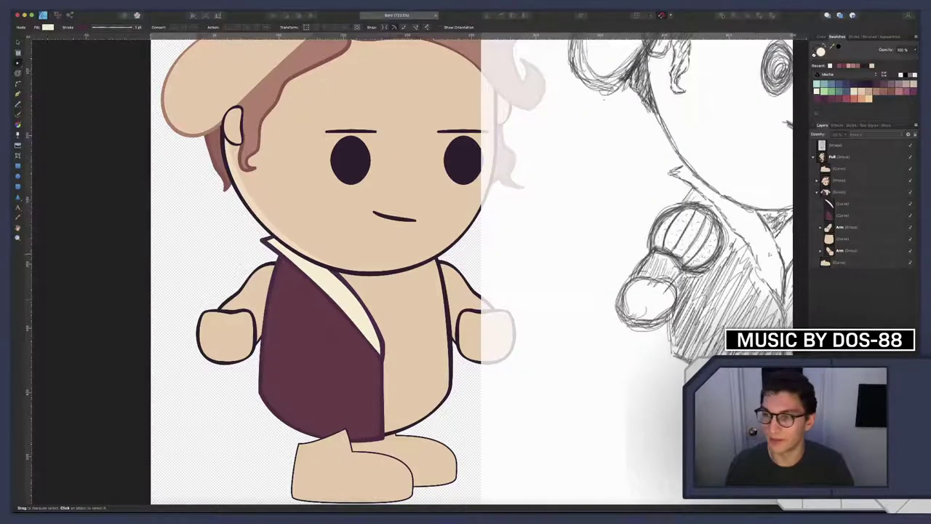
{"action": "scroll", "coordinate": [451, 269], "scroll_direction": "right", "scroll_amount": 3}
{"action": "left_click", "coordinate": [836, 146]}
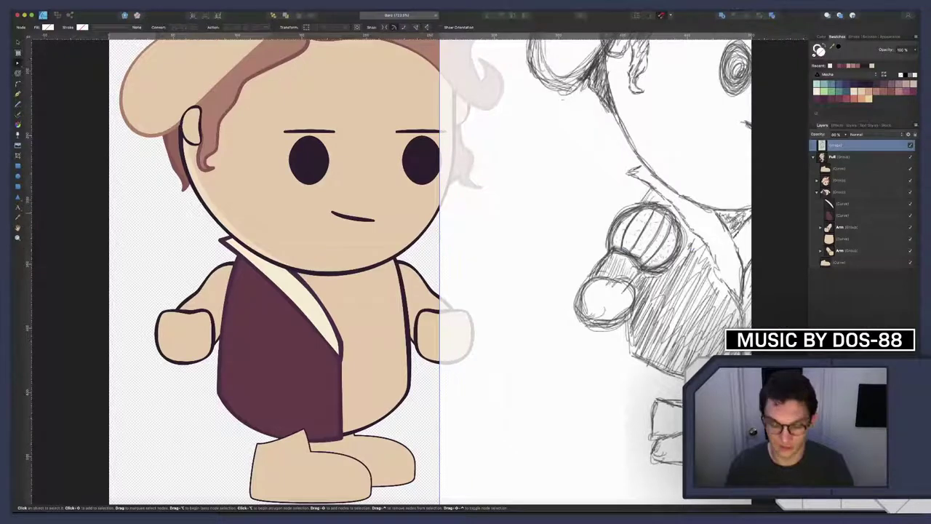
{"action": "left_click_drag", "start_coordinate": [619, 224], "coordinate": [311, 290]}
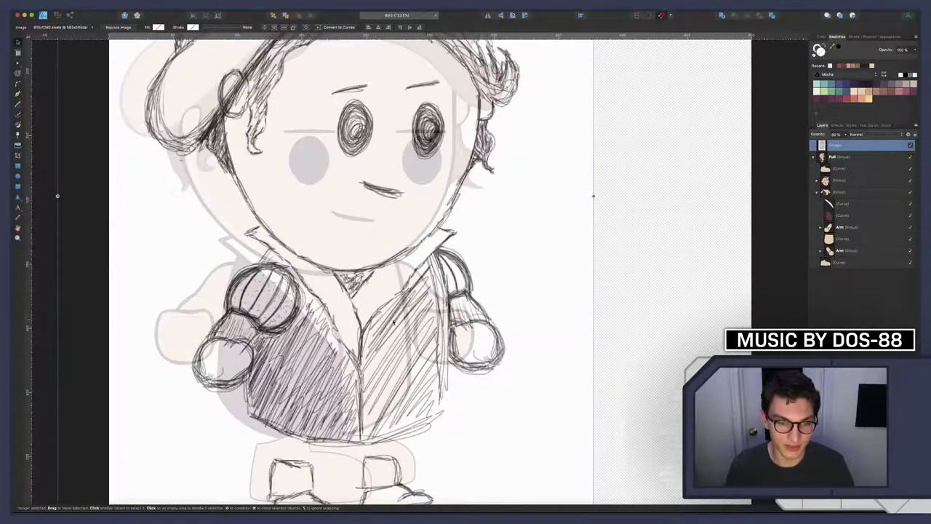
{"action": "left_click_drag", "start_coordinate": [378, 314], "coordinate": [846, 233]}
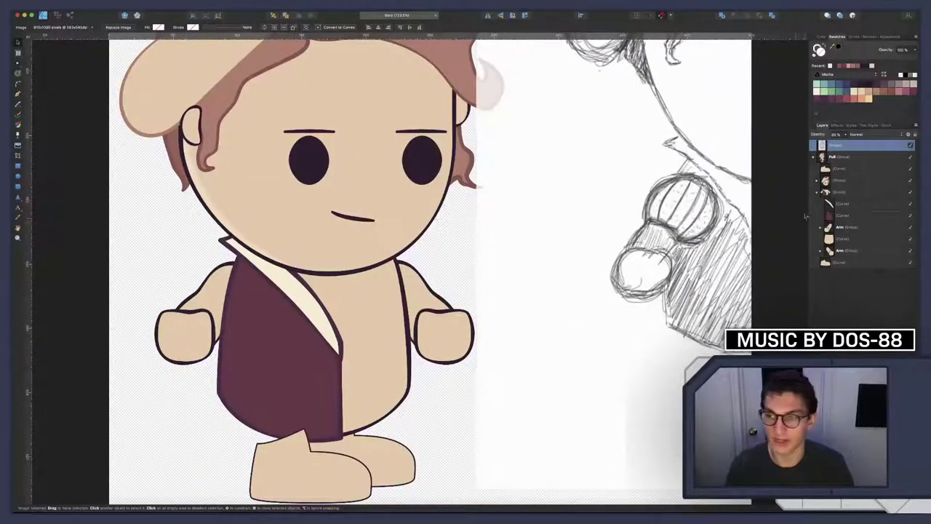
{"action": "left_click", "coordinate": [845, 215]}
{"action": "left_click", "coordinate": [845, 204], "text": "shift"}
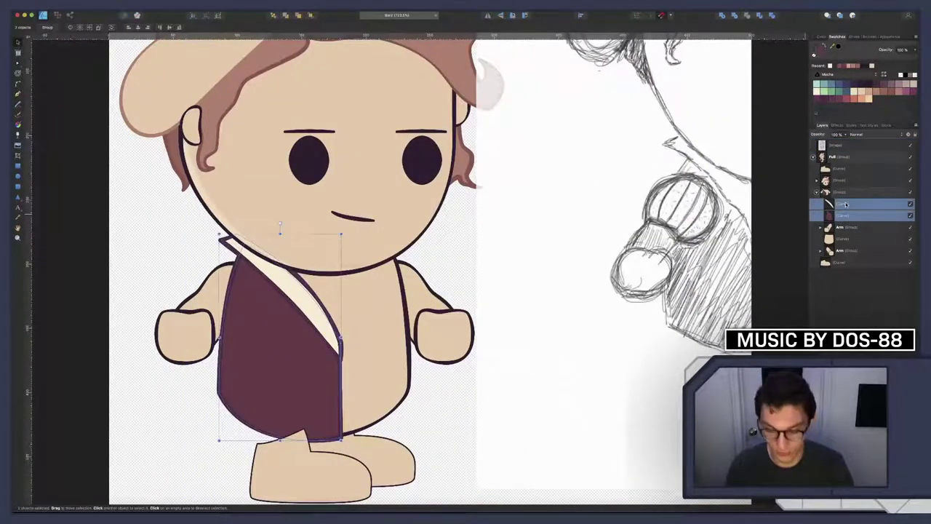
Group the vest and lapel, flip it horizontally, and place the mirrored half on the right
{"action": "key", "text": "ctrl+g"}
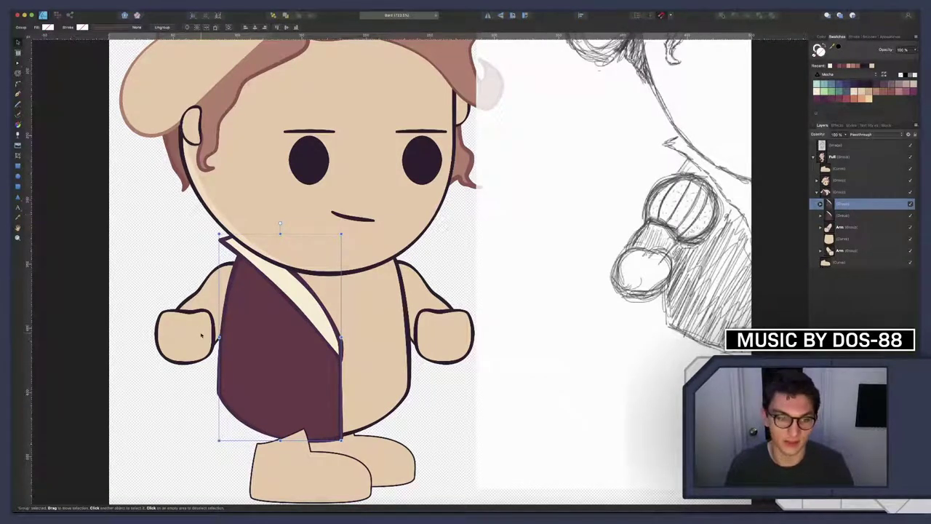
{"action": "right_click", "coordinate": [261, 329]}
{"action": "mouse_move", "coordinate": [291, 426]}
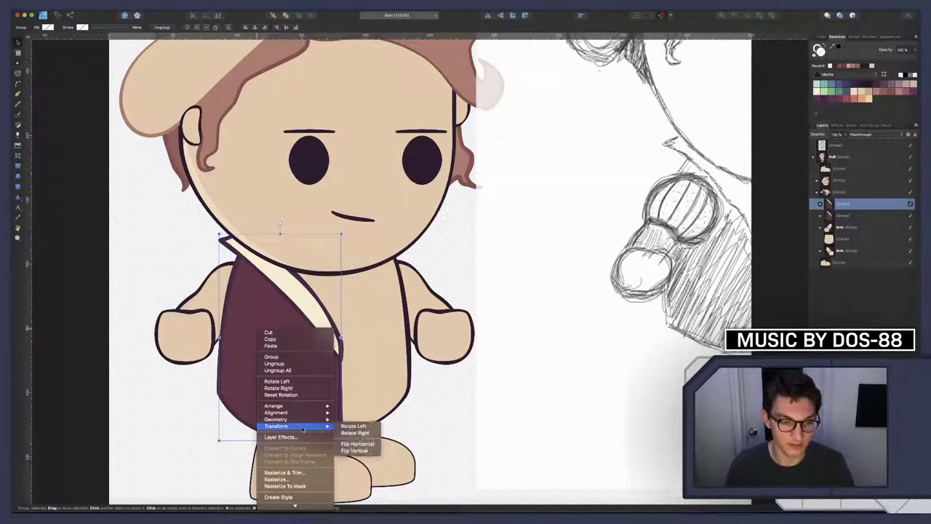
{"action": "left_click", "coordinate": [358, 443]}
{"action": "left_click_drag", "start_coordinate": [284, 391], "coordinate": [355, 387]}
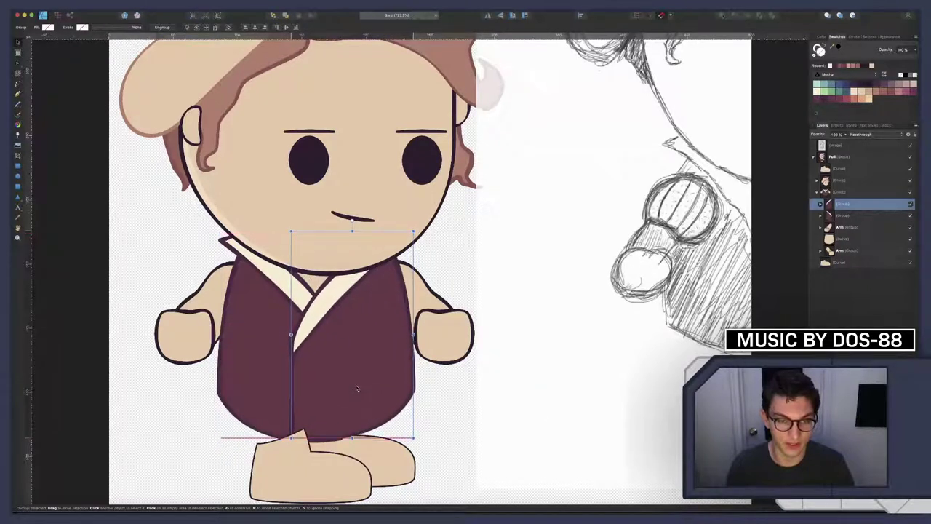
{"action": "left_click_drag", "start_coordinate": [290, 335], "coordinate": [299, 336]}
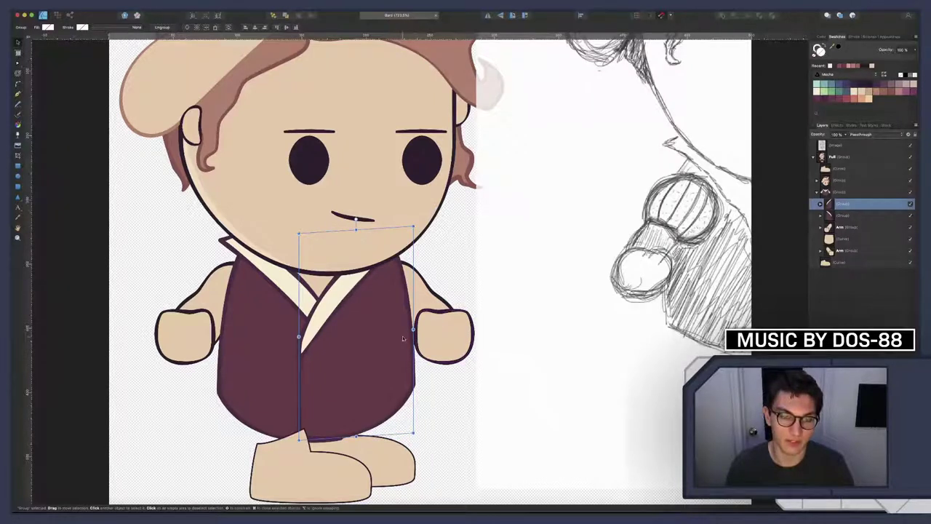
Nudge the mirrored vest half down to align, then shift the sketch reference right
{"action": "left_click", "coordinate": [367, 348]}
{"action": "left_click_drag", "start_coordinate": [367, 347], "coordinate": [365, 351]}
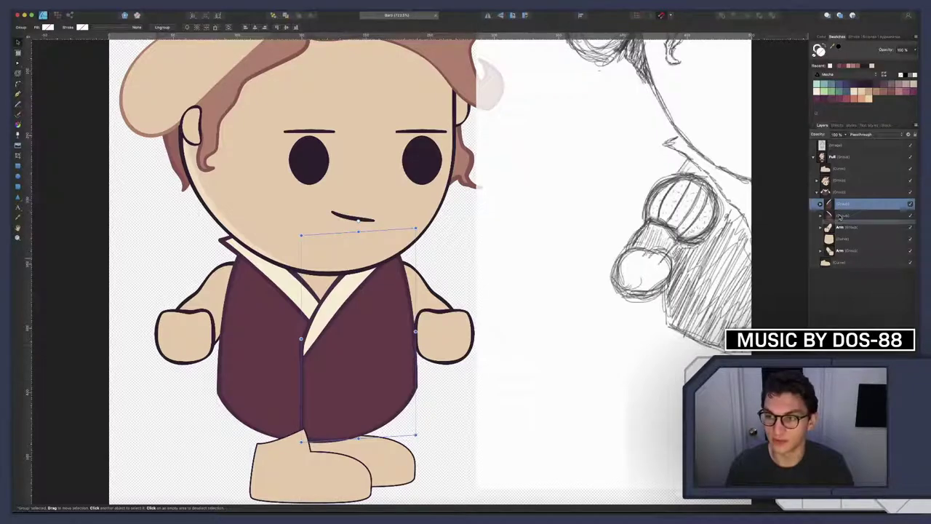
{"action": "left_click", "coordinate": [840, 216]}
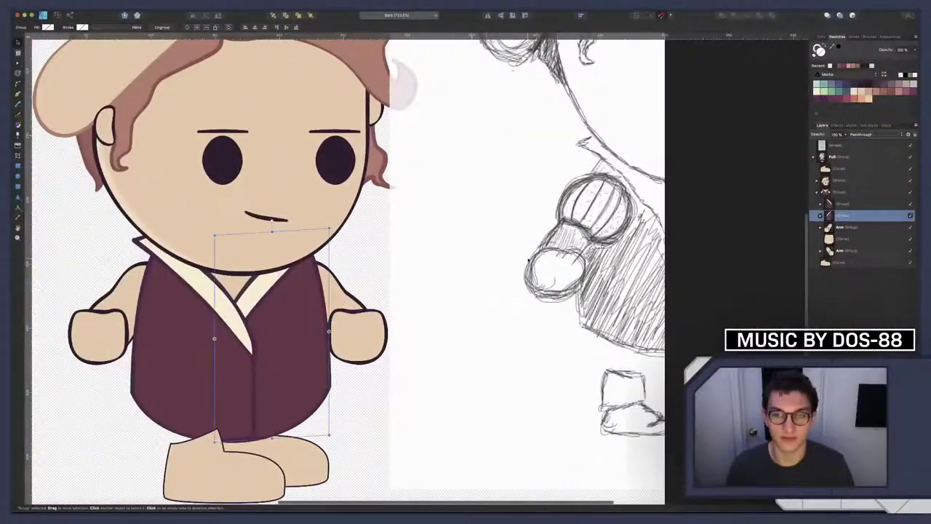
{"action": "left_click_drag", "start_coordinate": [402, 266], "coordinate": [542, 273]}
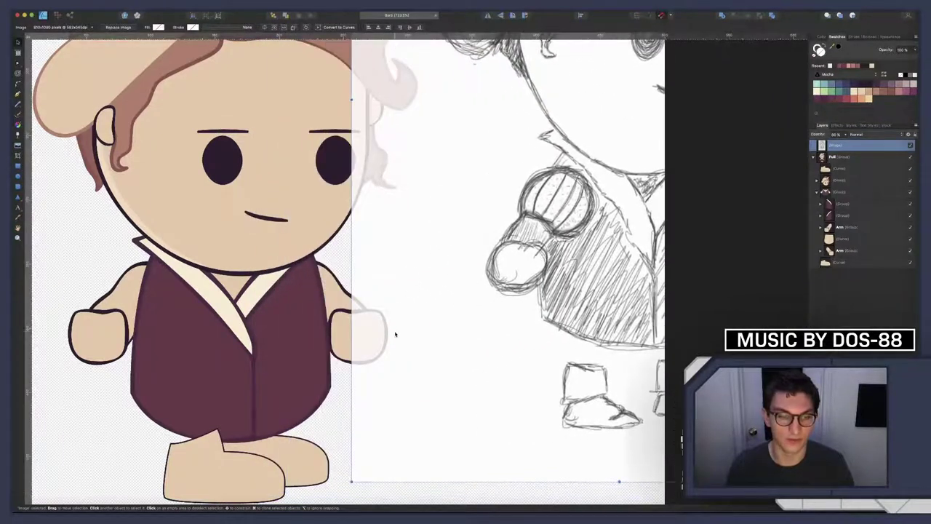
Select the right lapel curve inside the vest group and reshape its lower end
{"action": "scroll", "coordinate": [395, 332], "scroll_direction": "left", "scroll_amount": 3}
{"action": "left_click", "coordinate": [298, 305]}
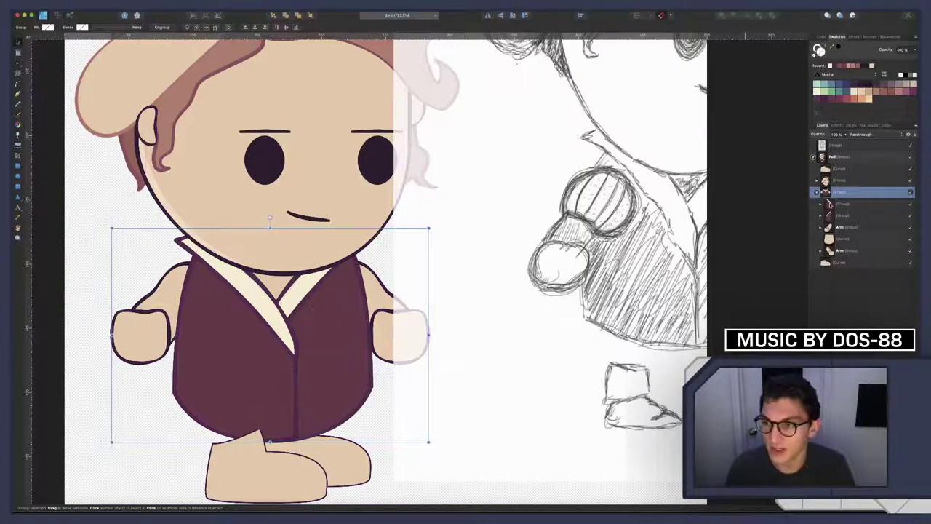
{"action": "left_click", "coordinate": [819, 216]}
{"action": "left_click", "coordinate": [820, 215]}
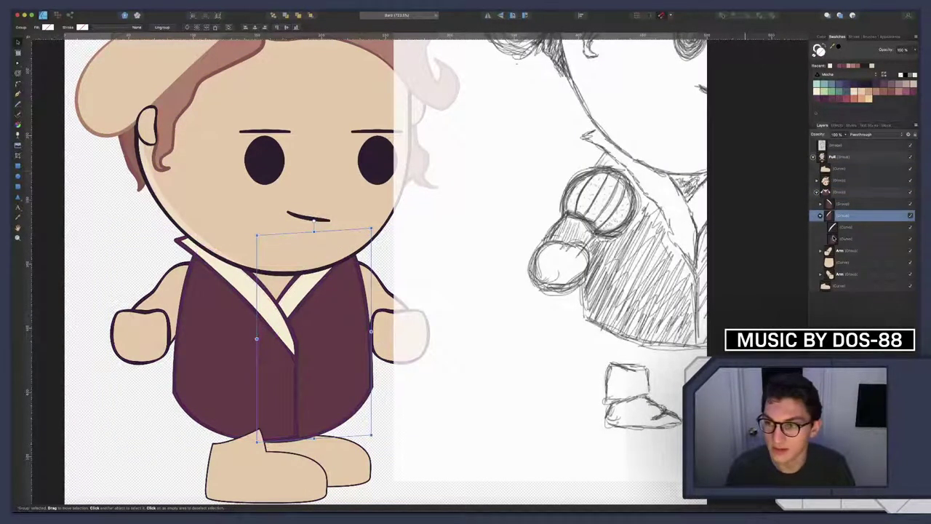
{"action": "left_click", "coordinate": [834, 228]}
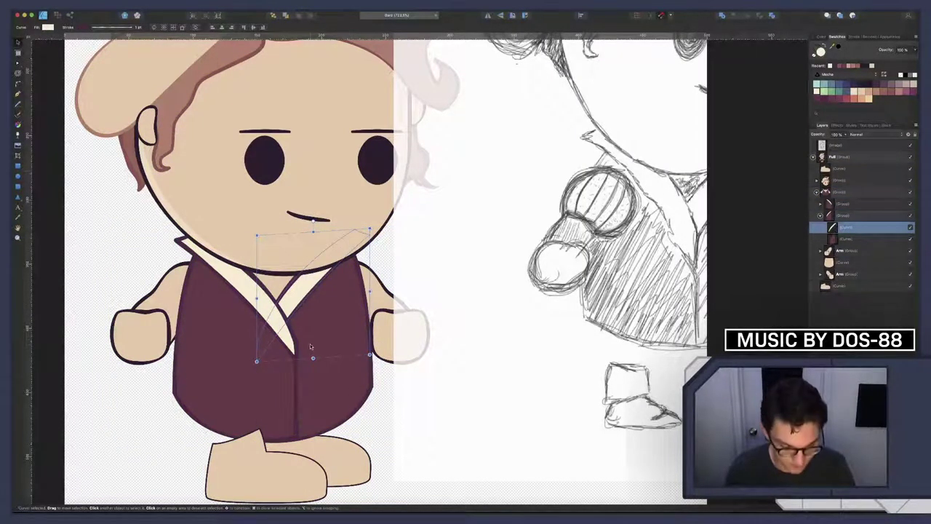
{"action": "key", "text": "a"}
{"action": "left_click_drag", "start_coordinate": [241, 326], "coordinate": [277, 379]}
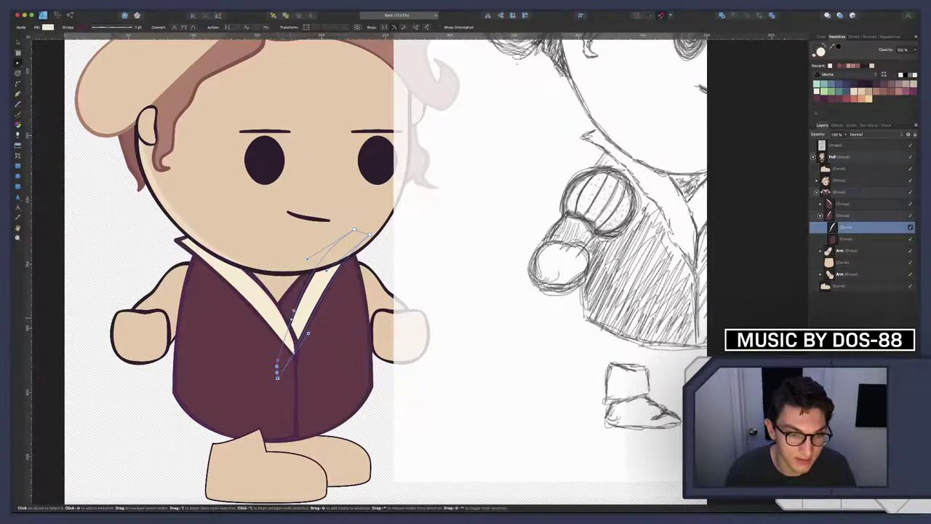
Reshape the vest edge and small outline curve to follow the lapel down to the V point
{"action": "scroll", "coordinate": [292, 341], "scroll_direction": "up", "scroll_amount": 5}
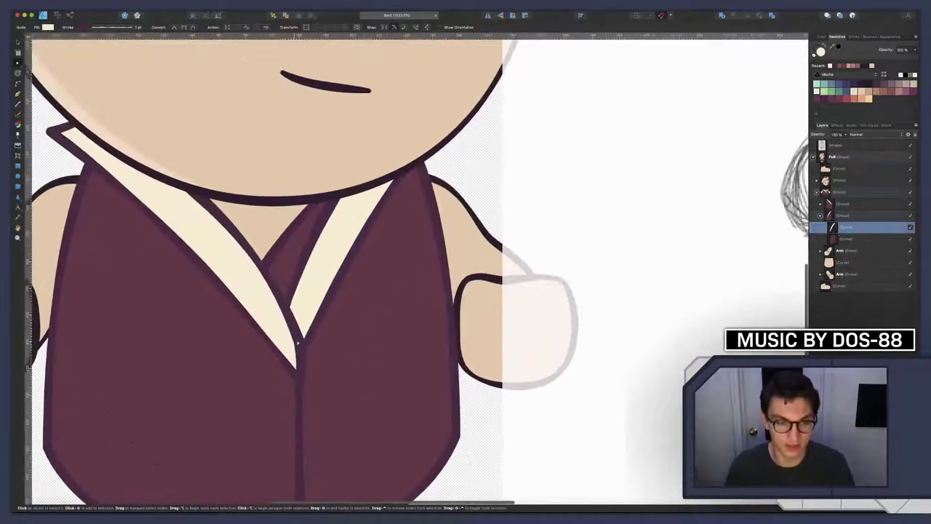
{"action": "left_click", "coordinate": [218, 347]}
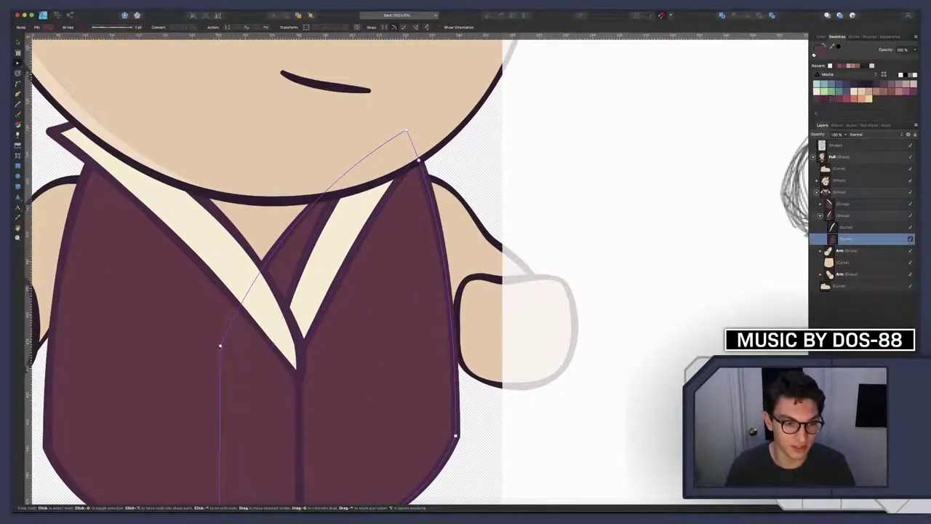
{"action": "left_click_drag", "start_coordinate": [219, 347], "coordinate": [268, 392]}
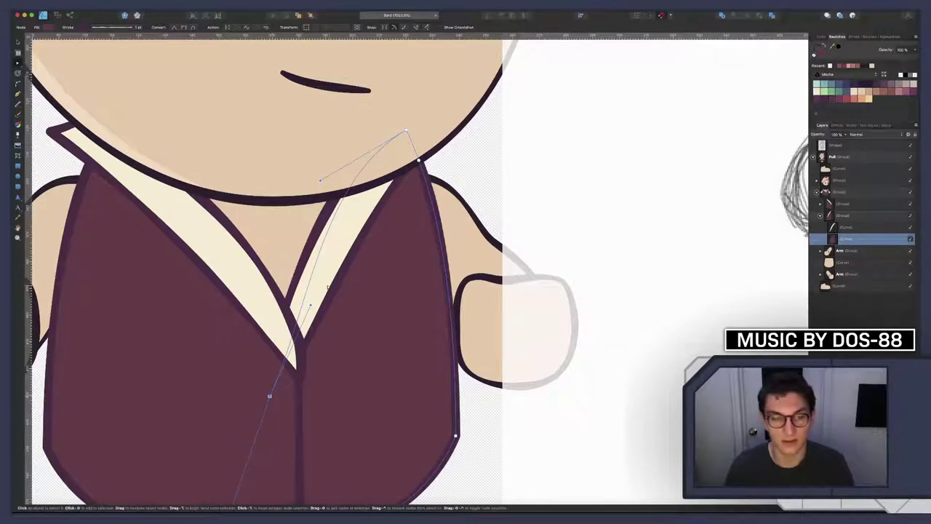
{"action": "left_click", "coordinate": [262, 400]}
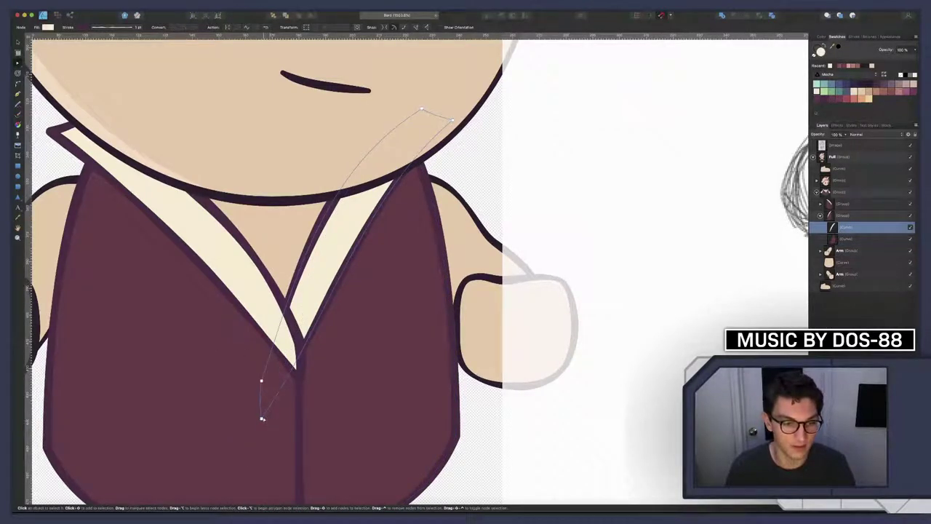
{"action": "mouse_move", "coordinate": [261, 419]}
{"action": "left_mouse_down"}
{"action": "mouse_move", "coordinate": [269, 422]}
{"action": "mouse_move", "coordinate": [290, 384]}
{"action": "left_mouse_up"}
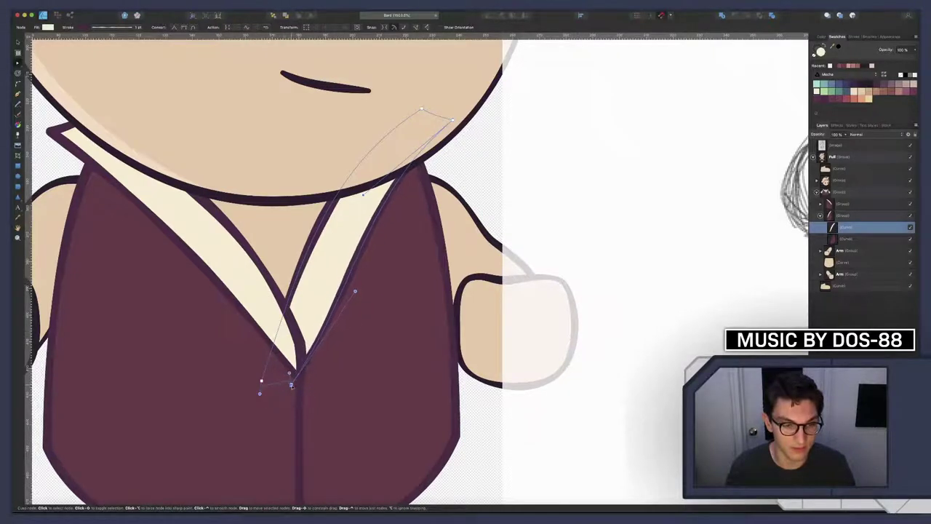
{"action": "left_click_drag", "start_coordinate": [355, 291], "coordinate": [332, 298]}
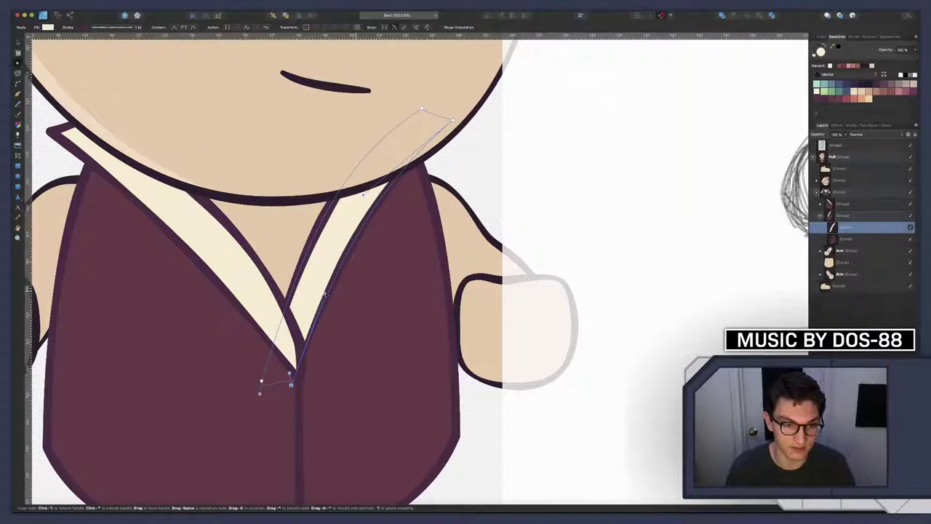
{"action": "left_click_drag", "start_coordinate": [290, 384], "coordinate": [298, 385]}
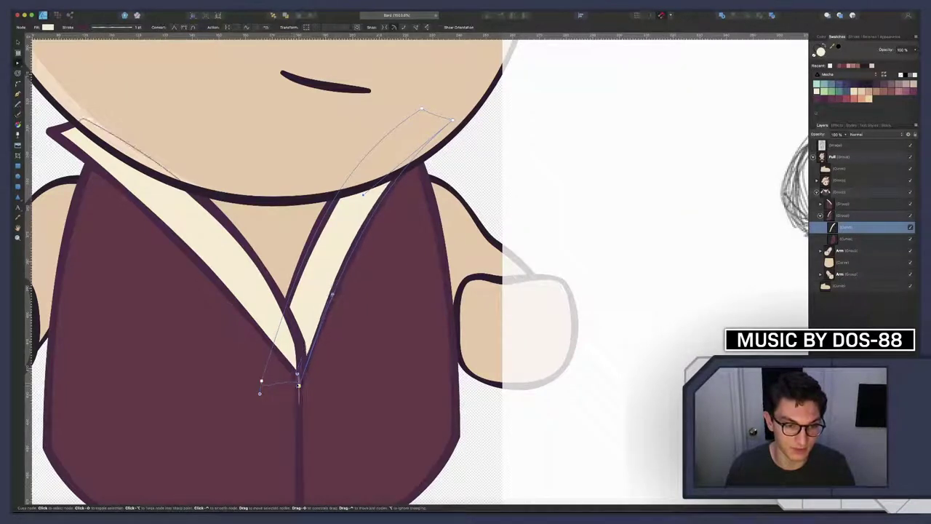
{"action": "mouse_move", "coordinate": [331, 297]}
{"action": "left_mouse_down"}
{"action": "mouse_move", "coordinate": [320, 290]}
{"action": "mouse_move", "coordinate": [337, 290]}
{"action": "left_mouse_up"}
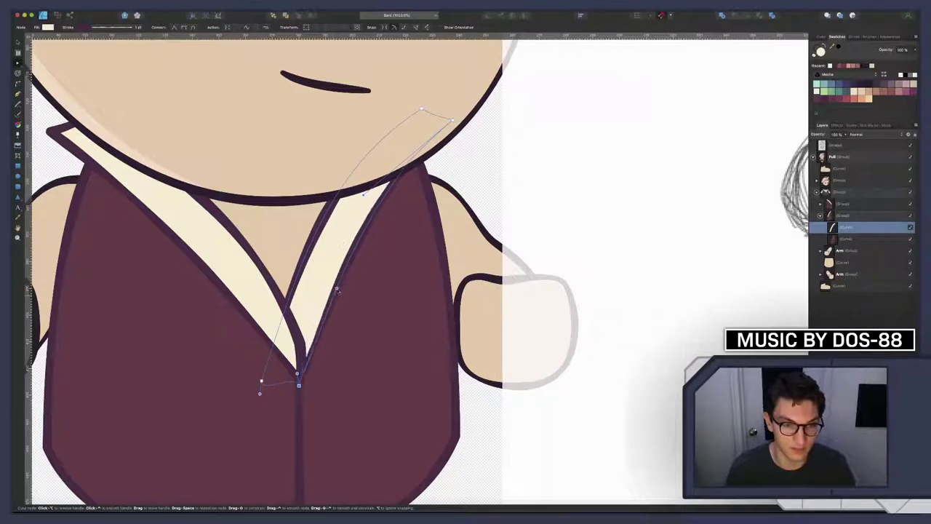
{"action": "left_click", "coordinate": [299, 360]}
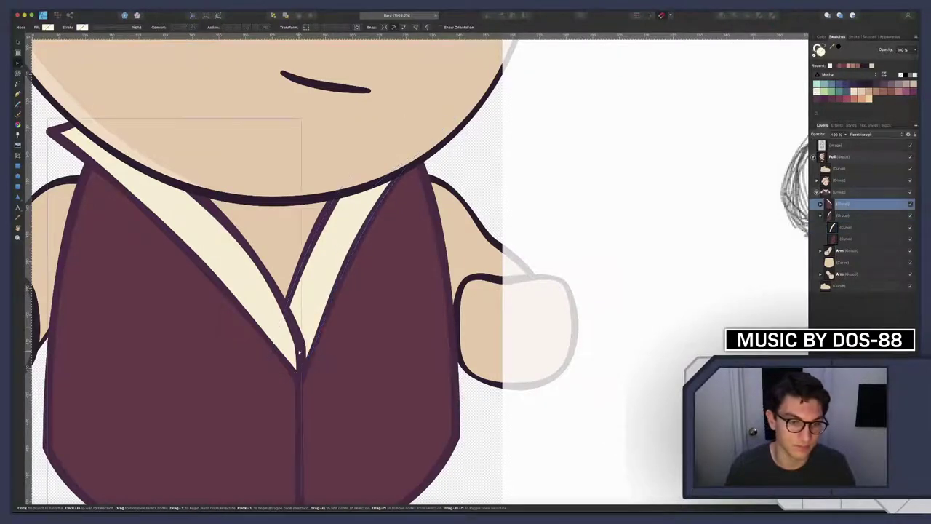
Select the reference sketch image layer
{"action": "left_click", "coordinate": [357, 212]}
{"action": "scroll", "coordinate": [357, 215], "scroll_direction": "up", "scroll_amount": 3}
{"action": "scroll", "coordinate": [357, 218], "scroll_direction": "up", "scroll_amount": 3}
{"action": "scroll", "coordinate": [357, 225], "scroll_direction": "down", "scroll_amount": 1}
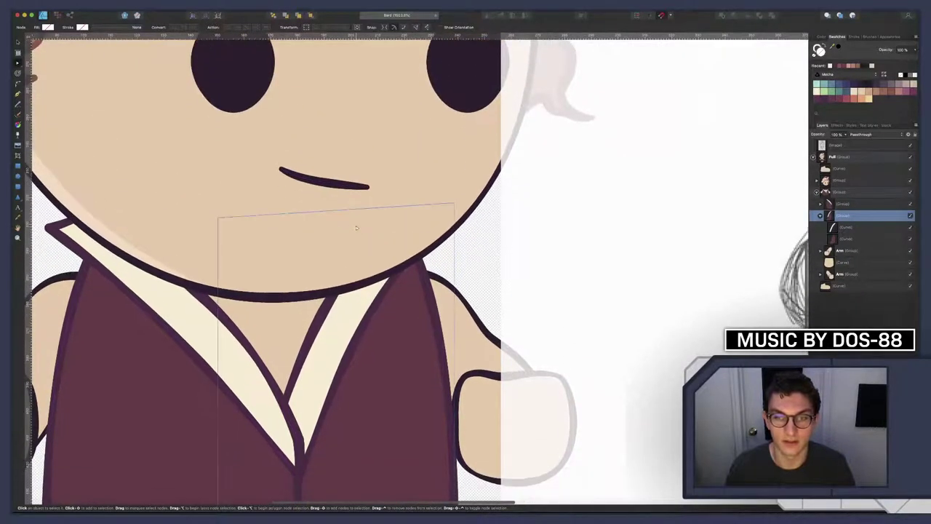
{"action": "scroll", "coordinate": [356, 228], "scroll_direction": "right", "scroll_amount": 10}
{"action": "scroll", "coordinate": [407, 219], "scroll_direction": "right", "scroll_amount": 5}
{"action": "left_click", "coordinate": [488, 205]}
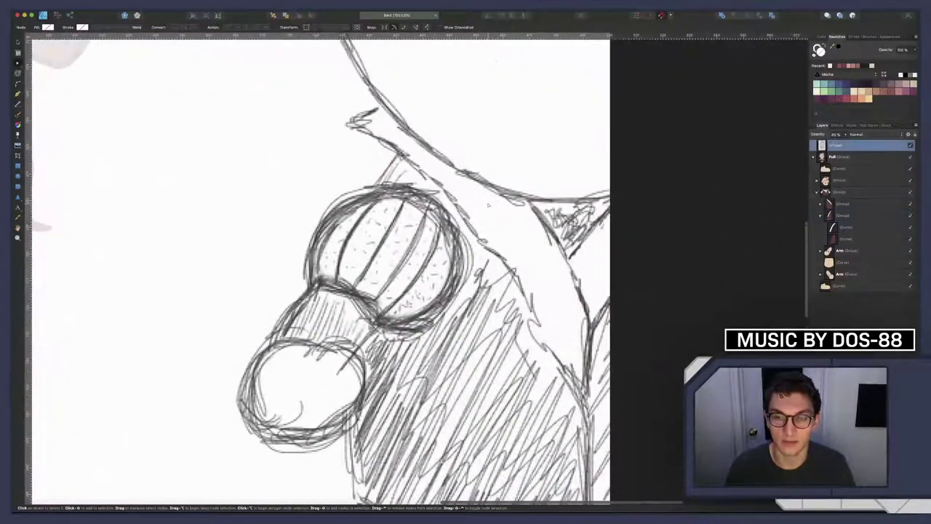
{"action": "scroll", "coordinate": [488, 205], "scroll_direction": "down", "scroll_amount": 2}
{"action": "scroll", "coordinate": [488, 205], "scroll_direction": "down", "scroll_amount": 4}
{"action": "scroll", "coordinate": [488, 205], "scroll_direction": "down", "scroll_amount": 3}
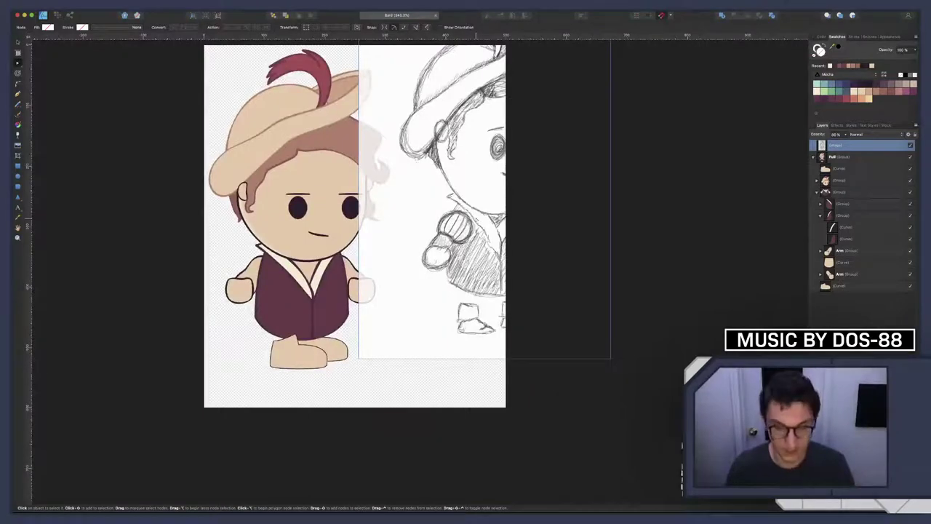
Overlay the sketch on the character to compare, then move it back off to the right
{"action": "key", "text": "v"}
{"action": "mouse_move", "coordinate": [509, 218]}
{"action": "left_mouse_down"}
{"action": "mouse_move", "coordinate": [490, 227]}
{"action": "mouse_move", "coordinate": [506, 226]}
{"action": "mouse_move", "coordinate": [330, 240]}
{"action": "left_mouse_up"}
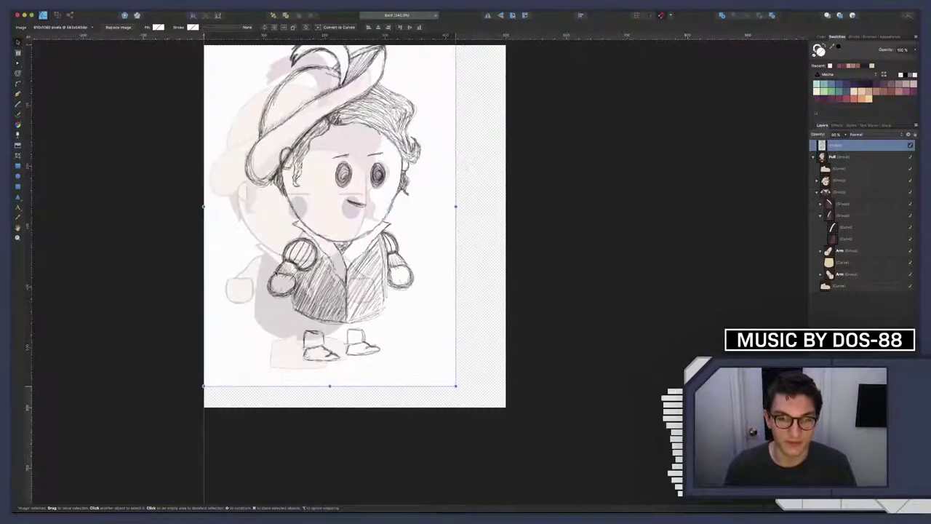
{"action": "left_click_drag", "start_coordinate": [303, 269], "coordinate": [494, 261]}
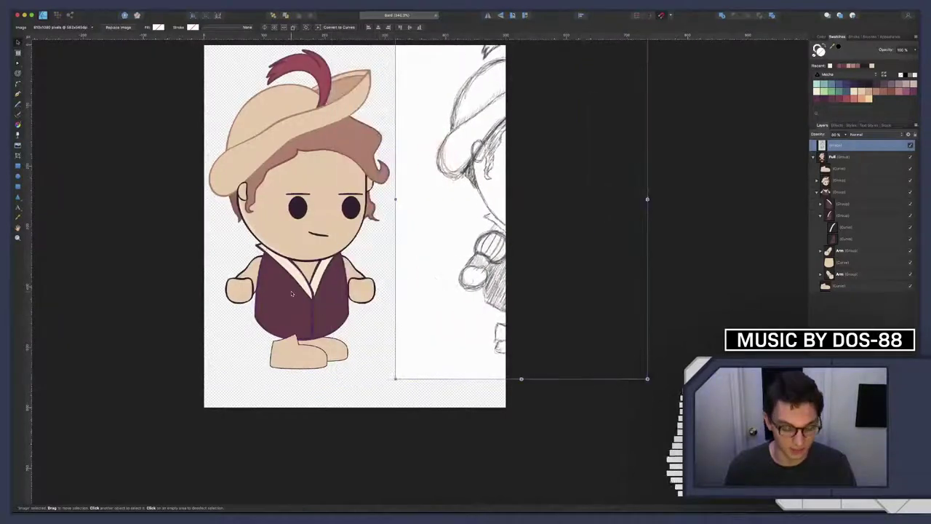
{"action": "scroll", "coordinate": [291, 293], "scroll_direction": "up", "scroll_amount": 5}
Drag the vest's collar curve up into a pointed tip beside the chin and smooth its bottom
{"action": "left_click", "coordinate": [393, 242]}
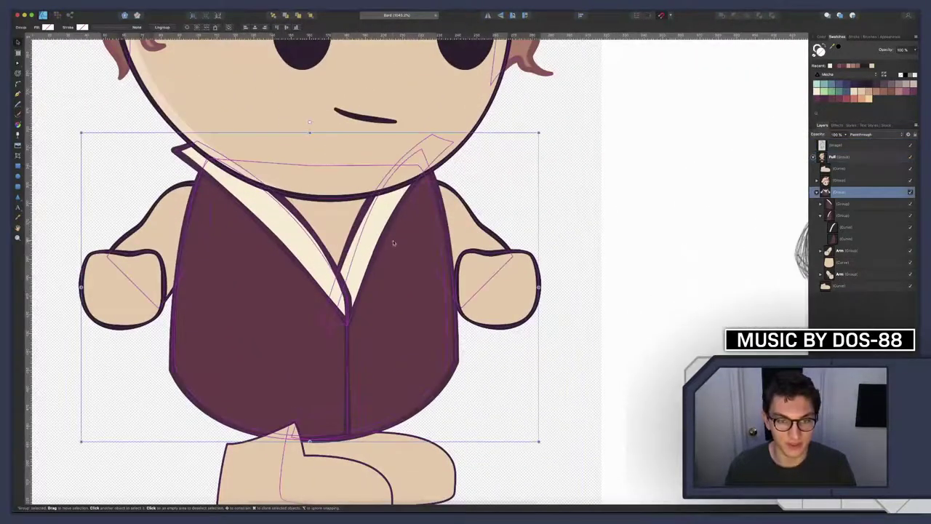
{"action": "double_click", "coordinate": [320, 323]}
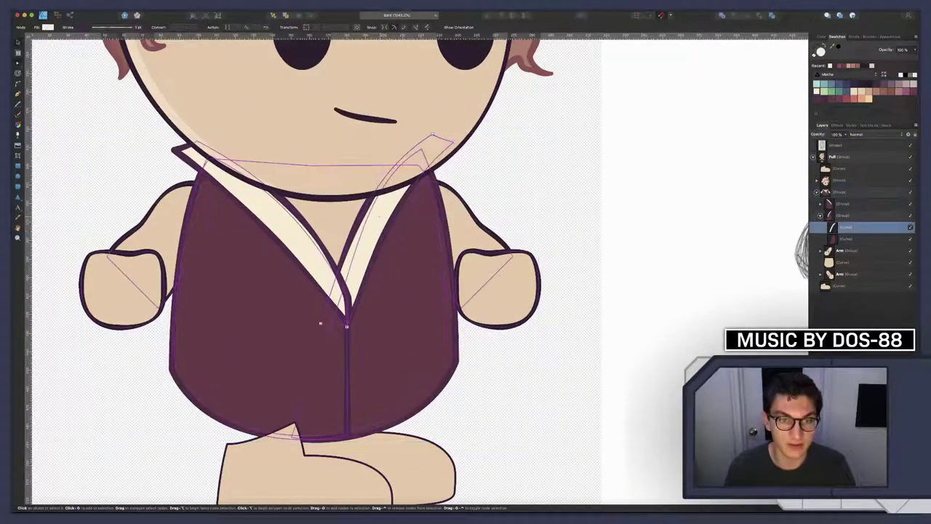
{"action": "left_click_drag", "start_coordinate": [197, 156], "coordinate": [480, 144]}
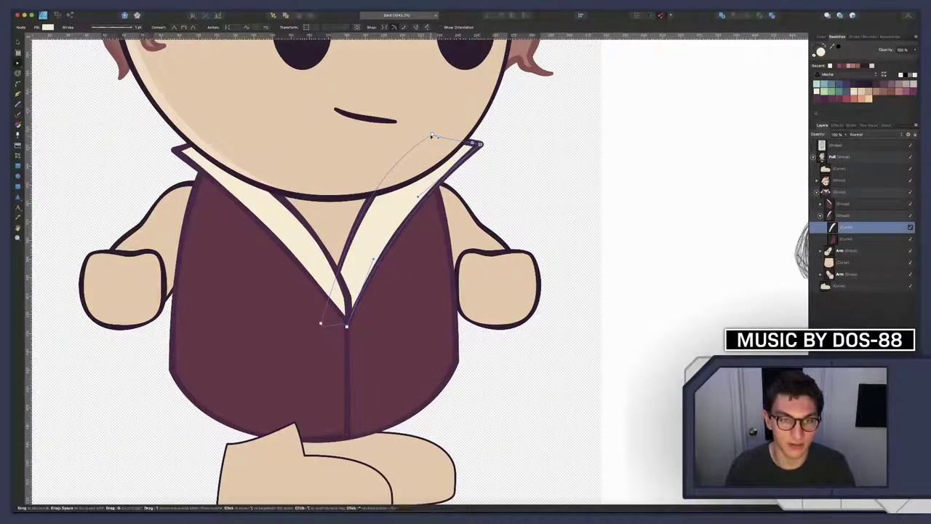
{"action": "left_click", "coordinate": [433, 136]}
{"action": "left_click_drag", "start_coordinate": [435, 135], "coordinate": [444, 136]}
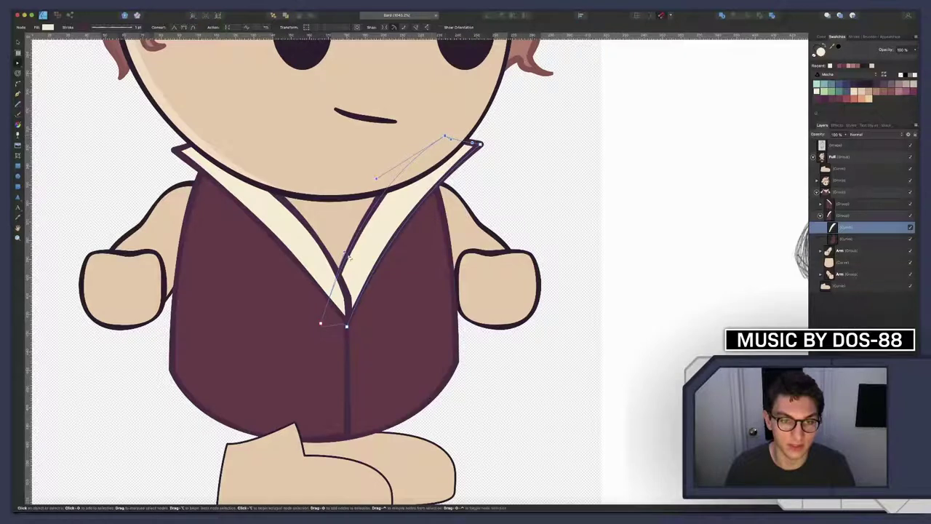
{"action": "left_click_drag", "start_coordinate": [321, 323], "coordinate": [328, 313]}
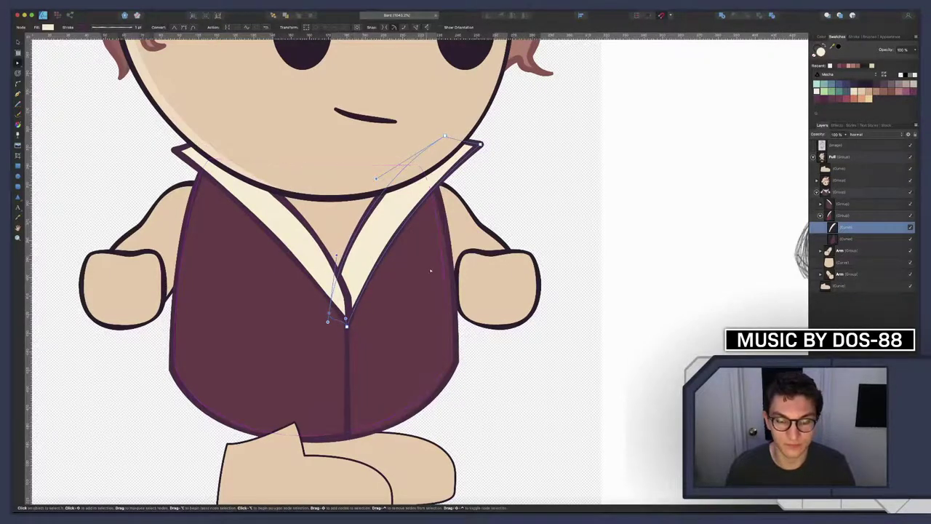
{"action": "scroll", "coordinate": [429, 270], "scroll_direction": "right", "scroll_amount": 5}
{"action": "scroll", "coordinate": [429, 271], "scroll_direction": "left", "scroll_amount": 5}
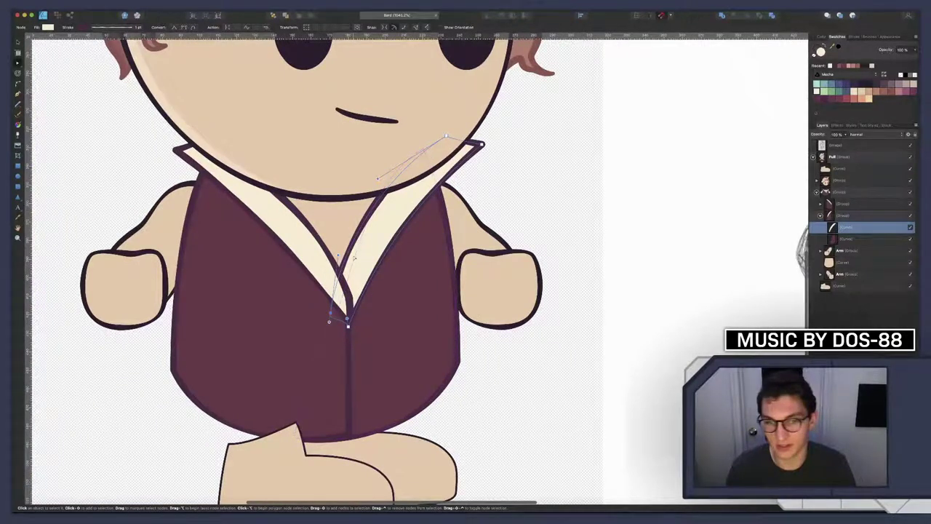
{"action": "scroll", "coordinate": [355, 257], "scroll_direction": "down", "scroll_amount": 5}
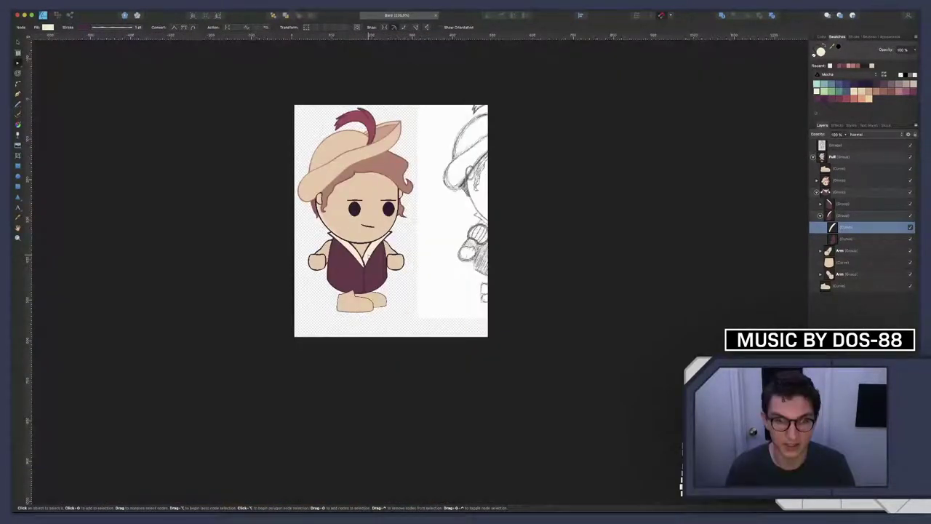
Overlay the sketch on the character again, move it back right, and select the Full group
{"action": "scroll", "coordinate": [367, 255], "scroll_direction": "down", "scroll_amount": 1}
{"action": "key", "text": "v"}
{"action": "left_click", "coordinate": [452, 242]}
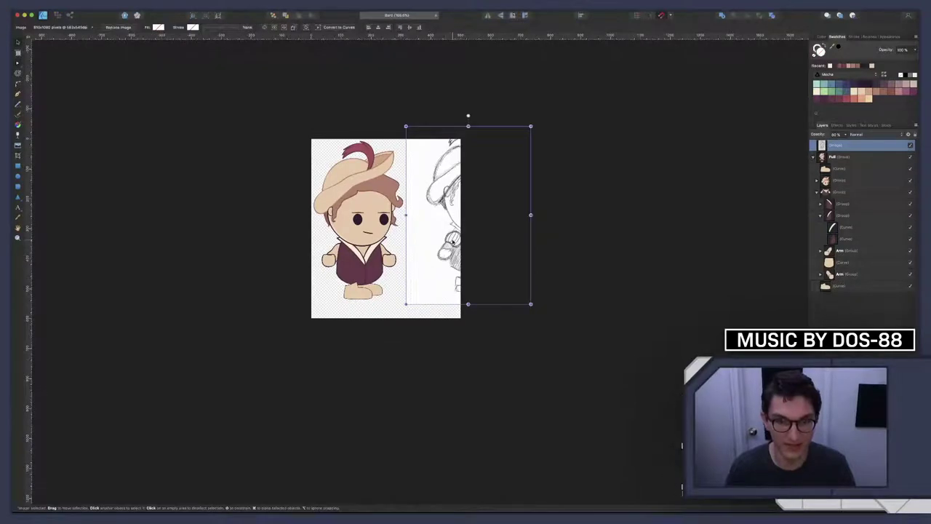
{"action": "left_click_drag", "start_coordinate": [453, 242], "coordinate": [416, 242]}
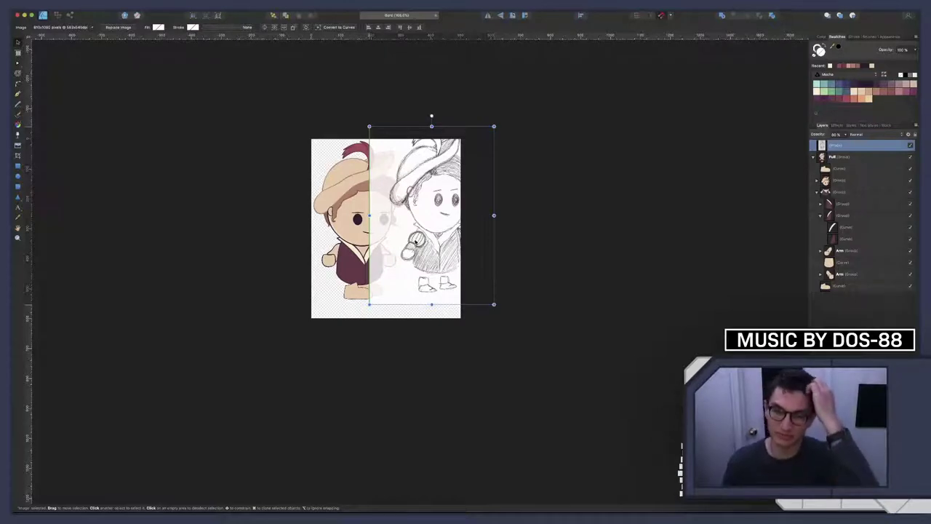
{"action": "left_click_drag", "start_coordinate": [415, 243], "coordinate": [385, 253]}
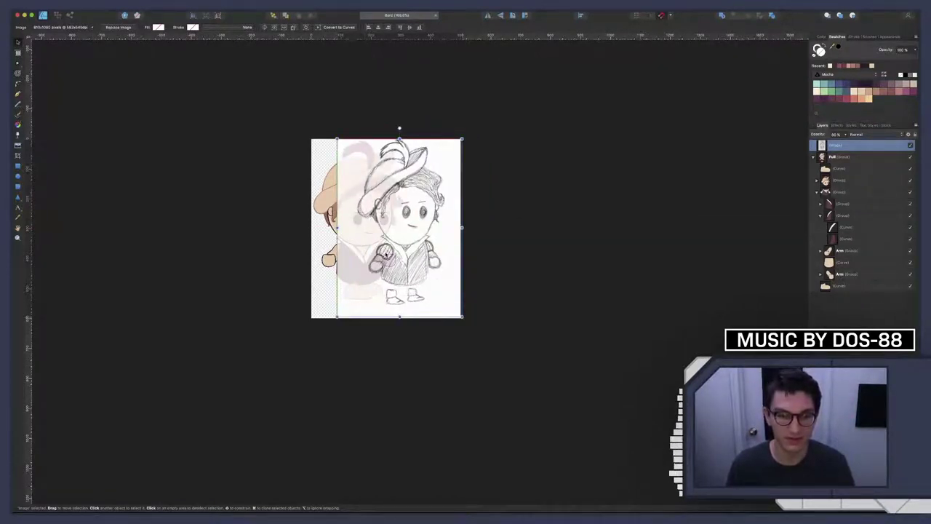
{"action": "left_click_drag", "start_coordinate": [386, 253], "coordinate": [448, 243]}
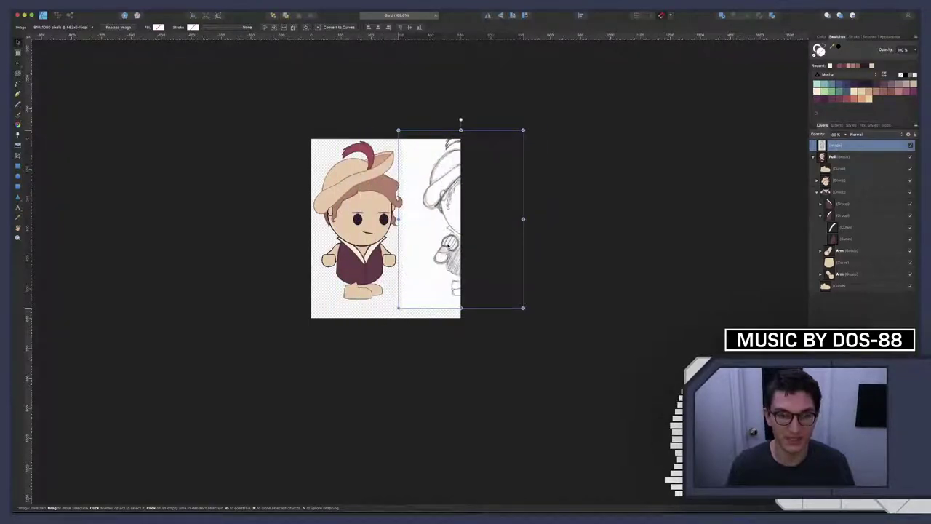
{"action": "scroll", "coordinate": [320, 248], "scroll_direction": "up", "scroll_amount": 5}
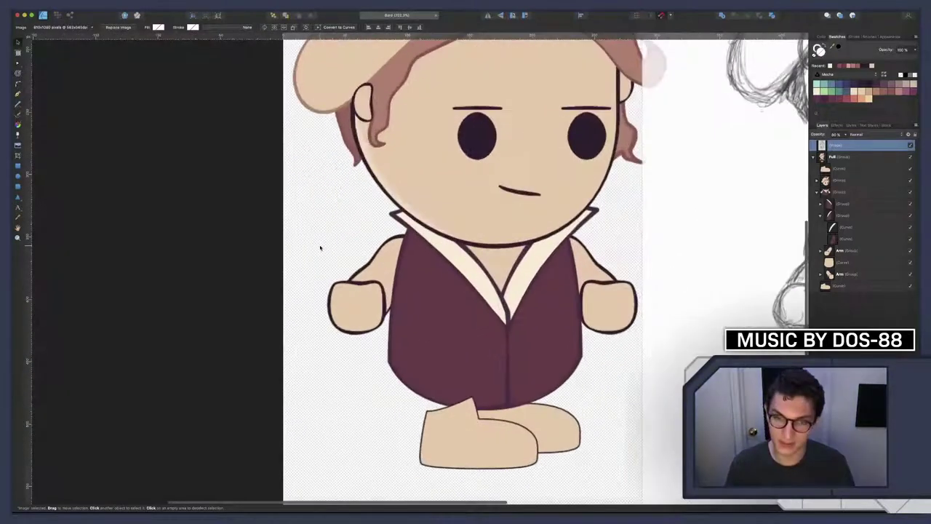
{"action": "left_click", "coordinate": [865, 156]}
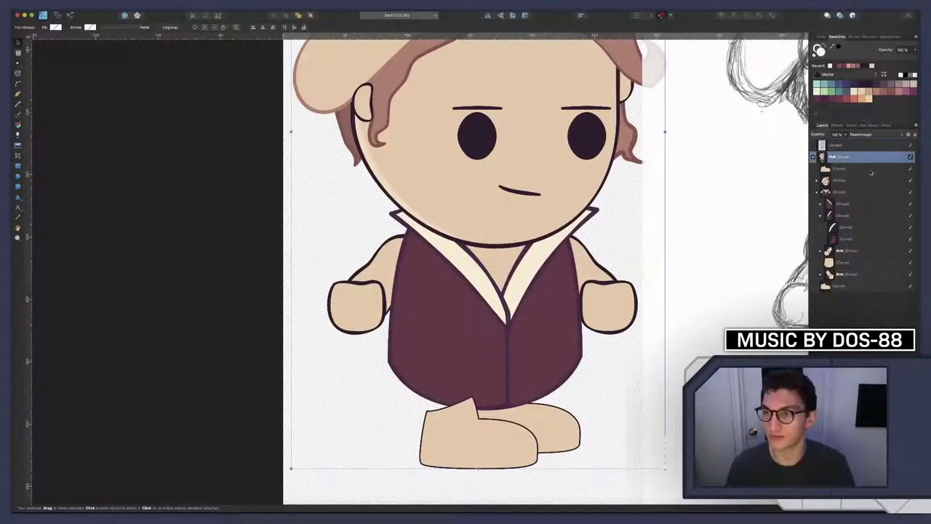
Bring the arm in front of the vest in the layer order
{"action": "left_click", "coordinate": [820, 215]}
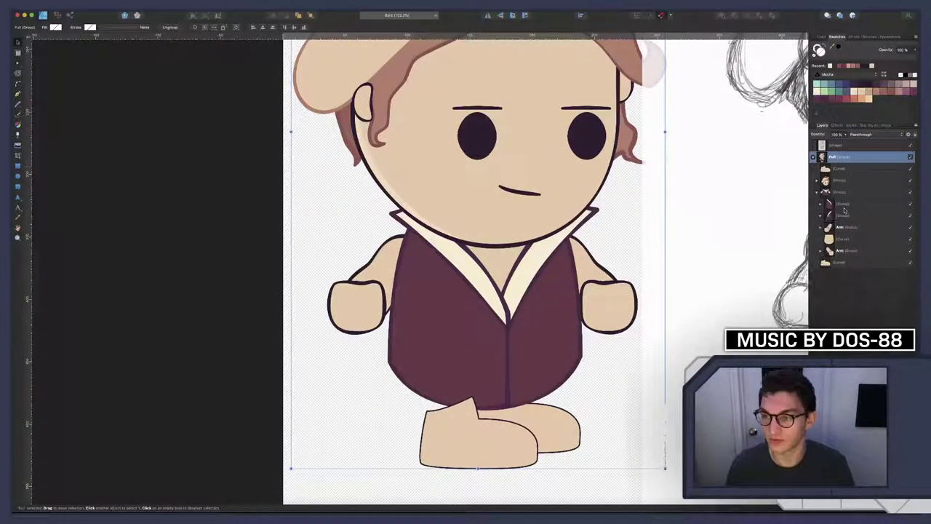
{"action": "left_click", "coordinate": [843, 208]}
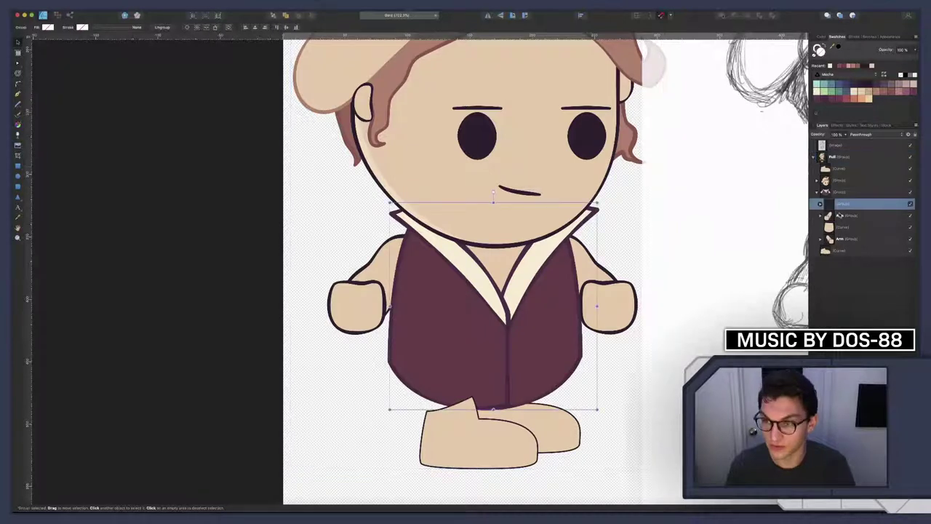
{"action": "key", "text": "super+bracketleft"}
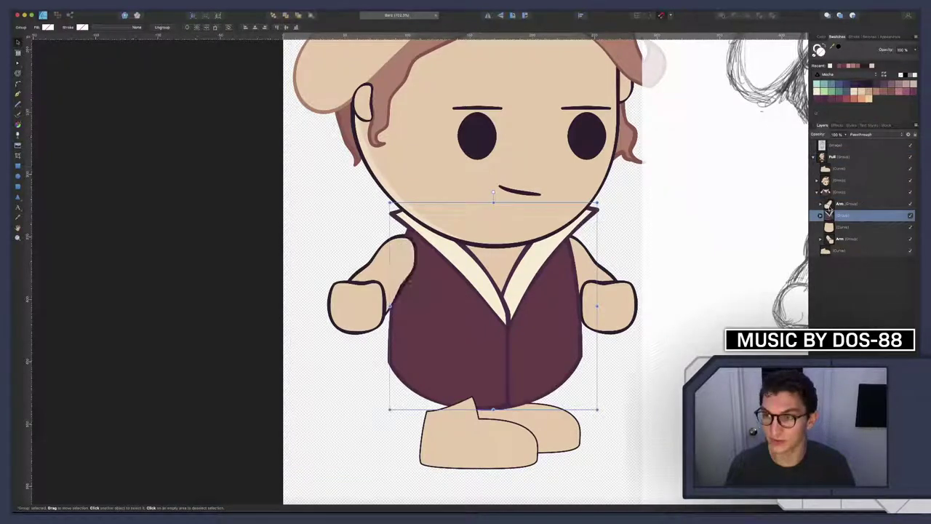
Fill the upper-arm curve in the Arm group with dark maroon
{"action": "left_click", "coordinate": [829, 205]}
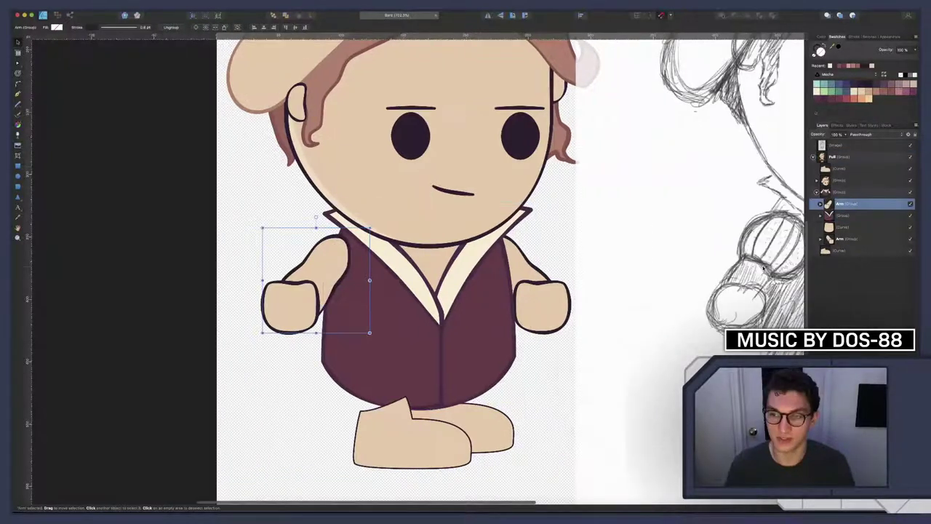
{"action": "scroll", "coordinate": [764, 268], "scroll_direction": "right", "scroll_amount": 2}
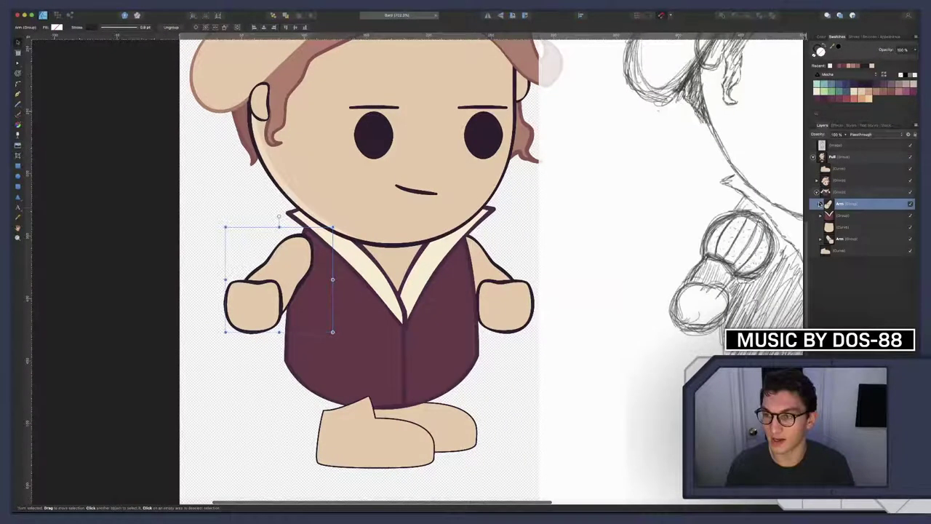
{"action": "left_click", "coordinate": [820, 204]}
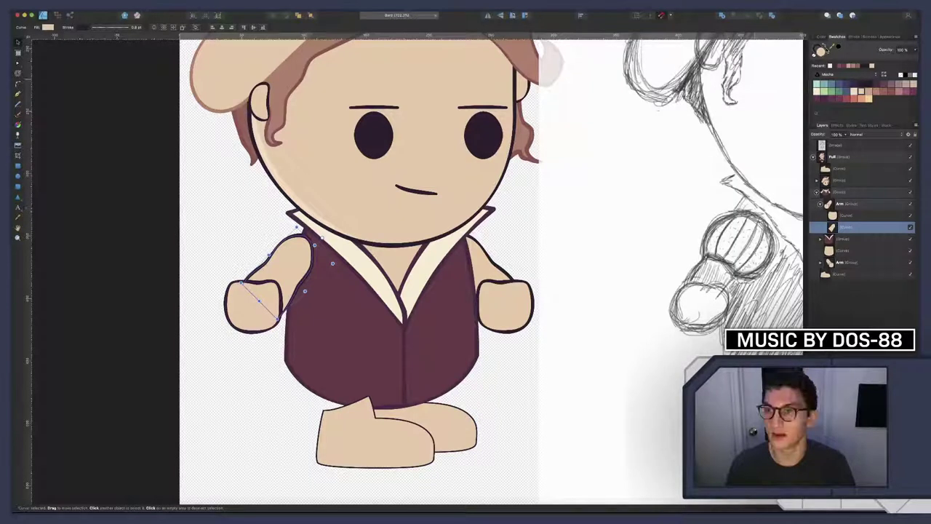
{"action": "left_click", "coordinate": [834, 101]}
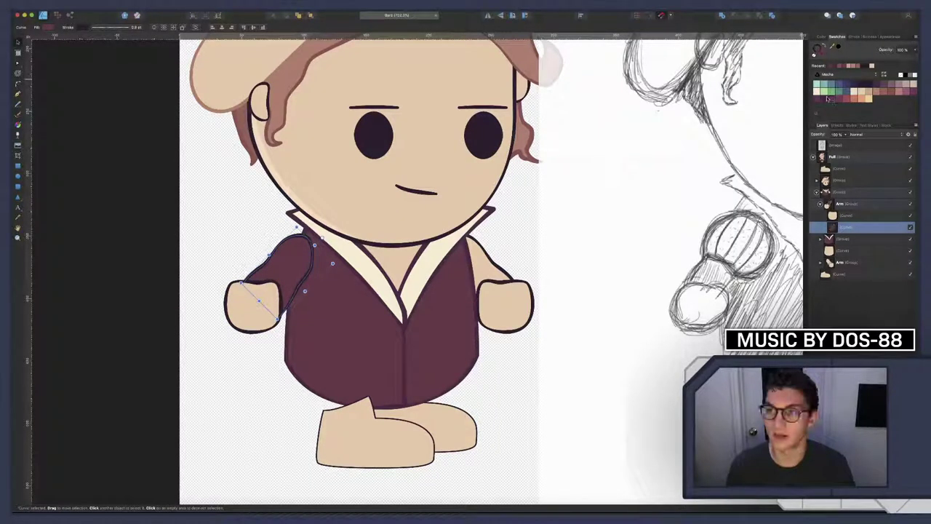
{"action": "left_click", "coordinate": [216, 237]}
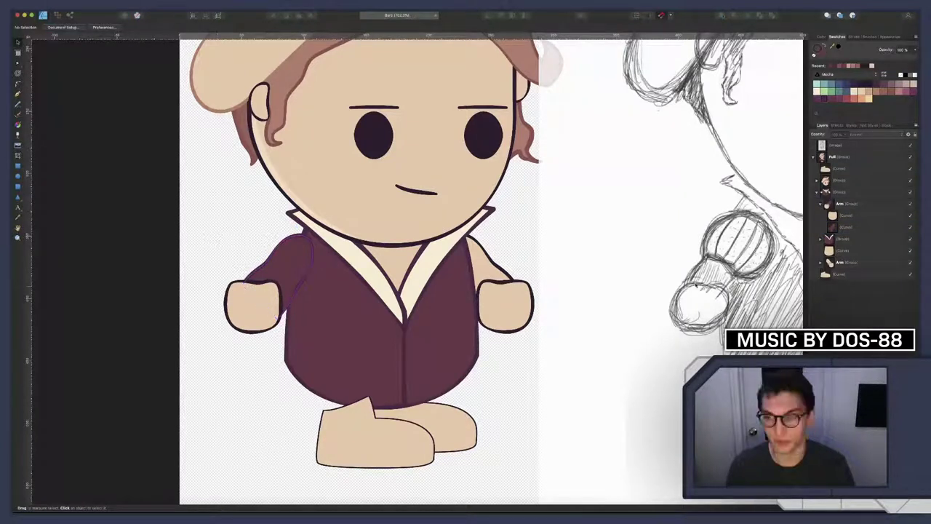
{"action": "scroll", "coordinate": [695, 285], "scroll_direction": "right", "scroll_amount": 1}
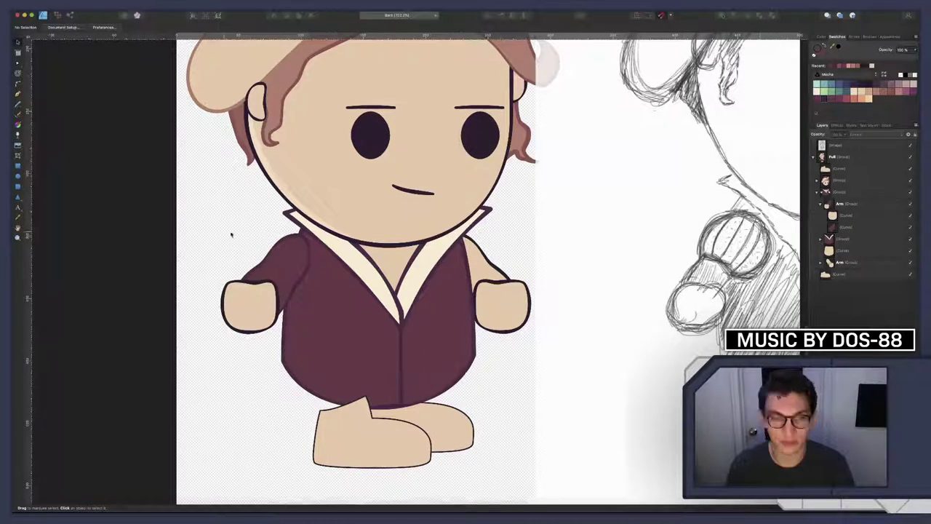
Draw a maroon circle with the Ellipse tool over the left shoulder
{"action": "key", "text": "p"}
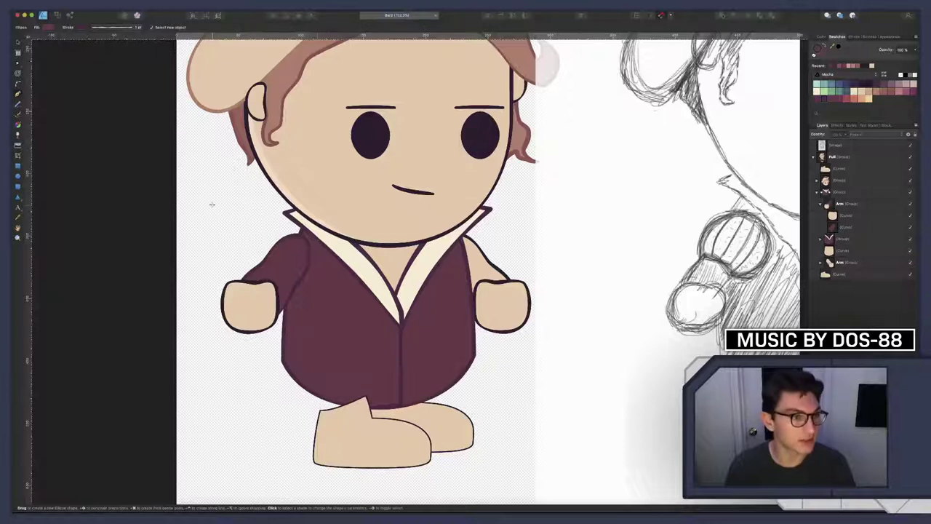
{"action": "key", "text": "e"}
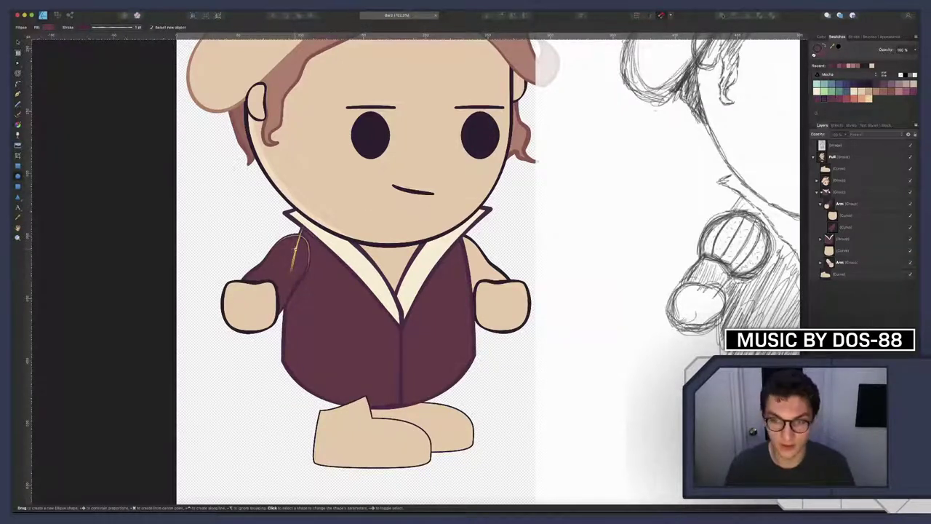
{"action": "mouse_move", "coordinate": [295, 248]}
{"action": "left_mouse_down"}
{"action": "mouse_move", "coordinate": [324, 256]}
{"action": "mouse_move", "coordinate": [324, 273]}
{"action": "left_mouse_up"}
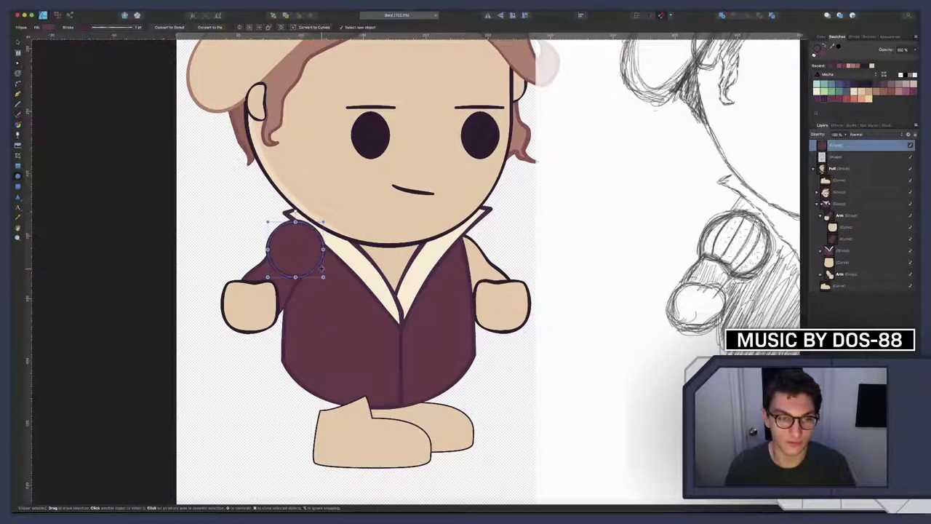
{"action": "scroll", "coordinate": [312, 258], "scroll_direction": "up", "scroll_amount": 2}
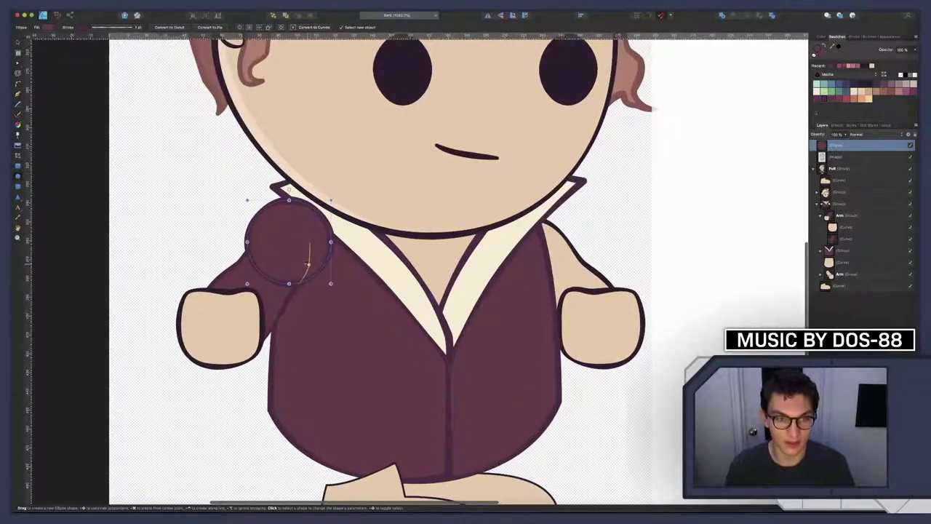
{"action": "scroll", "coordinate": [307, 264], "scroll_direction": "down", "scroll_amount": 2}
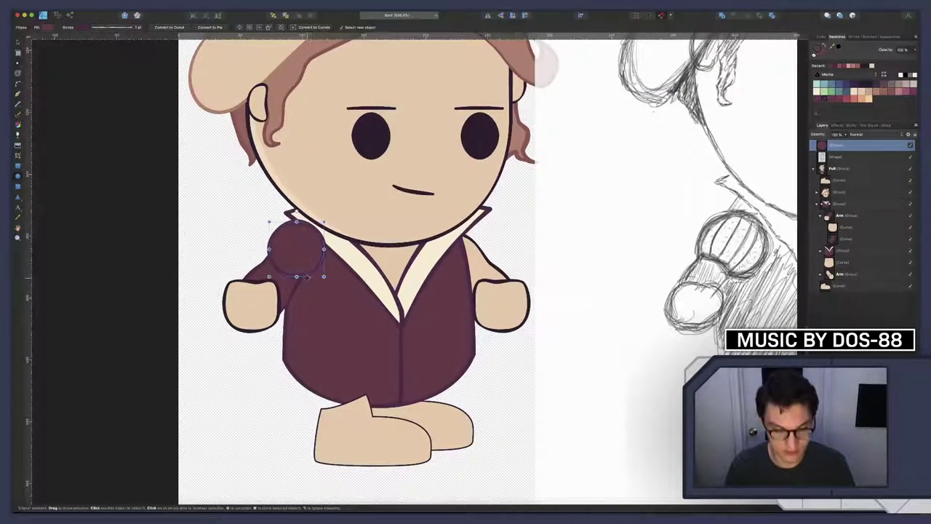
Skew, widen and tilt the shoulder circle, then convert it to curves
{"action": "key", "text": "v"}
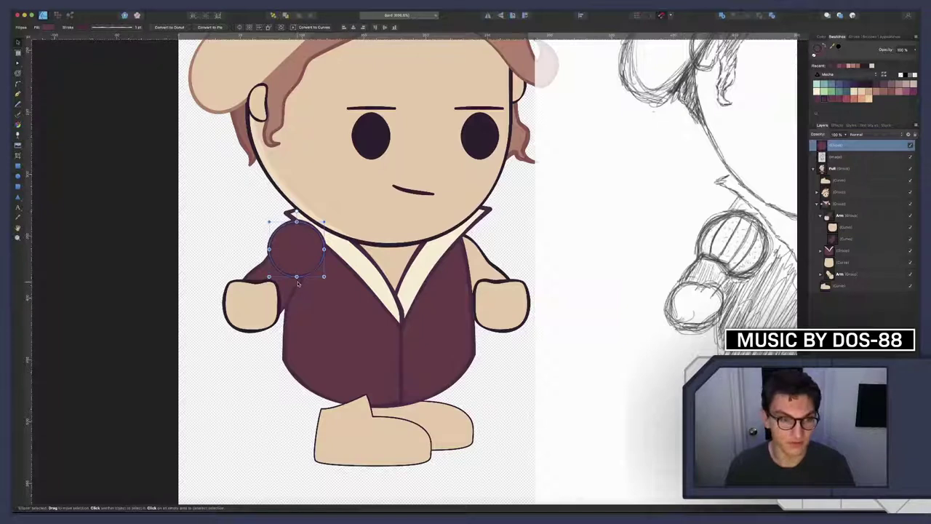
{"action": "left_click_drag", "start_coordinate": [297, 276], "coordinate": [290, 276]}
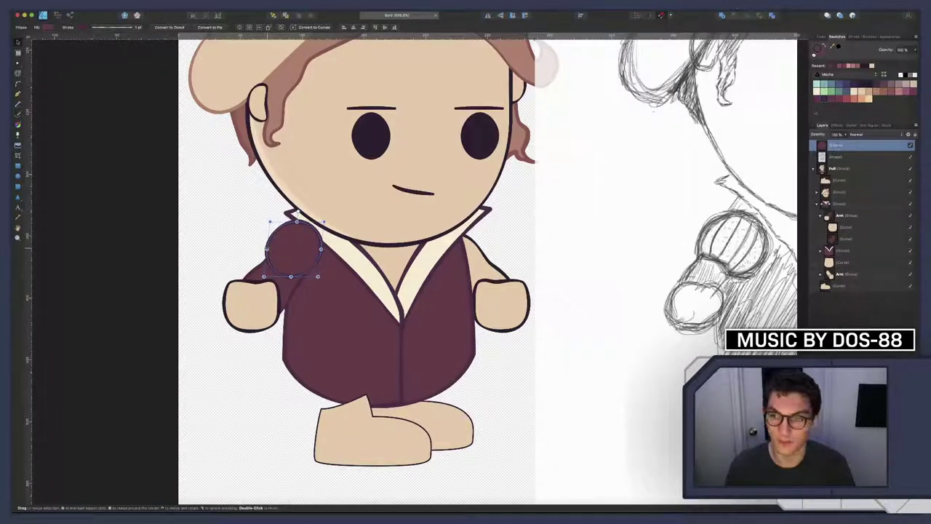
{"action": "left_click_drag", "start_coordinate": [267, 249], "coordinate": [264, 249]}
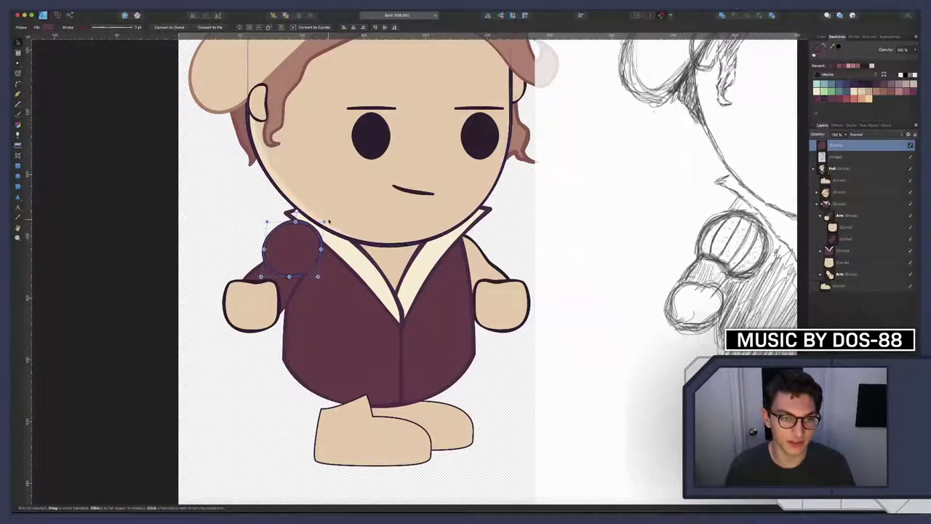
{"action": "mouse_move", "coordinate": [325, 220]}
{"action": "left_mouse_down"}
{"action": "mouse_move", "coordinate": [331, 231]}
{"action": "mouse_move", "coordinate": [300, 246]}
{"action": "left_mouse_up"}
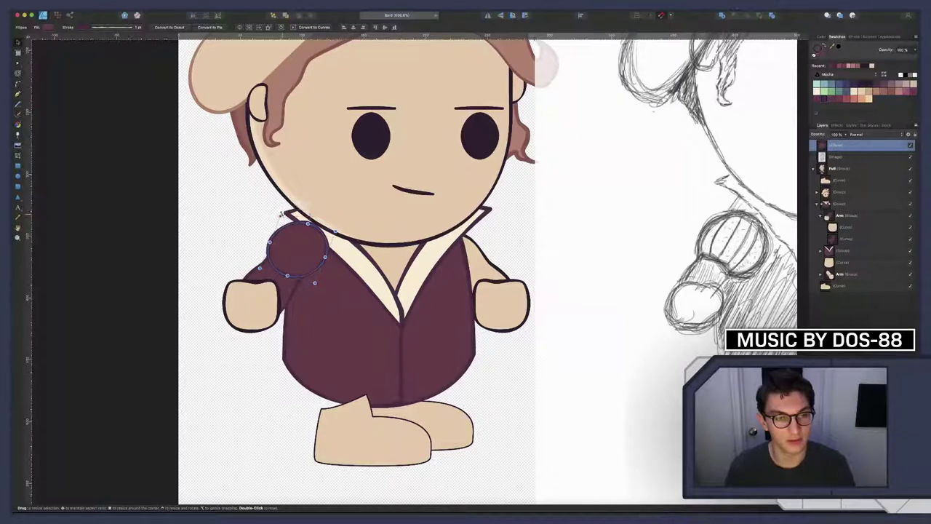
{"action": "left_click", "coordinate": [322, 260]}
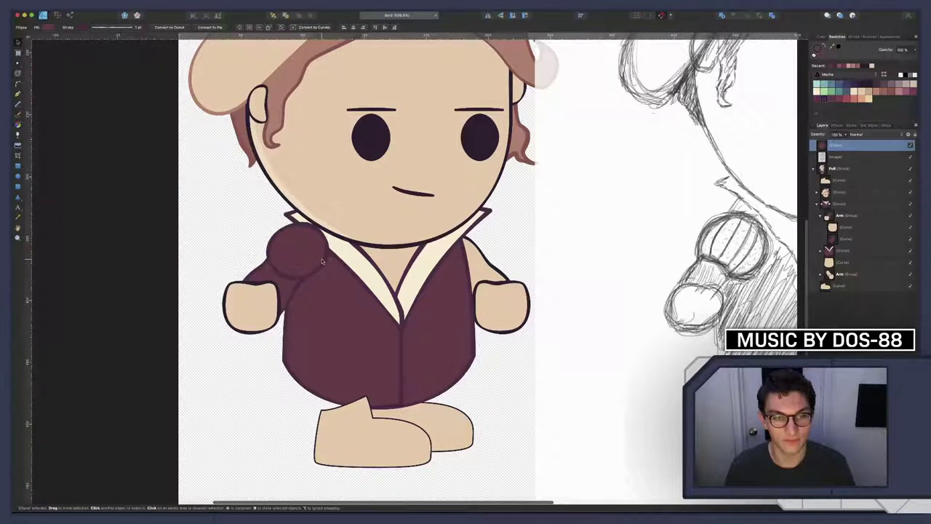
{"action": "key", "text": "super+Return"}
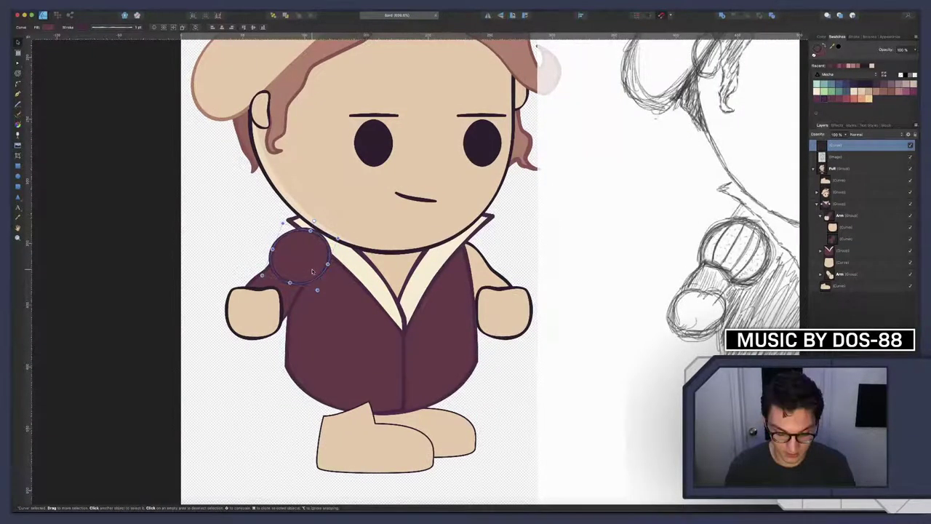
Enlarge the shoulder puff slightly around the shoulder, snapping to a guide
{"action": "key", "text": "a"}
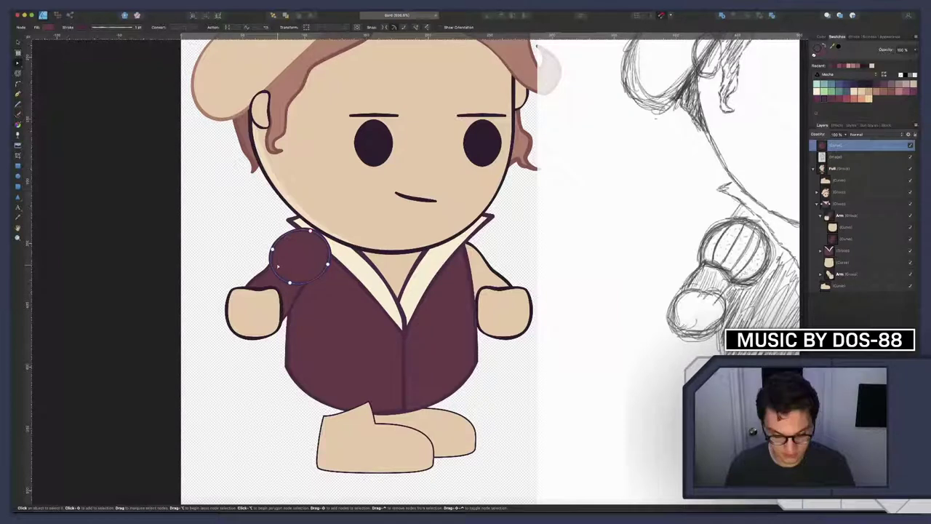
{"action": "key", "text": "v"}
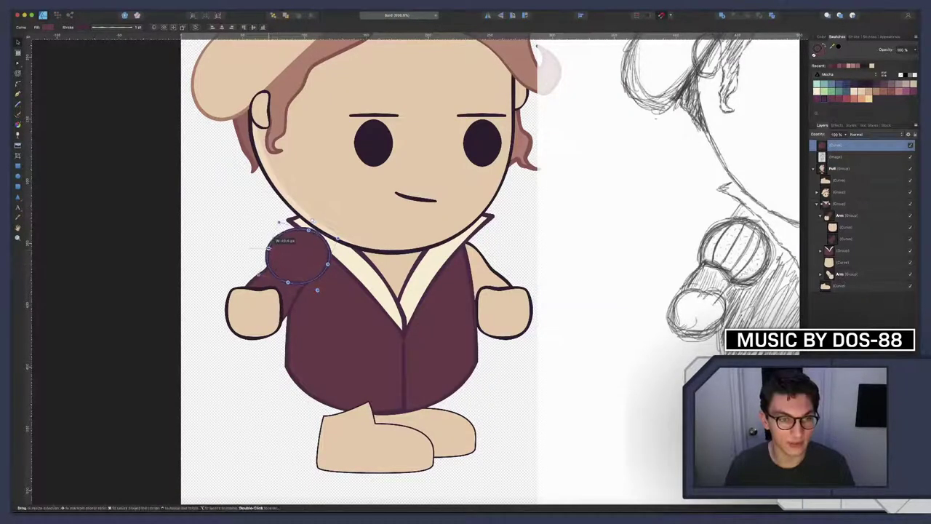
{"action": "left_click_drag", "start_coordinate": [270, 256], "coordinate": [268, 248]}
{"action": "left_click_drag", "start_coordinate": [328, 264], "coordinate": [330, 265]}
{"action": "left_click_drag", "start_coordinate": [269, 248], "coordinate": [268, 248]}
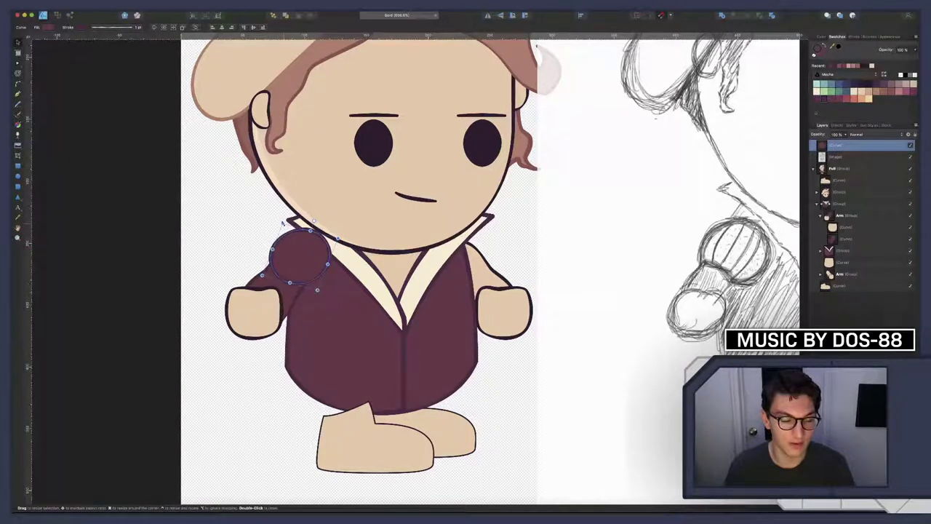
{"action": "left_click_drag", "start_coordinate": [282, 223], "coordinate": [281, 220]}
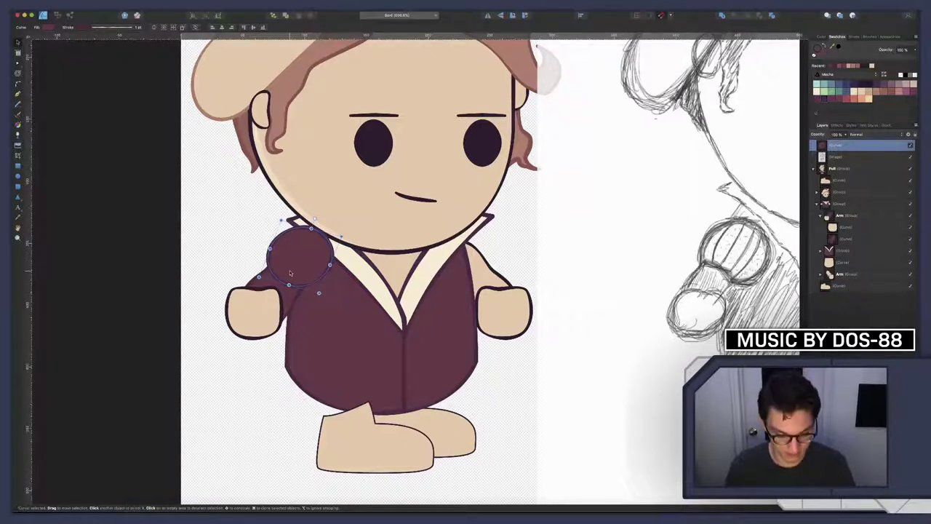
{"action": "key", "text": "a"}
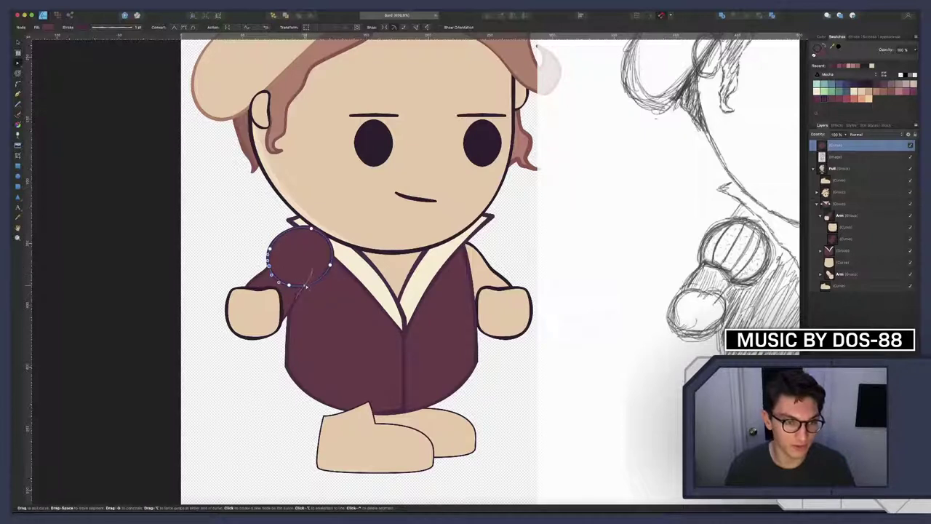
Reposition the puff's lower-left node up and slightly to the left
{"action": "left_click", "coordinate": [306, 285]}
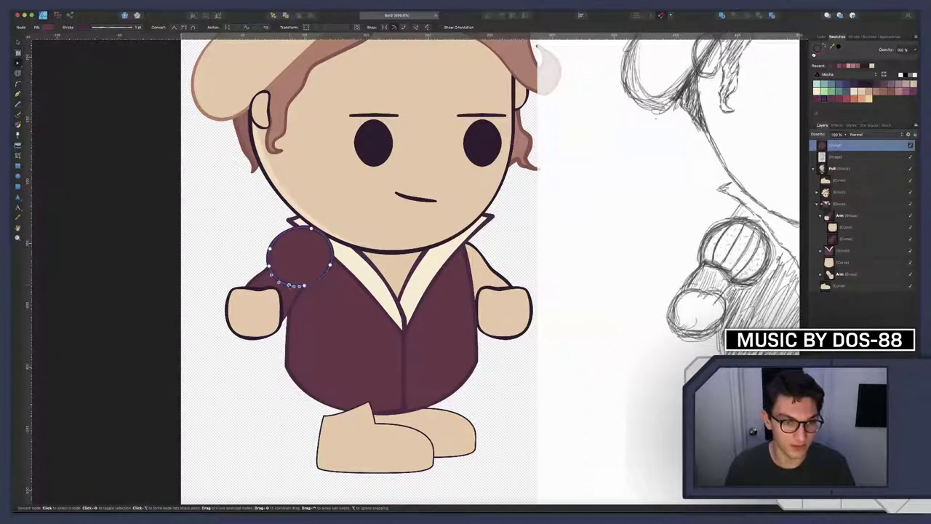
{"action": "left_click", "coordinate": [289, 286]}
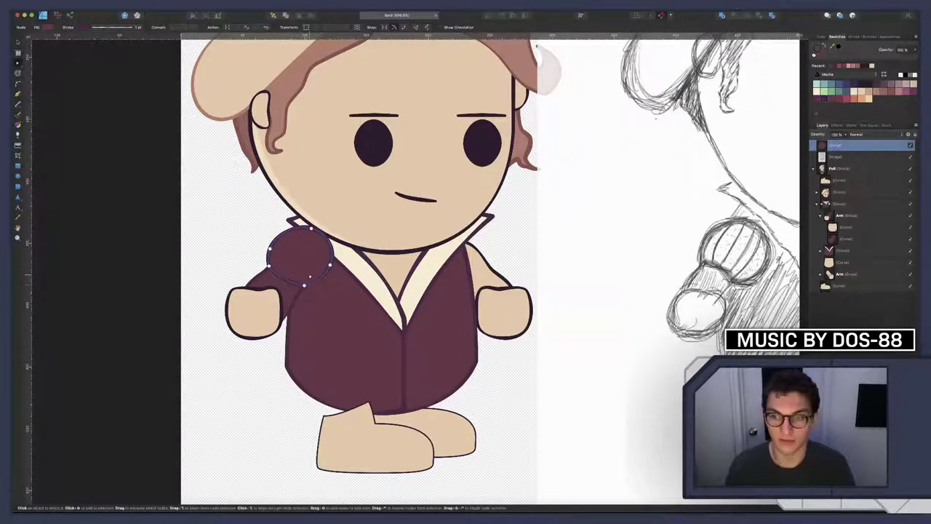
{"action": "left_click", "coordinate": [283, 279]}
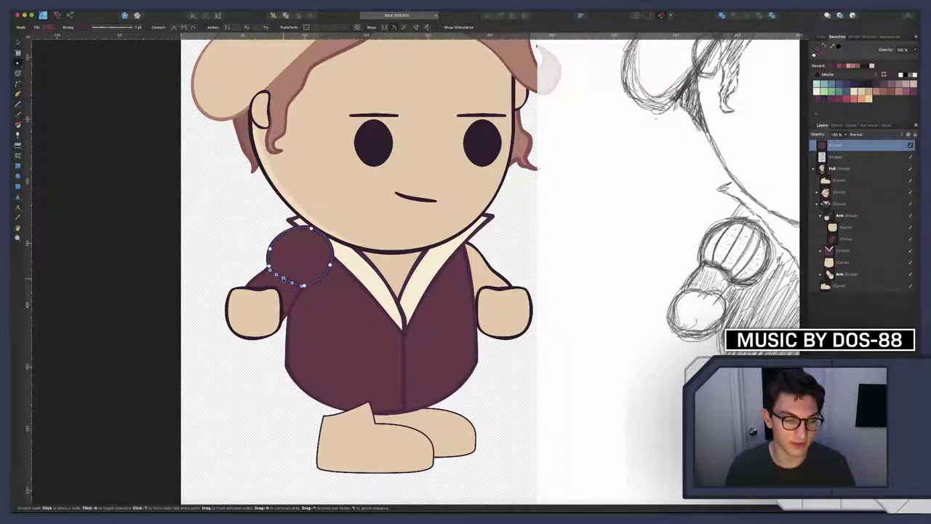
{"action": "left_click_drag", "start_coordinate": [283, 278], "coordinate": [286, 275]}
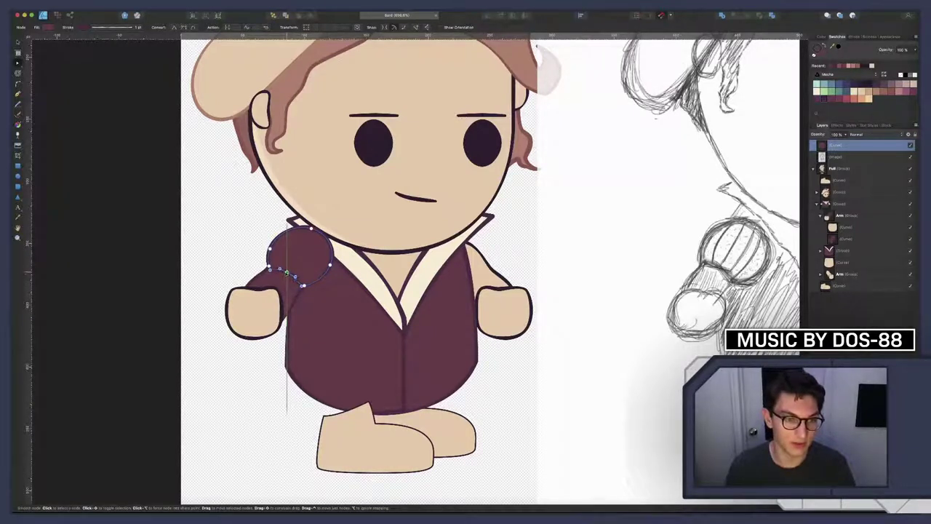
{"action": "left_click_drag", "start_coordinate": [287, 271], "coordinate": [283, 269]}
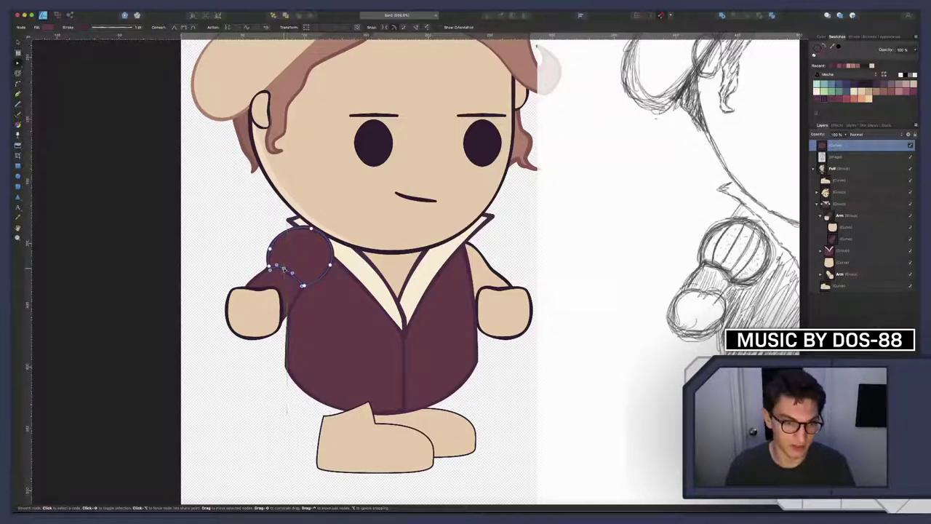
{"action": "scroll", "coordinate": [283, 269], "scroll_direction": "up", "scroll_amount": 3}
{"action": "scroll", "coordinate": [283, 269], "scroll_direction": "up", "scroll_amount": 5}
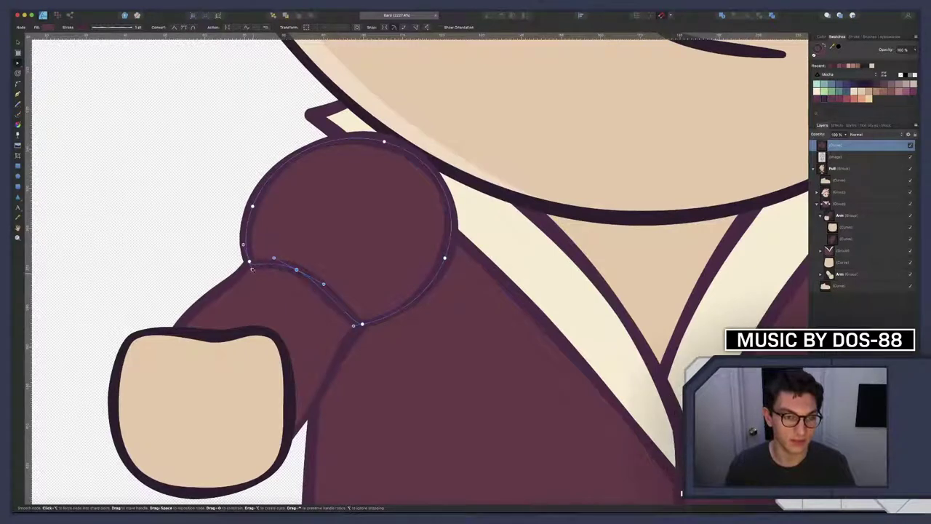
{"action": "left_click_drag", "start_coordinate": [249, 262], "coordinate": [245, 260]}
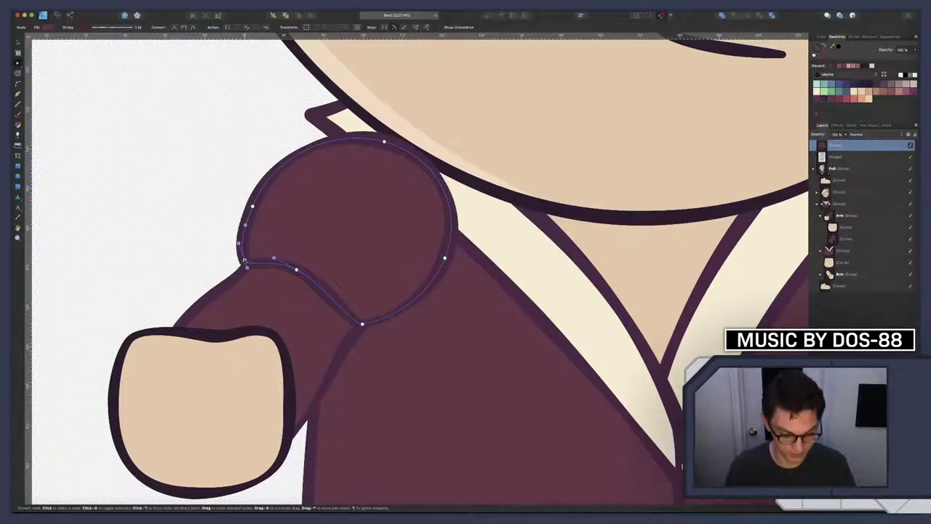
{"action": "scroll", "coordinate": [263, 264], "scroll_direction": "up", "scroll_amount": 2}
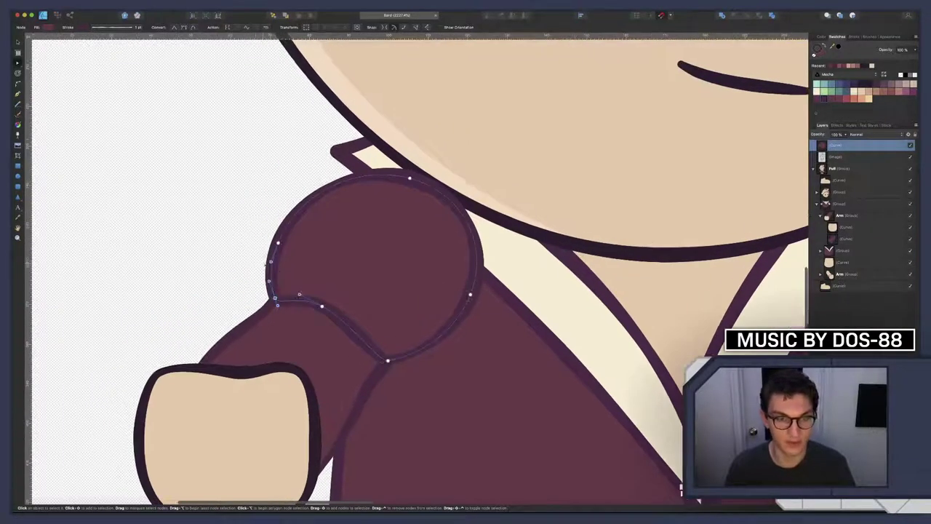
Bulge the puff's left side outward and refine its lower edge, adding a node
{"action": "left_click_drag", "start_coordinate": [196, 183], "coordinate": [286, 302]}
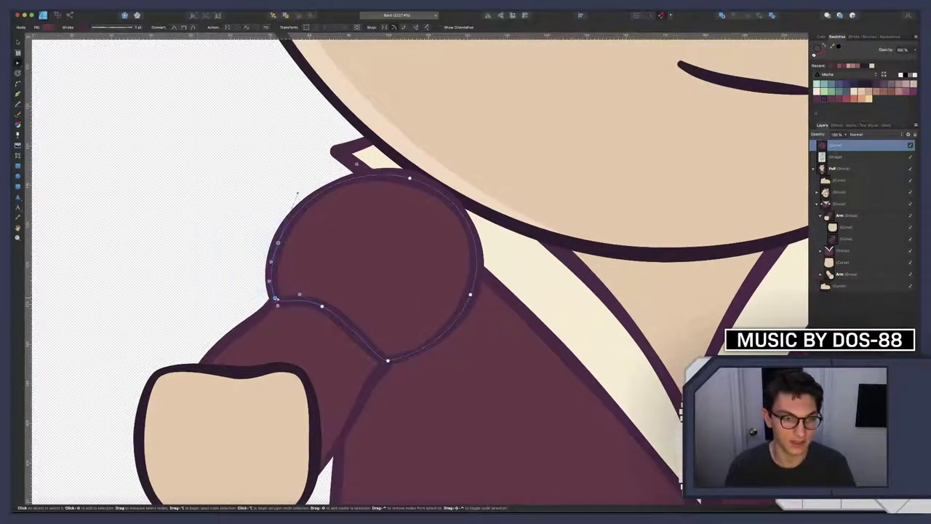
{"action": "left_click_drag", "start_coordinate": [280, 218], "coordinate": [291, 189]}
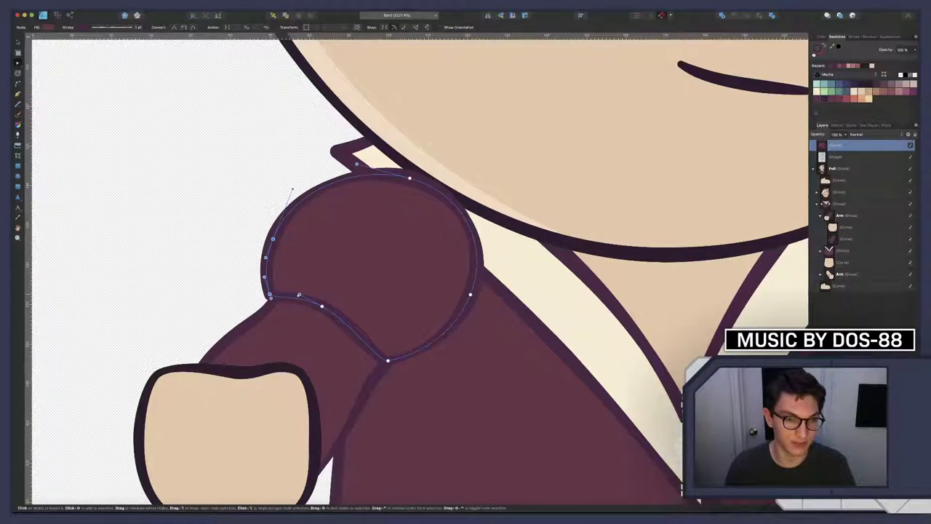
{"action": "left_click_drag", "start_coordinate": [299, 293], "coordinate": [288, 288]}
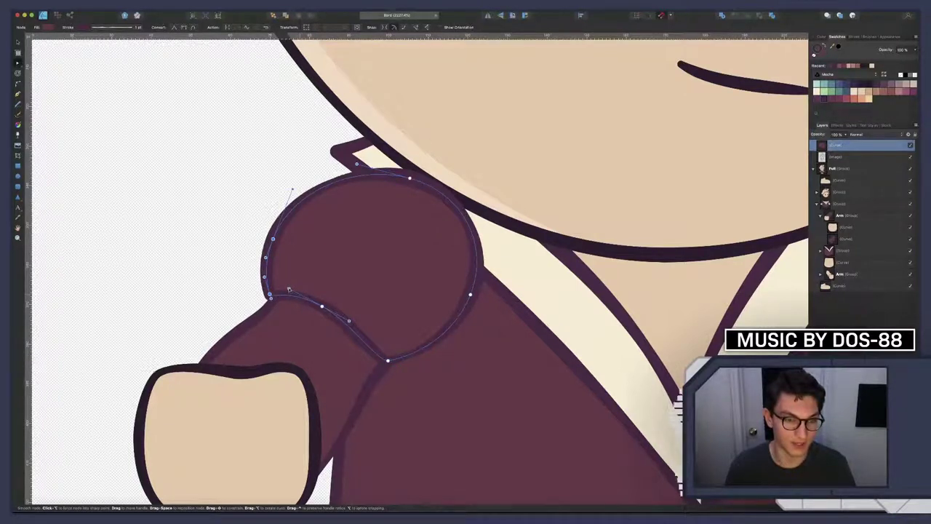
{"action": "left_click_drag", "start_coordinate": [348, 320], "coordinate": [387, 360]}
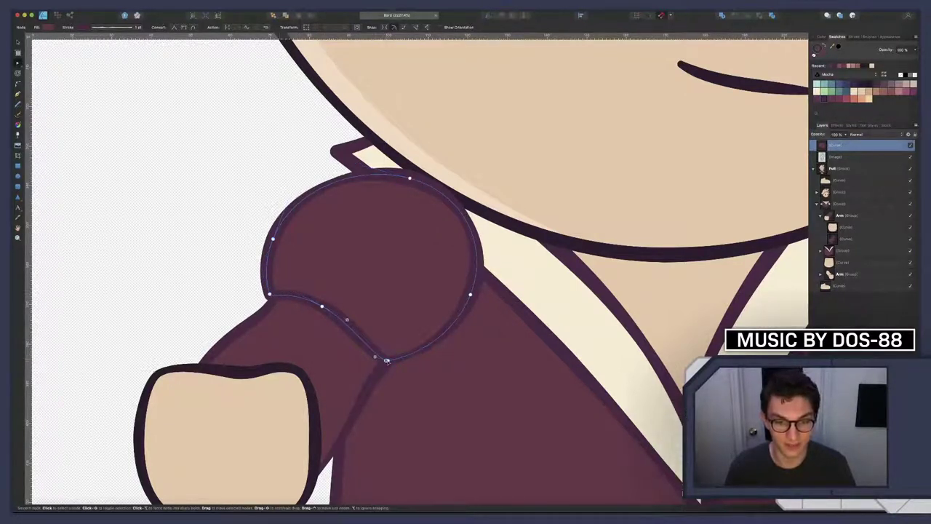
{"action": "left_click", "coordinate": [387, 360]}
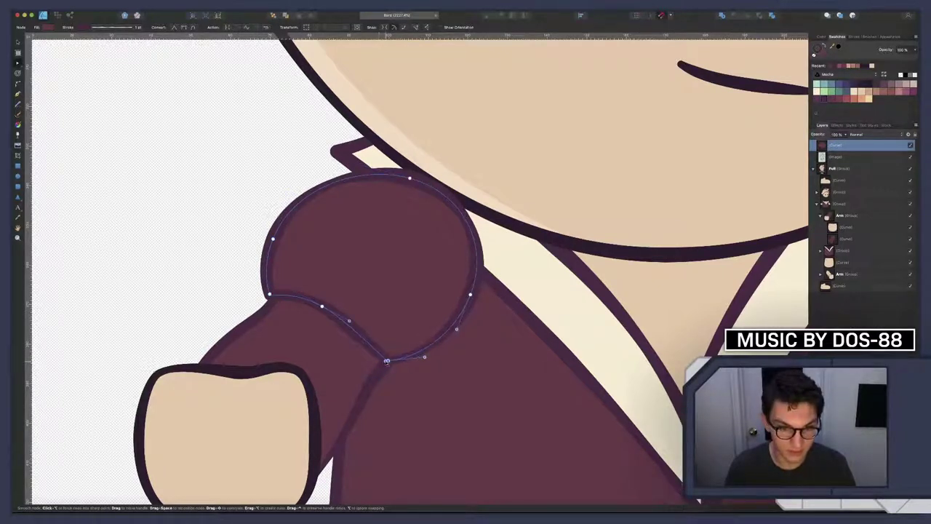
{"action": "left_click_drag", "start_coordinate": [387, 361], "coordinate": [390, 363]}
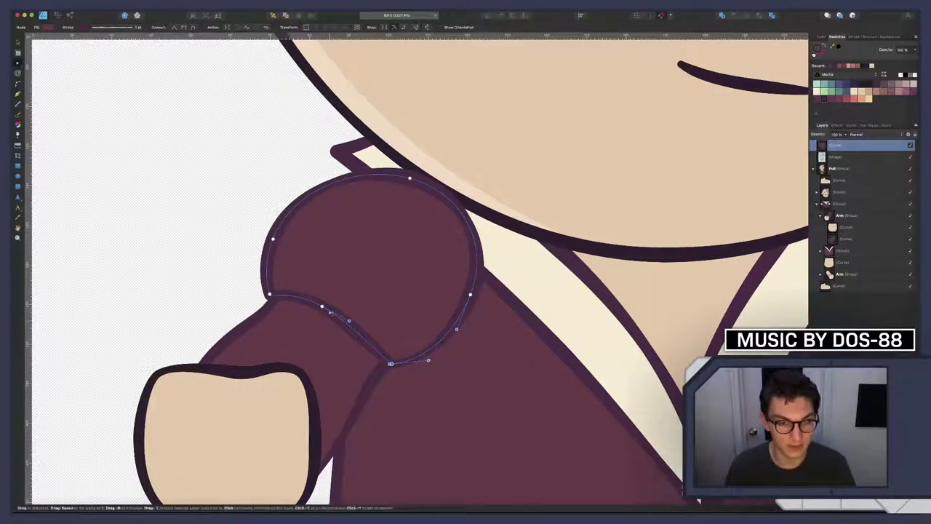
{"action": "left_click_drag", "start_coordinate": [322, 306], "coordinate": [322, 301]}
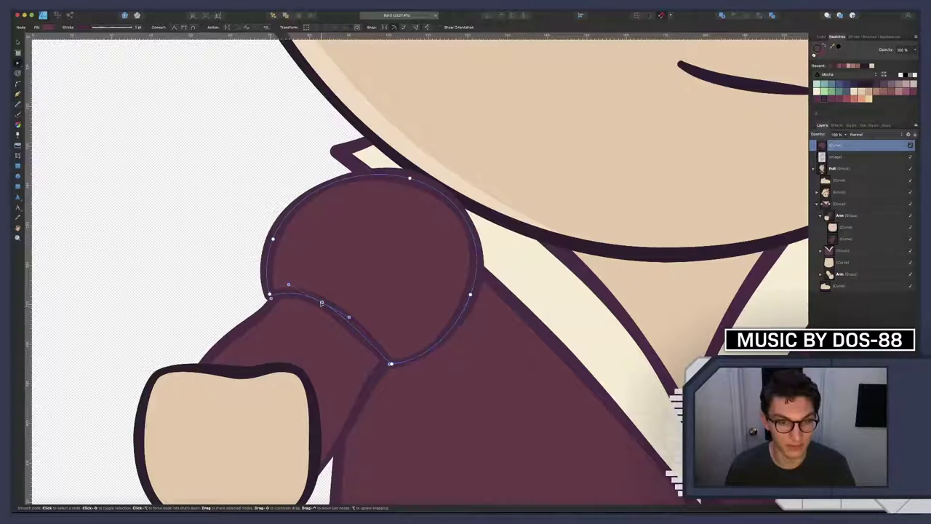
{"action": "scroll", "coordinate": [374, 271], "scroll_direction": "down", "scroll_amount": 5}
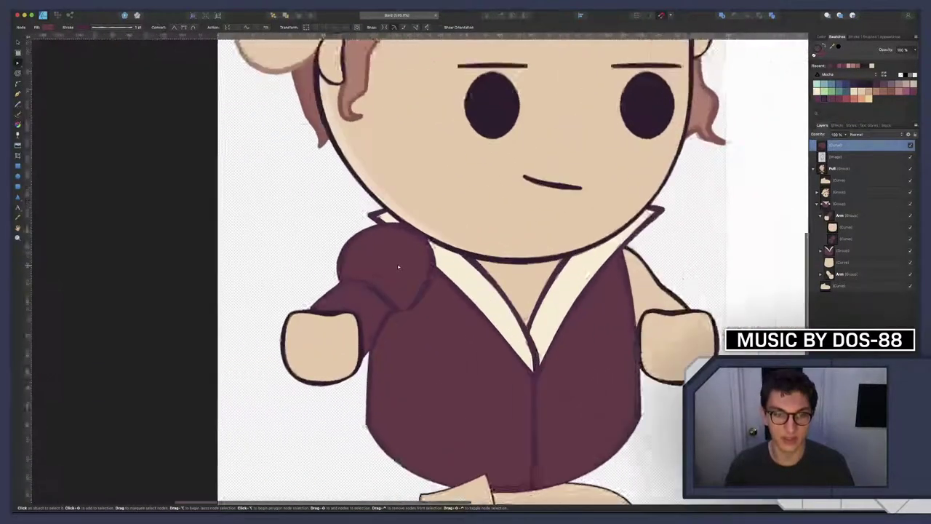
Fill the shoulder puff with the cream swatch
{"action": "scroll", "coordinate": [393, 262], "scroll_direction": "up", "scroll_amount": 2}
{"action": "scroll", "coordinate": [375, 293], "scroll_direction": "up", "scroll_amount": 2}
{"action": "scroll", "coordinate": [376, 293], "scroll_direction": "right", "scroll_amount": 2}
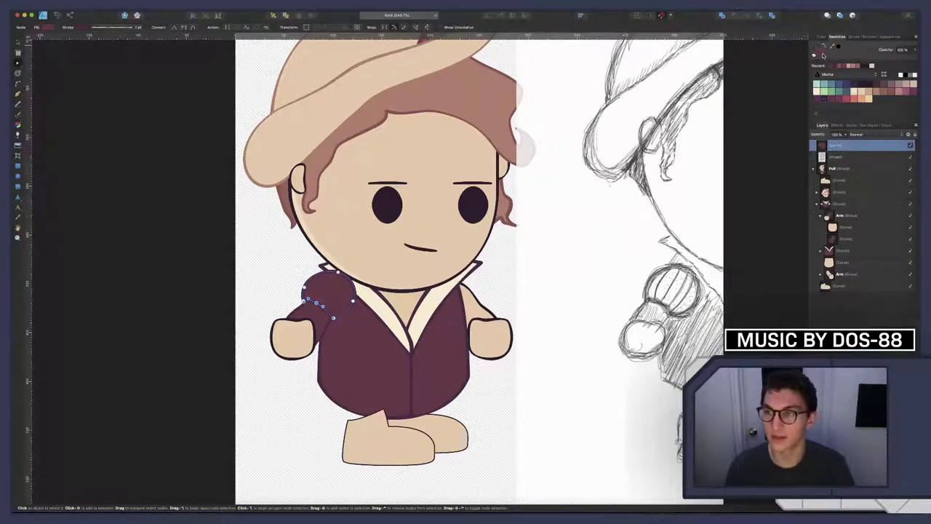
{"action": "left_click", "coordinate": [816, 89]}
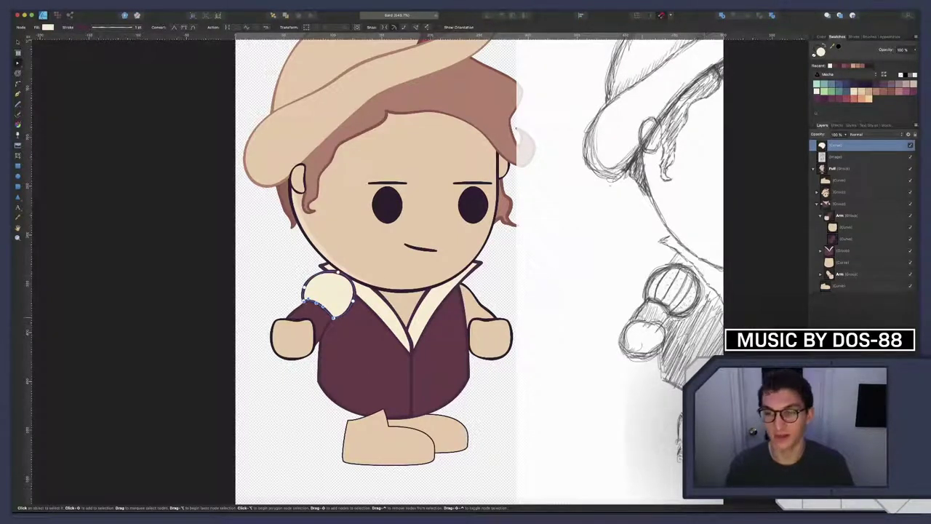
{"action": "scroll", "coordinate": [655, 281], "scroll_direction": "left", "scroll_amount": 1}
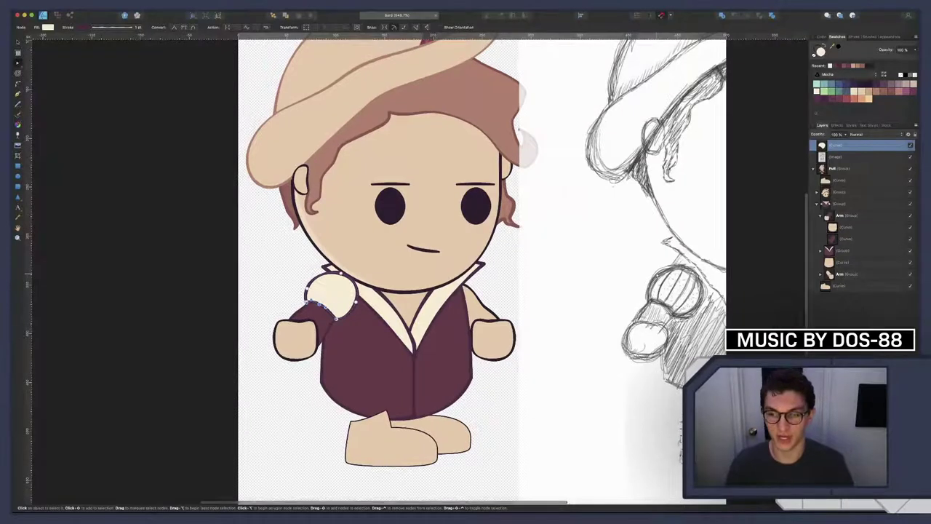
{"action": "scroll", "coordinate": [484, 269], "scroll_direction": "left", "scroll_amount": 1}
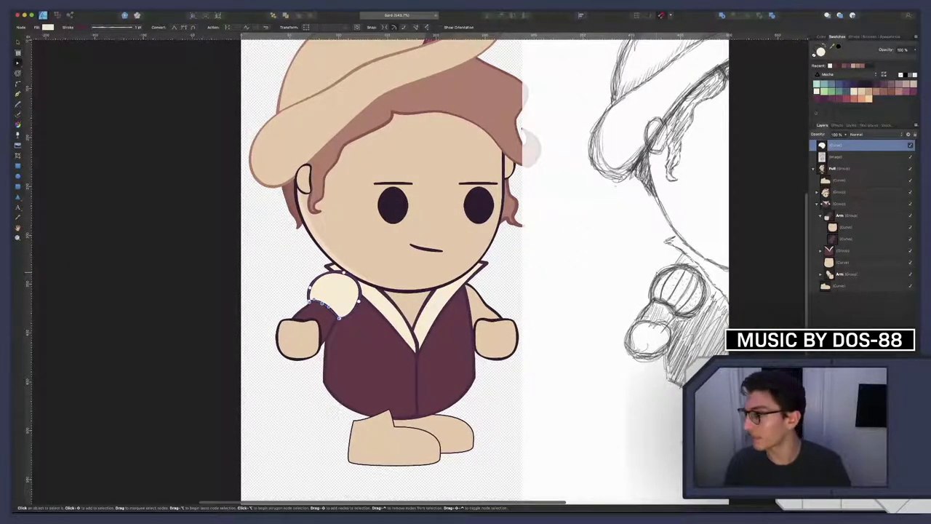
{"action": "scroll", "coordinate": [522, 129], "scroll_direction": "down", "scroll_amount": 1}
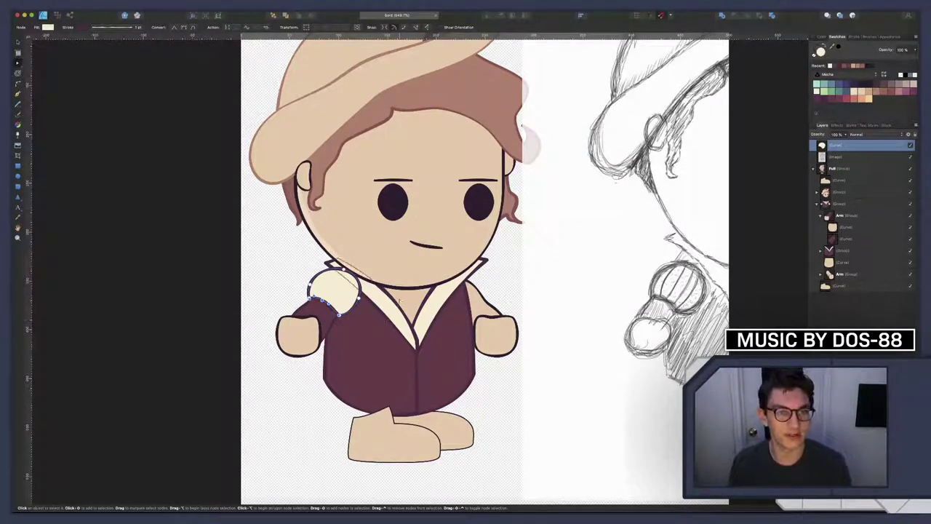
{"action": "scroll", "coordinate": [349, 284], "scroll_direction": "left", "scroll_amount": 3}
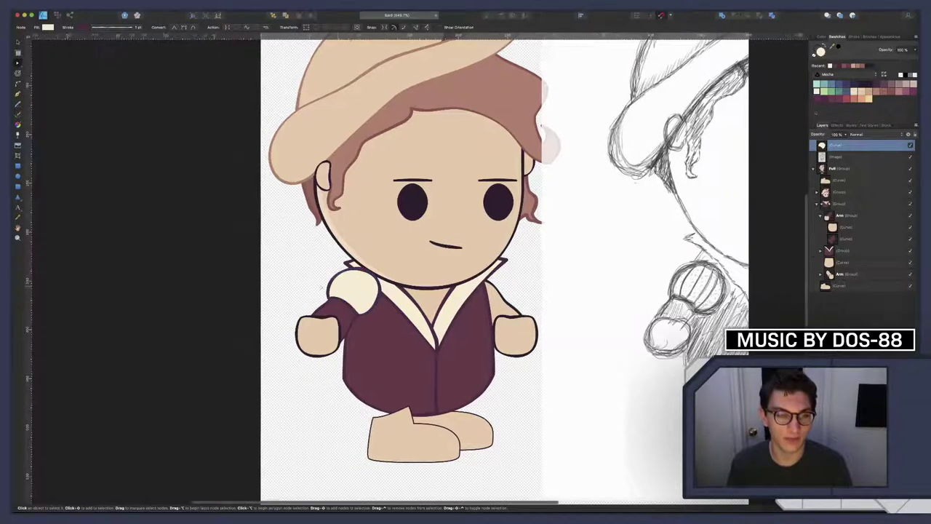
{"action": "scroll", "coordinate": [377, 285], "scroll_direction": "right", "scroll_amount": 3}
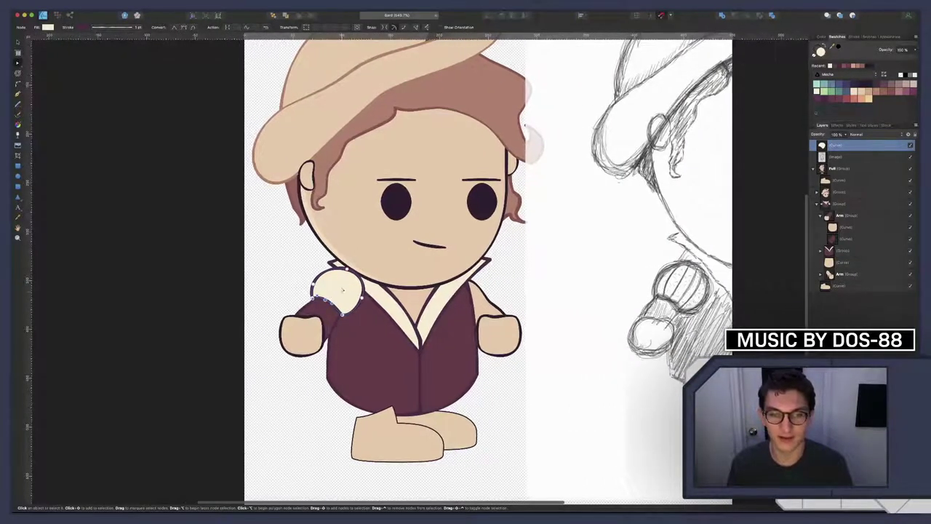
Try maroon, pink, brown, grey and teal swatch fills on the shoulder circle
{"action": "left_click", "coordinate": [818, 100]}
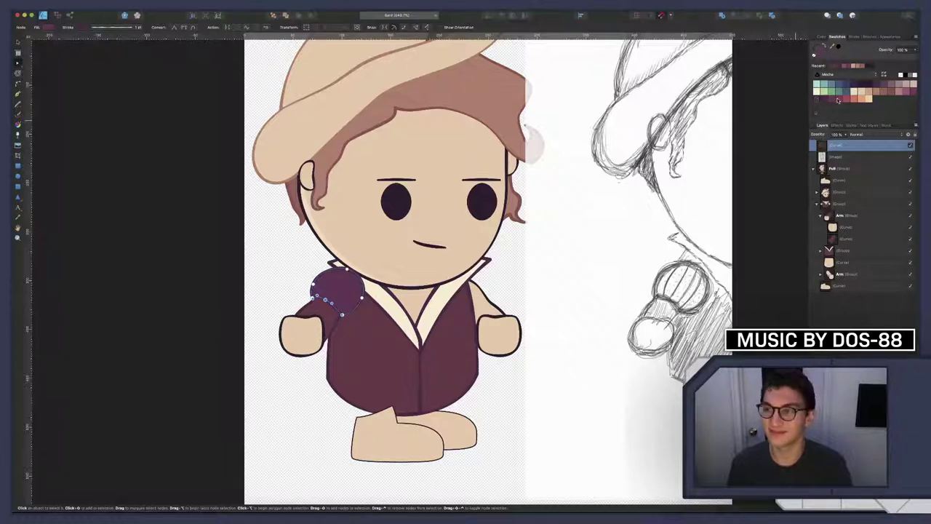
{"action": "left_click", "coordinate": [845, 100]}
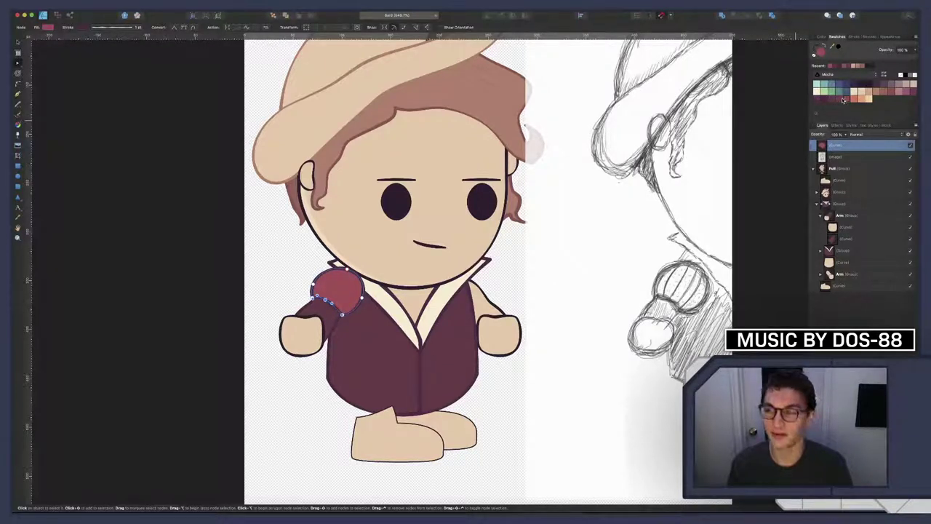
{"action": "left_click", "coordinate": [841, 101]}
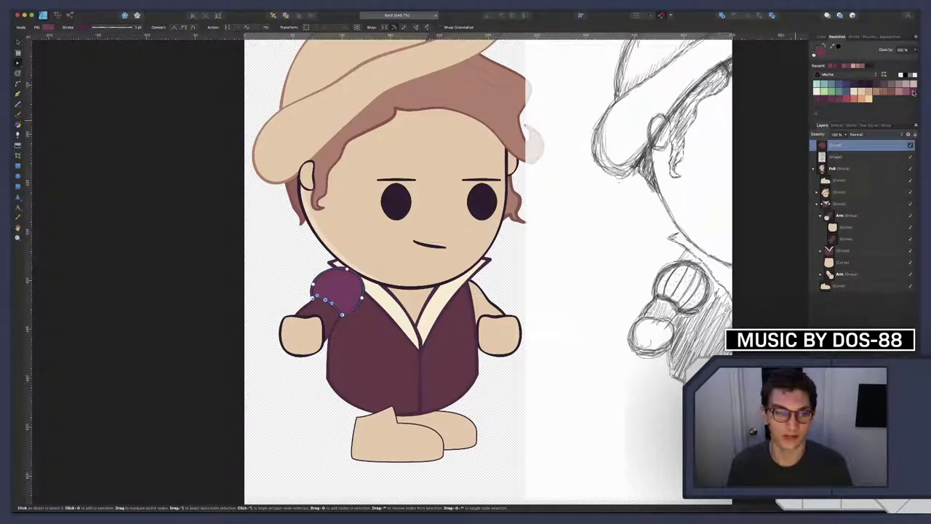
{"action": "left_click", "coordinate": [907, 91]}
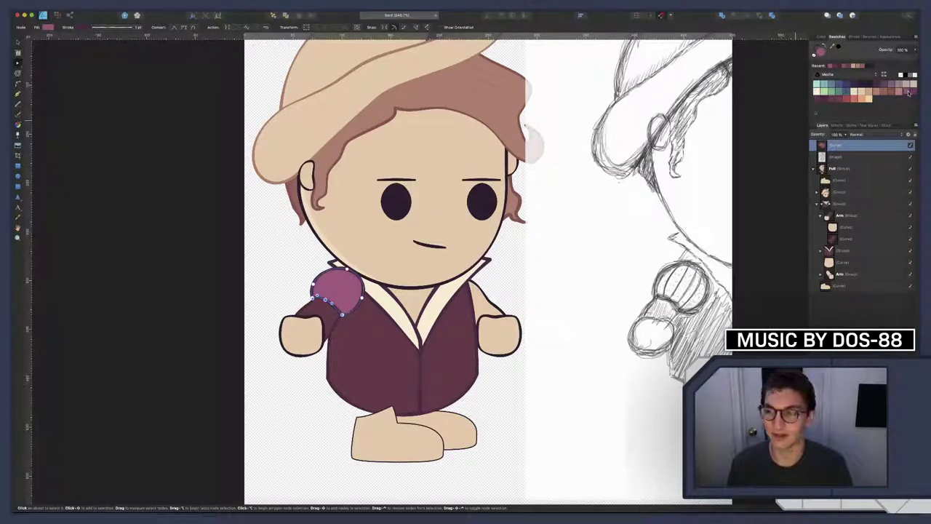
{"action": "left_click", "coordinate": [878, 93]}
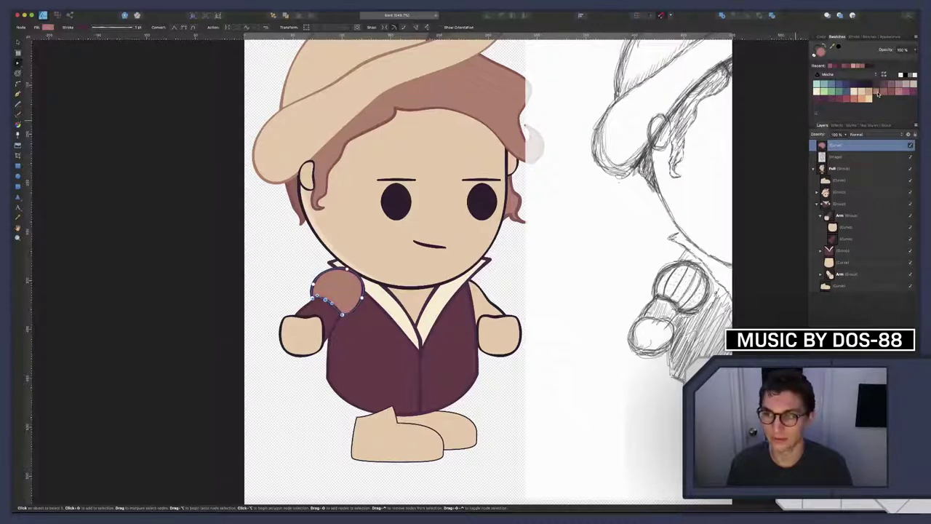
{"action": "left_click", "coordinate": [905, 86]}
{"action": "left_click", "coordinate": [902, 85]}
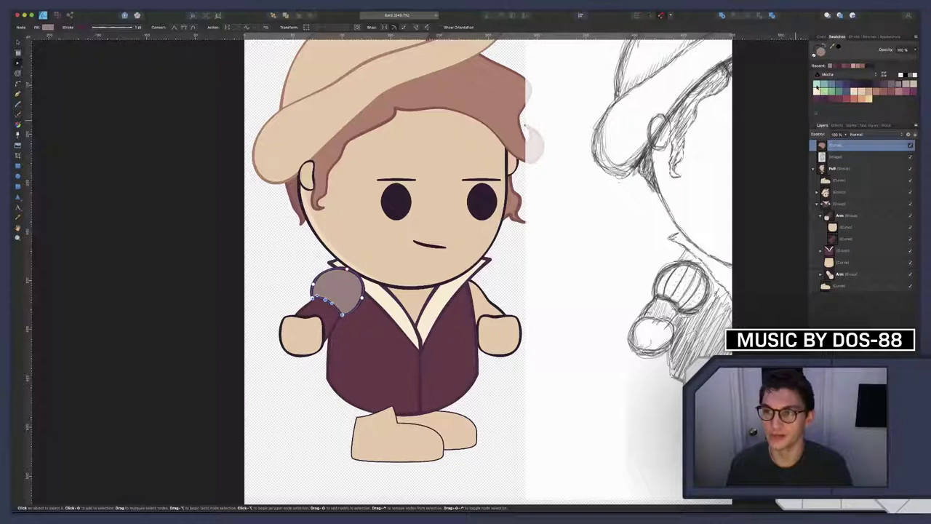
{"action": "left_click", "coordinate": [816, 85]}
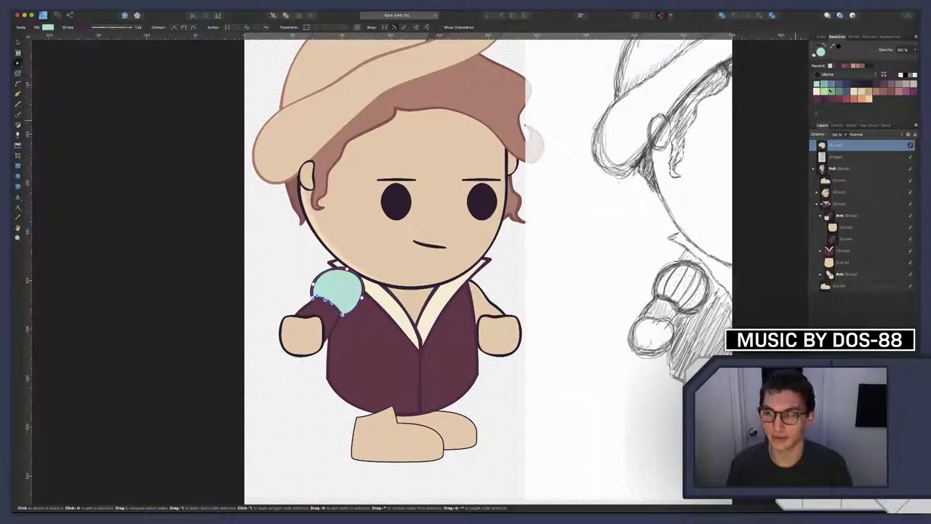
{"action": "left_click", "coordinate": [839, 91]}
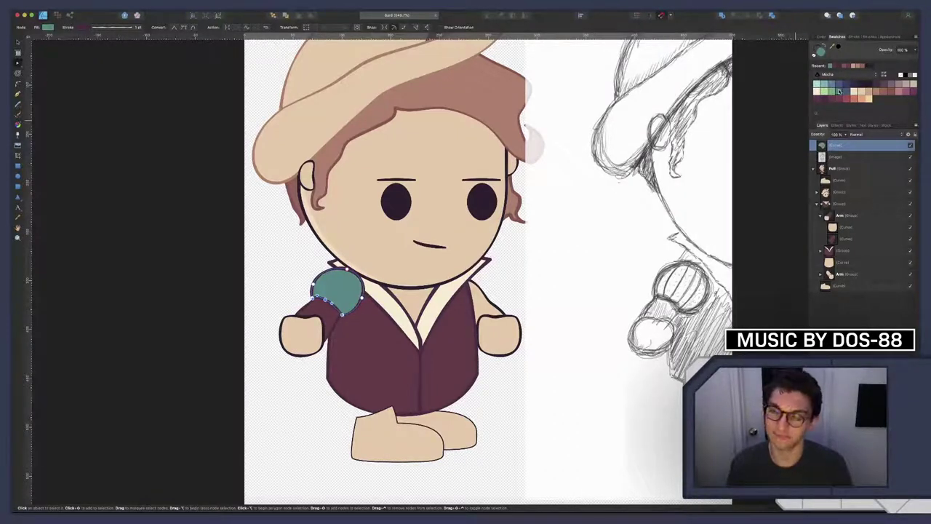
{"action": "left_click", "coordinate": [846, 91]}
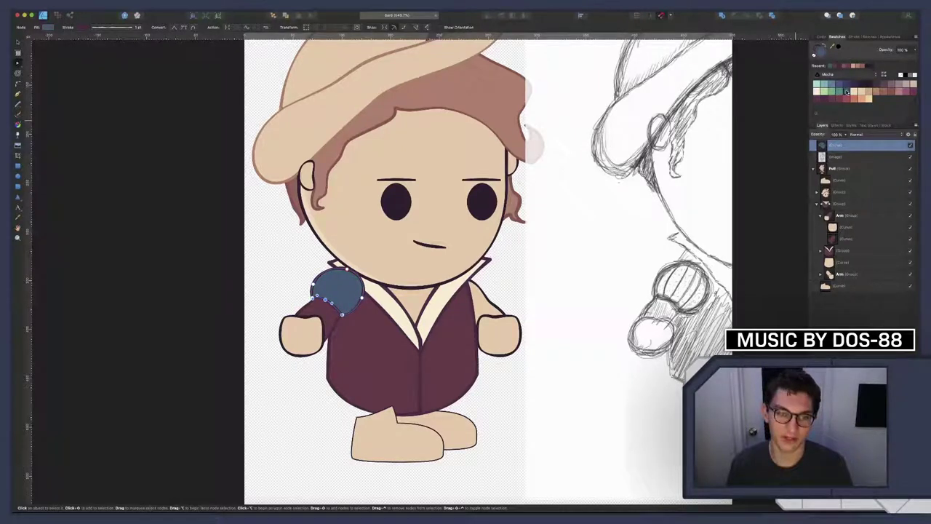
Reselect the shoulder circle, try orange, peach and purple fills, then deselect it
{"action": "left_click", "coordinate": [595, 338]}
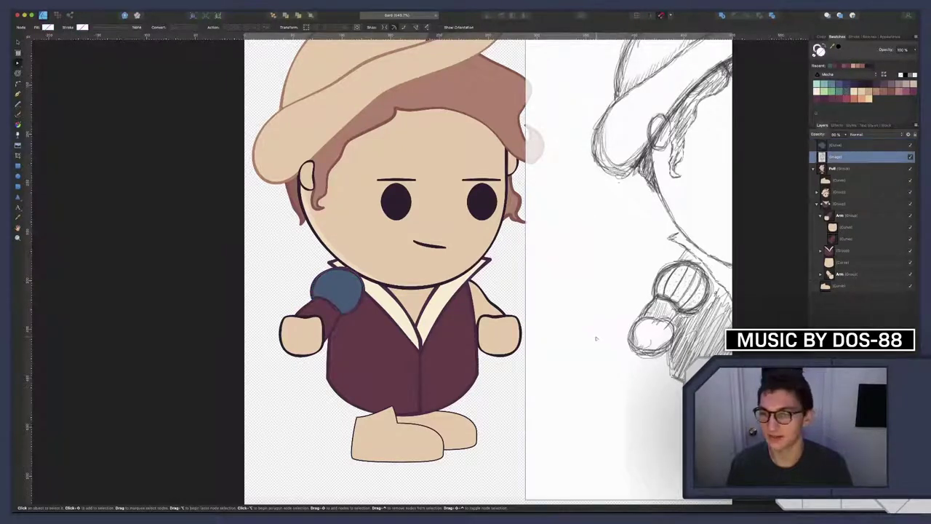
{"action": "left_click", "coordinate": [837, 145]}
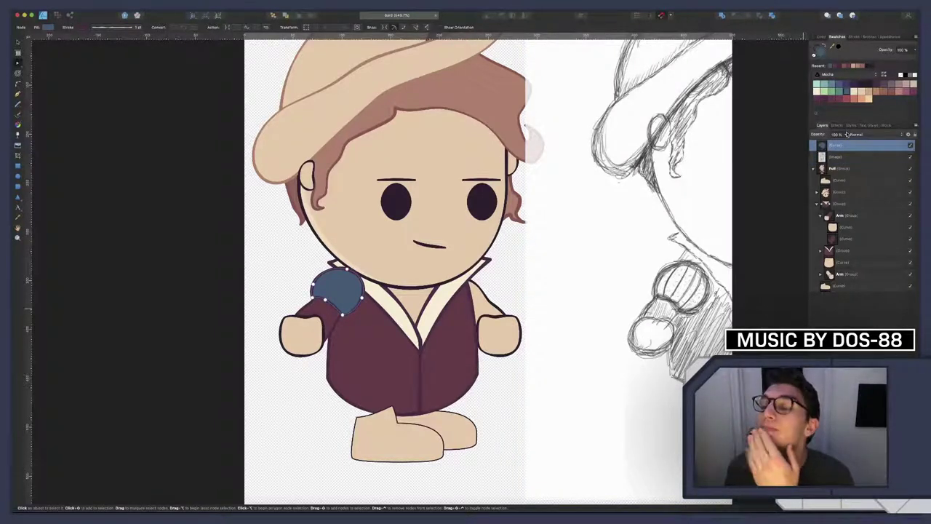
{"action": "left_click", "coordinate": [854, 99]}
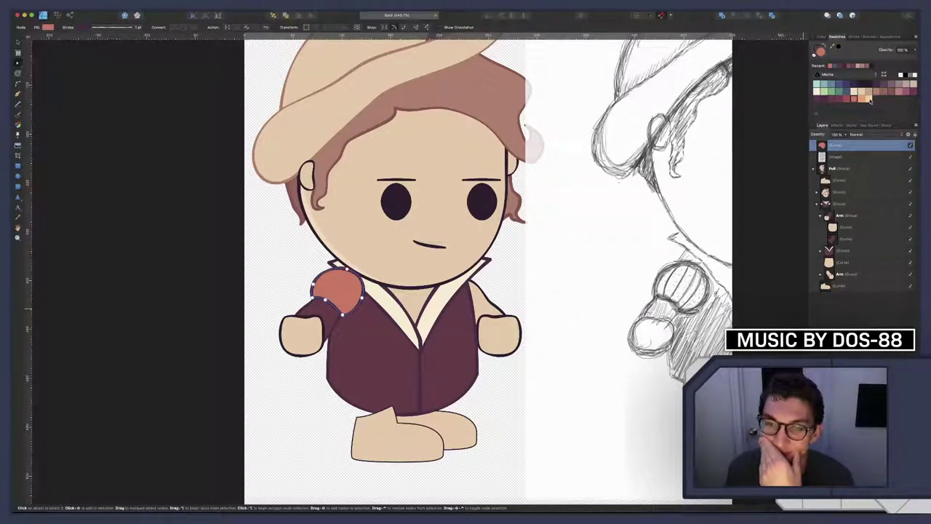
{"action": "left_click", "coordinate": [869, 100]}
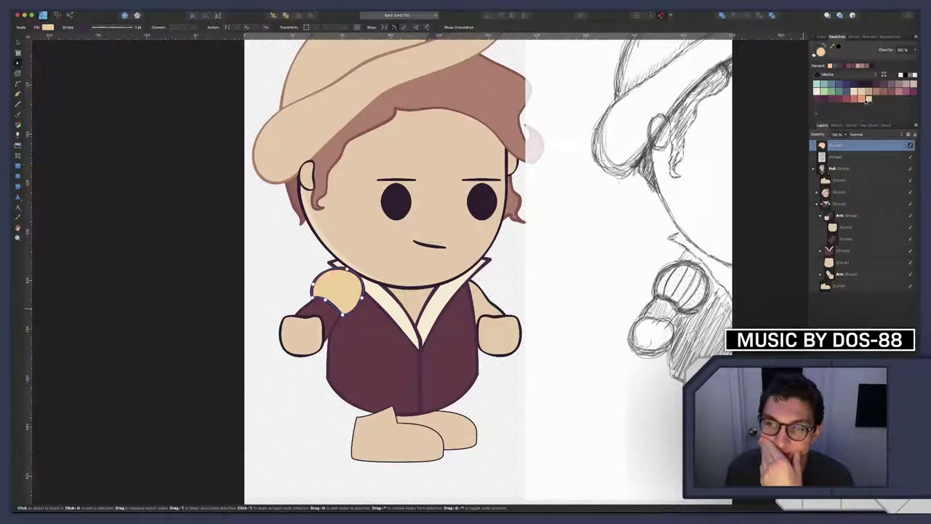
{"action": "left_click", "coordinate": [862, 99]}
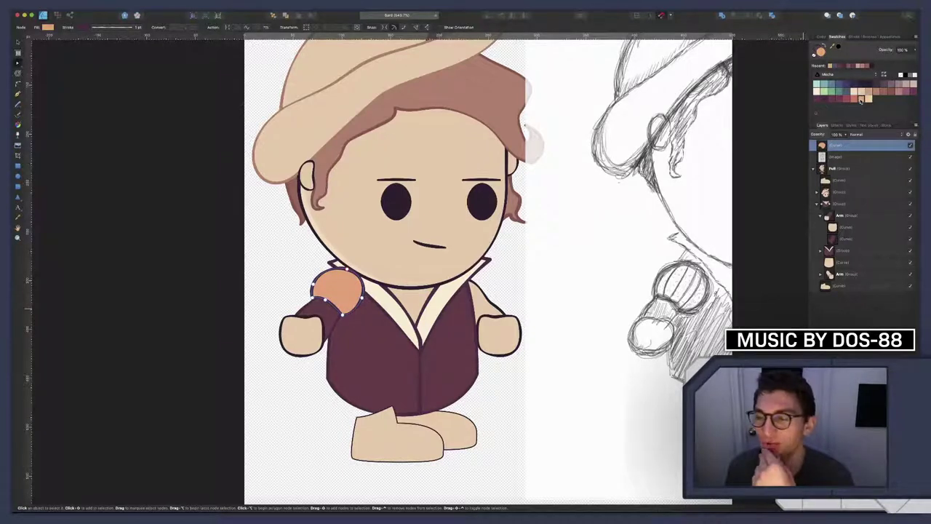
{"action": "left_click", "coordinate": [817, 101]}
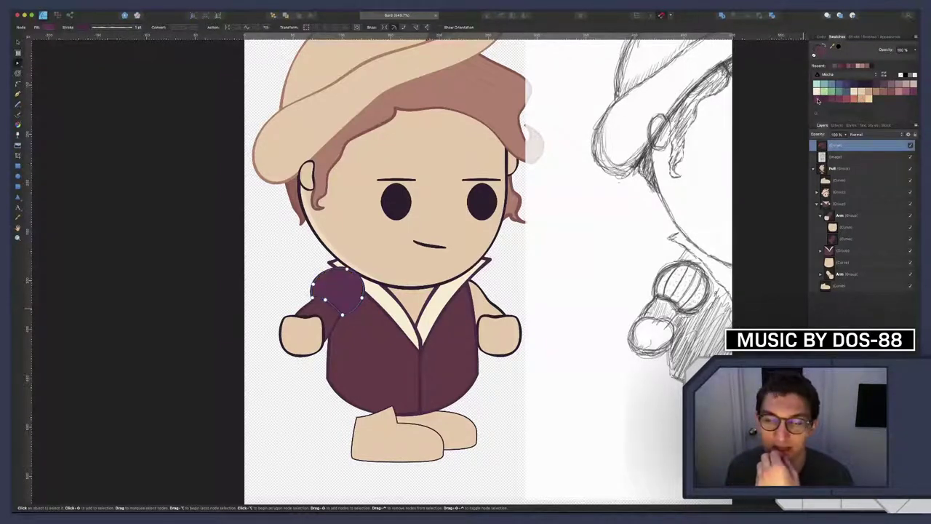
{"action": "left_click", "coordinate": [905, 92]}
{"action": "left_click", "coordinate": [914, 92]}
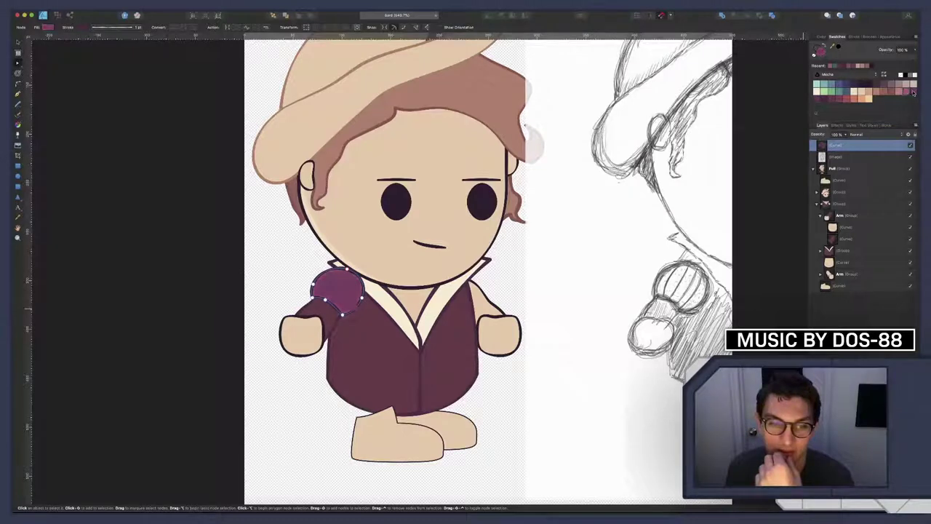
{"action": "left_click", "coordinate": [284, 276]}
{"action": "scroll", "coordinate": [283, 276], "scroll_direction": "left", "scroll_amount": 1}
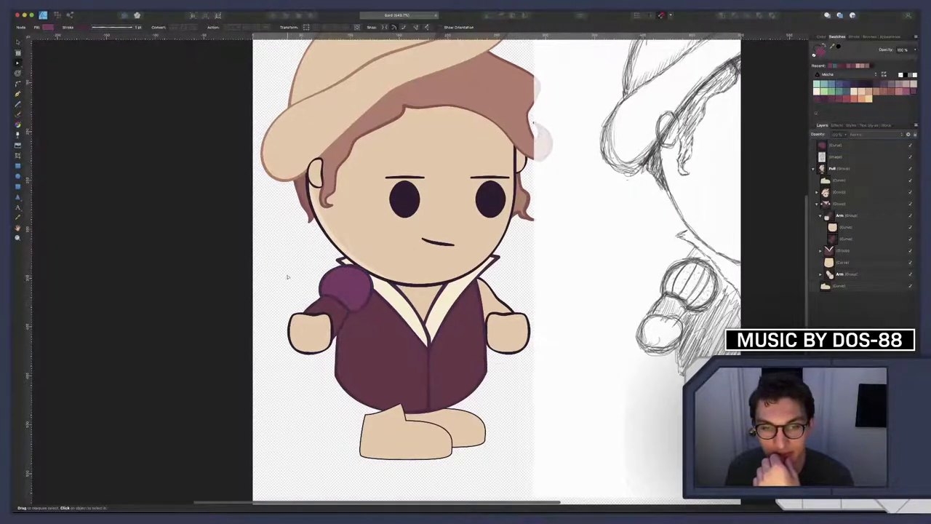
{"action": "scroll", "coordinate": [287, 277], "scroll_direction": "left", "scroll_amount": 2}
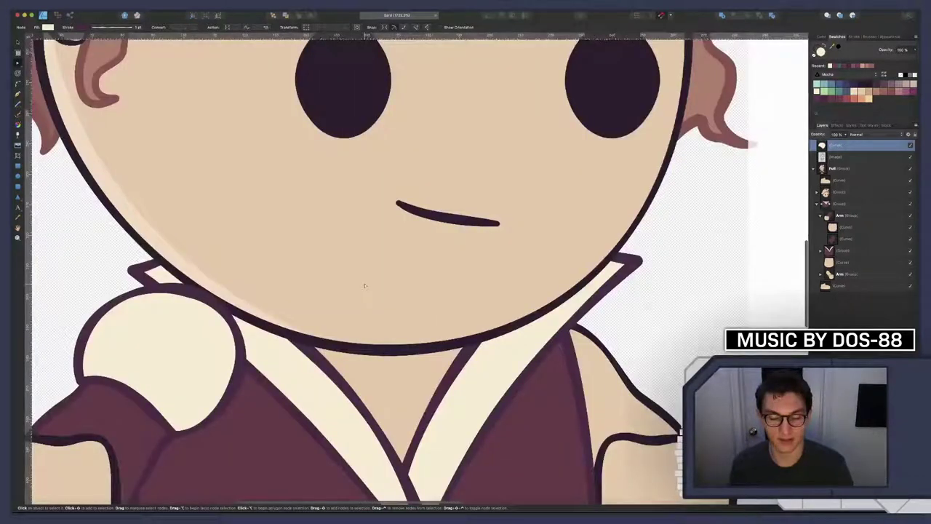
Draw a straight Pen line across the puff from its top to its lower-left edge
{"action": "scroll", "coordinate": [365, 285], "scroll_direction": "left", "scroll_amount": 4}
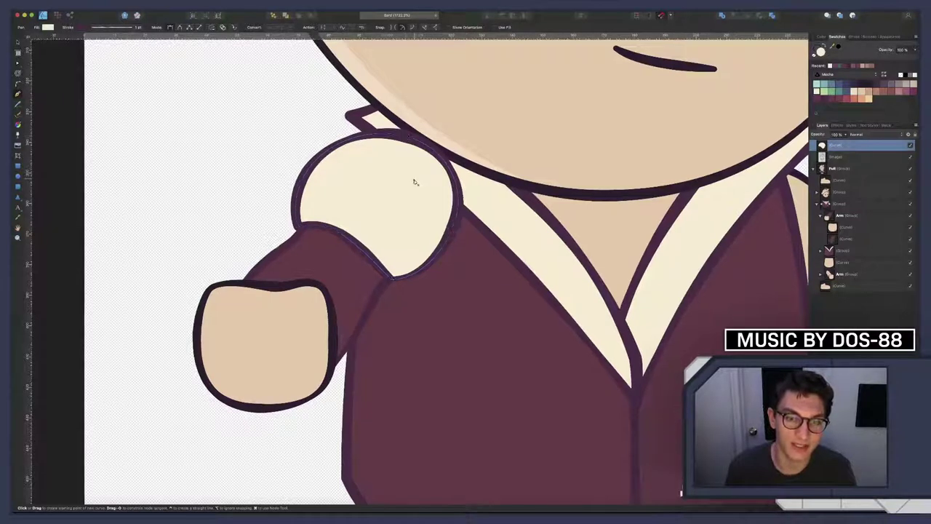
{"action": "scroll", "coordinate": [424, 188], "scroll_direction": "right", "scroll_amount": 13}
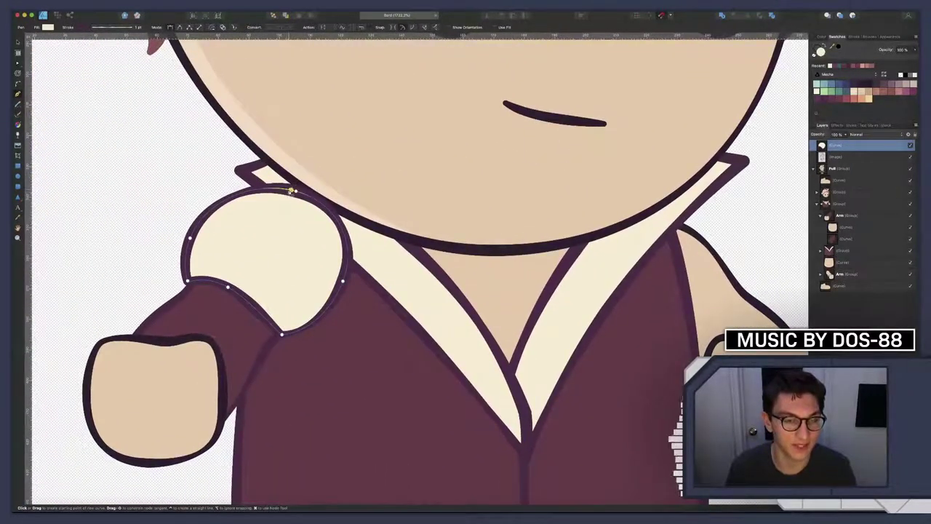
{"action": "left_click", "coordinate": [290, 190]}
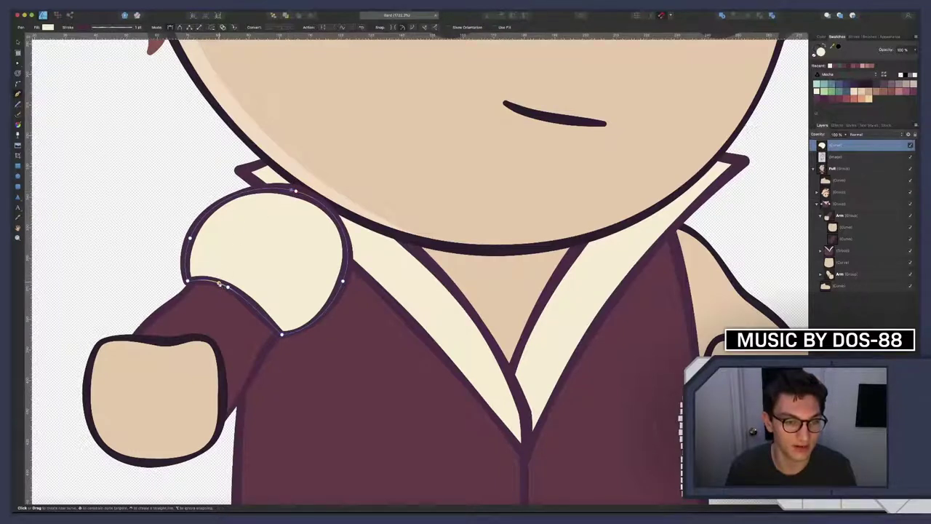
{"action": "left_click", "coordinate": [223, 285]}
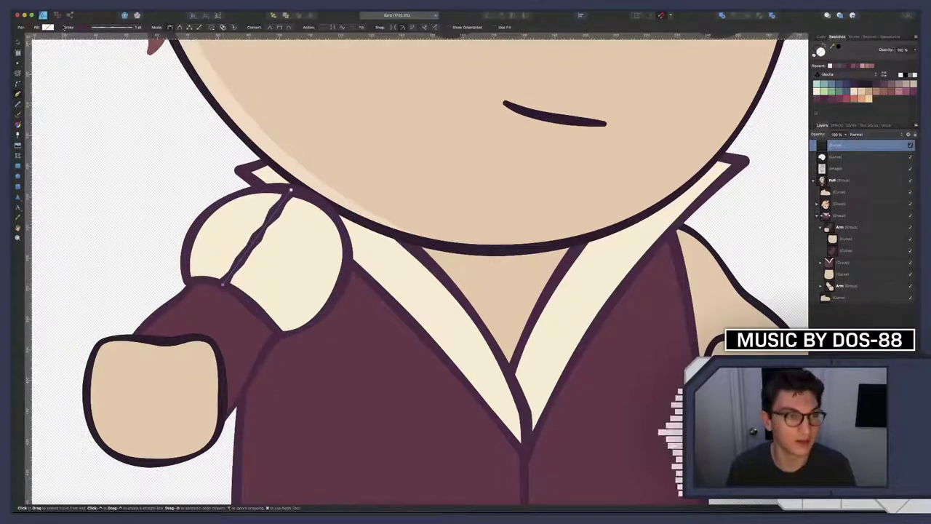
{"action": "left_click", "coordinate": [114, 32]}
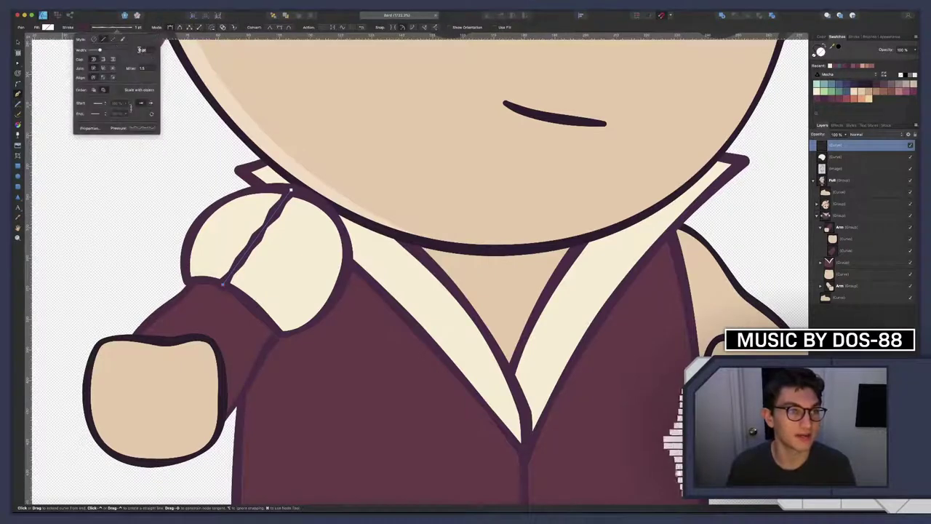
Give the shoulder fold line a 0.8 pt stroke with a raised, more even pressure profile
{"action": "type", "text": "0.7"}
{"action": "key", "text": "Return"}
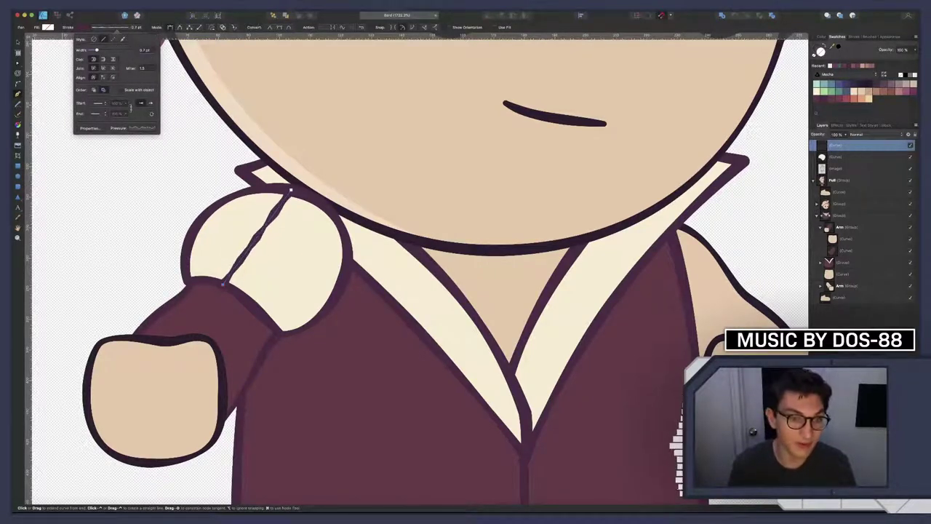
{"action": "left_click", "coordinate": [131, 128]}
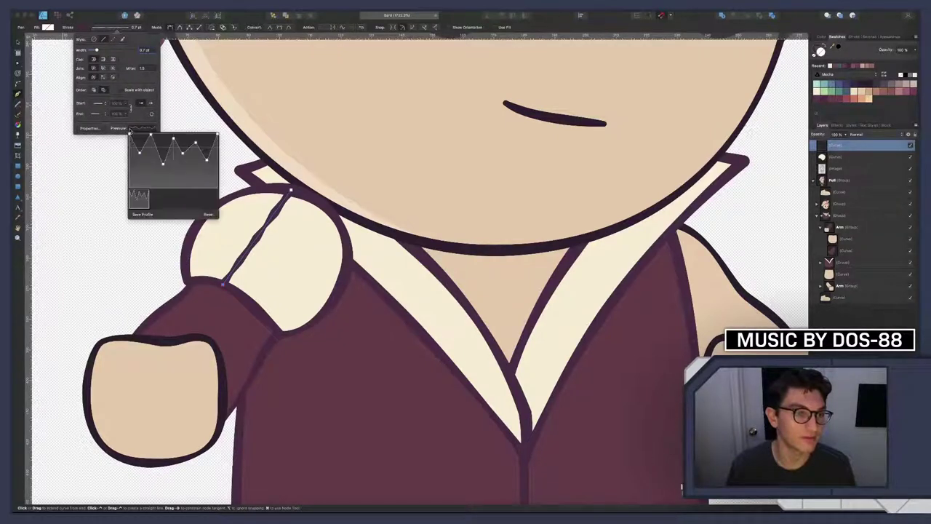
{"action": "left_click", "coordinate": [208, 215]}
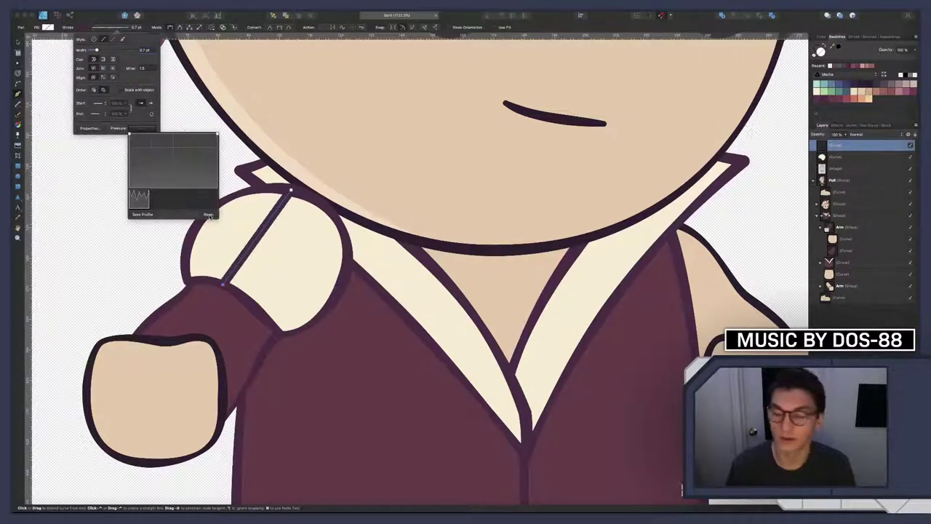
{"action": "key", "text": "ctrl+z"}
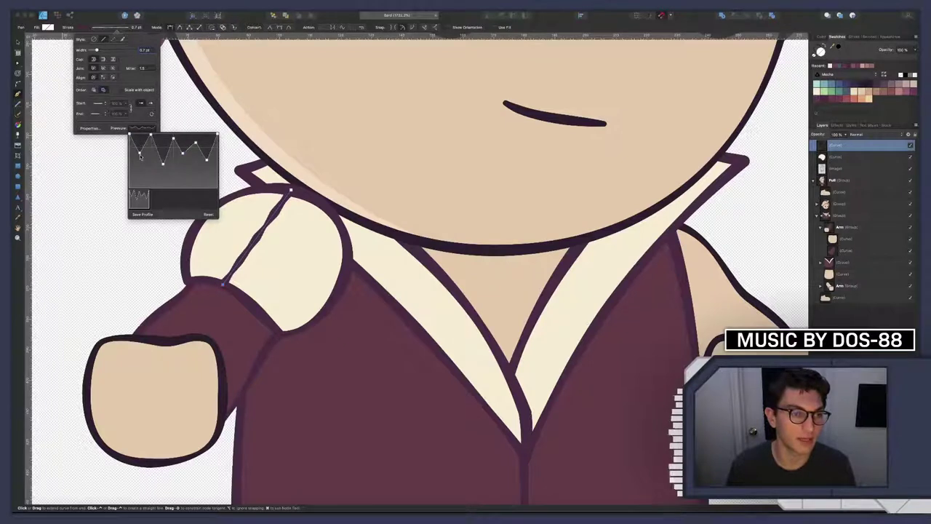
{"action": "mouse_move", "coordinate": [162, 165]}
{"action": "left_mouse_down"}
{"action": "mouse_move", "coordinate": [160, 142]}
{"action": "mouse_move", "coordinate": [207, 147]}
{"action": "left_mouse_up"}
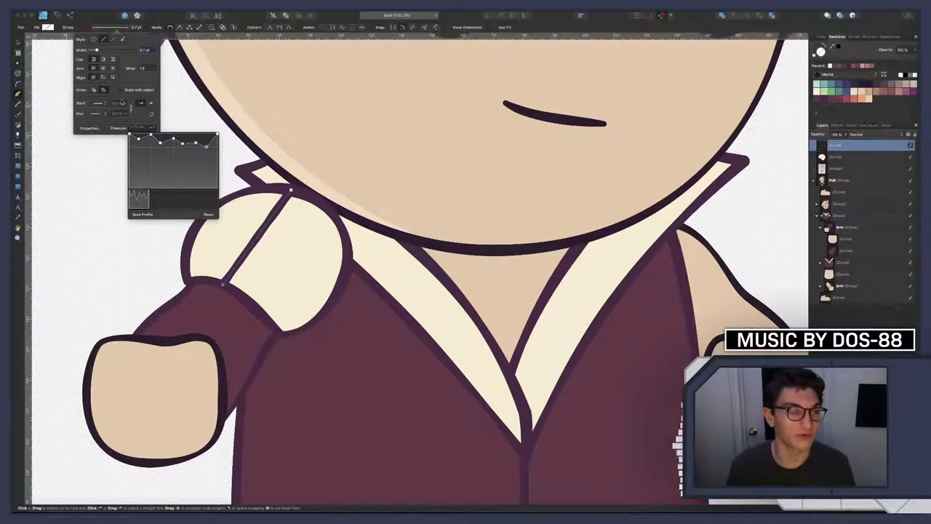
{"action": "left_click", "coordinate": [143, 48]}
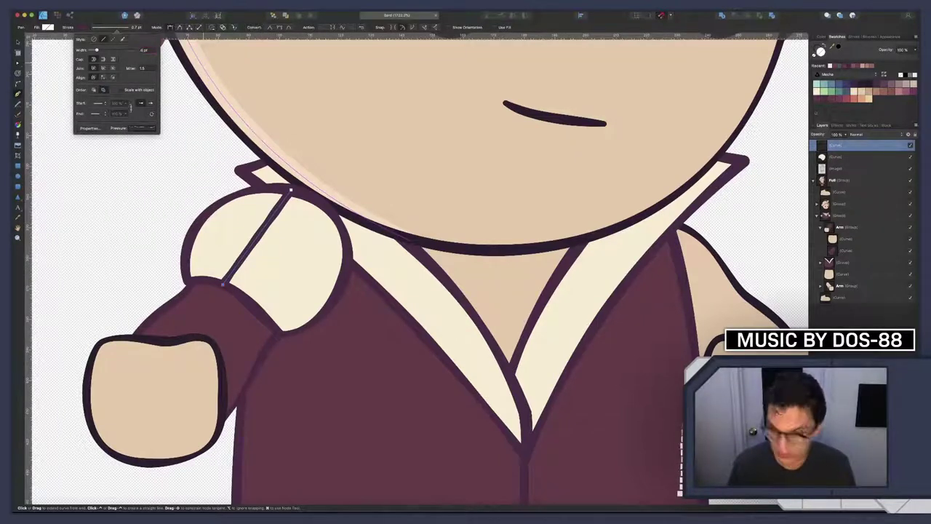
{"action": "type", "text": "0.8"}
{"action": "key", "text": "Return"}
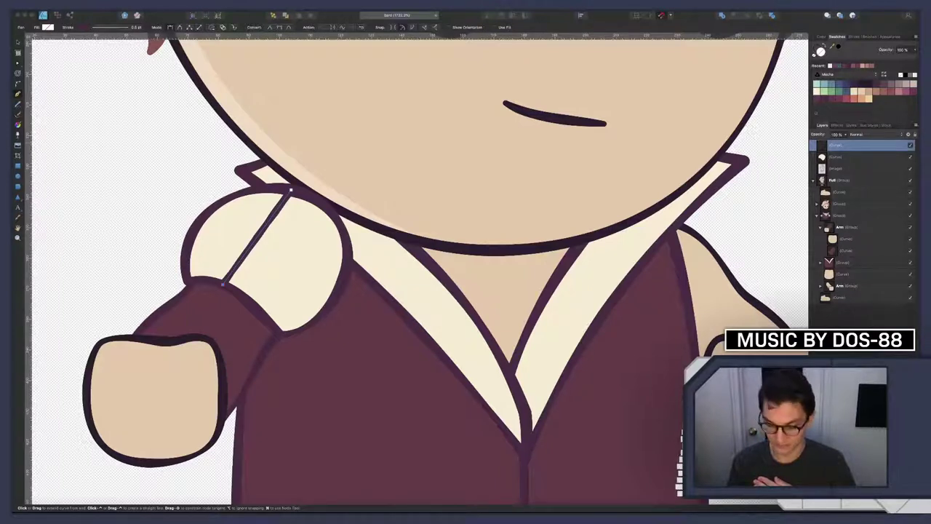
{"action": "key", "text": "XF86AudioLowerVolume"}
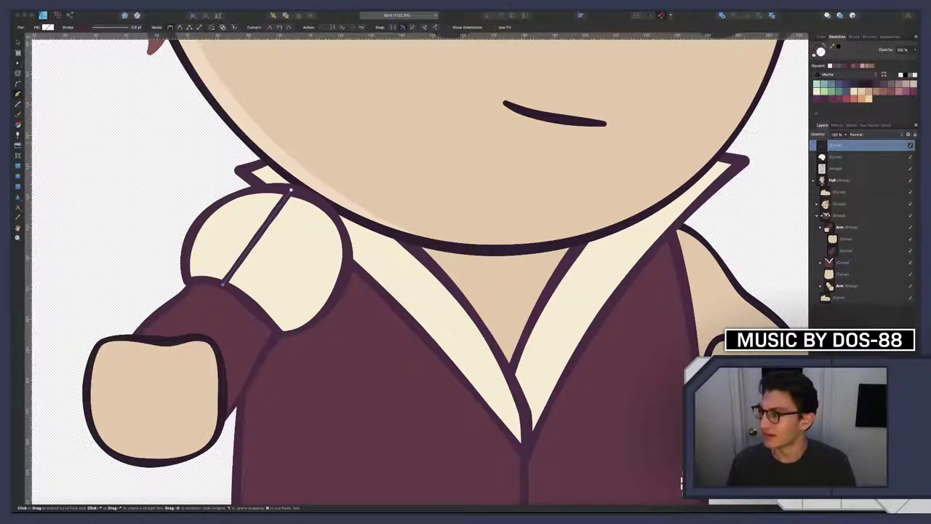
{"action": "scroll", "coordinate": [341, 320], "scroll_direction": "left", "scroll_amount": 2}
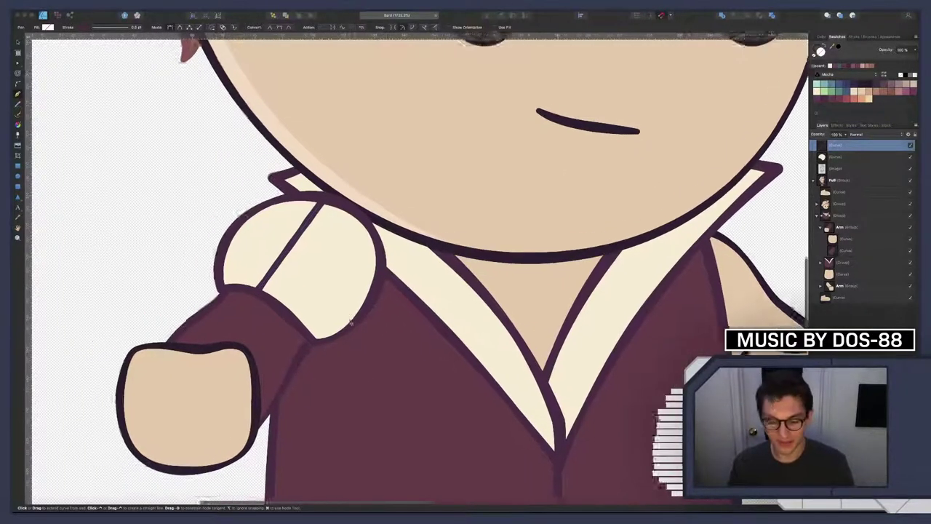
Bend the shoulder fold line into a curve bulging up-left
{"action": "left_click", "coordinate": [259, 293]}
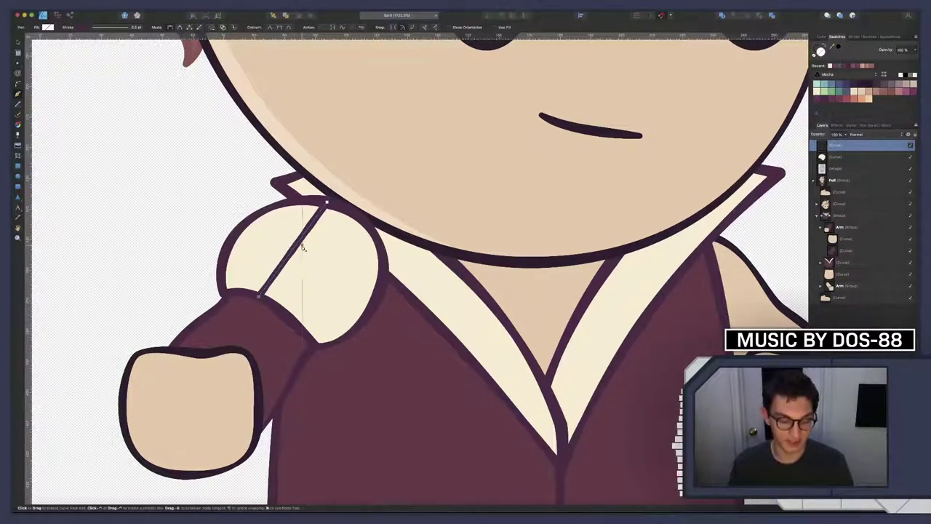
{"action": "key", "text": "a"}
{"action": "left_click_drag", "start_coordinate": [295, 250], "coordinate": [273, 248]}
{"action": "scroll", "coordinate": [303, 271], "scroll_direction": "left", "scroll_amount": 5}
{"action": "scroll", "coordinate": [304, 274], "scroll_direction": "up", "scroll_amount": 2}
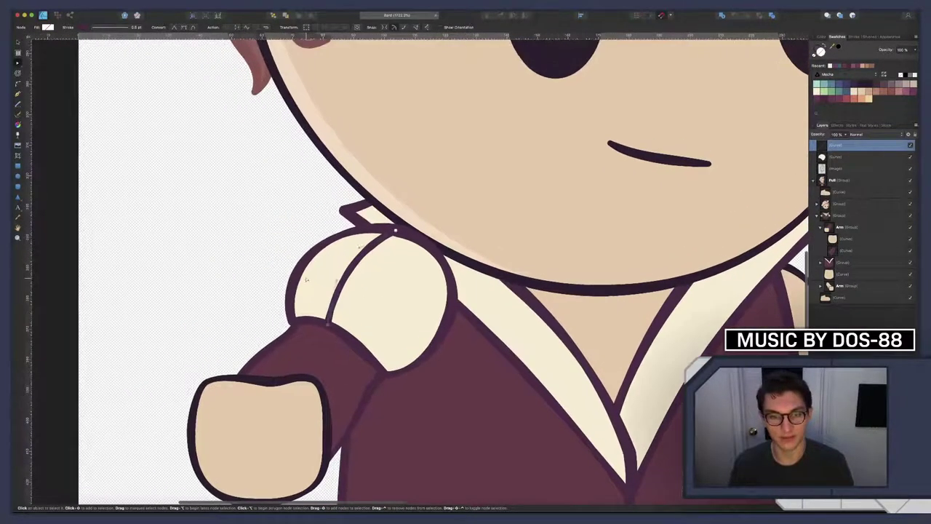
{"action": "scroll", "coordinate": [306, 277], "scroll_direction": "left", "scroll_amount": 3}
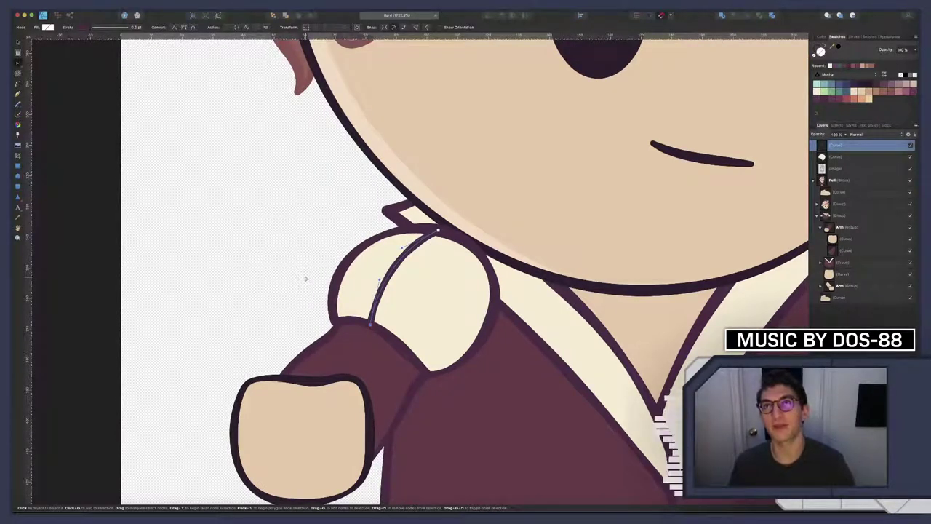
Close the fold path at its start and curve its inner edge into a narrow crease
{"action": "key", "text": "p"}
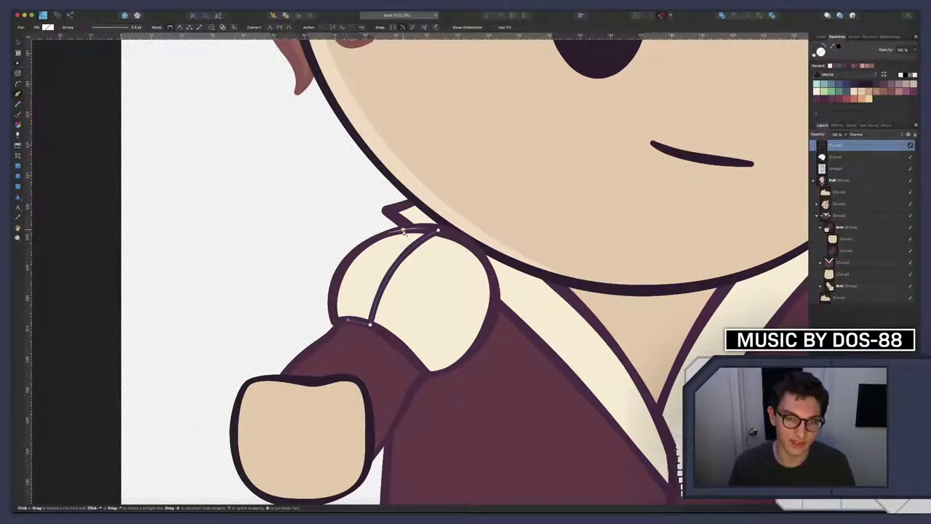
{"action": "left_click", "coordinate": [404, 231]}
{"action": "key", "text": "a"}
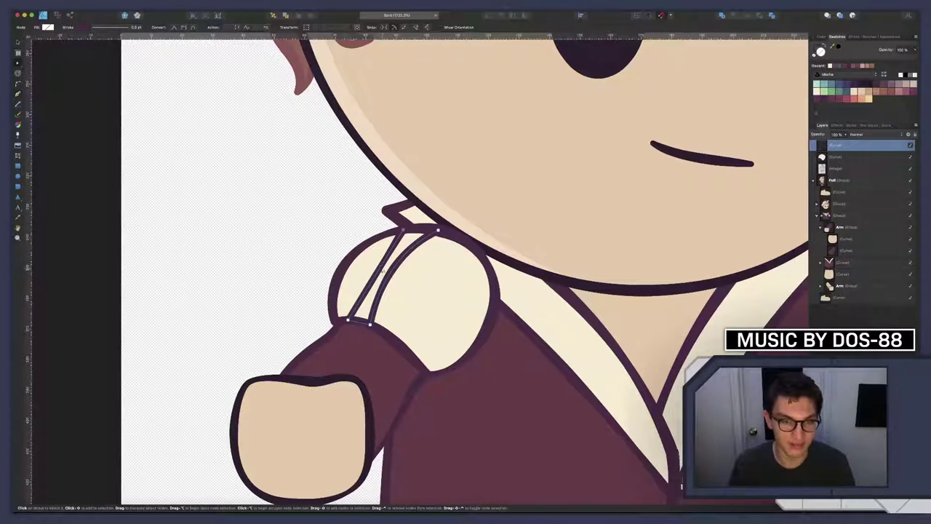
{"action": "mouse_move", "coordinate": [375, 275]}
{"action": "left_mouse_down"}
{"action": "mouse_move", "coordinate": [353, 280]}
{"action": "mouse_move", "coordinate": [365, 246]}
{"action": "left_mouse_up"}
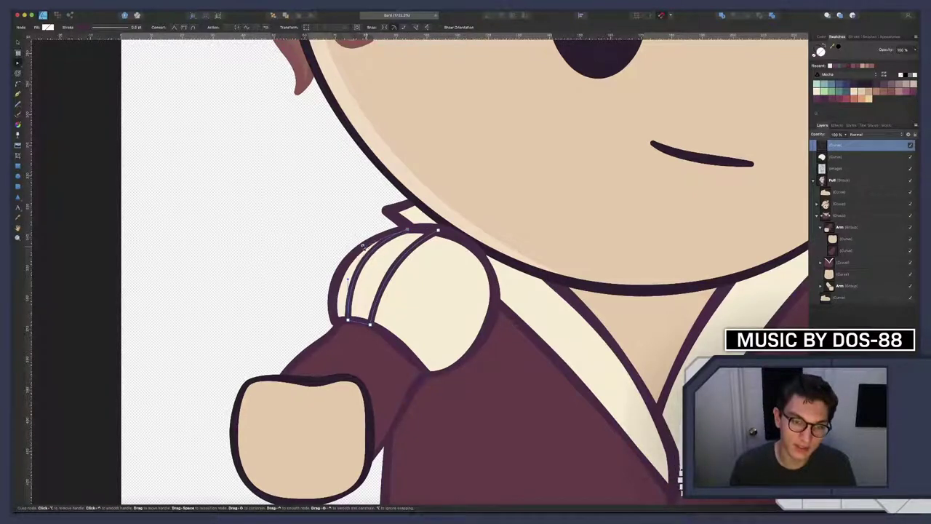
{"action": "left_click_drag", "start_coordinate": [361, 245], "coordinate": [359, 245]}
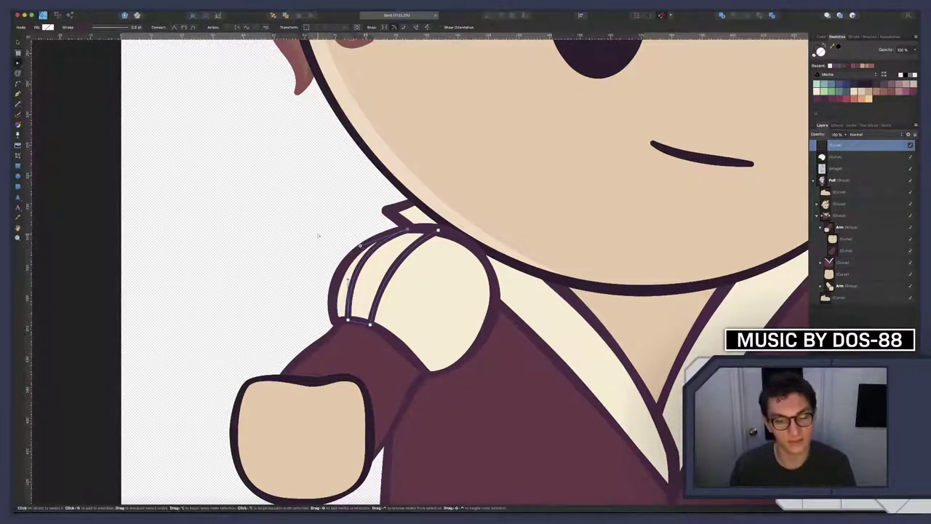
{"action": "key", "text": "Escape"}
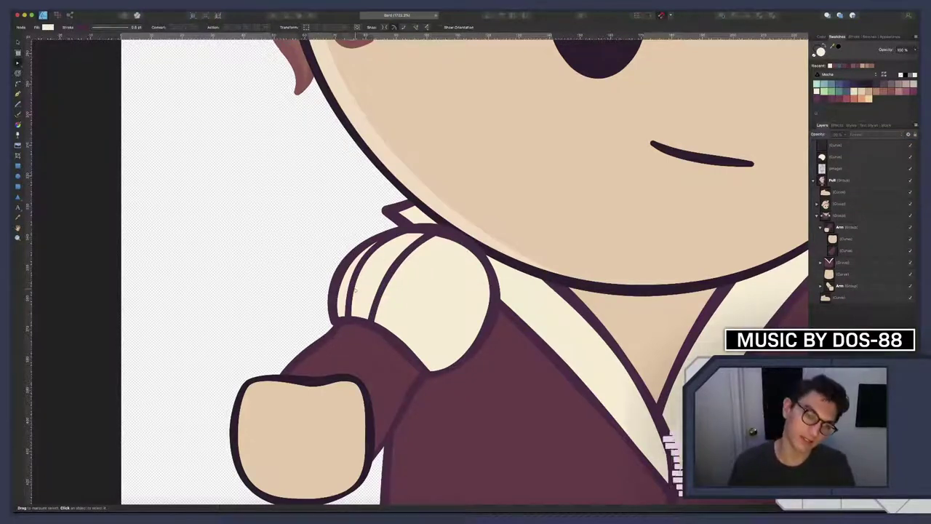
Nest the inner crease curve under the shoulder puff layer
{"action": "left_click", "coordinate": [398, 267]}
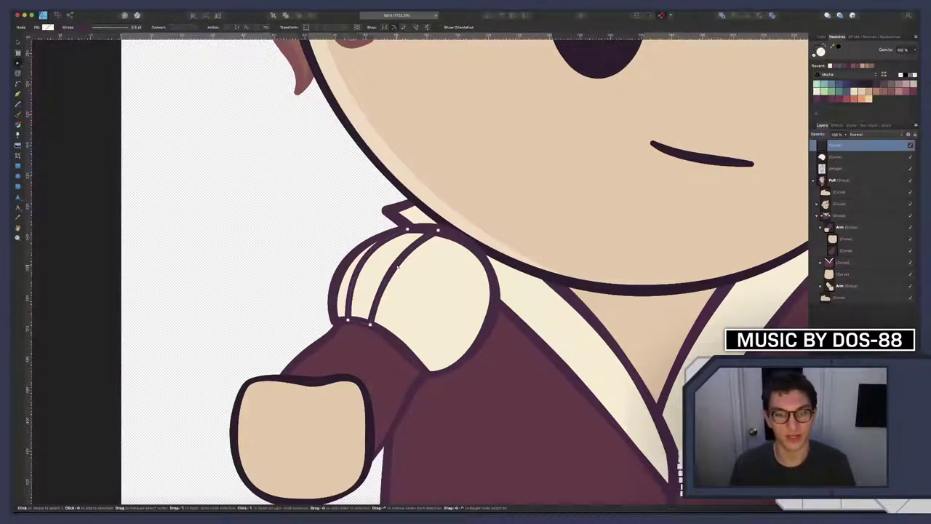
{"action": "key", "text": "p"}
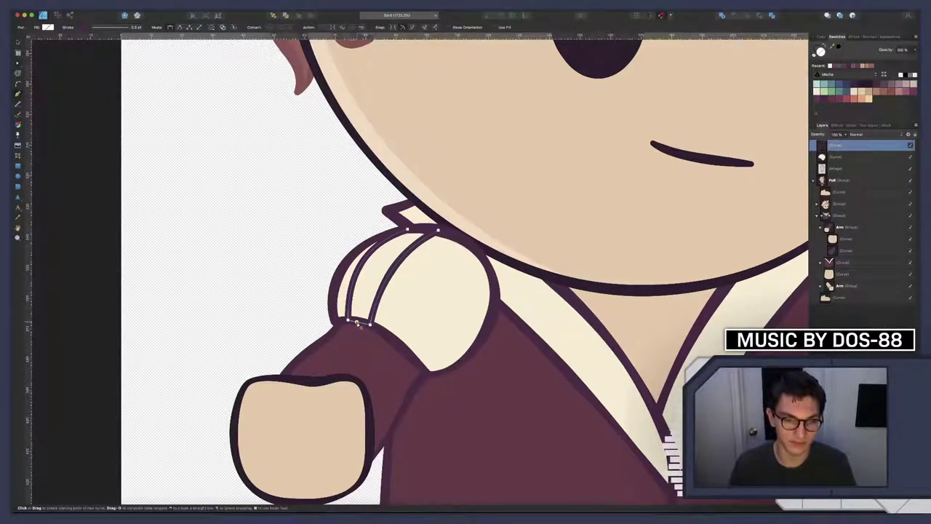
{"action": "mouse_move", "coordinate": [834, 144]}
{"action": "left_mouse_down"}
{"action": "mouse_move", "coordinate": [834, 157]}
{"action": "mouse_move", "coordinate": [851, 159]}
{"action": "left_mouse_up"}
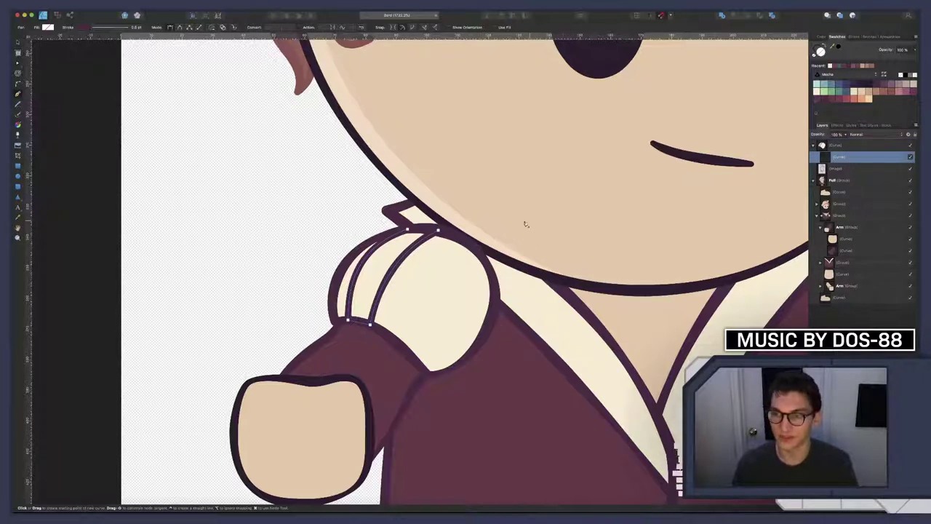
Draw a straight stripe across the shoulder puff and bend it into a curve
{"action": "left_click", "coordinate": [835, 145]}
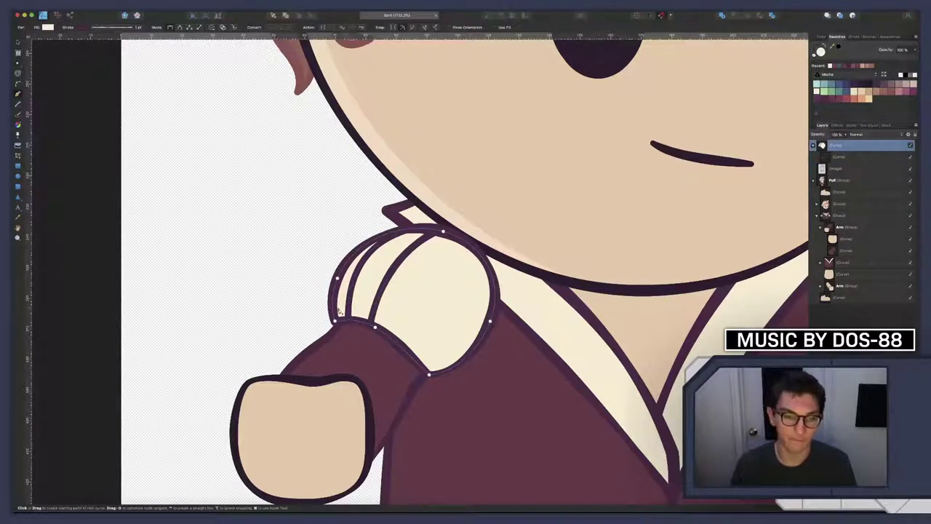
{"action": "left_click", "coordinate": [856, 157]}
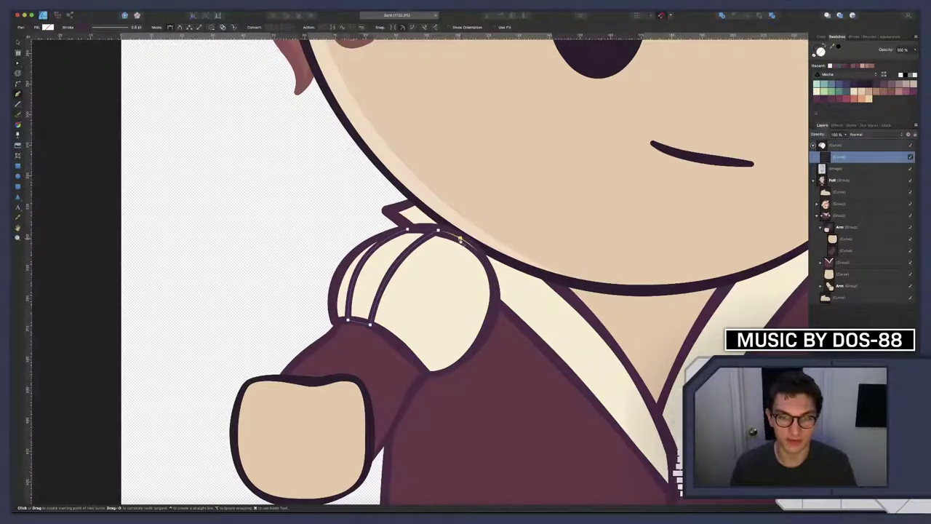
{"action": "left_click", "coordinate": [393, 340]}
{"action": "left_click", "coordinate": [459, 238]}
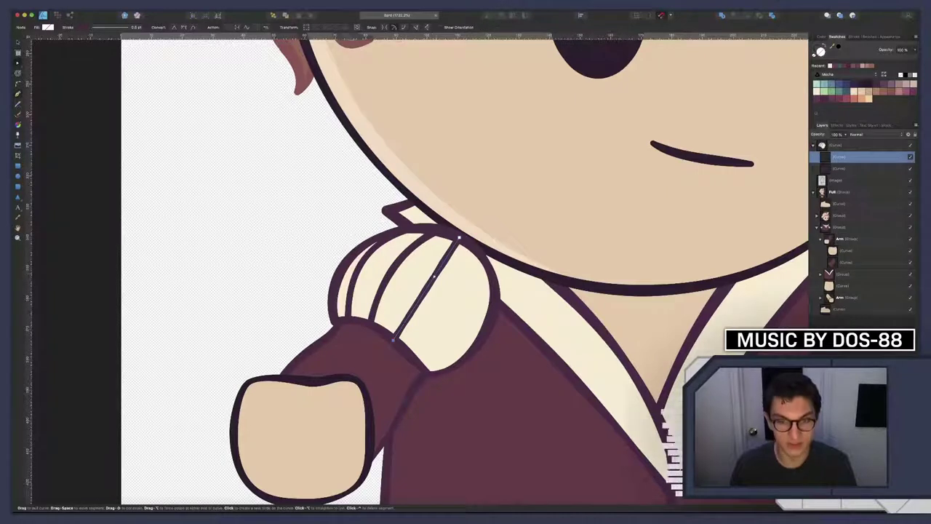
{"action": "left_click_drag", "start_coordinate": [434, 277], "coordinate": [440, 283]}
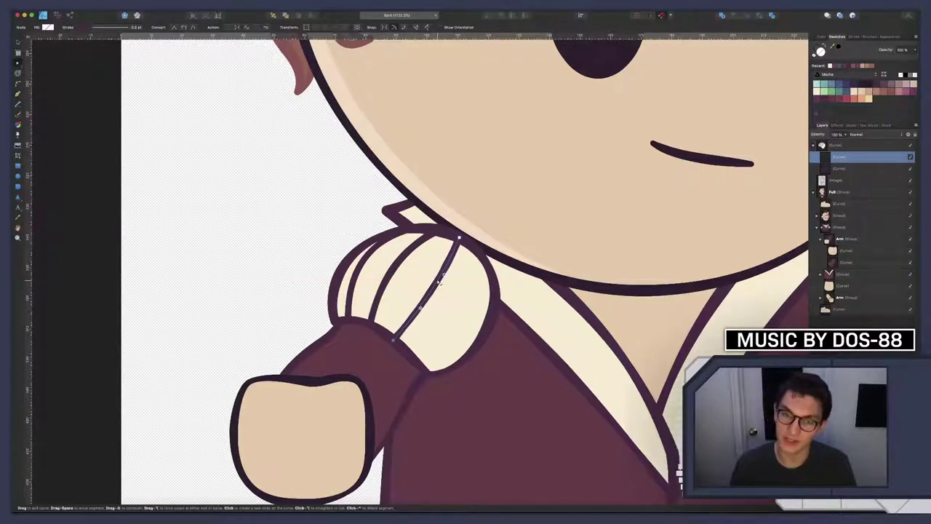
{"action": "left_click_drag", "start_coordinate": [439, 283], "coordinate": [441, 285]}
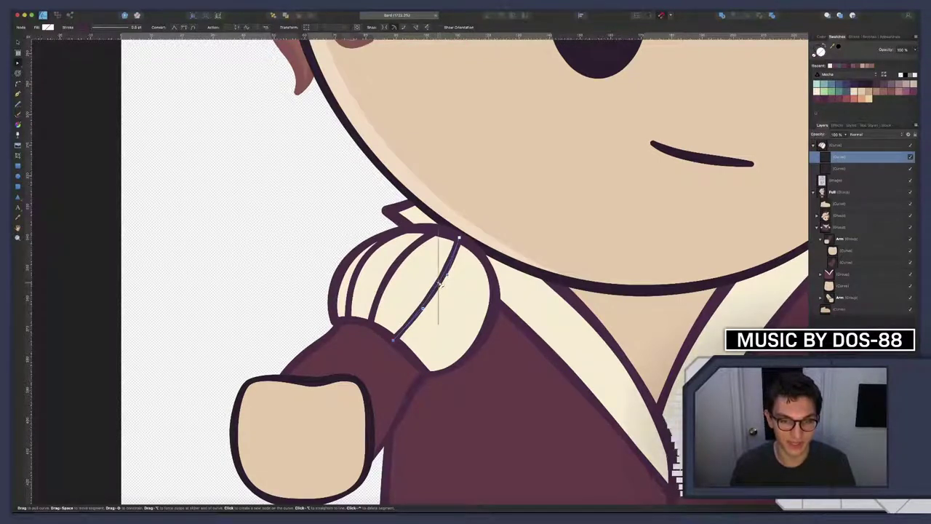
{"action": "left_click_drag", "start_coordinate": [440, 283], "coordinate": [441, 285]}
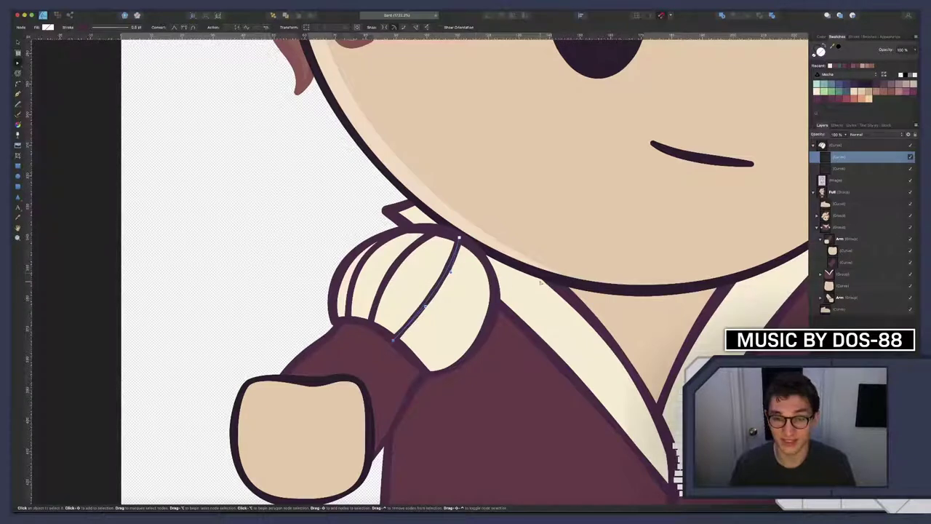
Add a second parallel stripe and bow it outward into a curve
{"action": "key", "text": "p"}
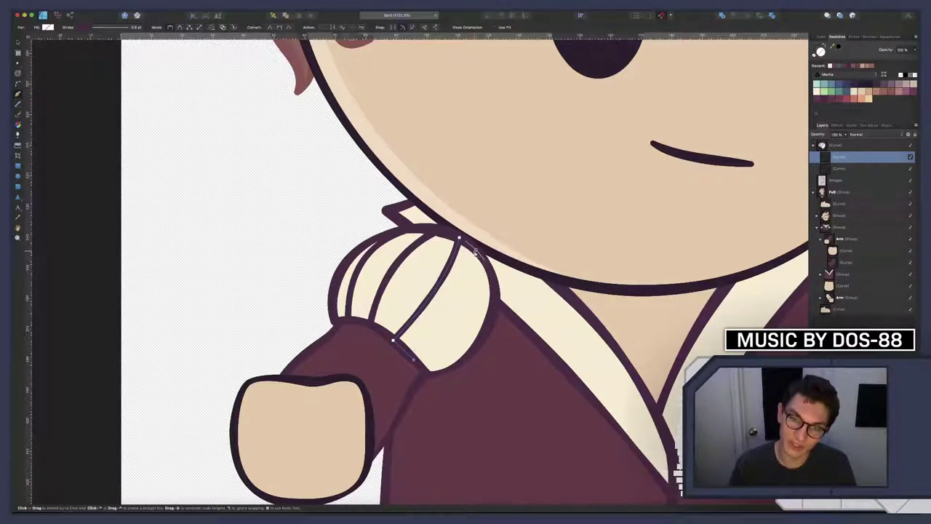
{"action": "left_click", "coordinate": [474, 251]}
{"action": "key", "text": "a"}
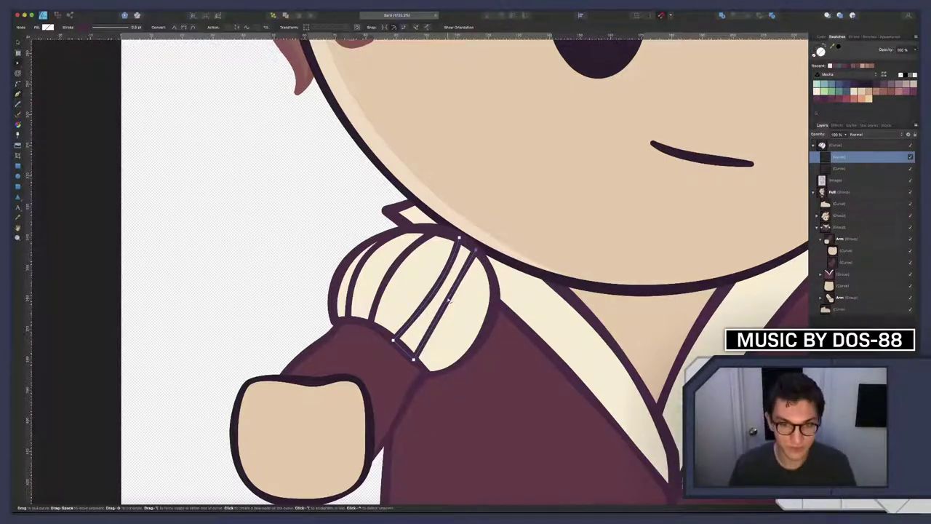
{"action": "left_click_drag", "start_coordinate": [450, 300], "coordinate": [471, 310]}
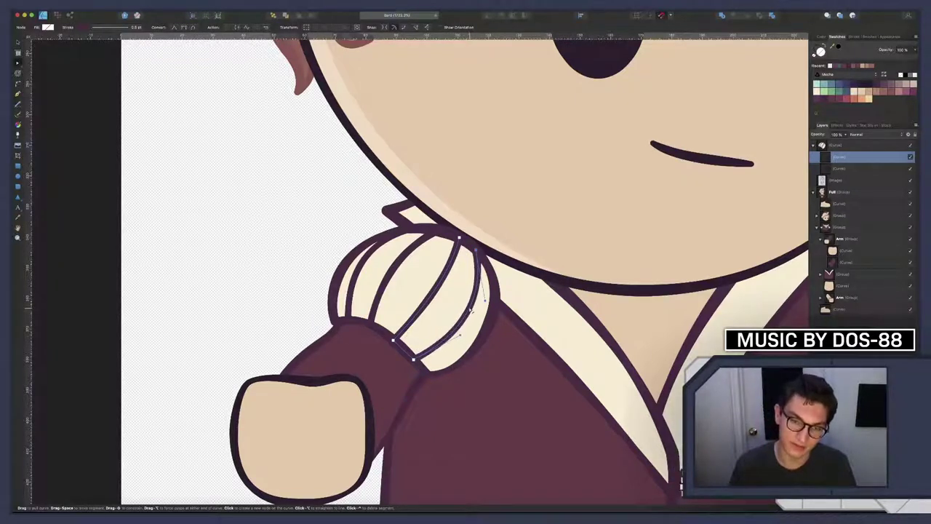
{"action": "left_click_drag", "start_coordinate": [471, 311], "coordinate": [466, 312]}
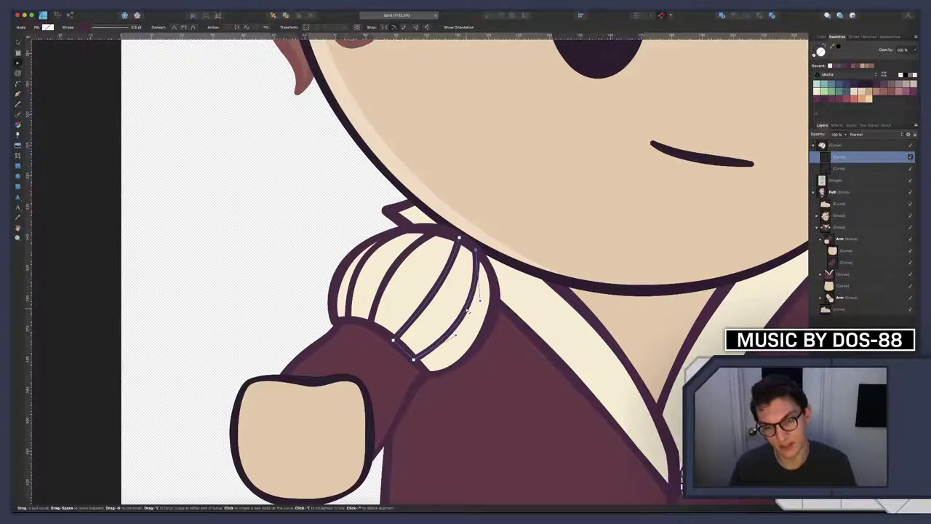
{"action": "left_click", "coordinate": [507, 374]}
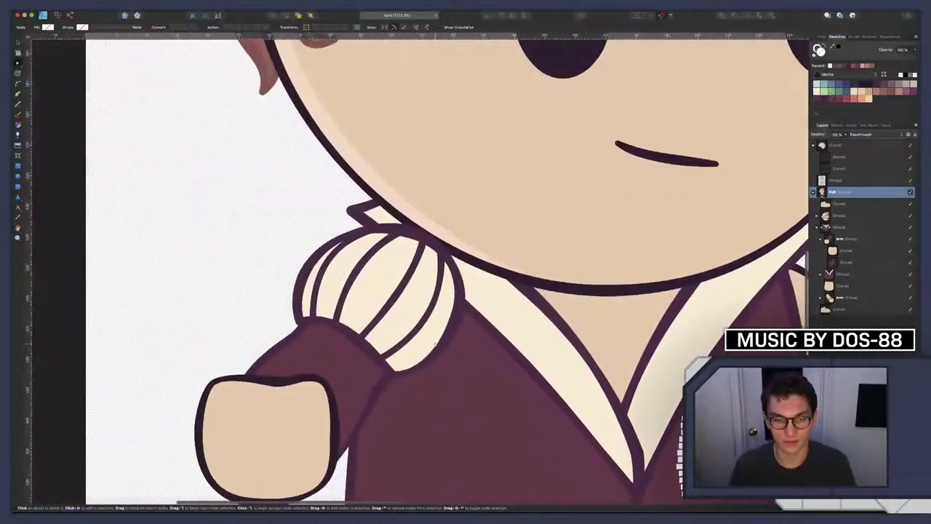
{"action": "scroll", "coordinate": [418, 338], "scroll_direction": "down", "scroll_amount": 5}
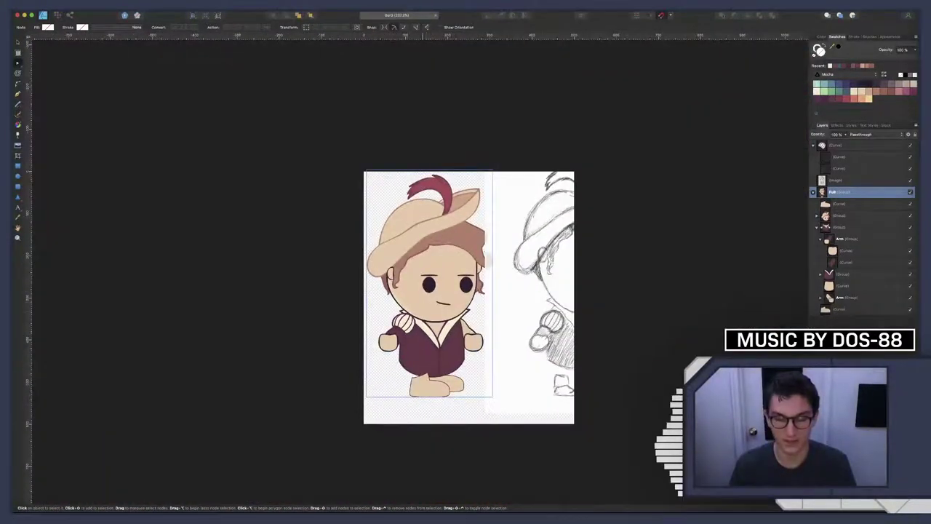
{"action": "scroll", "coordinate": [416, 312], "scroll_direction": "up", "scroll_amount": 8}
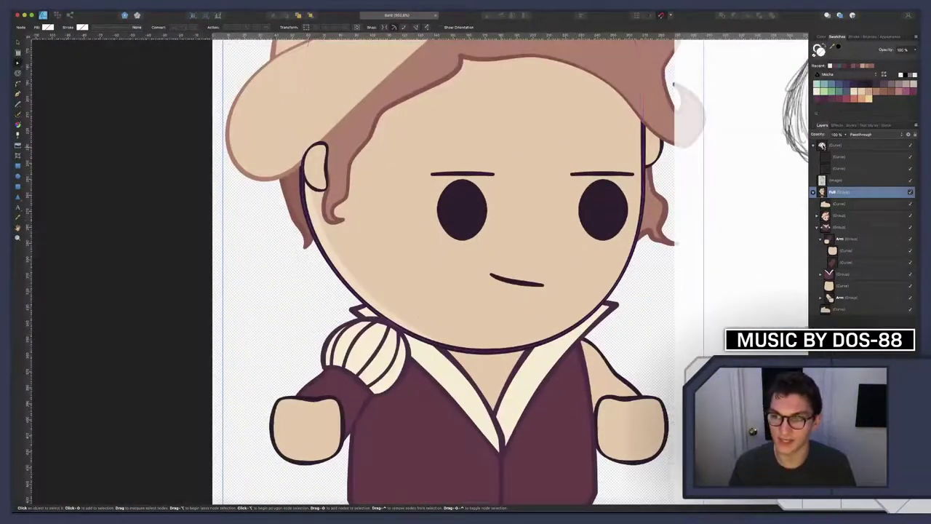
{"action": "left_click", "coordinate": [812, 146]}
{"action": "scroll", "coordinate": [368, 329], "scroll_direction": "down", "scroll_amount": 8}
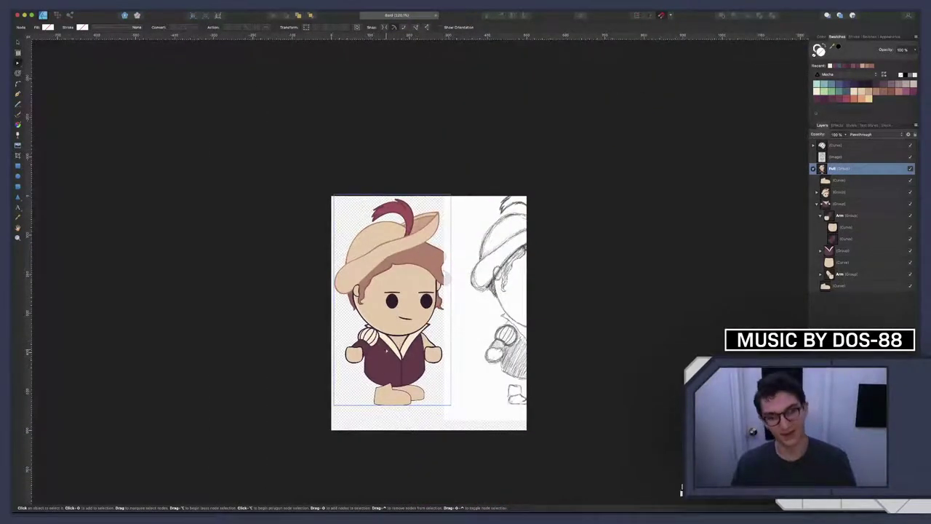
{"action": "scroll", "coordinate": [366, 342], "scroll_direction": "up", "scroll_amount": 10}
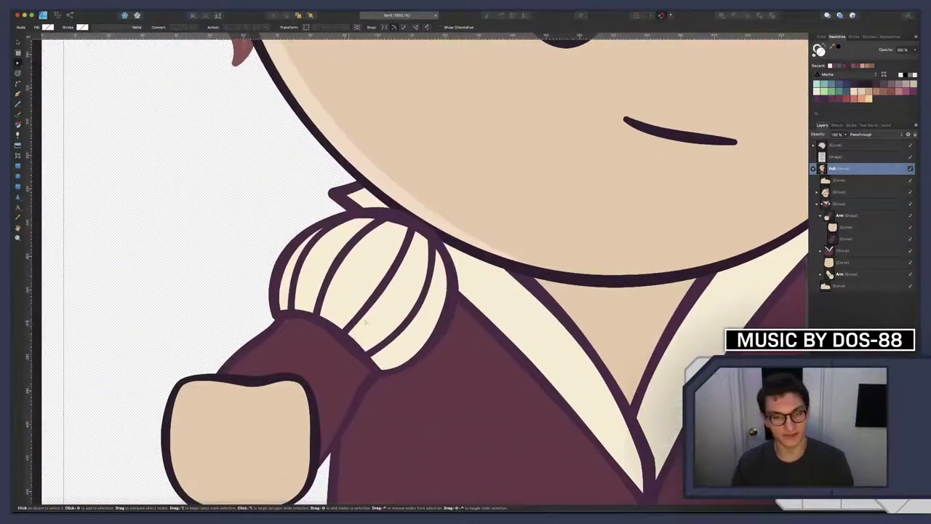
{"action": "scroll", "coordinate": [436, 329], "scroll_direction": "down", "scroll_amount": 5}
{"action": "scroll", "coordinate": [436, 329], "scroll_direction": "down", "scroll_amount": 5}
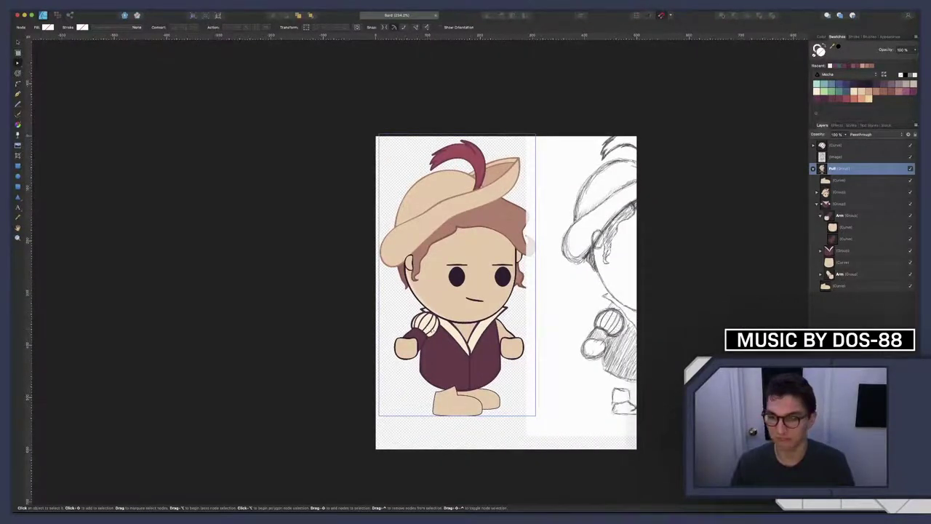
{"action": "scroll", "coordinate": [531, 325], "scroll_direction": "up", "scroll_amount": 3}
{"action": "scroll", "coordinate": [531, 325], "scroll_direction": "up", "scroll_amount": 2}
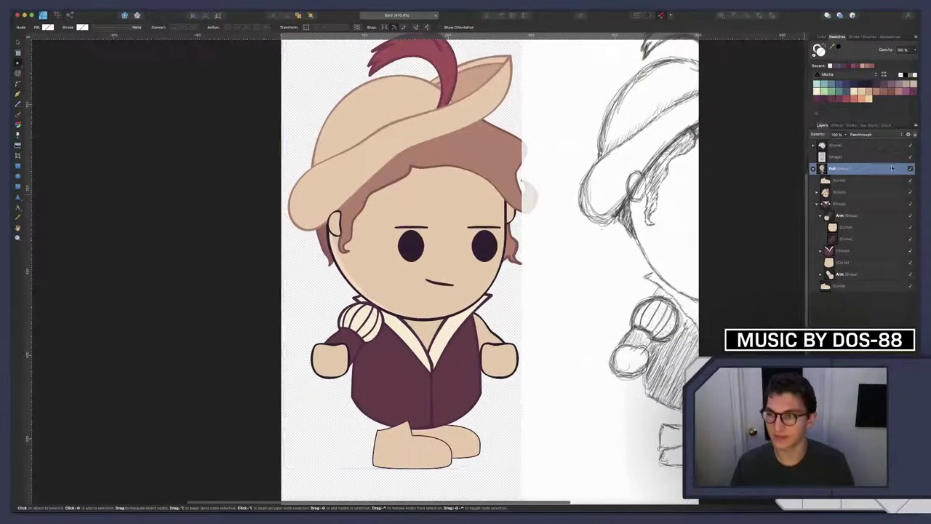
Fill the shoulder puff shape with the dark purple swatch
{"action": "left_click", "coordinate": [835, 145]}
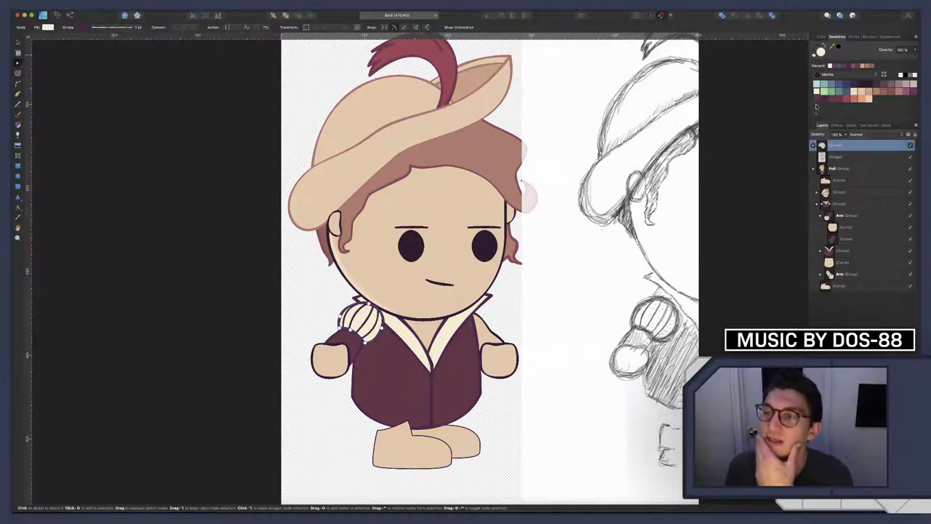
{"action": "left_click", "coordinate": [914, 93]}
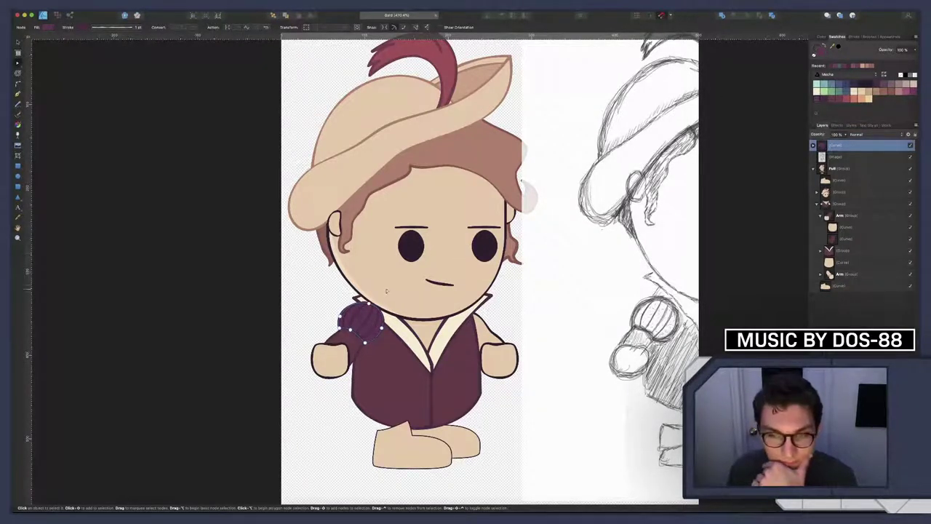
{"action": "scroll", "coordinate": [405, 318], "scroll_direction": "down", "scroll_amount": 2}
{"action": "scroll", "coordinate": [405, 317], "scroll_direction": "right", "scroll_amount": 3}
{"action": "scroll", "coordinate": [405, 317], "scroll_direction": "up", "scroll_amount": 1}
{"action": "scroll", "coordinate": [405, 317], "scroll_direction": "left", "scroll_amount": 1}
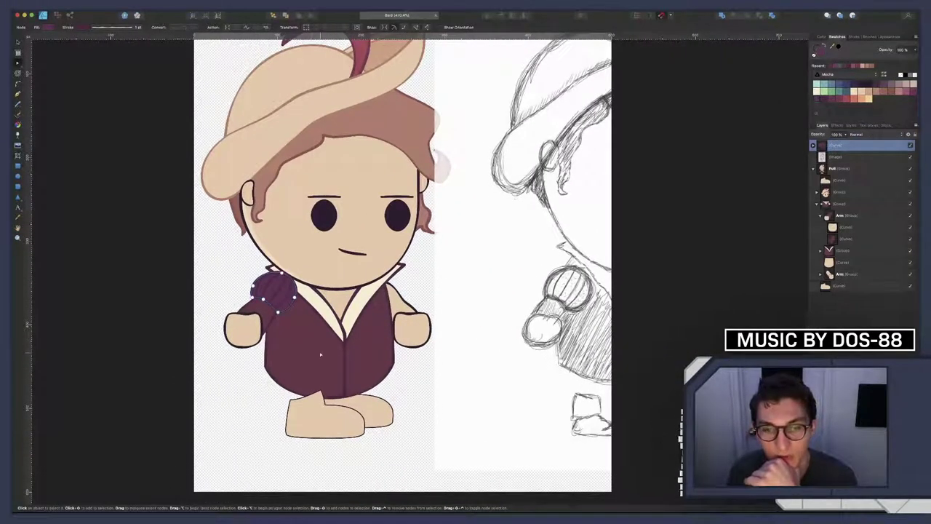
{"action": "left_click", "coordinate": [831, 250]}
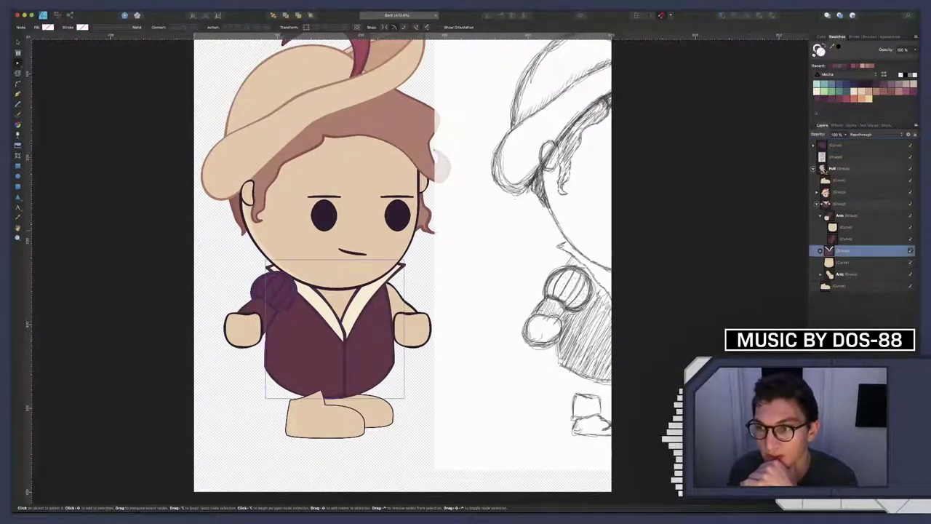
{"action": "left_click", "coordinate": [819, 250]}
{"action": "left_click", "coordinate": [824, 262]}
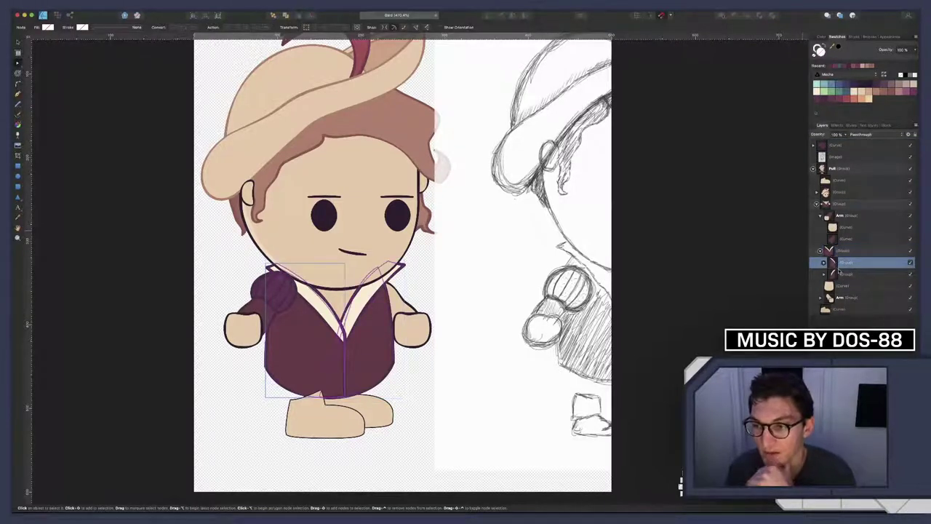
{"action": "left_click", "coordinate": [824, 262]}
{"action": "left_click", "coordinate": [847, 285]}
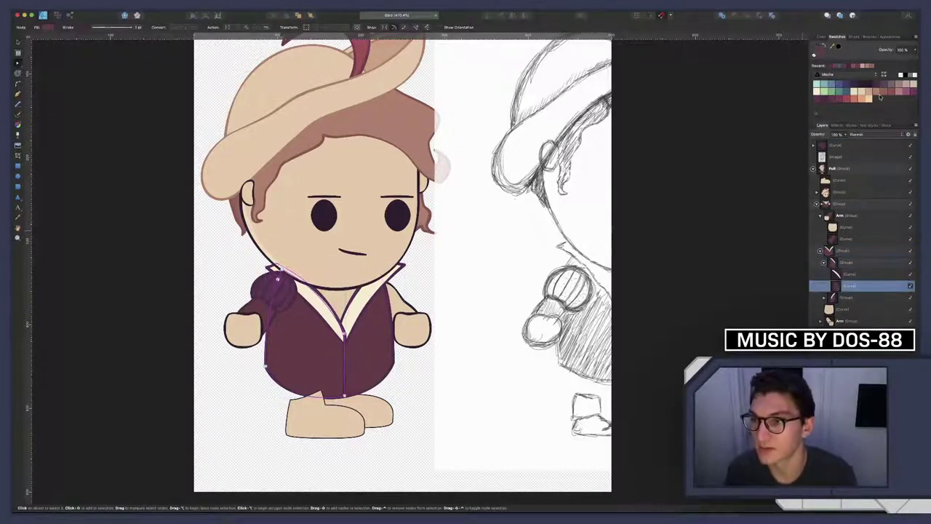
{"action": "left_click", "coordinate": [894, 93]}
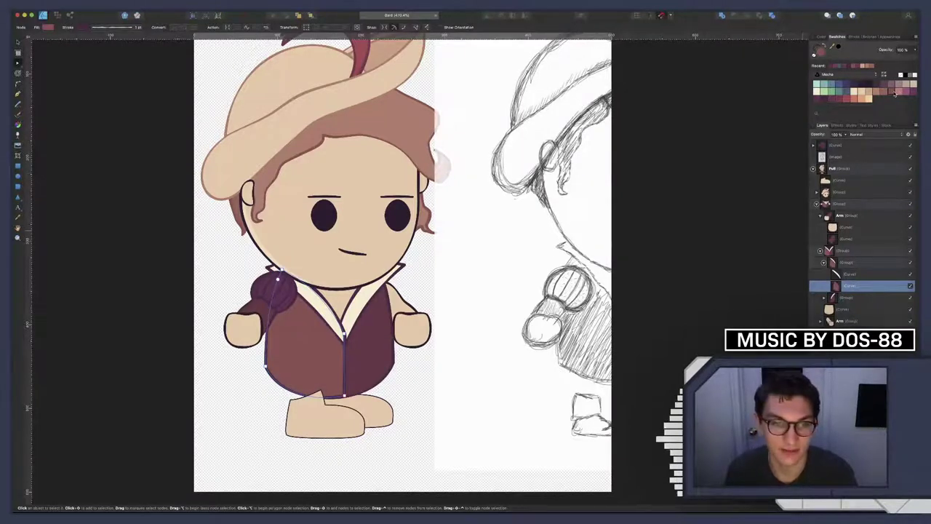
{"action": "key", "text": "ctrl+z"}
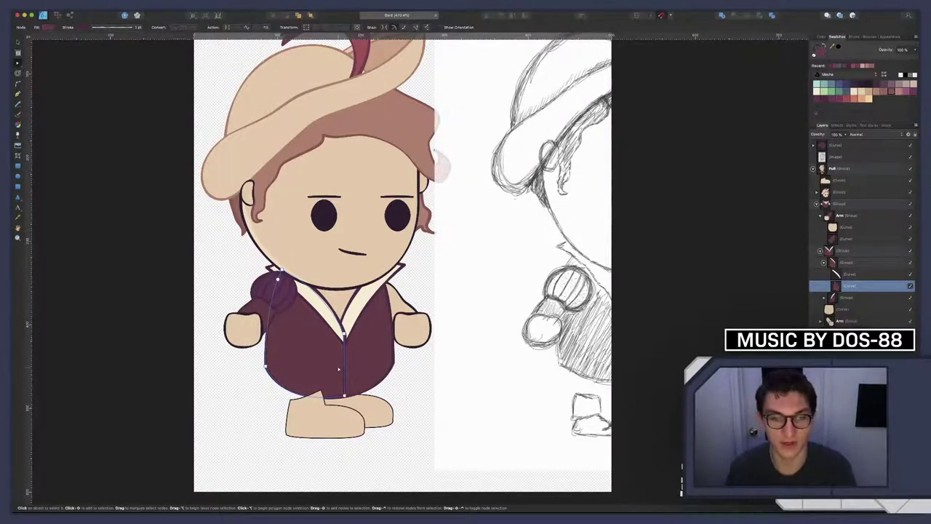
{"action": "scroll", "coordinate": [436, 261], "scroll_direction": "left", "scroll_amount": 3}
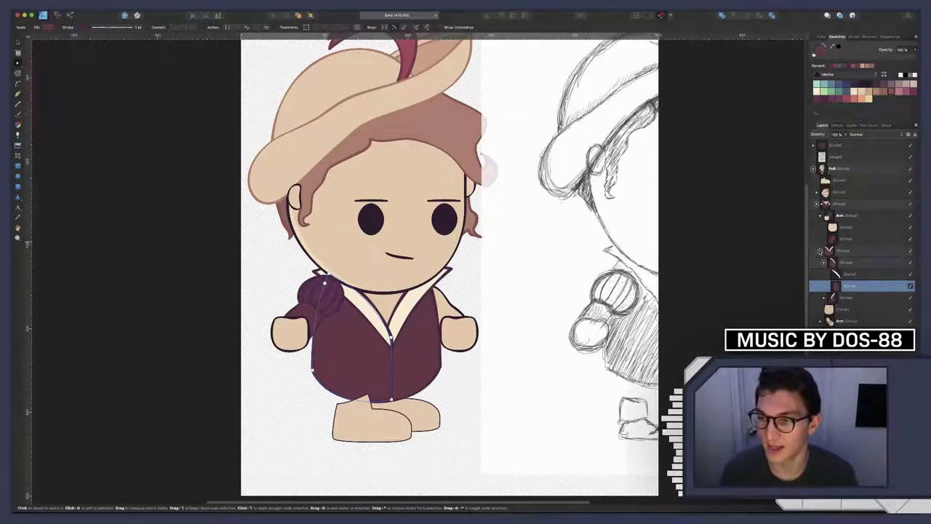
{"action": "left_click", "coordinate": [819, 250]}
{"action": "left_click", "coordinate": [817, 204]}
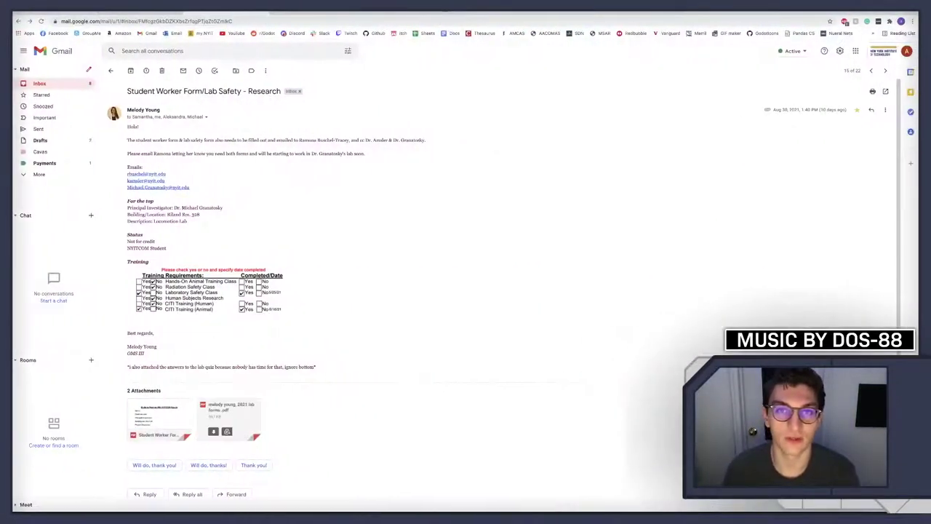
Google 'puffy shoulders english' in a new tab
{"action": "key", "text": "ctrl+t"}
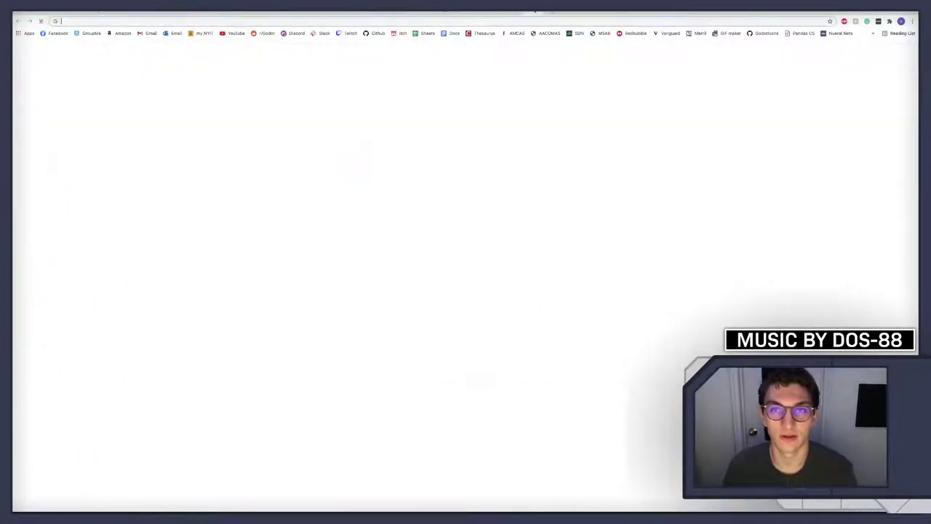
{"action": "type", "text": "puffy"}
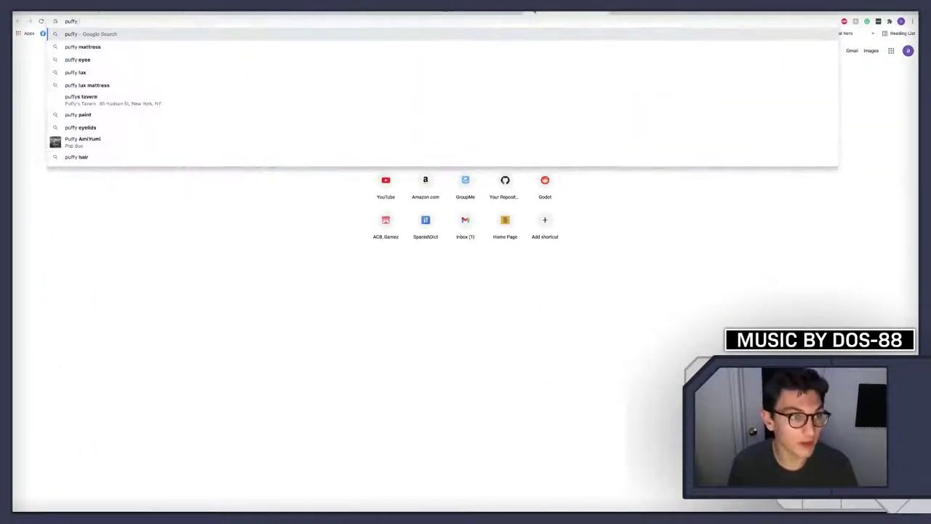
{"action": "type", "text": " shoulders"}
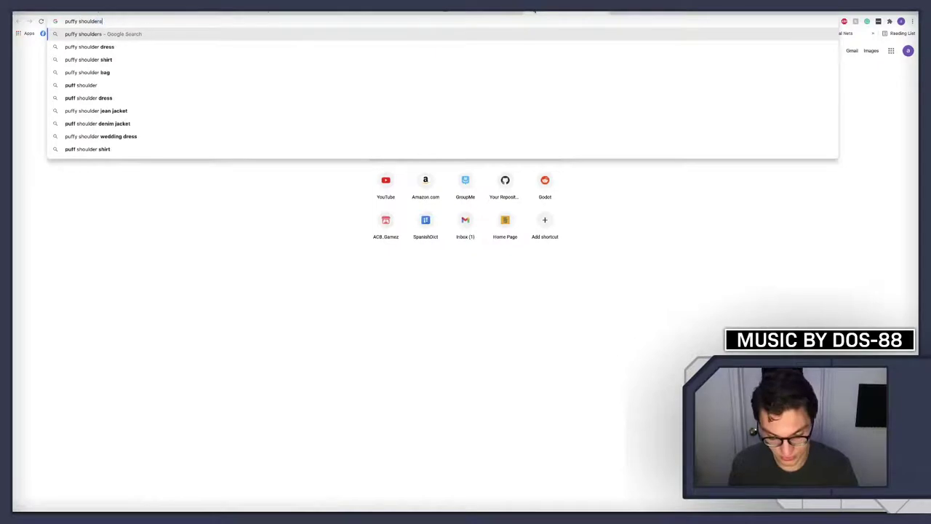
{"action": "type", "text": " english"}
{"action": "key", "text": "Return"}
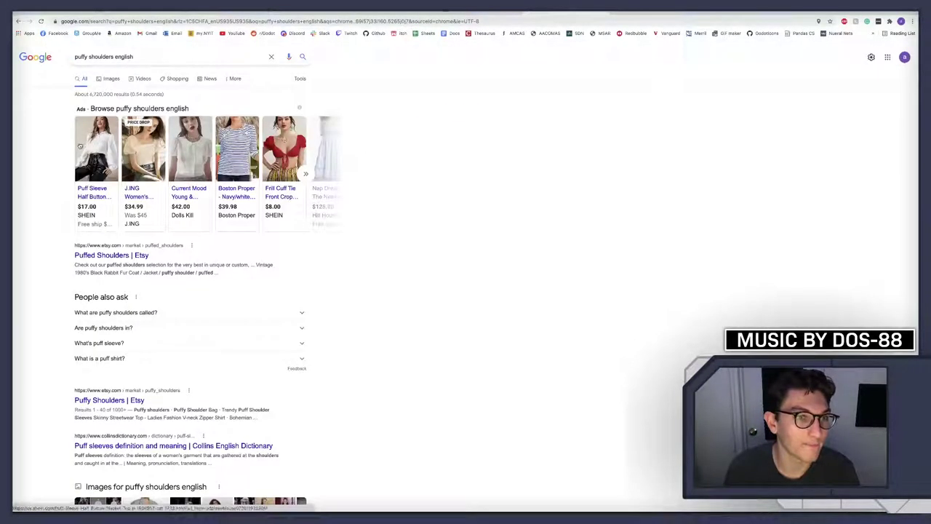
Change the query to 'puffy shoulders british 1800s' and show the image results
{"action": "left_click", "coordinate": [137, 57]}
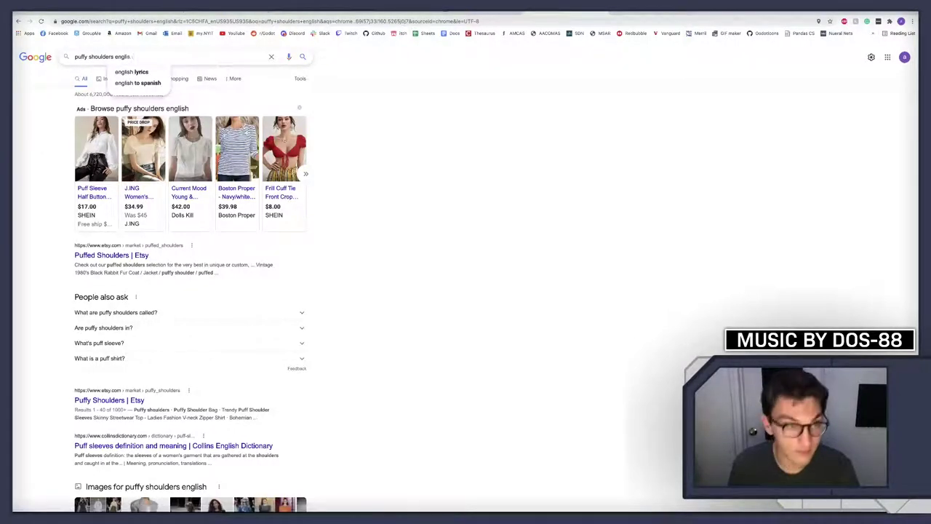
{"action": "key", "text": "BackSpace"}
{"action": "key", "text": "BackSpace"}
{"action": "key", "text": "BackSpace"}
{"action": "key", "text": "BackSpace"}
{"action": "key", "text": "BackSpace"}
{"action": "type", "text": "brit"}
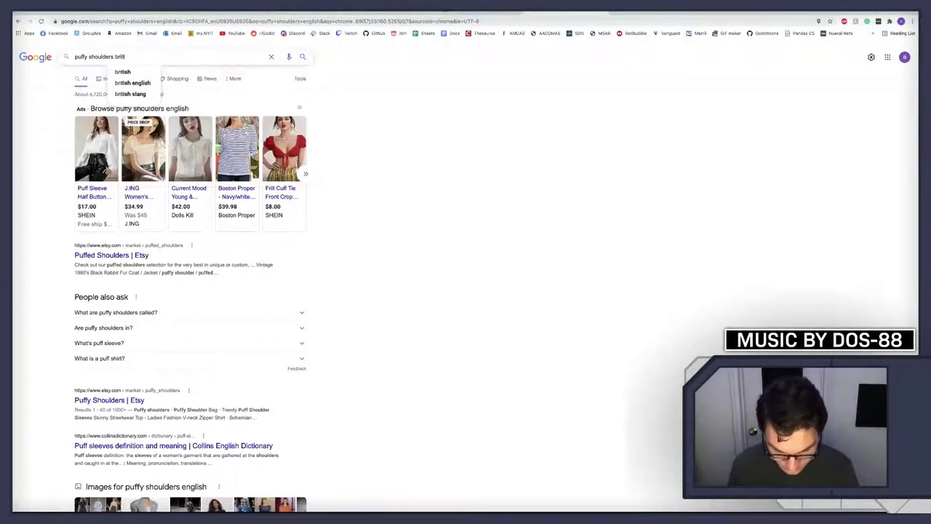
{"action": "type", "text": "ish 1"}
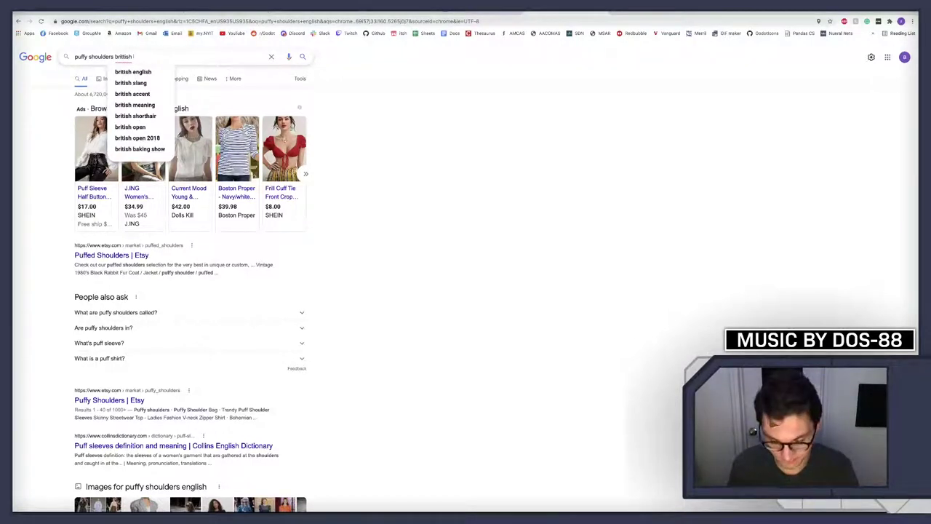
{"action": "type", "text": "800s"}
{"action": "key", "text": "Return"}
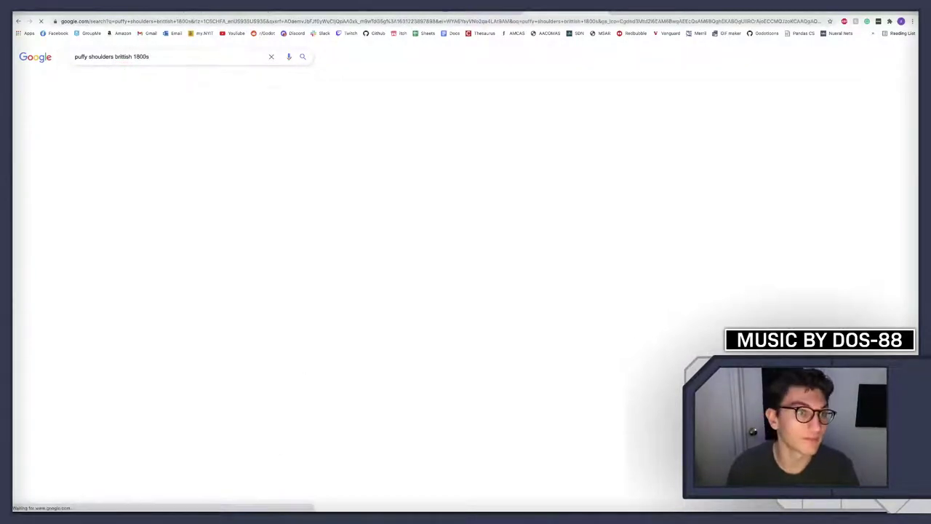
{"action": "left_click", "coordinate": [109, 77]}
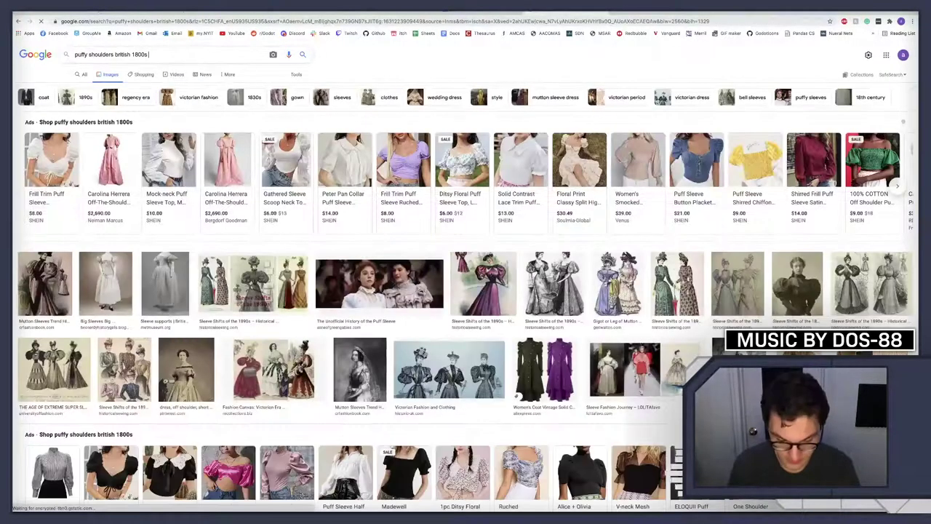
Search images for 'puffy shoulders british 1800s men' and browse the results
{"action": "type", "text": "men"}
{"action": "key", "text": "Return"}
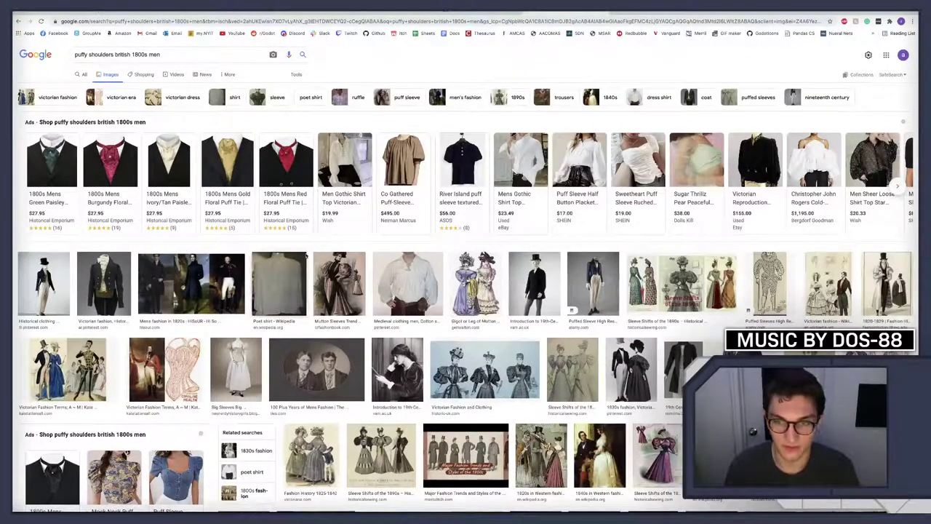
{"action": "scroll", "coordinate": [349, 329], "scroll_direction": "down", "scroll_amount": 3}
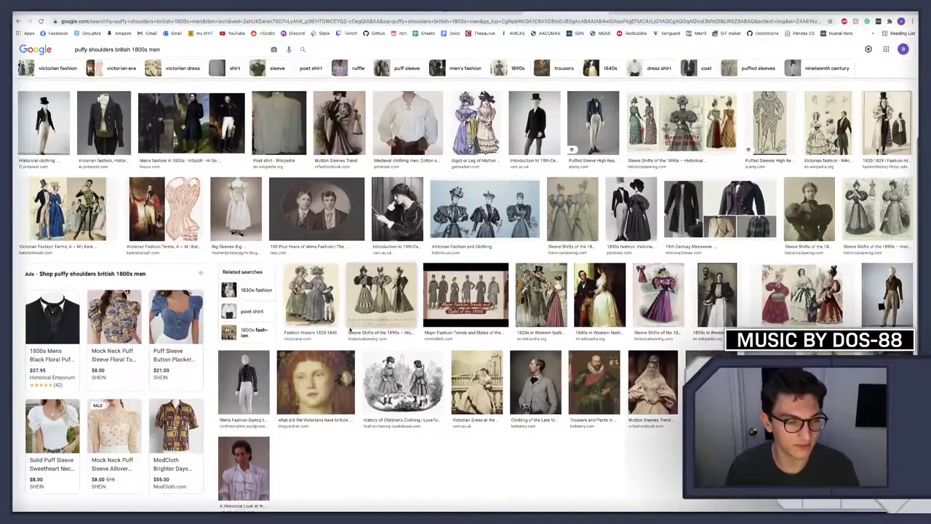
{"action": "scroll", "coordinate": [110, 313], "scroll_direction": "up", "scroll_amount": 3}
{"action": "scroll", "coordinate": [109, 313], "scroll_direction": "up", "scroll_amount": 3}
{"action": "scroll", "coordinate": [109, 313], "scroll_direction": "up", "scroll_amount": 1}
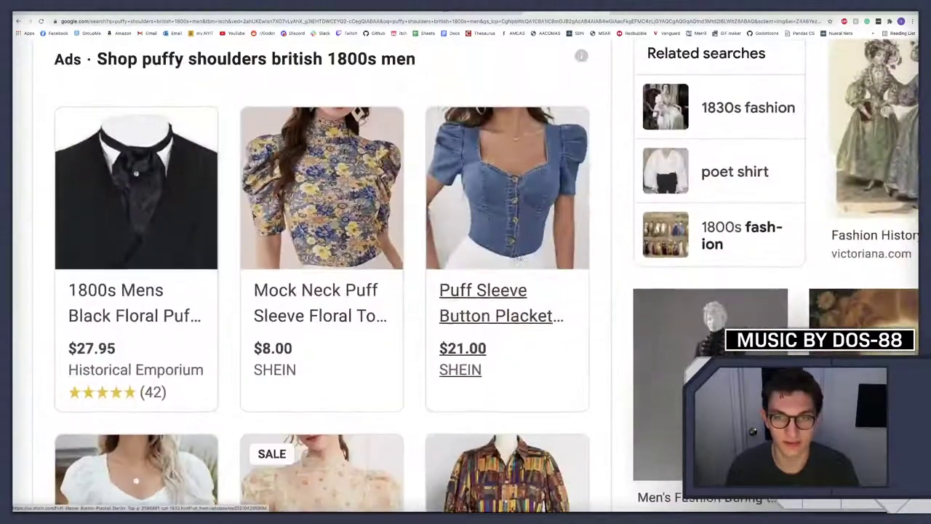
{"action": "scroll", "coordinate": [499, 291], "scroll_direction": "down", "scroll_amount": 6}
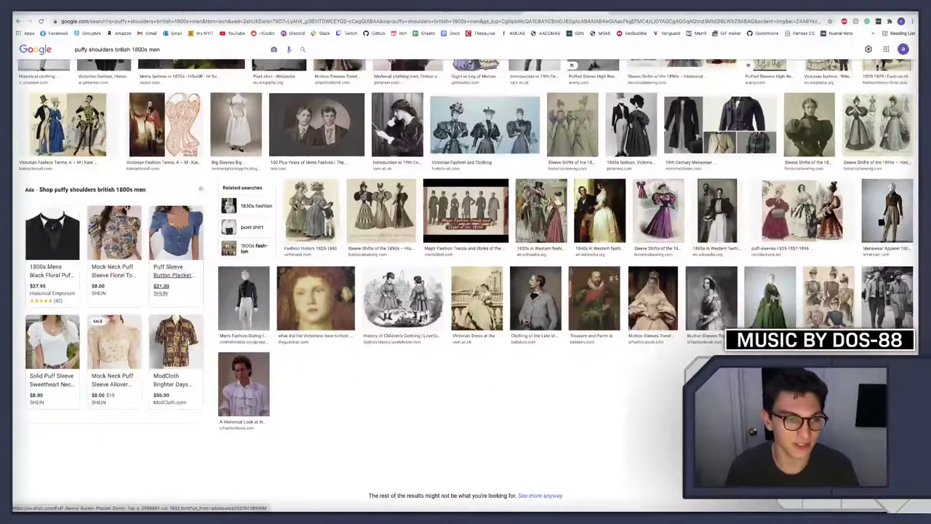
{"action": "scroll", "coordinate": [159, 221], "scroll_direction": "up", "scroll_amount": 5}
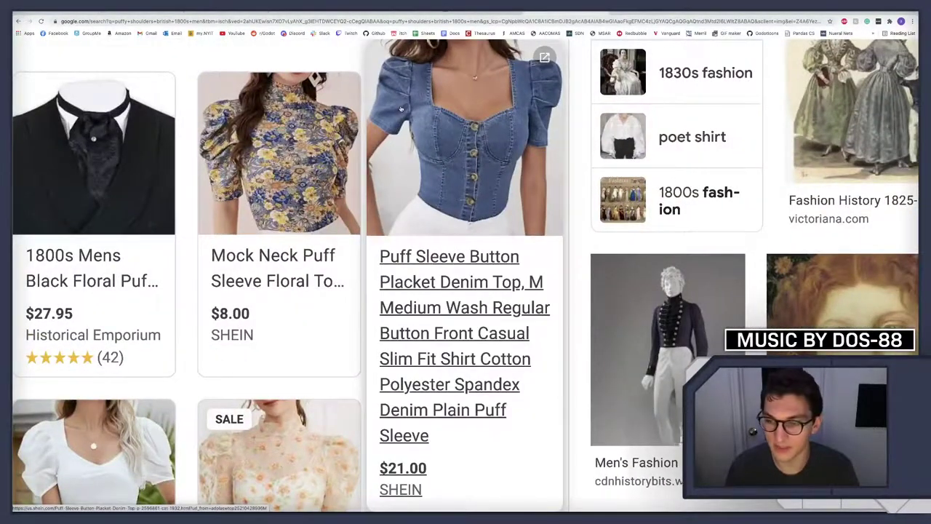
{"action": "scroll", "coordinate": [401, 109], "scroll_direction": "down", "scroll_amount": 5}
{"action": "scroll", "coordinate": [295, 256], "scroll_direction": "up", "scroll_amount": 5}
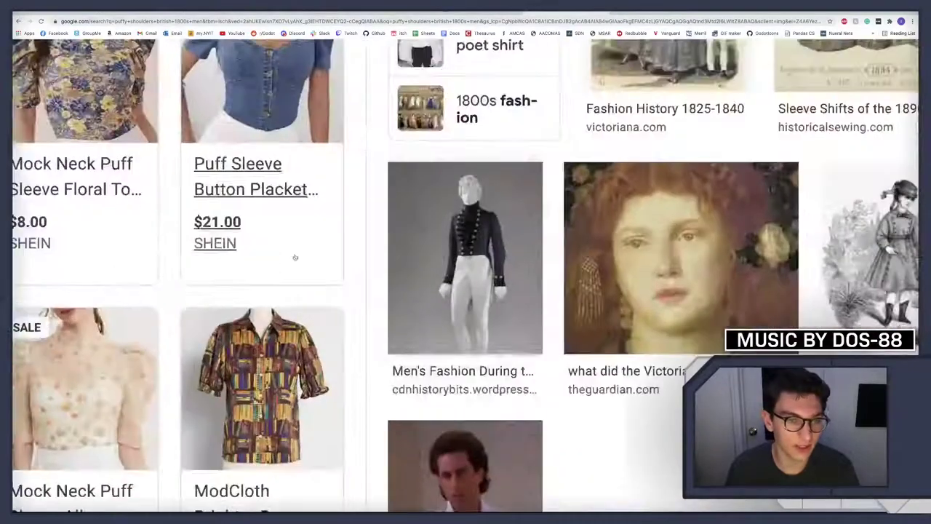
{"action": "scroll", "coordinate": [493, 230], "scroll_direction": "down", "scroll_amount": 5}
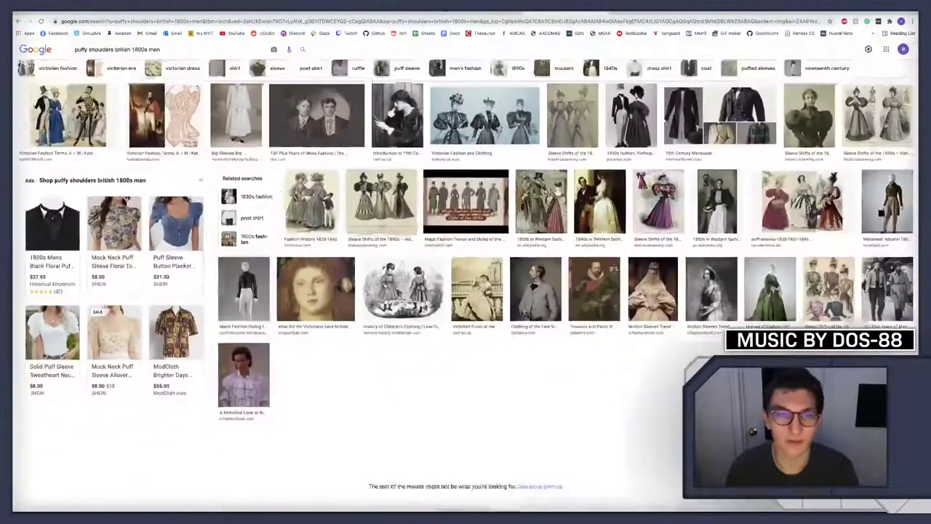
{"action": "scroll", "coordinate": [493, 230], "scroll_direction": "up", "scroll_amount": 2}
{"action": "double_click", "coordinate": [124, 55]}
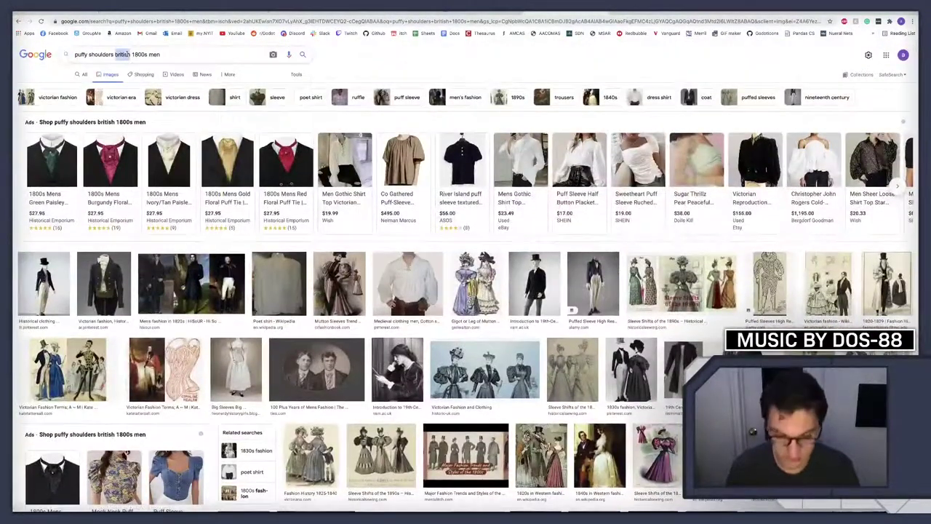
Rerun the search as 'puffy shoulders 1800s men' and check the Solid Puff Sleeve Top result
{"action": "key", "text": "BackSpace"}
{"action": "key", "text": "Return"}
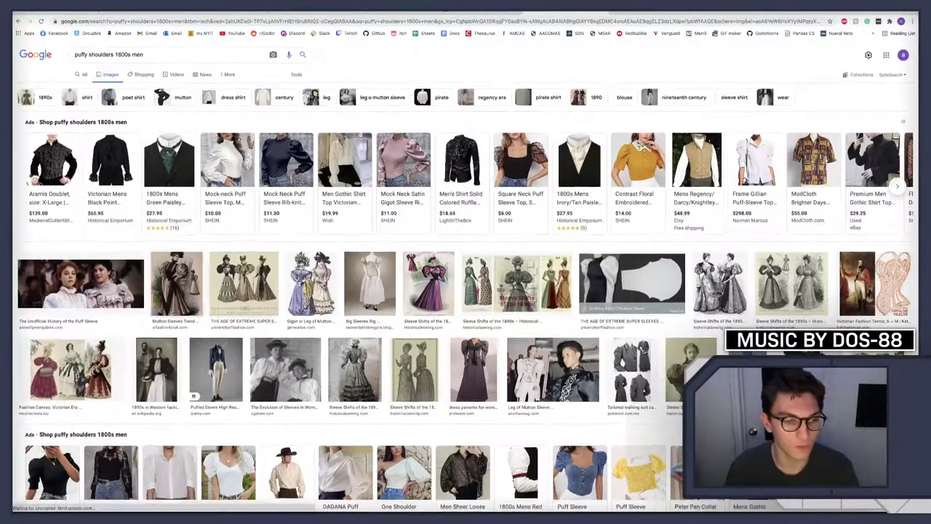
{"action": "left_click", "coordinate": [50, 465]}
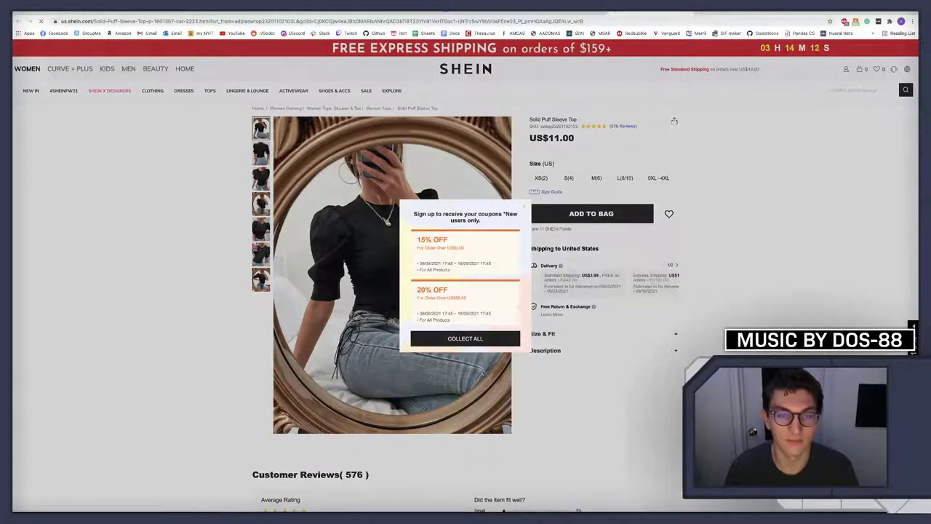
{"action": "key", "text": "alt+Left"}
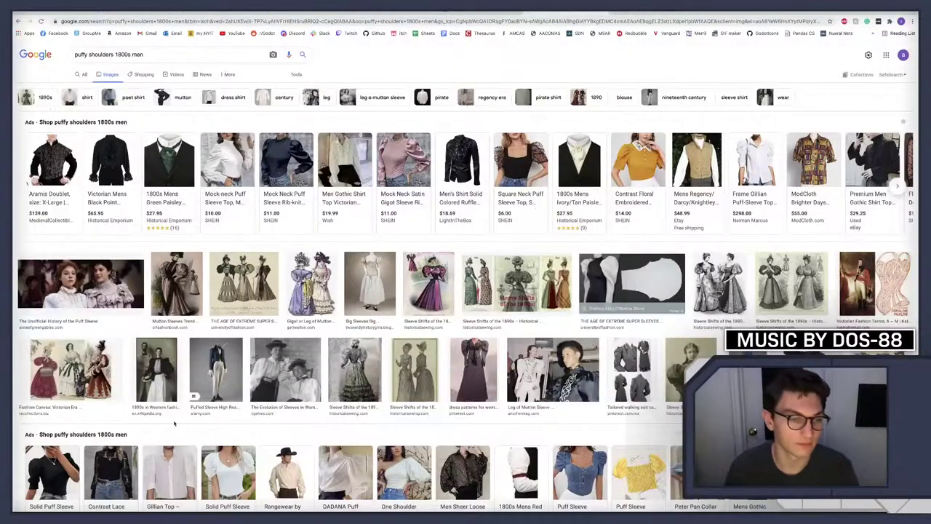
Scroll through the 'puffy shoulders 1800s men' image results for reference
{"action": "scroll", "coordinate": [174, 423], "scroll_direction": "down", "scroll_amount": 2}
{"action": "scroll", "coordinate": [218, 289], "scroll_direction": "down", "scroll_amount": 1}
{"action": "mouse_move", "coordinate": [193, 320]}
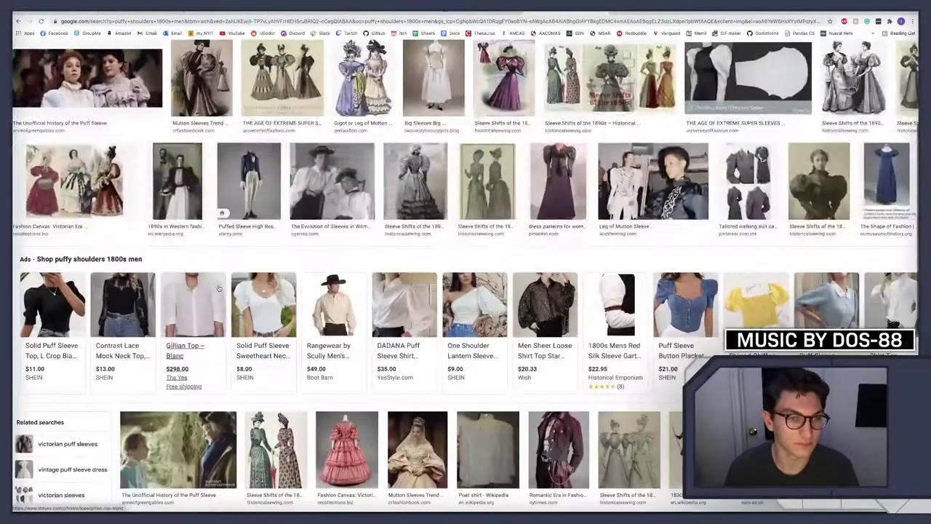
{"action": "scroll", "coordinate": [202, 288], "scroll_direction": "down", "scroll_amount": 1}
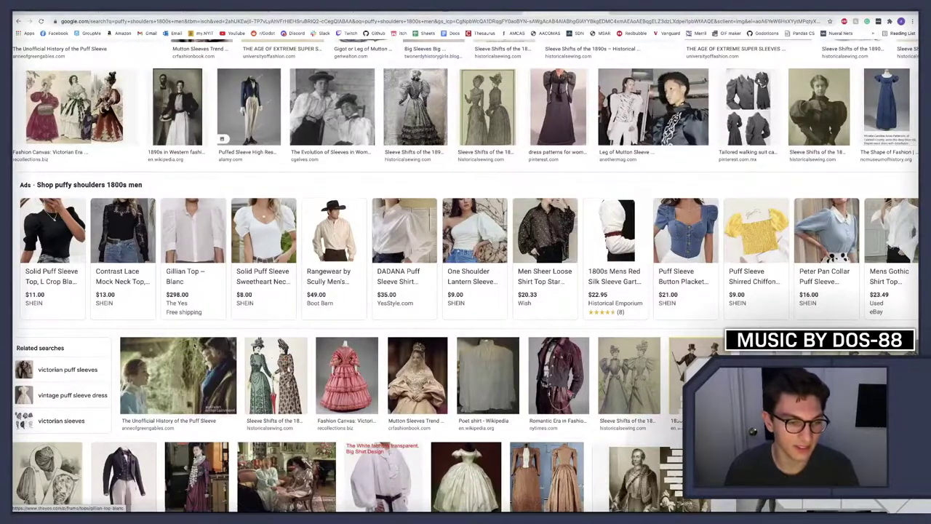
{"action": "scroll", "coordinate": [465, 276], "scroll_direction": "down", "scroll_amount": 1}
{"action": "scroll", "coordinate": [350, 304], "scroll_direction": "down", "scroll_amount": 2}
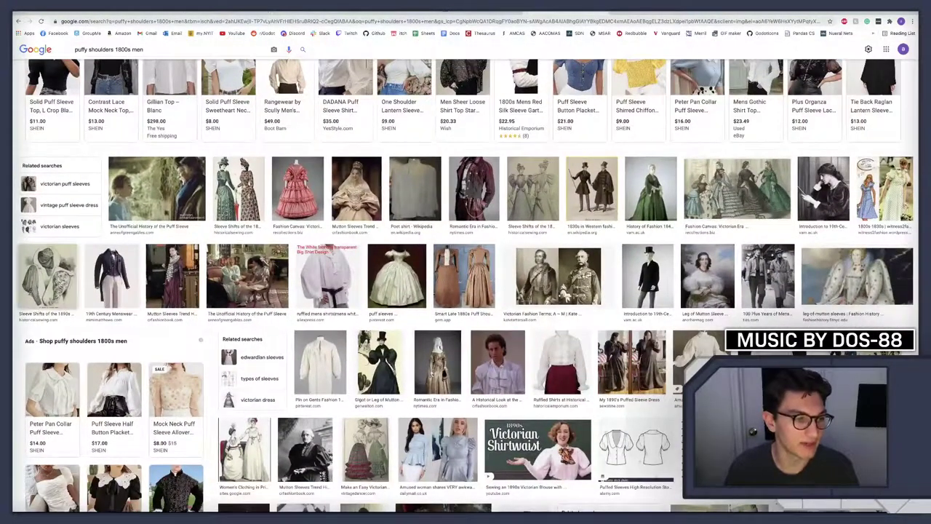
{"action": "scroll", "coordinate": [61, 284], "scroll_direction": "down", "scroll_amount": 2}
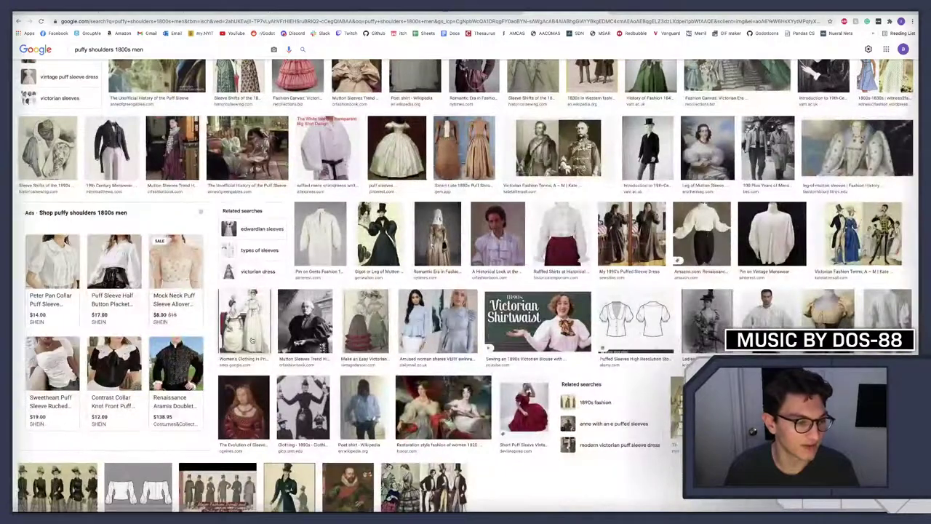
{"action": "scroll", "coordinate": [55, 219], "scroll_direction": "down", "scroll_amount": 2}
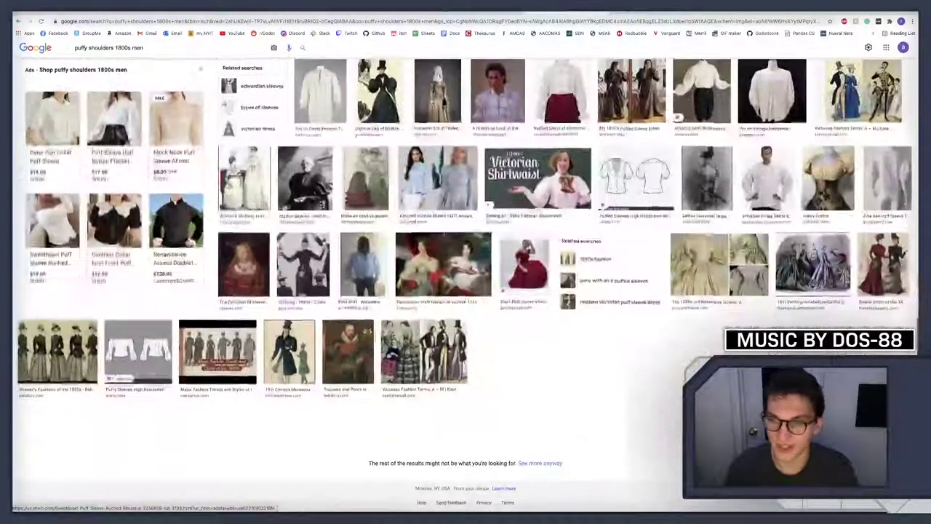
{"action": "scroll", "coordinate": [54, 218], "scroll_direction": "up", "scroll_amount": 1}
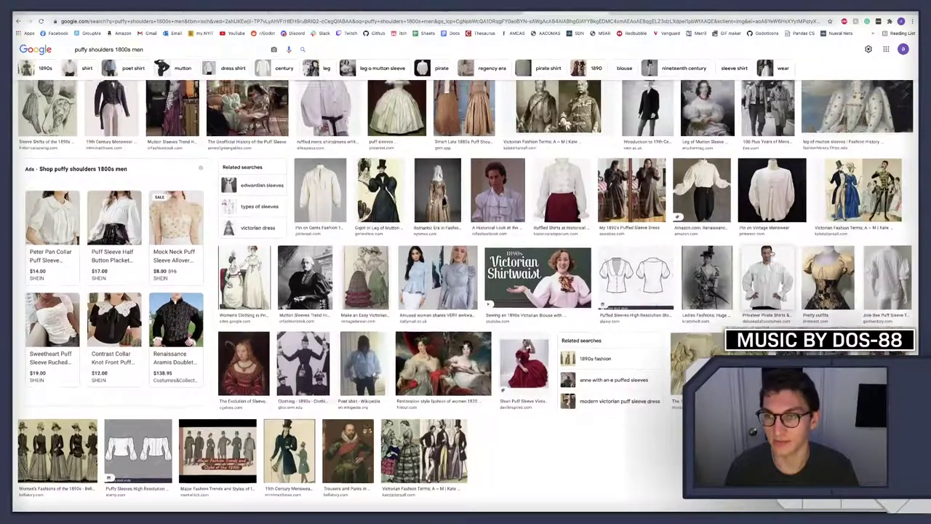
{"action": "scroll", "coordinate": [767, 266], "scroll_direction": "up", "scroll_amount": 3}
{"action": "scroll", "coordinate": [772, 254], "scroll_direction": "up", "scroll_amount": 3}
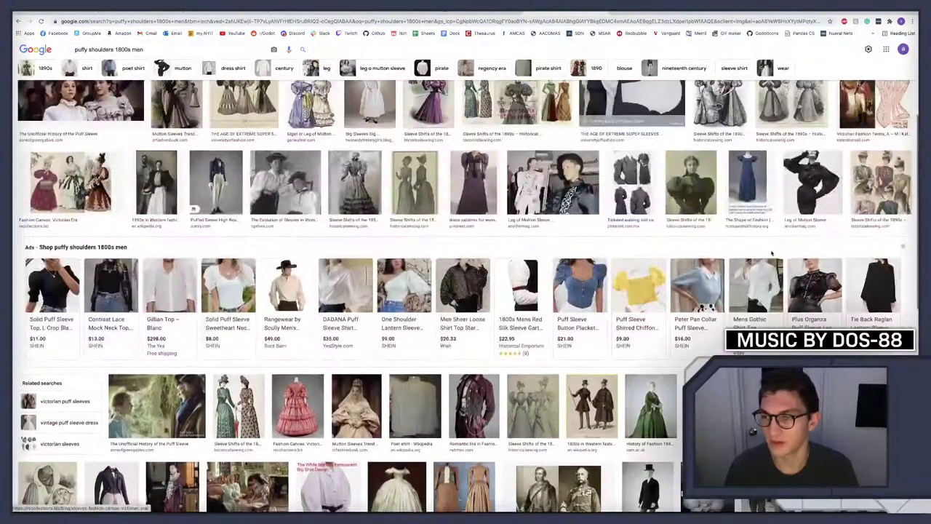
{"action": "scroll", "coordinate": [772, 254], "scroll_direction": "up", "scroll_amount": 3}
{"action": "scroll", "coordinate": [772, 254], "scroll_direction": "up", "scroll_amount": 2}
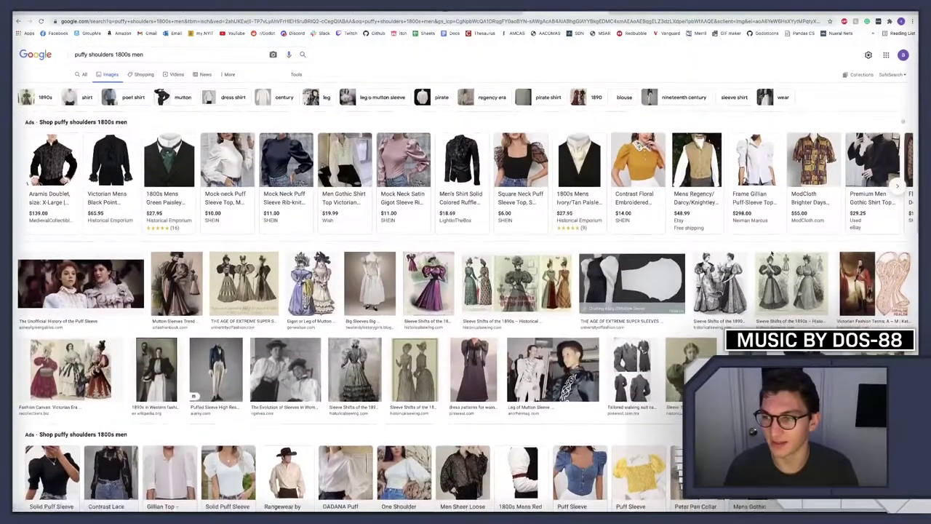
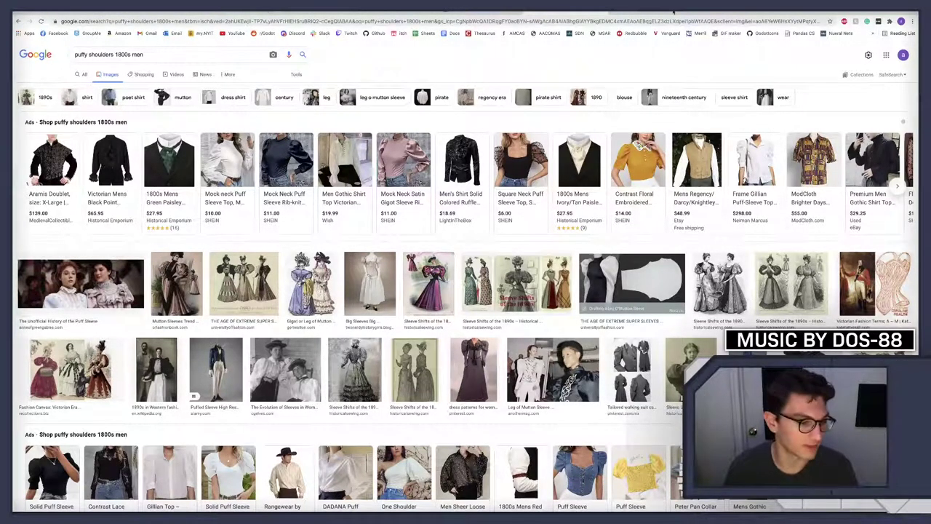
Scroll and zoom the browser in on the 'puffy shoulders 1800s men' puff-sleeve shopping results
{"action": "scroll", "coordinate": [311, 478], "scroll_direction": "down", "scroll_amount": 2}
{"action": "scroll", "coordinate": [219, 364], "scroll_direction": "down", "scroll_amount": 1}
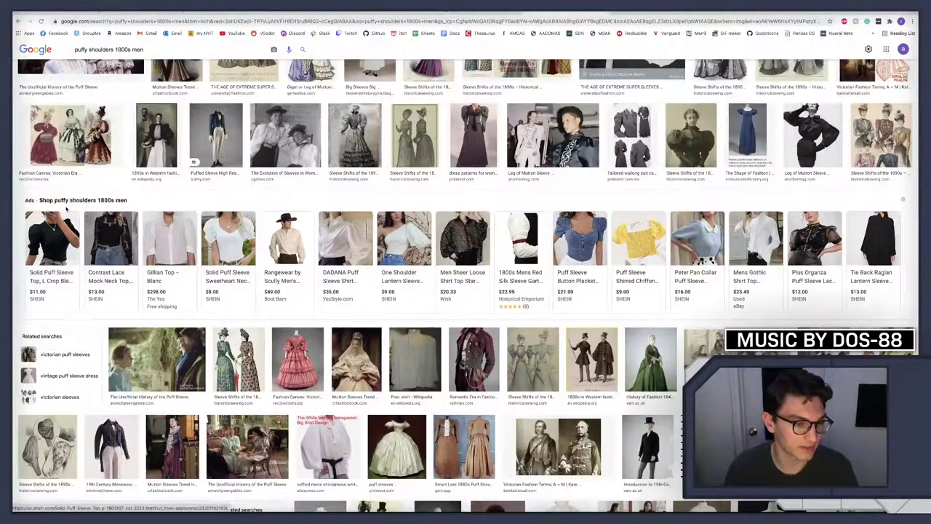
{"action": "key", "text": "ctrl+plus"}
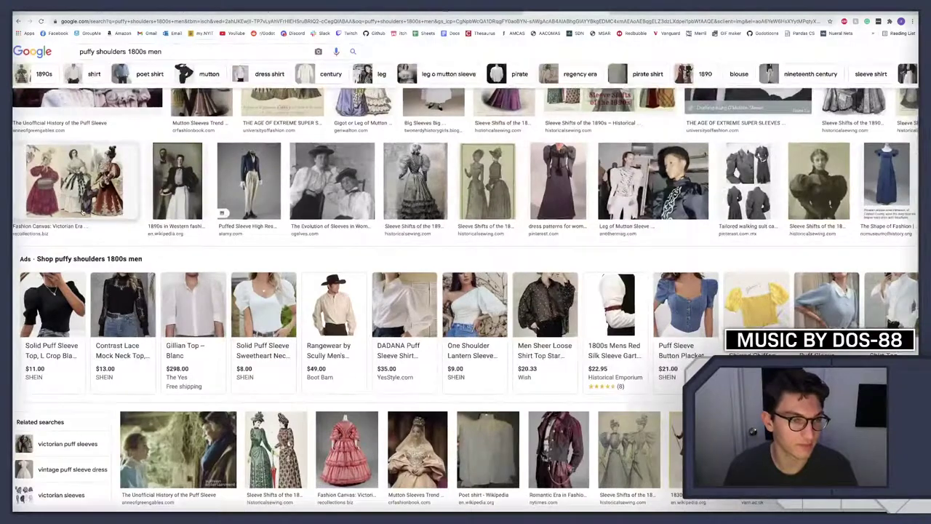
{"action": "key", "text": "ctrl+minus"}
{"action": "key", "text": "ctrl+plus"}
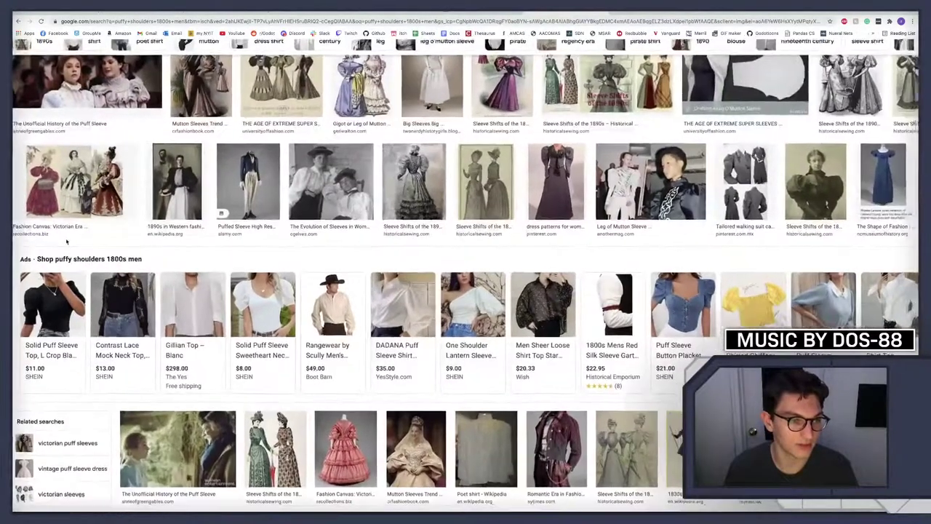
{"action": "key", "text": "ctrl+minus"}
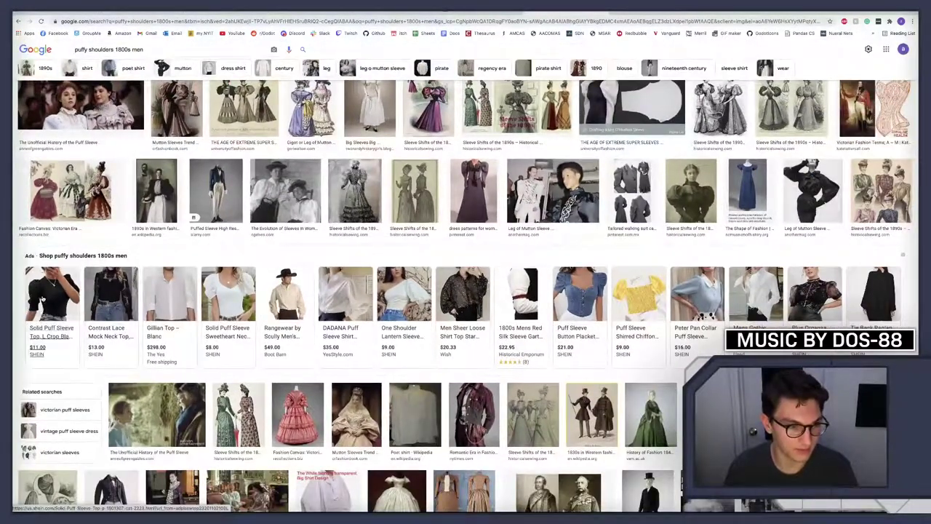
{"action": "mouse_move", "coordinate": [51, 320]}
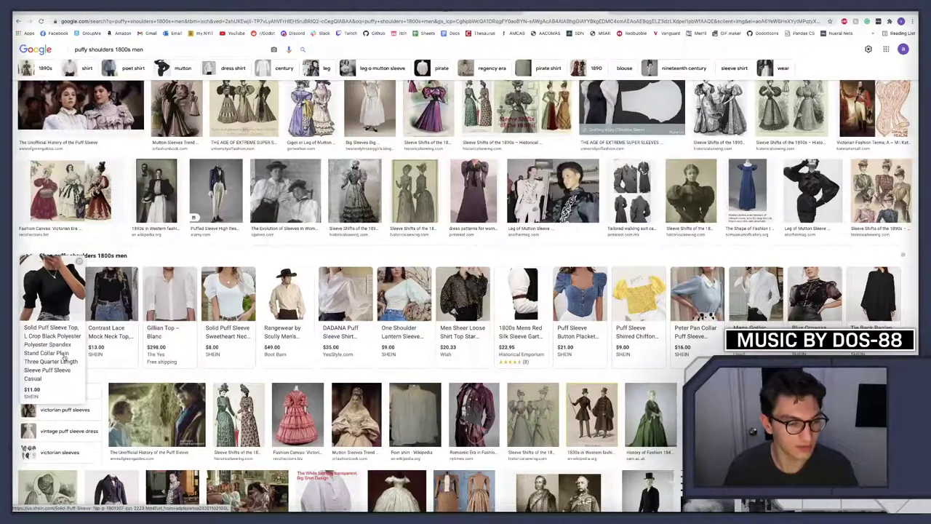
{"action": "key", "text": "ctrl+plus"}
{"action": "key", "text": "ctrl+plus"}
{"action": "key", "text": "ctrl+plus"}
{"action": "scroll", "coordinate": [185, 254], "scroll_direction": "up", "scroll_amount": 1}
{"action": "scroll", "coordinate": [185, 255], "scroll_direction": "up", "scroll_amount": 1}
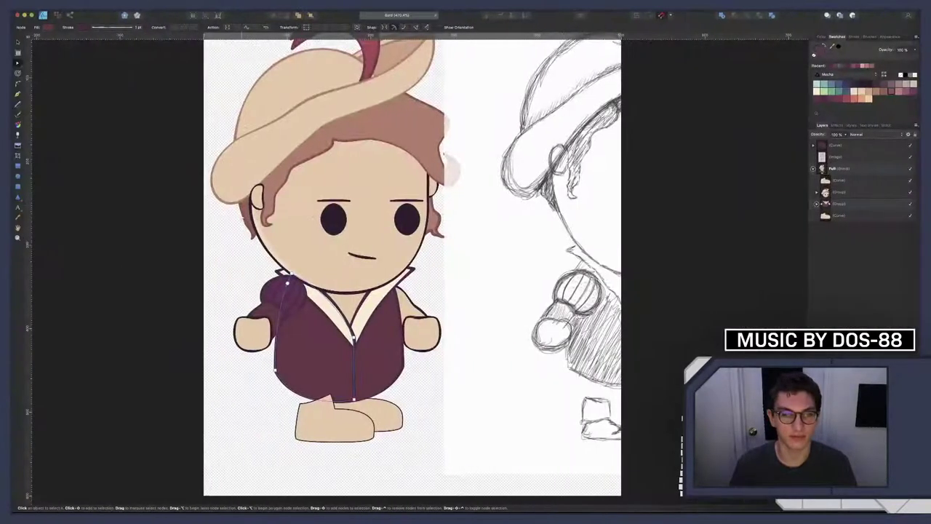
Select the shoulder puff, briefly tint the reference sketch lines tan, then restore dark grey
{"action": "left_click", "coordinate": [860, 144]}
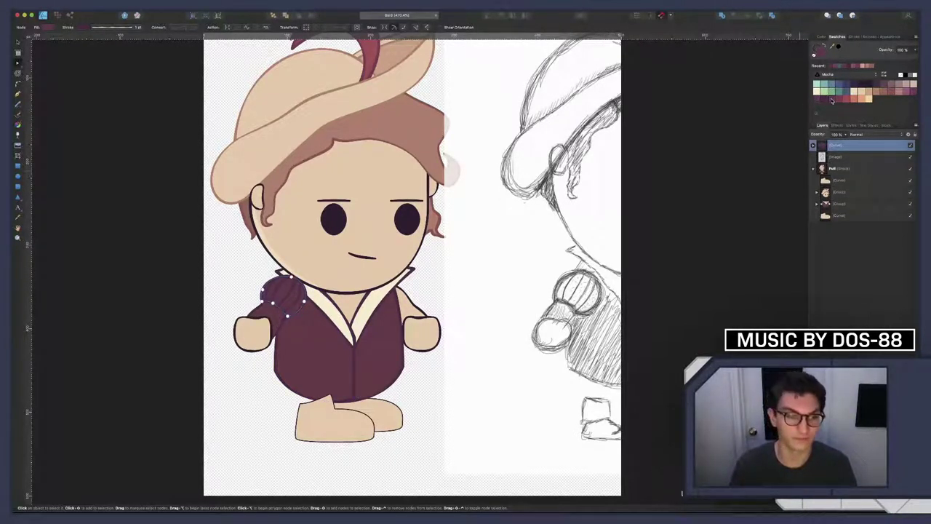
{"action": "left_click", "coordinate": [829, 157]}
{"action": "scroll", "coordinate": [426, 291], "scroll_direction": "down", "scroll_amount": 5}
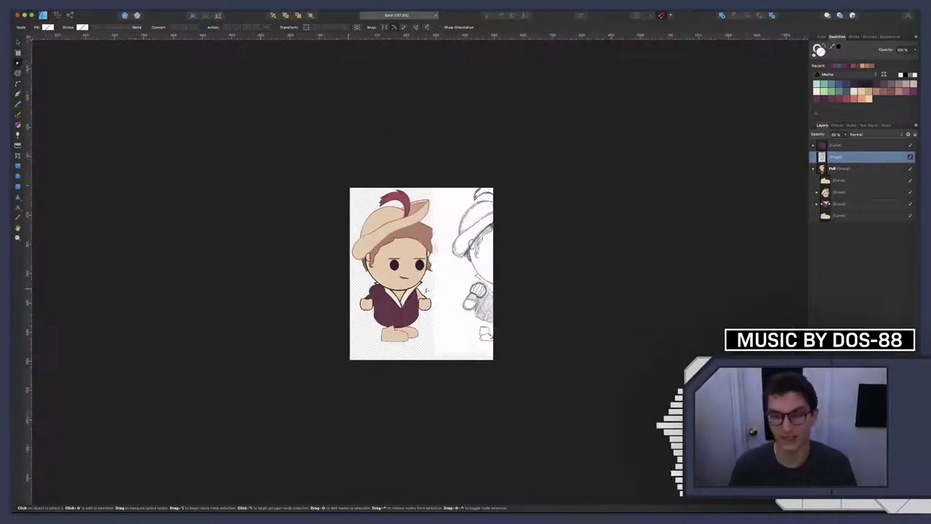
{"action": "scroll", "coordinate": [473, 262], "scroll_direction": "up", "scroll_amount": 5}
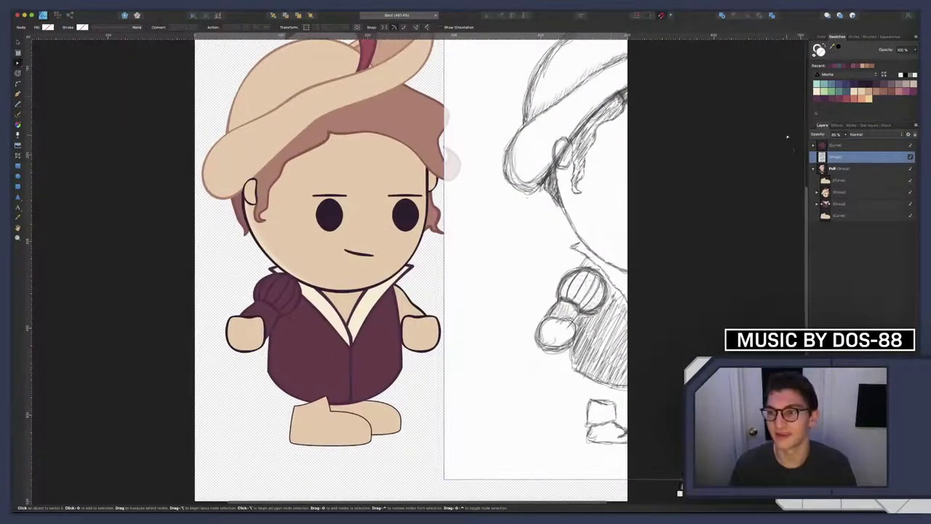
{"action": "left_click", "coordinate": [816, 91]}
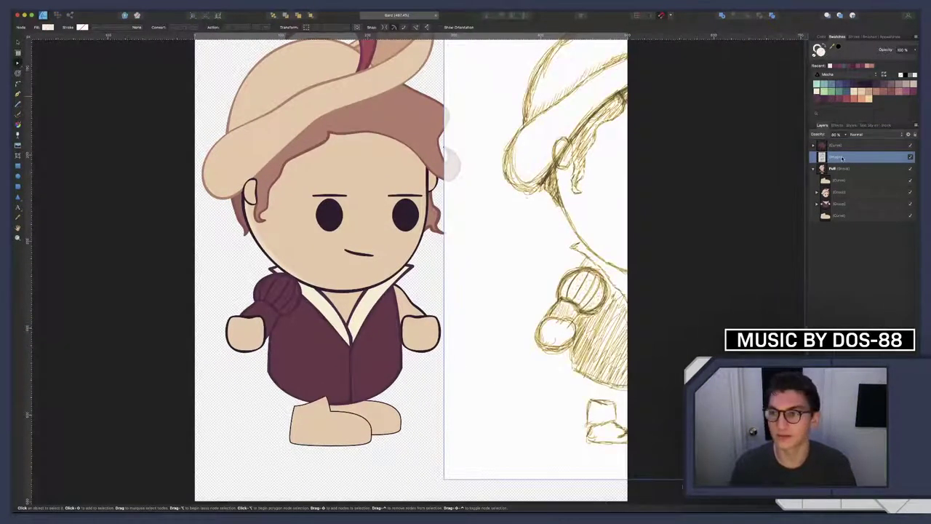
{"action": "left_click", "coordinate": [831, 145]}
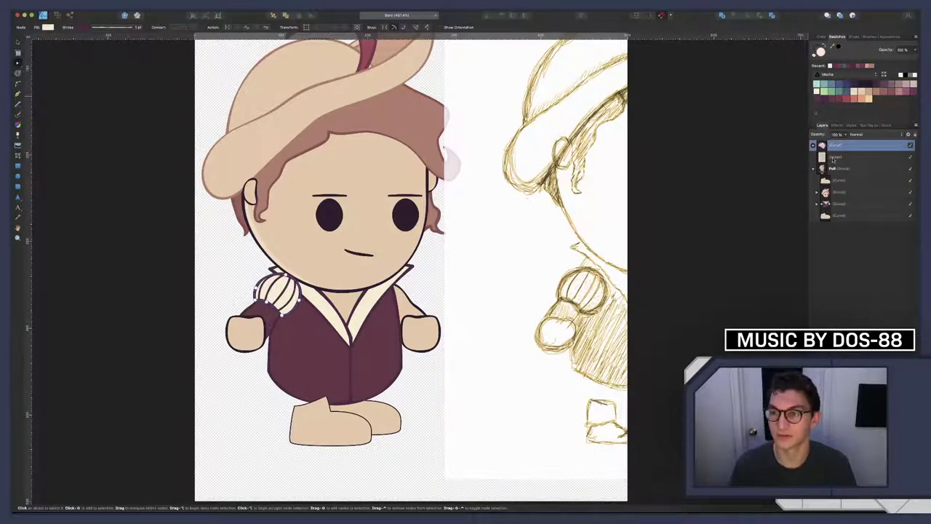
{"action": "left_click", "coordinate": [833, 158]}
{"action": "left_click", "coordinate": [814, 56]}
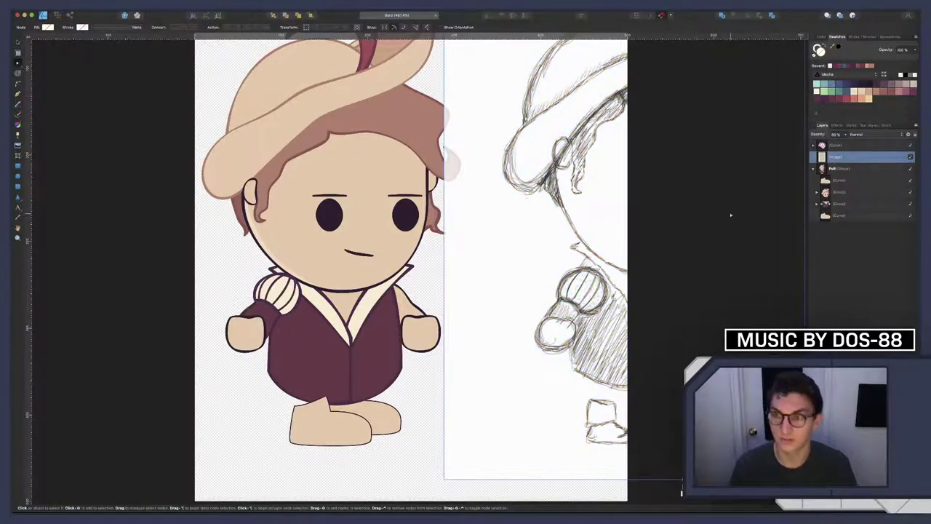
Try darker fills on the shoulder puff, then settle on a light cream fill
{"action": "left_click", "coordinate": [835, 146]}
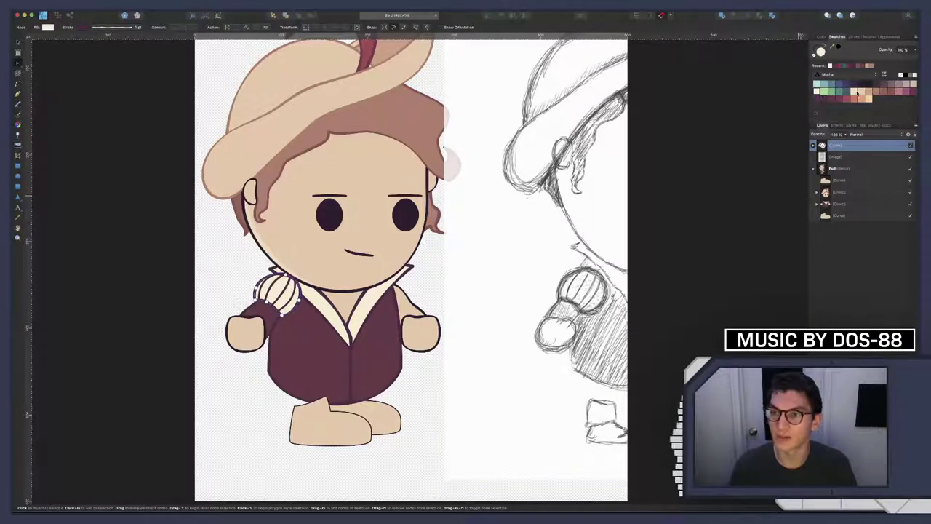
{"action": "left_click", "coordinate": [855, 91]}
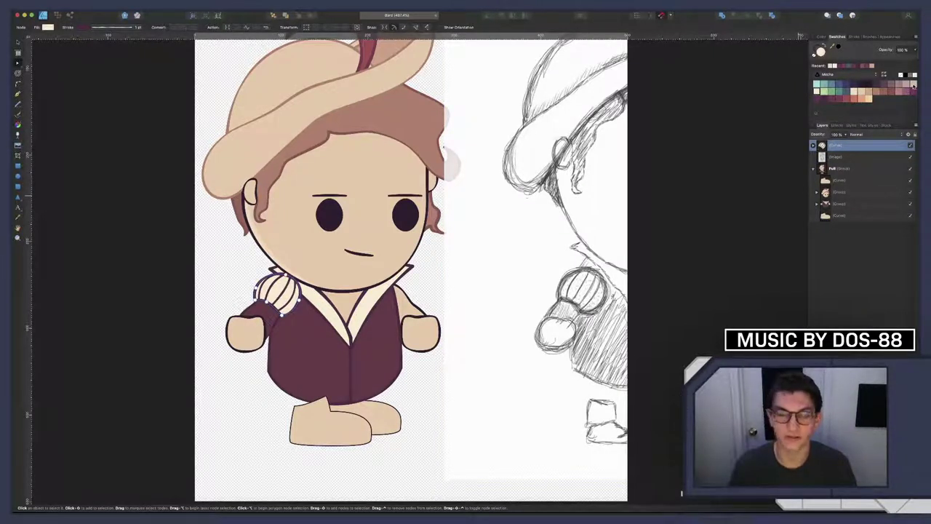
{"action": "left_click", "coordinate": [914, 86]}
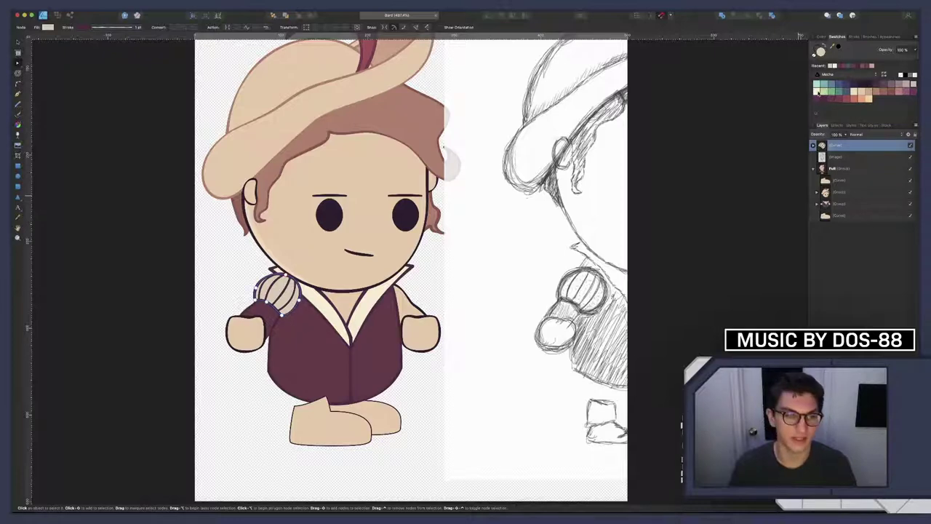
{"action": "left_click", "coordinate": [818, 92]}
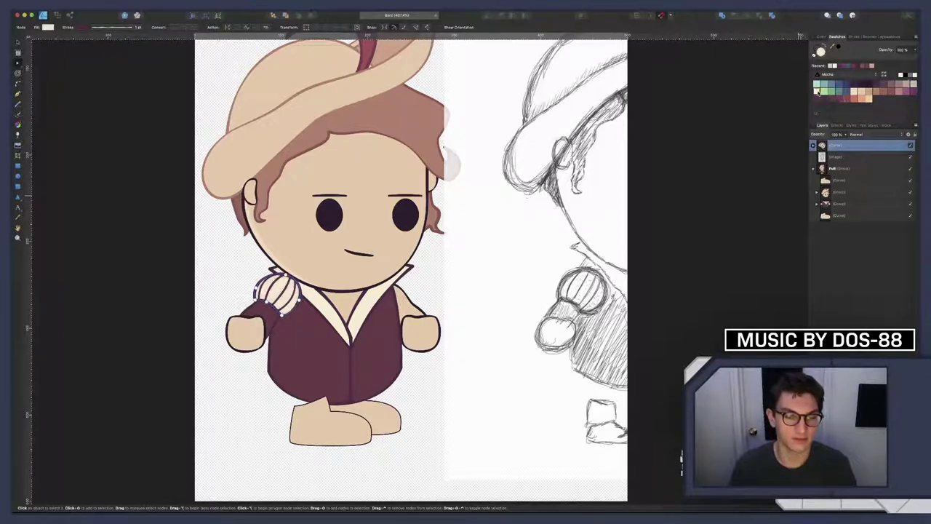
Deselect, expand the body and Arm groups in Layers, and select the left Arm group
{"action": "left_click", "coordinate": [207, 280]}
{"action": "scroll", "coordinate": [299, 323], "scroll_direction": "up", "scroll_amount": 3}
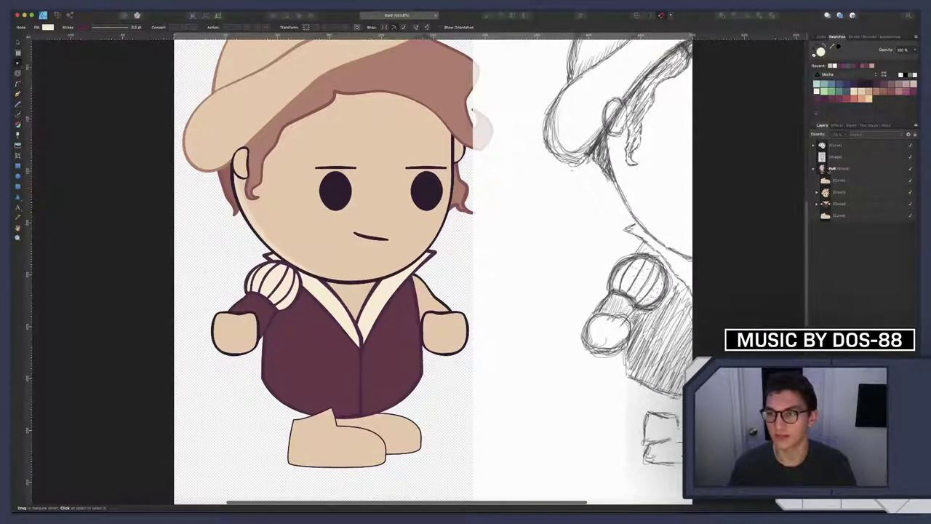
{"action": "left_click", "coordinate": [816, 204]}
{"action": "left_click", "coordinate": [821, 216]}
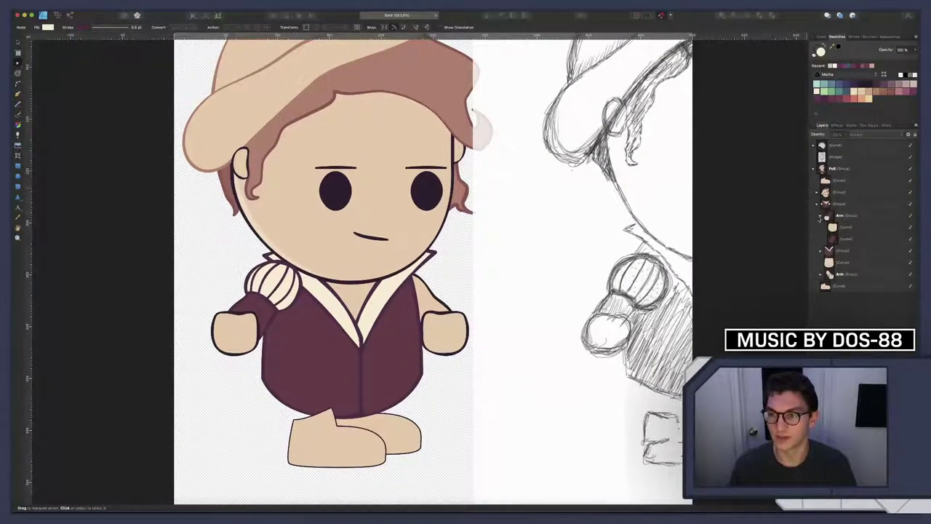
{"action": "left_click", "coordinate": [821, 216]}
{"action": "left_click", "coordinate": [841, 216]}
Duplicate and flip the left Arm group as a first try, then discard the extra copy
{"action": "key", "text": "super+j"}
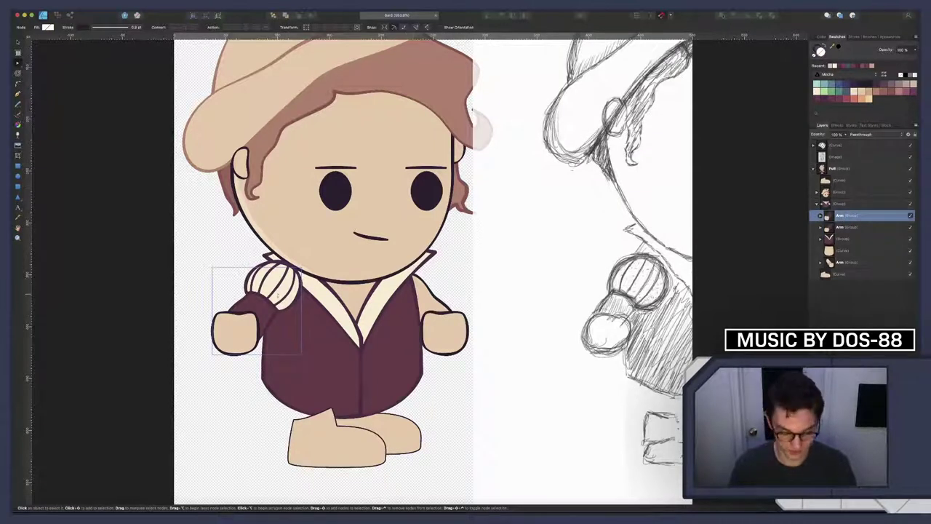
{"action": "right_click", "coordinate": [277, 294]}
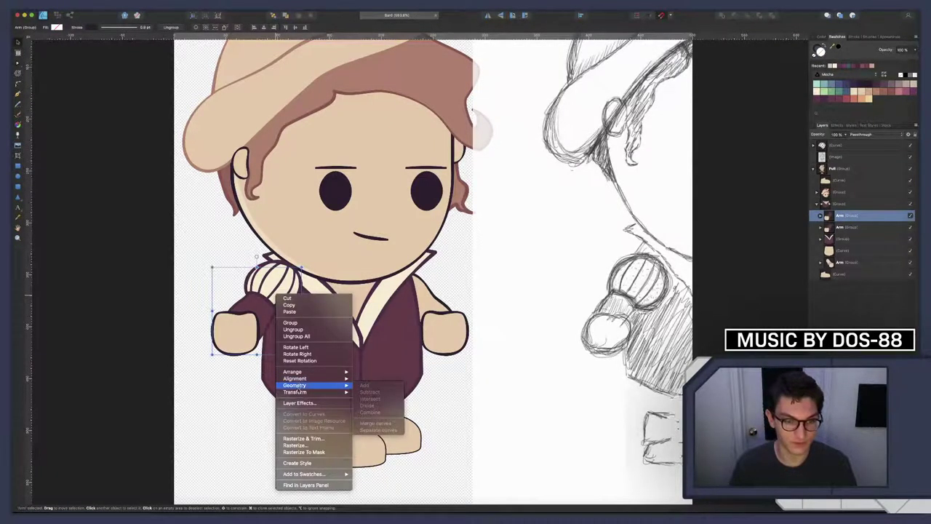
{"action": "mouse_move", "coordinate": [295, 391]}
{"action": "left_click", "coordinate": [376, 411]}
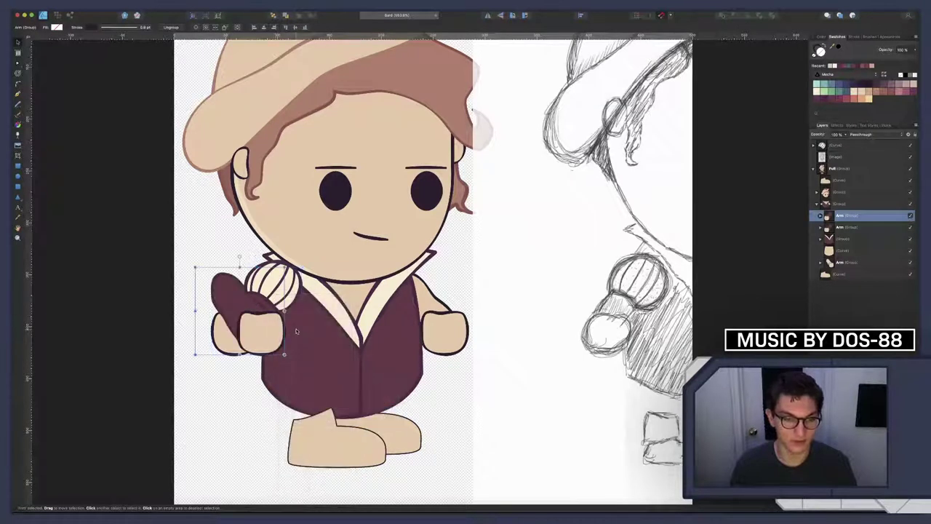
{"action": "left_click_drag", "start_coordinate": [262, 312], "coordinate": [279, 312]}
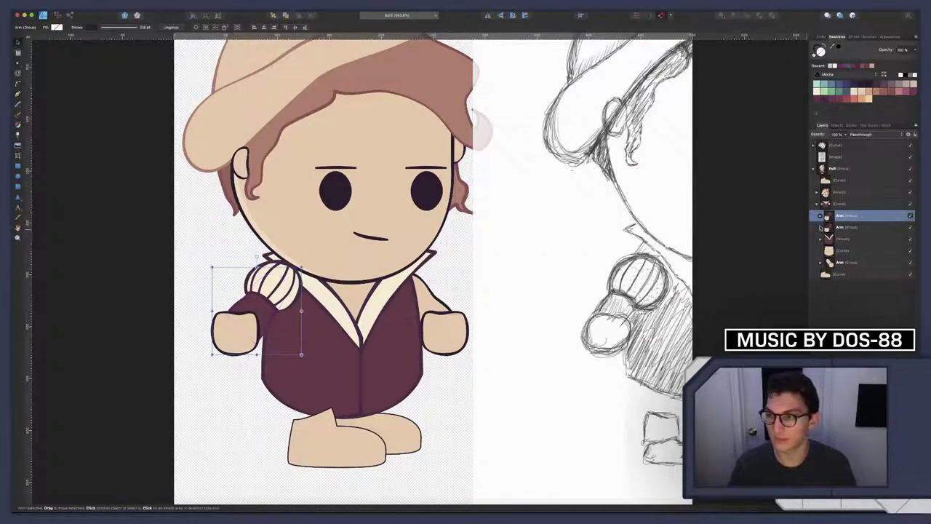
{"action": "left_click_drag", "start_coordinate": [821, 227], "coordinate": [822, 218]}
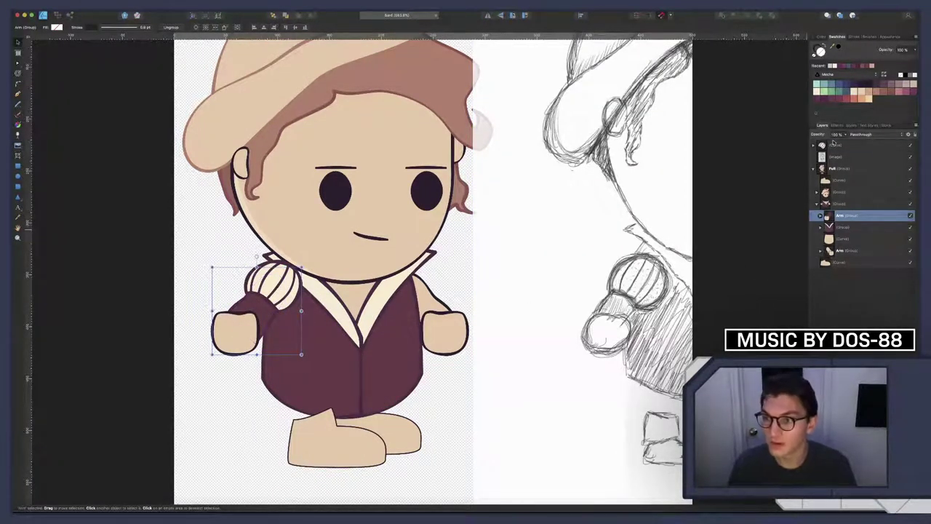
Duplicate the left Arm group, flip it, and place it on the right shoulder behind the torso
{"action": "left_click", "coordinate": [862, 217]}
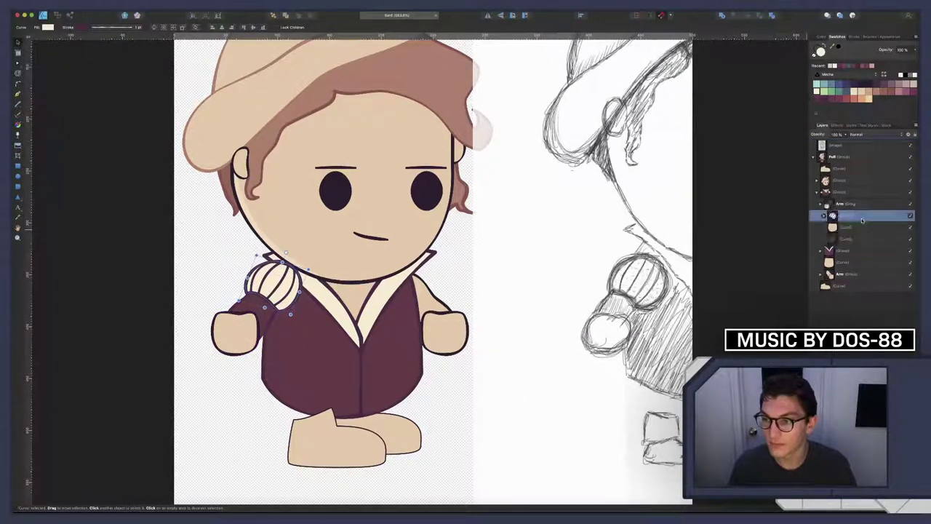
{"action": "left_click", "coordinate": [821, 205]}
{"action": "left_click", "coordinate": [845, 207]}
{"action": "key", "text": "ctrl+j"}
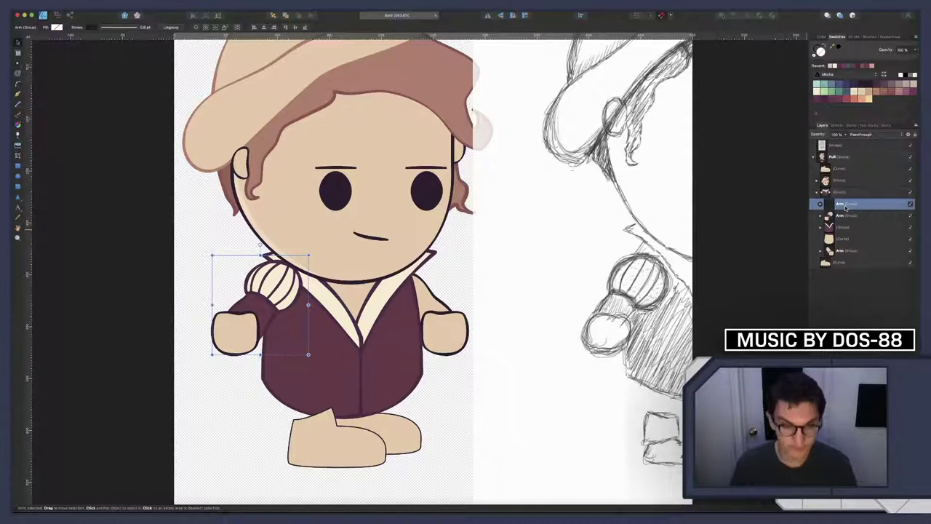
{"action": "right_click", "coordinate": [240, 328]}
{"action": "mouse_move", "coordinate": [255, 394]}
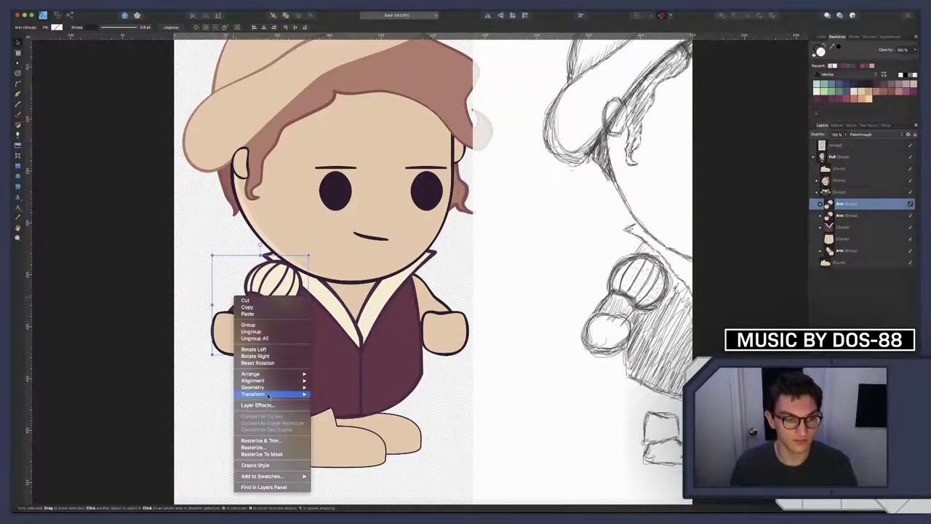
{"action": "left_click", "coordinate": [335, 401]}
{"action": "scroll", "coordinate": [303, 349], "scroll_direction": "down", "scroll_amount": 1}
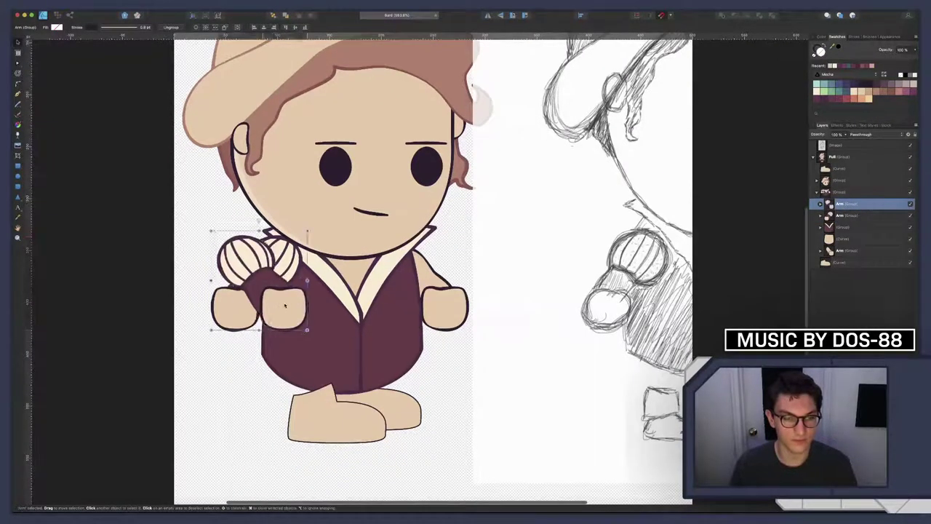
{"action": "left_click_drag", "start_coordinate": [281, 315], "coordinate": [442, 314]}
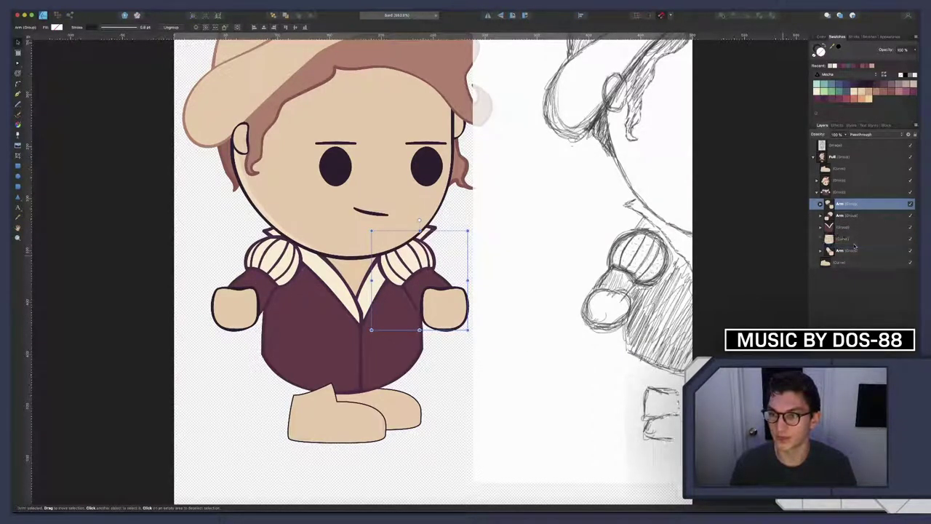
{"action": "left_click_drag", "start_coordinate": [855, 205], "coordinate": [849, 251]}
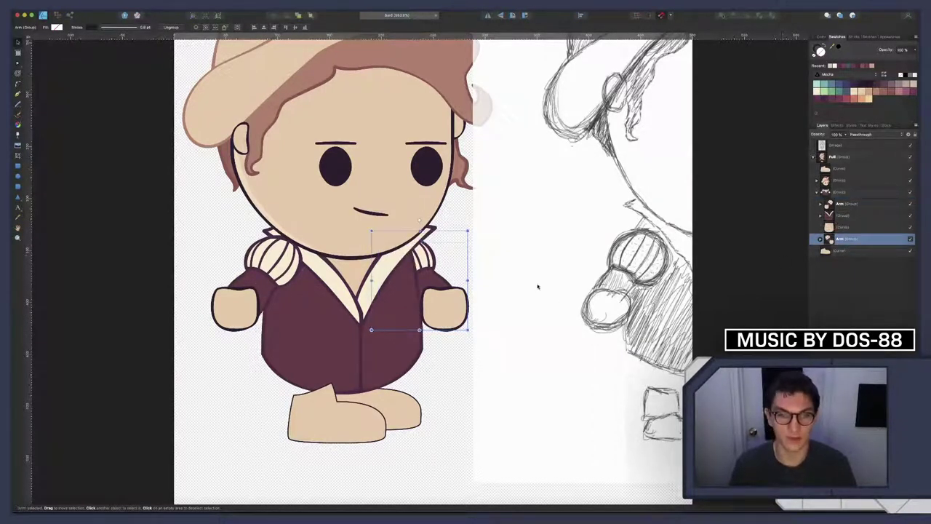
Select the left arm, expand its group in Layers, and pick one of its curves
{"action": "scroll", "coordinate": [509, 290], "scroll_direction": "left", "scroll_amount": 5}
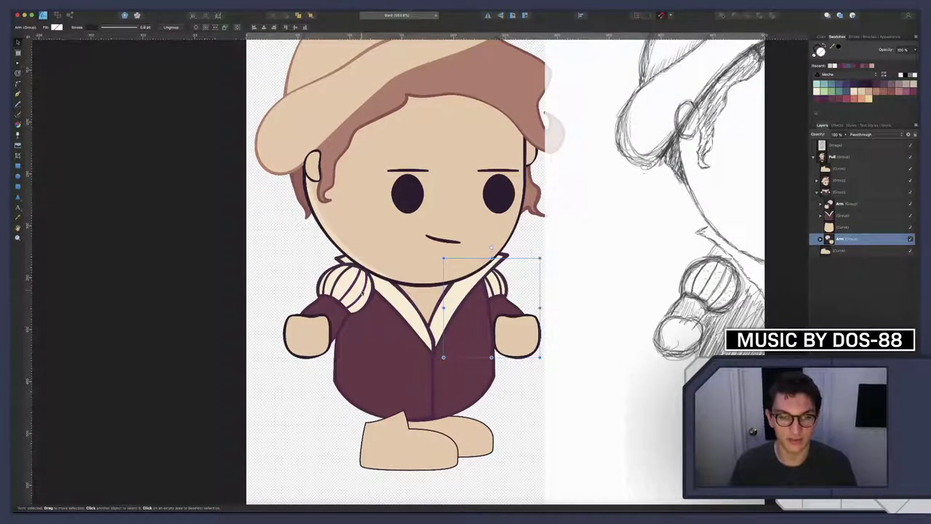
{"action": "left_click", "coordinate": [349, 291]}
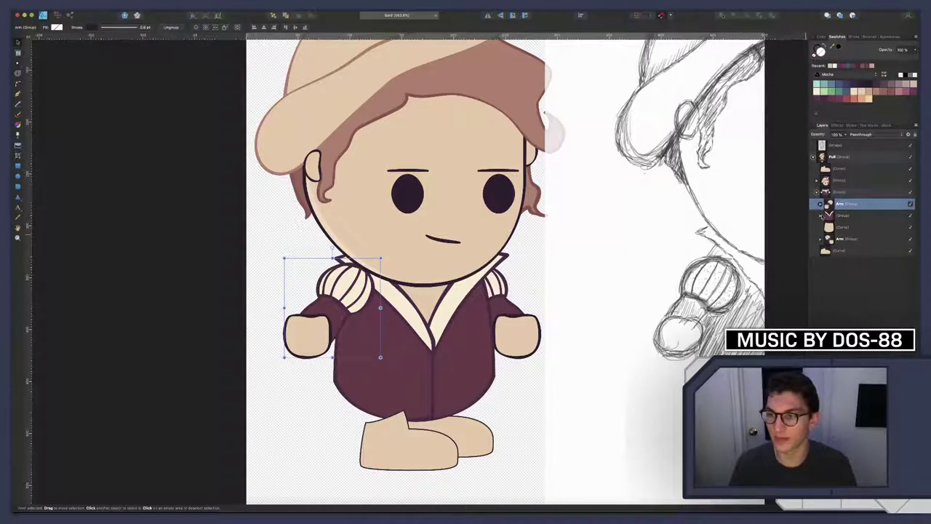
{"action": "left_click", "coordinate": [820, 216]}
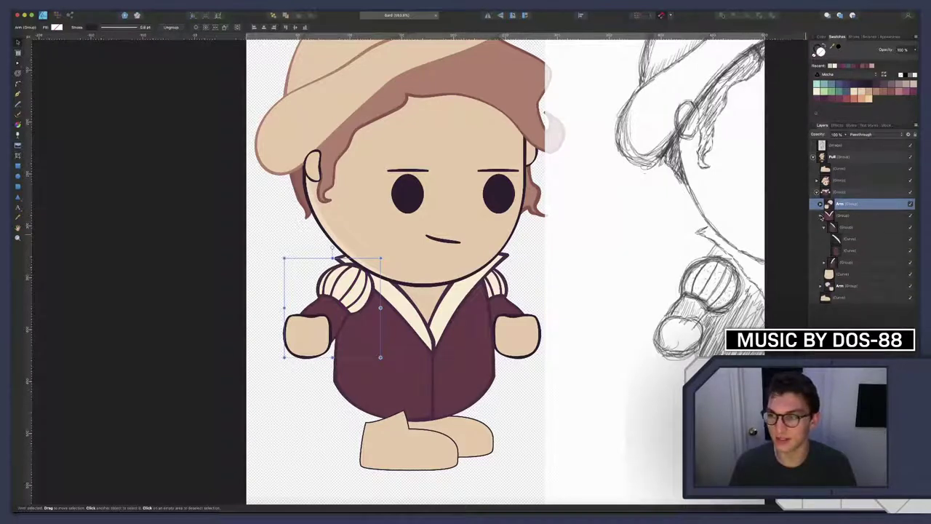
{"action": "left_click", "coordinate": [835, 238]}
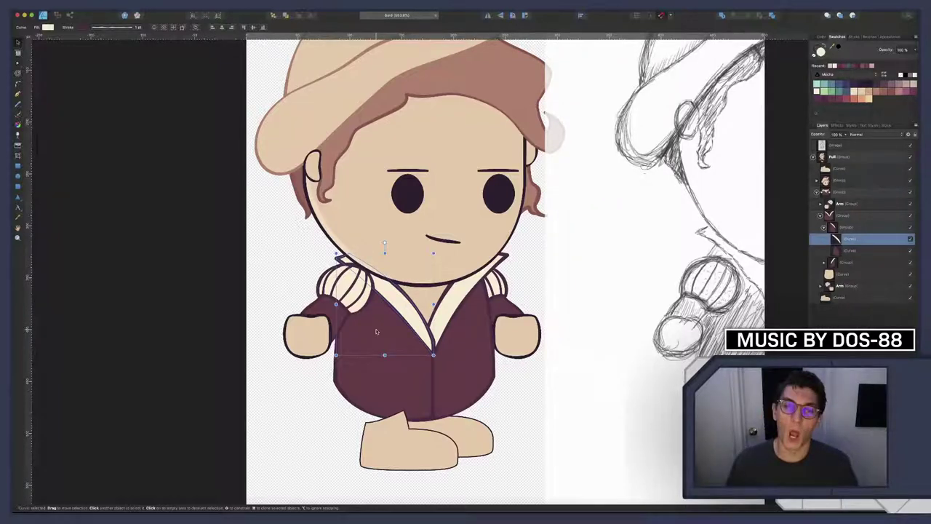
Scroll around the drawing and clear the current selection
{"action": "scroll", "coordinate": [377, 324], "scroll_direction": "up", "scroll_amount": 2}
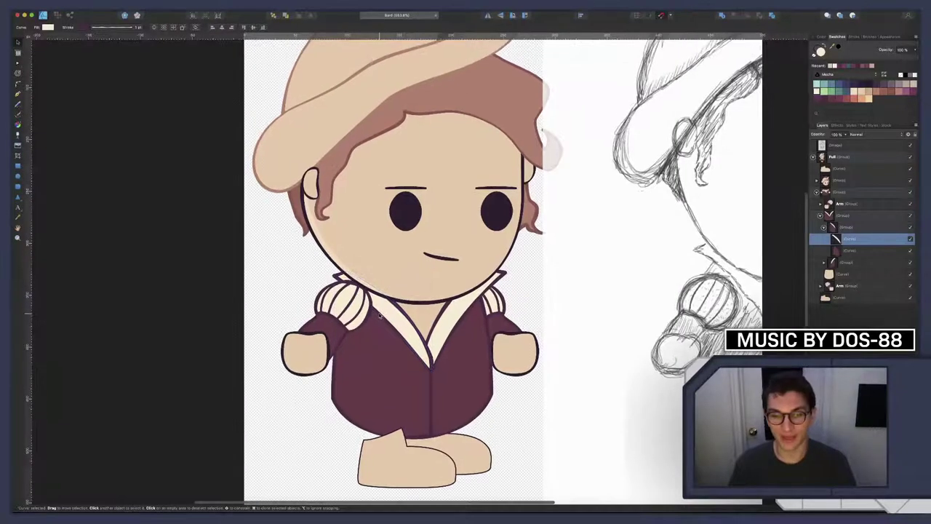
{"action": "scroll", "coordinate": [379, 314], "scroll_direction": "down", "scroll_amount": 3}
{"action": "scroll", "coordinate": [371, 315], "scroll_direction": "down", "scroll_amount": 3}
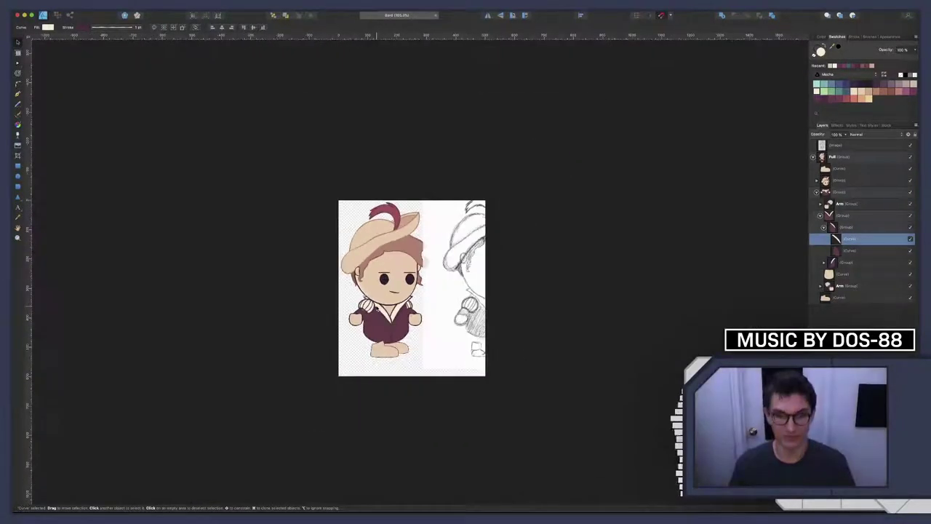
{"action": "scroll", "coordinate": [368, 316], "scroll_direction": "up", "scroll_amount": 3}
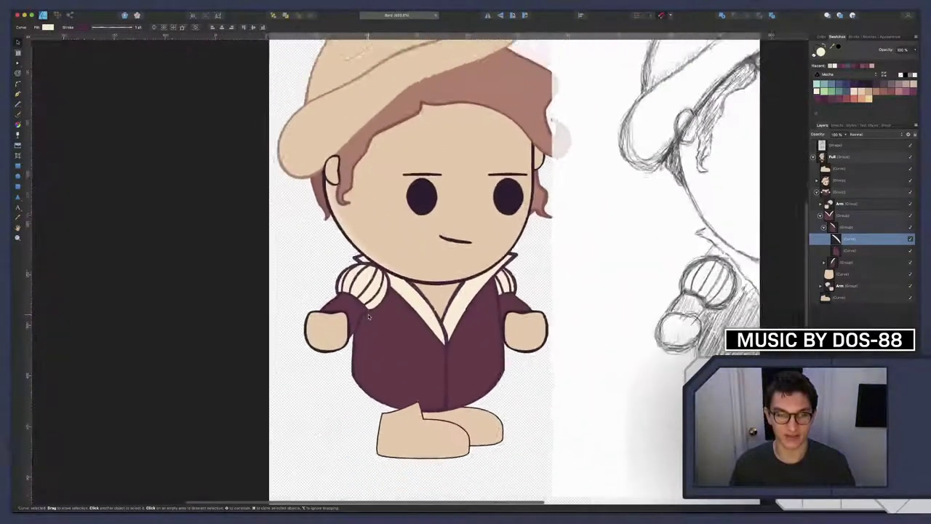
{"action": "scroll", "coordinate": [368, 316], "scroll_direction": "down", "scroll_amount": 4}
{"action": "scroll", "coordinate": [367, 315], "scroll_direction": "down", "scroll_amount": 1}
{"action": "left_click", "coordinate": [422, 413]}
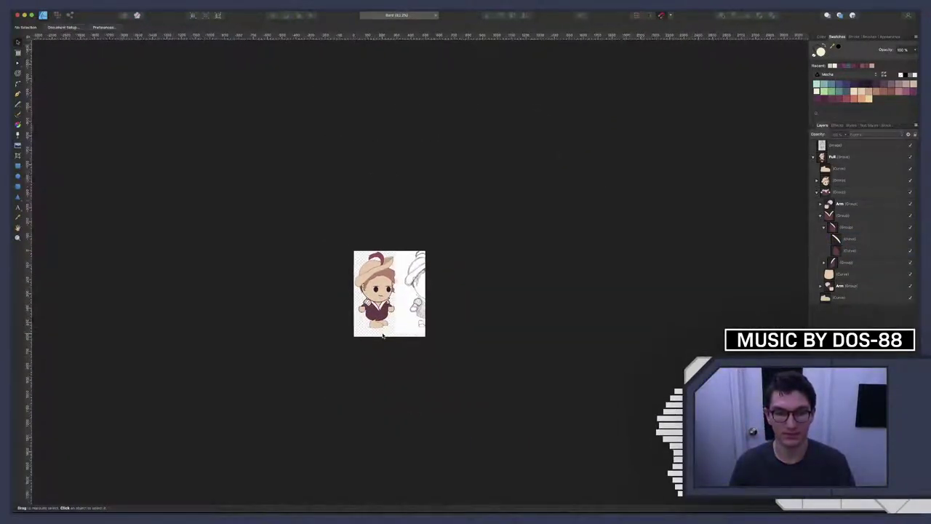
{"action": "scroll", "coordinate": [374, 316], "scroll_direction": "down", "scroll_amount": 2}
{"action": "scroll", "coordinate": [374, 316], "scroll_direction": "up", "scroll_amount": 2}
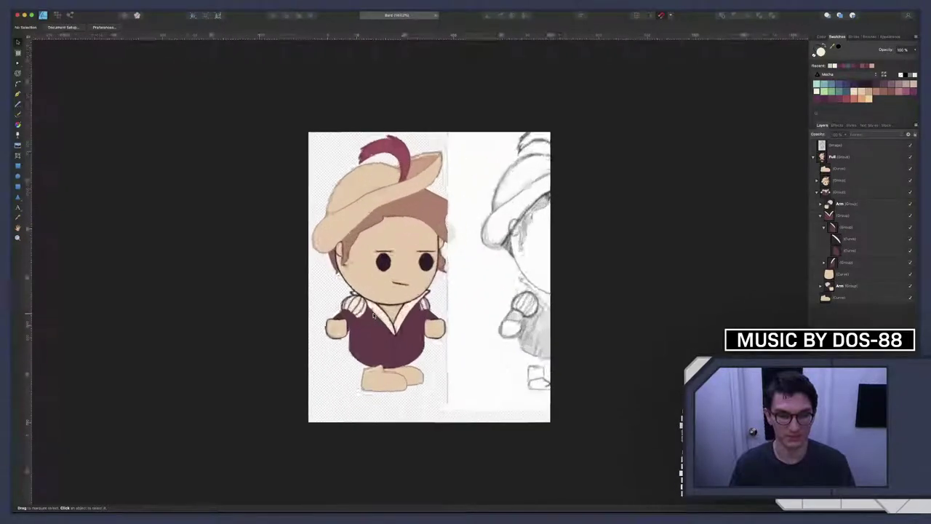
{"action": "scroll", "coordinate": [374, 316], "scroll_direction": "up", "scroll_amount": 2}
{"action": "scroll", "coordinate": [374, 315], "scroll_direction": "up", "scroll_amount": 2}
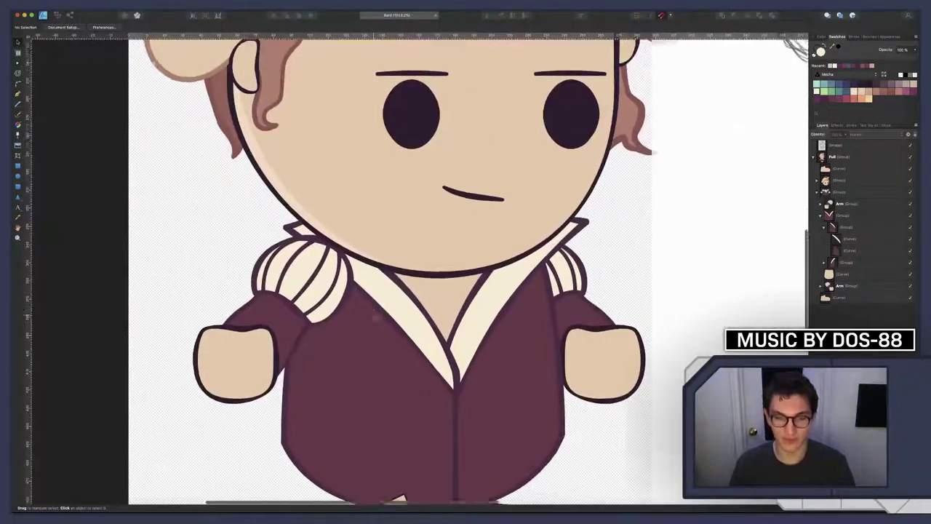
{"action": "scroll", "coordinate": [374, 315], "scroll_direction": "down", "scroll_amount": 3}
{"action": "scroll", "coordinate": [374, 316], "scroll_direction": "down", "scroll_amount": 1}
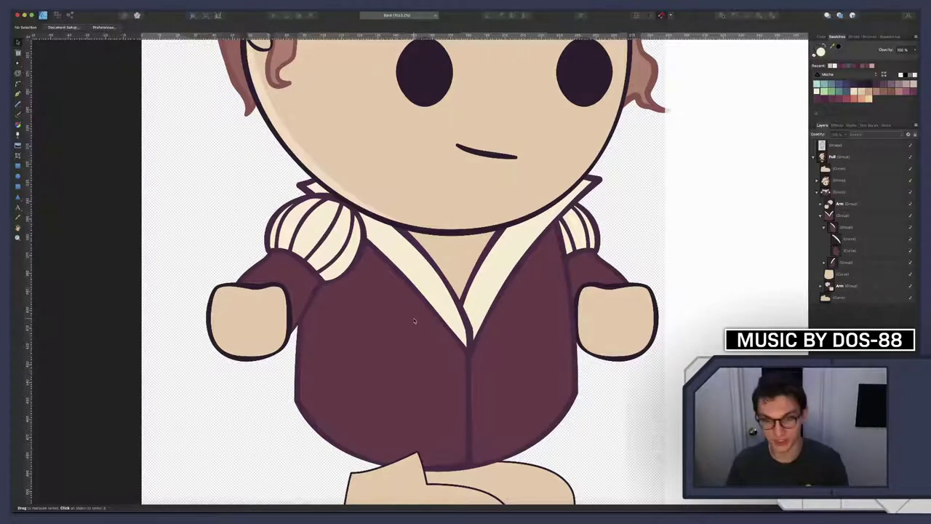
Select the coat torso shape and start a new Pen curve at the collar's V
{"action": "left_click", "coordinate": [820, 217]}
{"action": "left_click", "coordinate": [488, 289]}
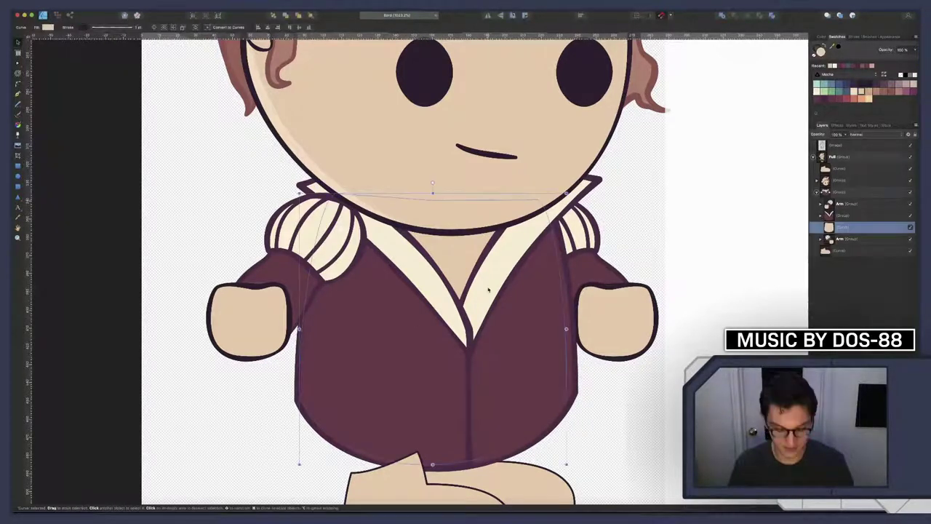
{"action": "scroll", "coordinate": [488, 289], "scroll_direction": "up", "scroll_amount": 2}
{"action": "key", "text": "p"}
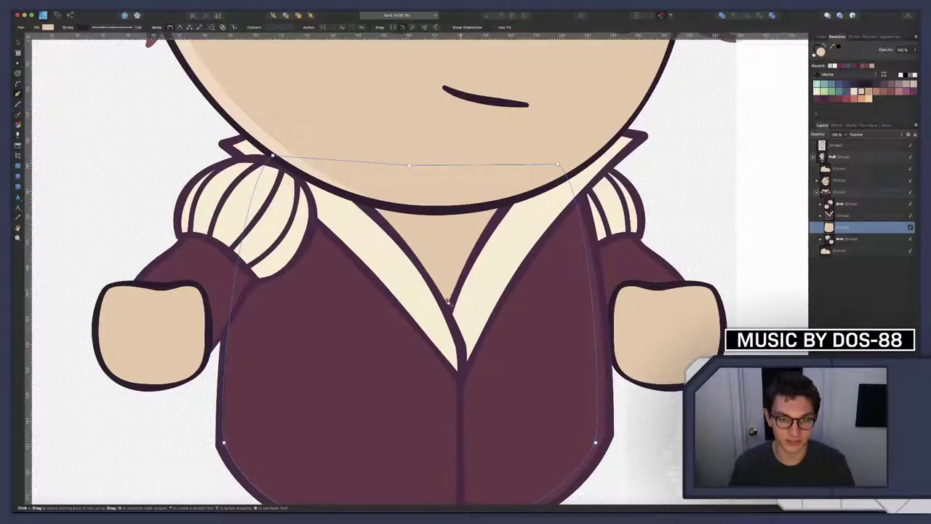
{"action": "left_click_drag", "start_coordinate": [447, 300], "coordinate": [460, 262]}
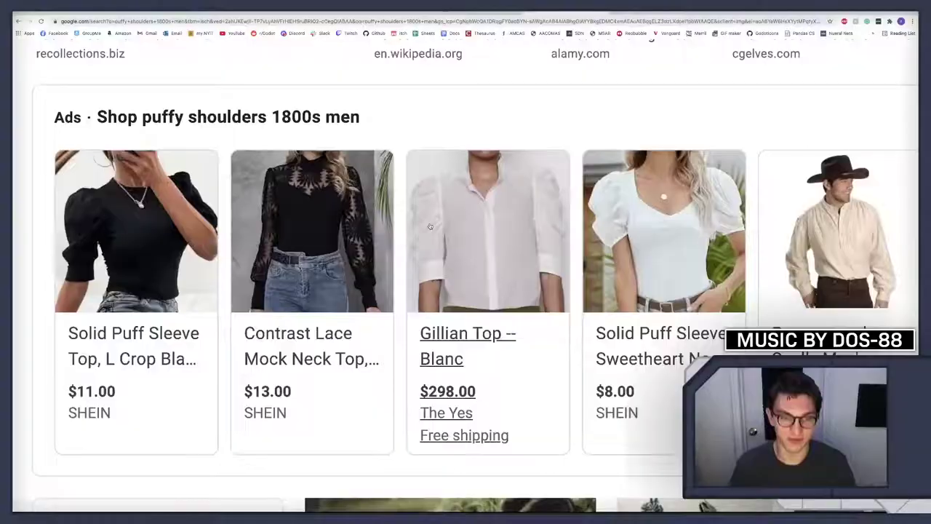
Search Google Images for 'vector body hair' and open a curly body hair result
{"action": "key", "text": "ctrl+l"}
{"action": "type", "text": "vector"}
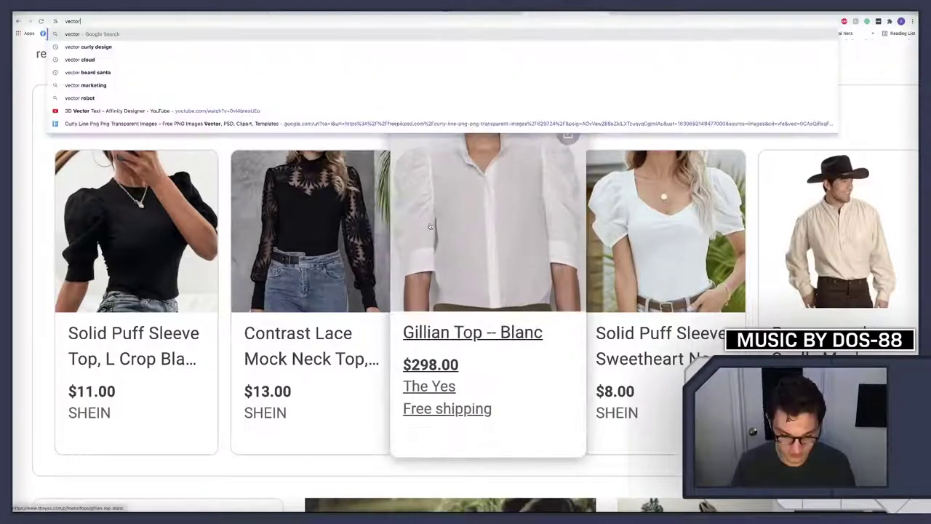
{"action": "type", "text": " body hair"}
{"action": "key", "text": "Return"}
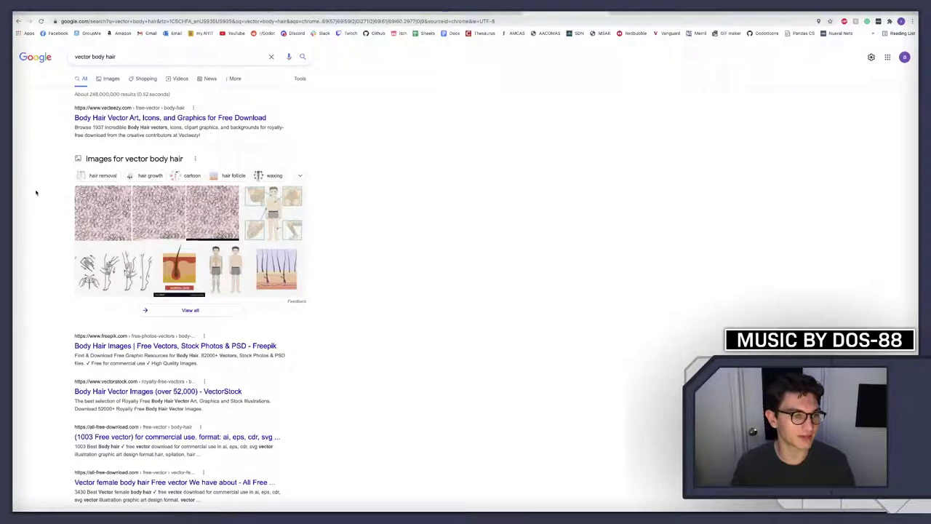
{"action": "left_click", "coordinate": [112, 79]}
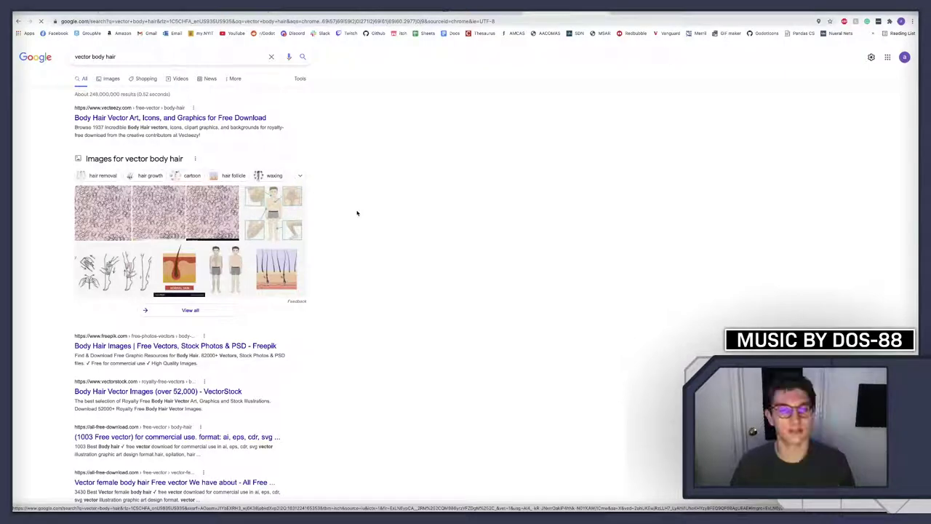
{"action": "scroll", "coordinate": [176, 182], "scroll_direction": "up", "scroll_amount": 5}
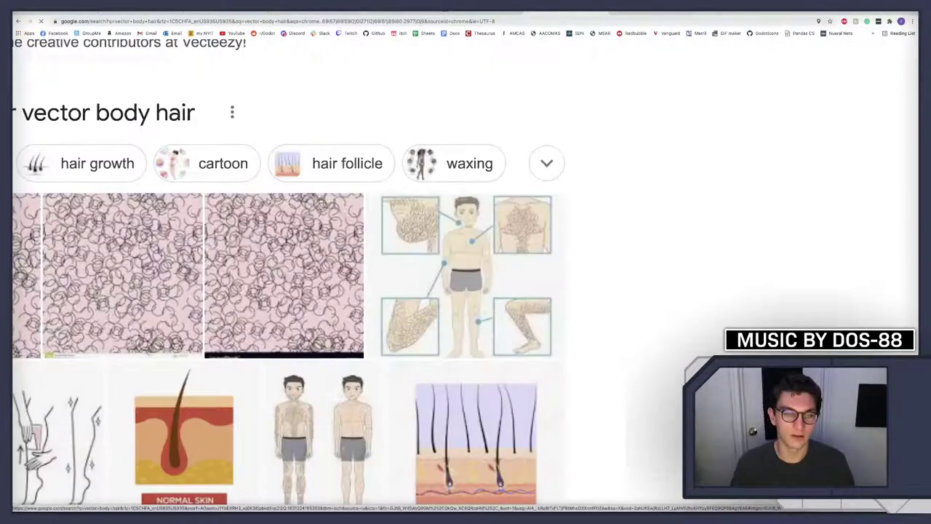
{"action": "left_click", "coordinate": [269, 201]}
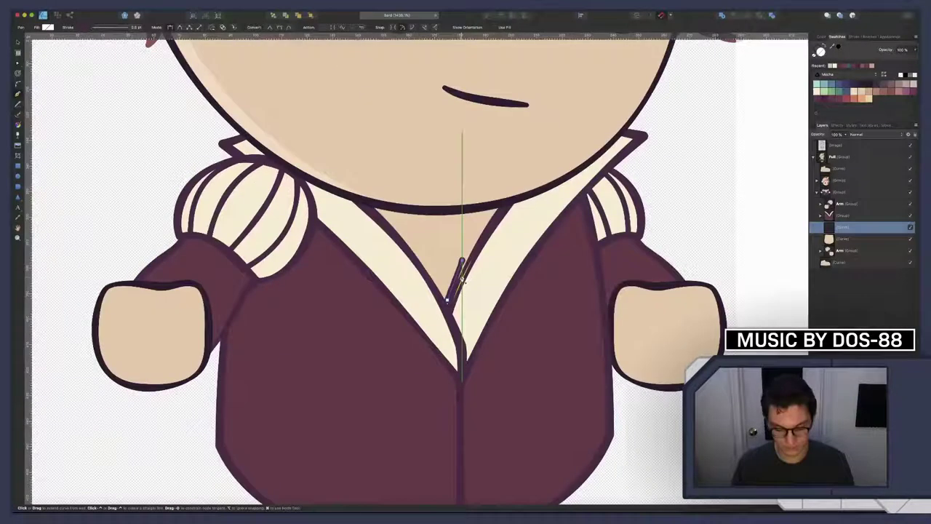
Raise the chest stroke above the collar, bend it into a curl, and give it a zigzag pressure profile
{"action": "key", "text": "a"}
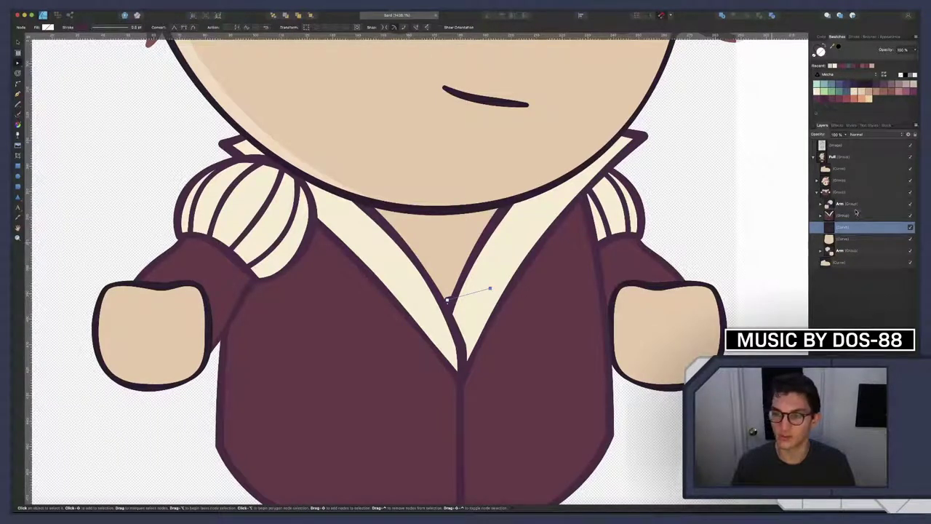
{"action": "key", "text": "ctrl+bracketright"}
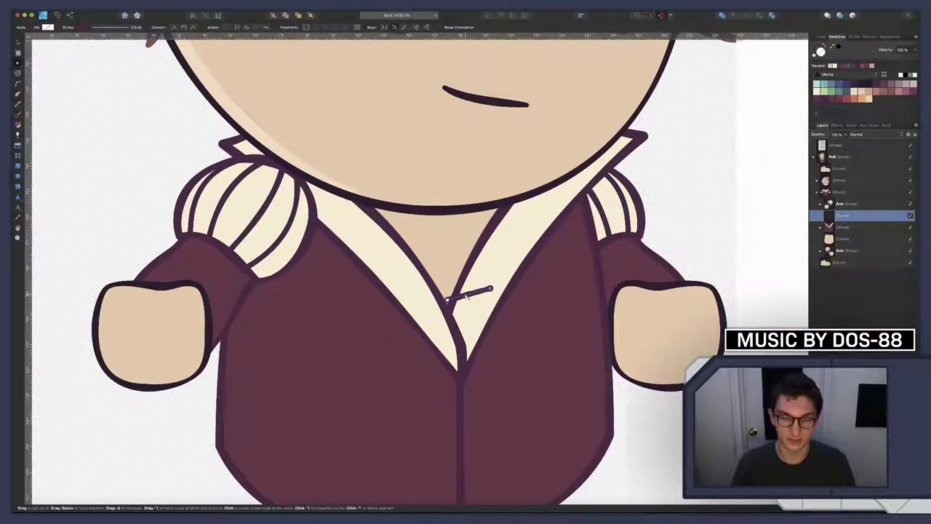
{"action": "left_click_drag", "start_coordinate": [467, 295], "coordinate": [457, 283]}
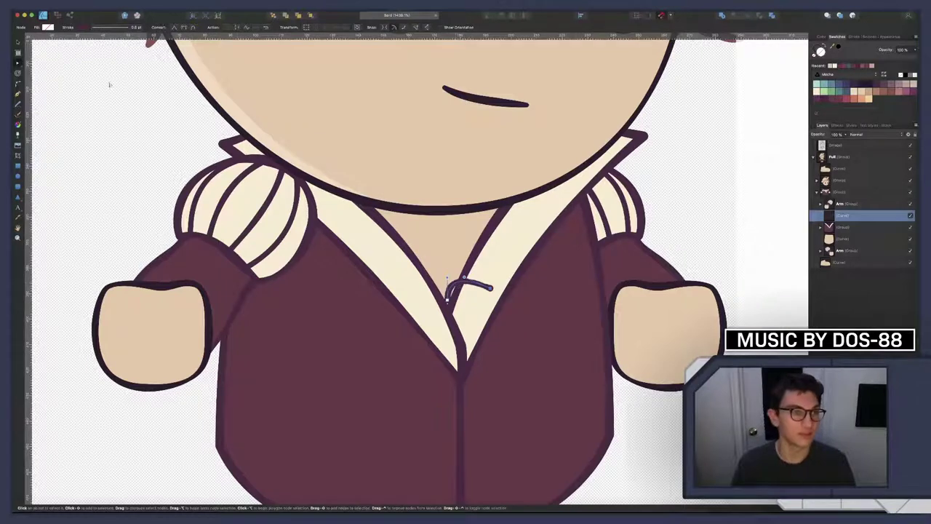
{"action": "left_click", "coordinate": [82, 27]}
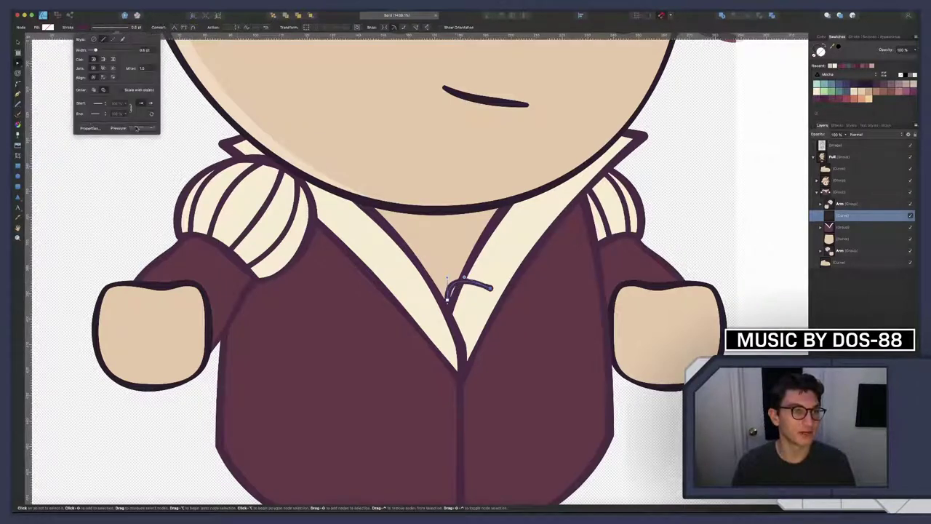
{"action": "left_click", "coordinate": [137, 128]}
{"action": "left_click", "coordinate": [140, 193]}
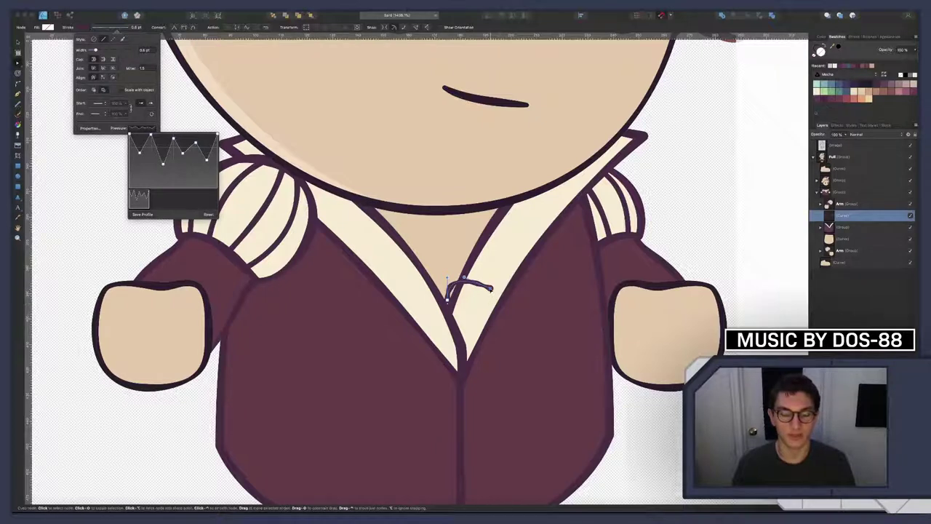
{"action": "left_click_drag", "start_coordinate": [492, 288], "coordinate": [482, 299]}
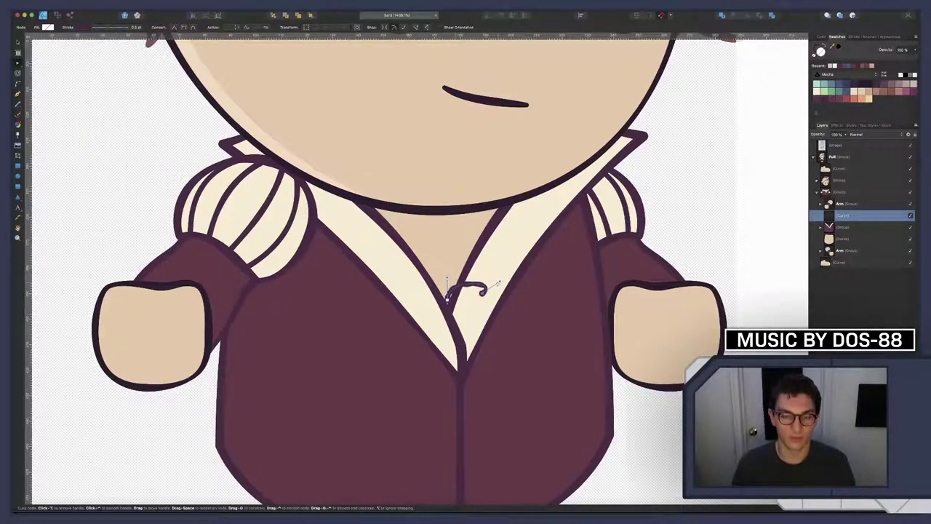
{"action": "left_click_drag", "start_coordinate": [468, 294], "coordinate": [458, 293]}
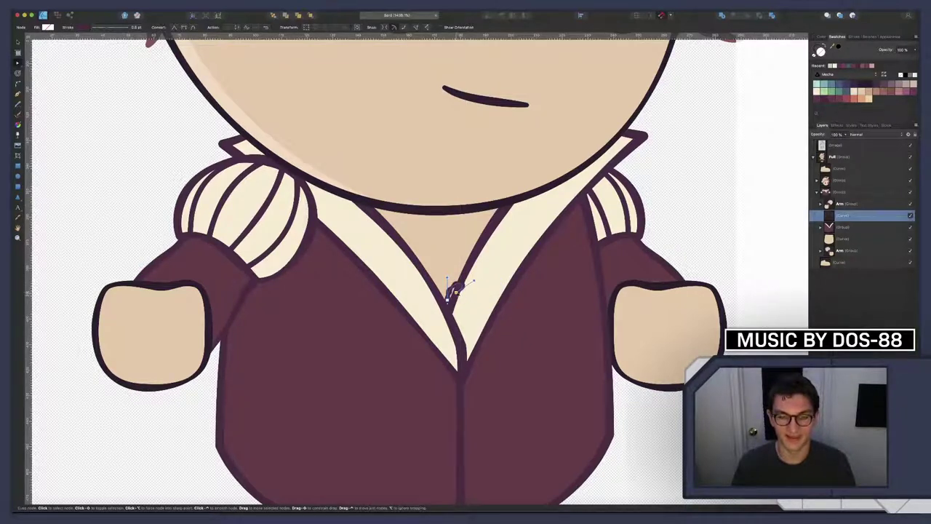
Close the curl into a loop, try a dark purple fill, then set fill to none
{"action": "left_click_drag", "start_coordinate": [471, 281], "coordinate": [462, 286]}
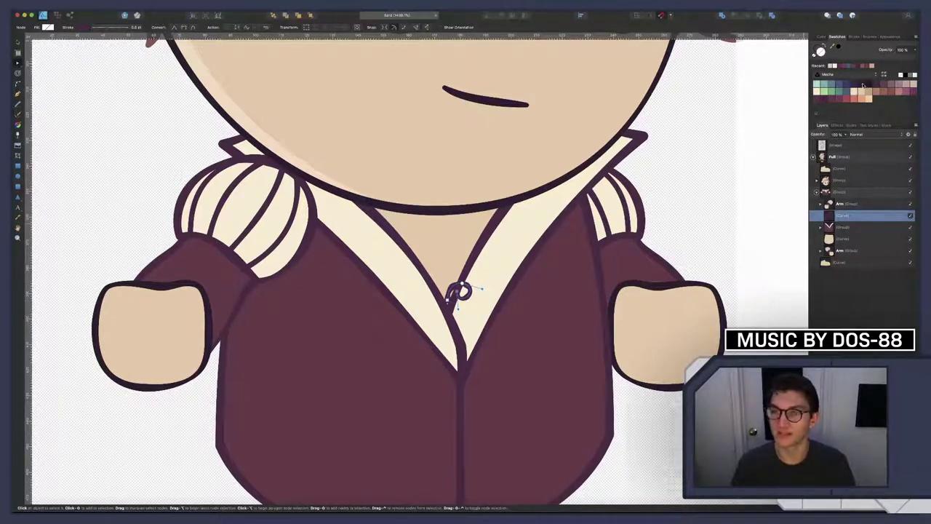
{"action": "left_click", "coordinate": [863, 86]}
{"action": "left_click", "coordinate": [814, 57]}
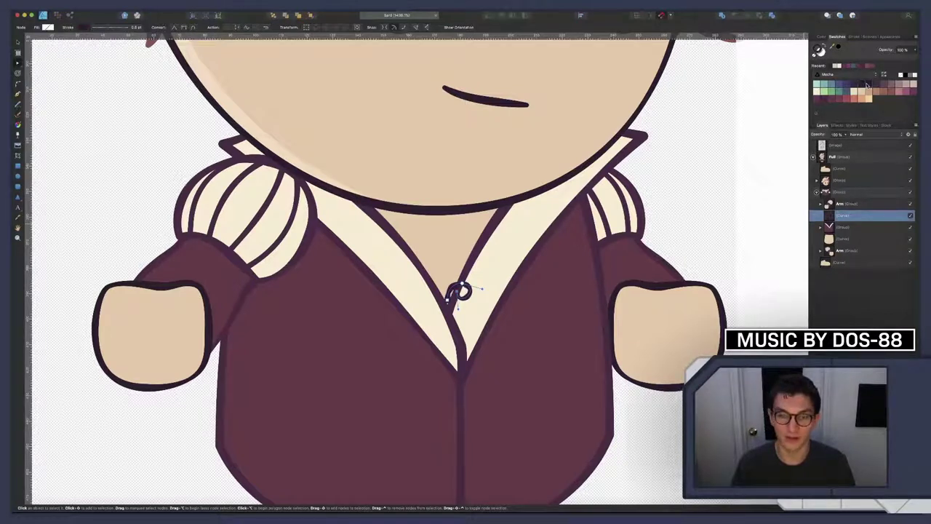
{"action": "left_click", "coordinate": [841, 319]}
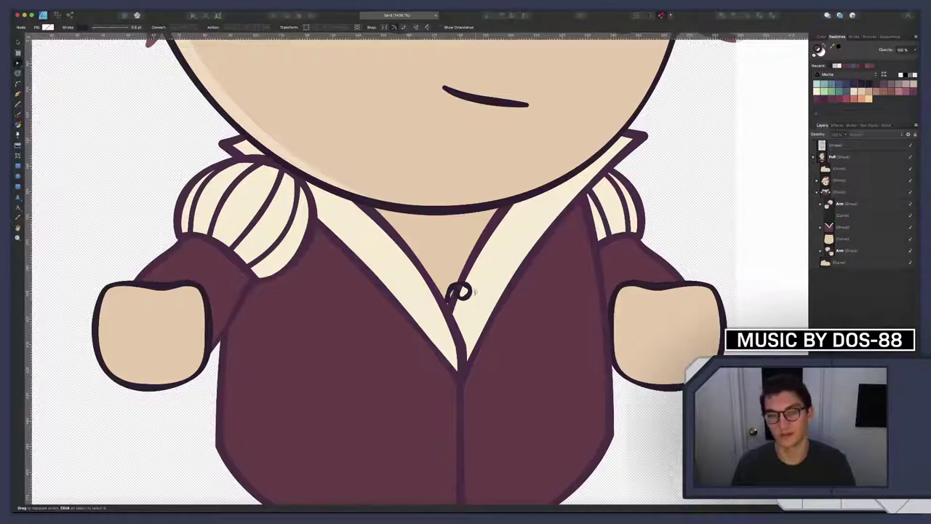
{"action": "scroll", "coordinate": [470, 304], "scroll_direction": "down", "scroll_amount": 5}
{"action": "scroll", "coordinate": [469, 289], "scroll_direction": "up", "scroll_amount": 5}
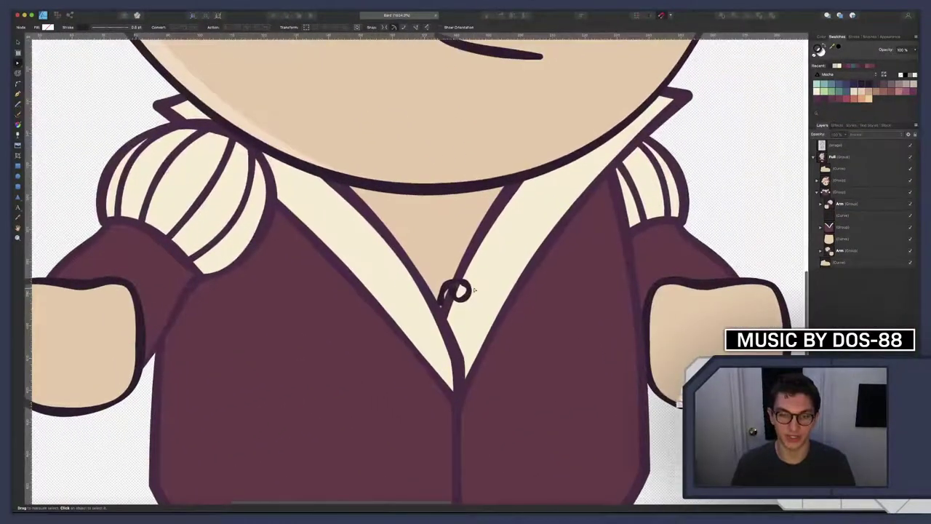
Move the chest-hair curl up onto the collar
{"action": "left_click", "coordinate": [469, 291]}
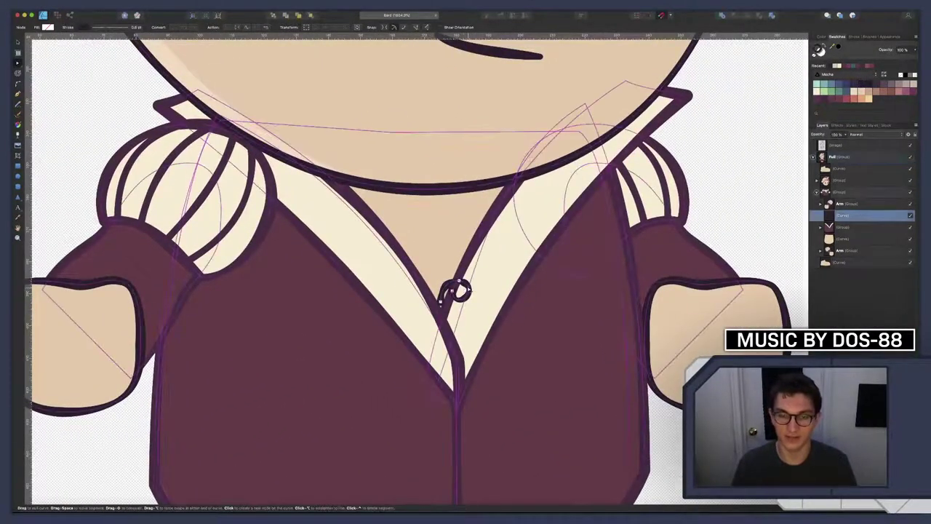
{"action": "key", "text": "v"}
{"action": "mouse_move", "coordinate": [456, 290]}
{"action": "left_mouse_down"}
{"action": "mouse_move", "coordinate": [443, 245]}
{"action": "mouse_move", "coordinate": [448, 226]}
{"action": "left_mouse_up"}
{"action": "left_click", "coordinate": [447, 260]}
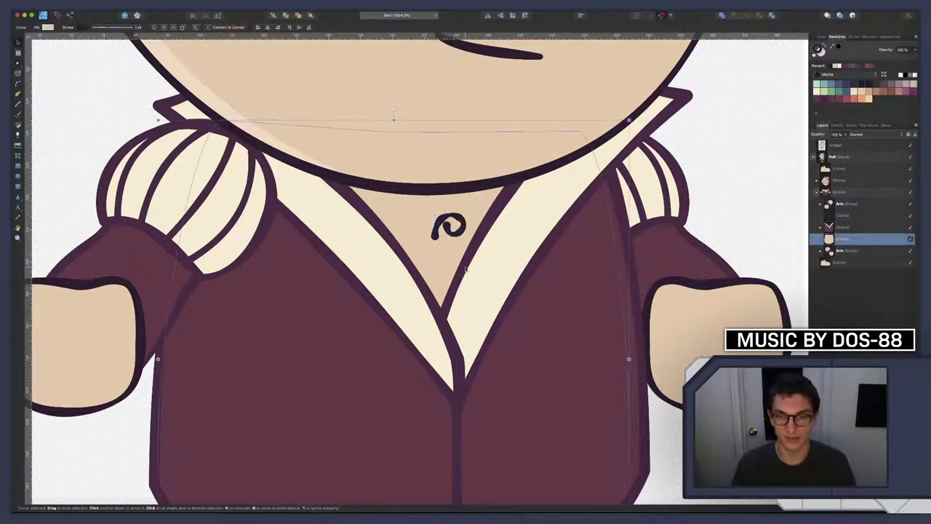
{"action": "scroll", "coordinate": [447, 260], "scroll_direction": "down", "scroll_amount": 5}
{"action": "scroll", "coordinate": [447, 260], "scroll_direction": "down", "scroll_amount": 3}
{"action": "scroll", "coordinate": [458, 277], "scroll_direction": "down", "scroll_amount": 2}
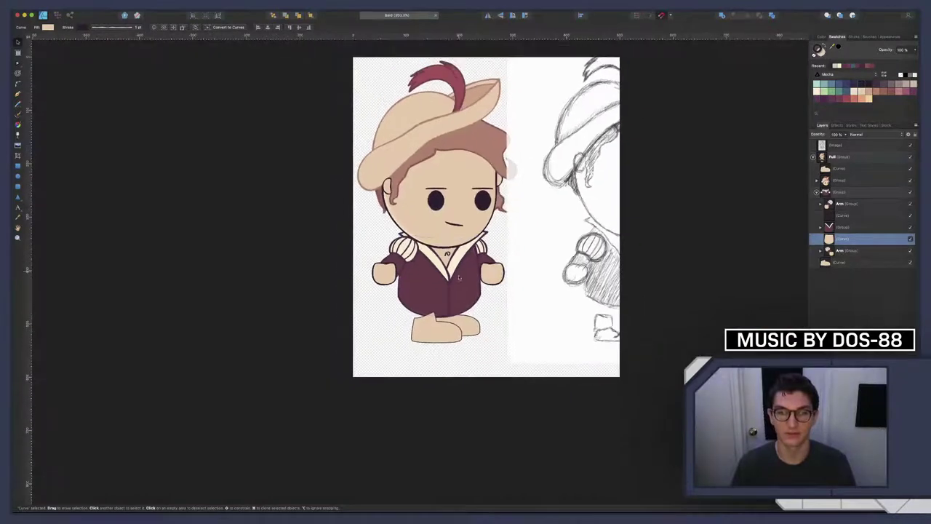
{"action": "scroll", "coordinate": [446, 253], "scroll_direction": "up", "scroll_amount": 5}
{"action": "scroll", "coordinate": [446, 253], "scroll_direction": "up", "scroll_amount": 5}
Drag the swirl's inner node and handle to make a fuller, rounder loop
{"action": "key", "text": "a"}
{"action": "left_click", "coordinate": [445, 227]}
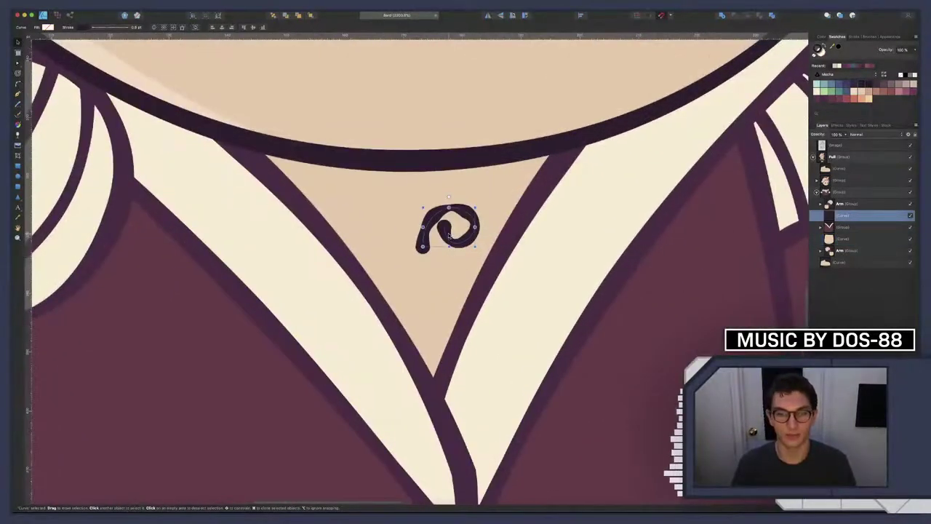
{"action": "left_click_drag", "start_coordinate": [444, 227], "coordinate": [452, 230]}
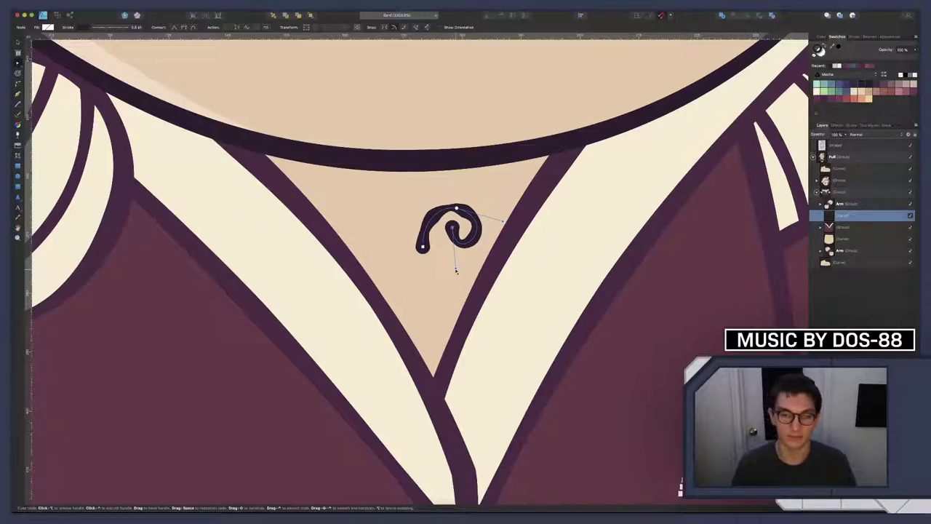
{"action": "left_click_drag", "start_coordinate": [455, 268], "coordinate": [456, 261]}
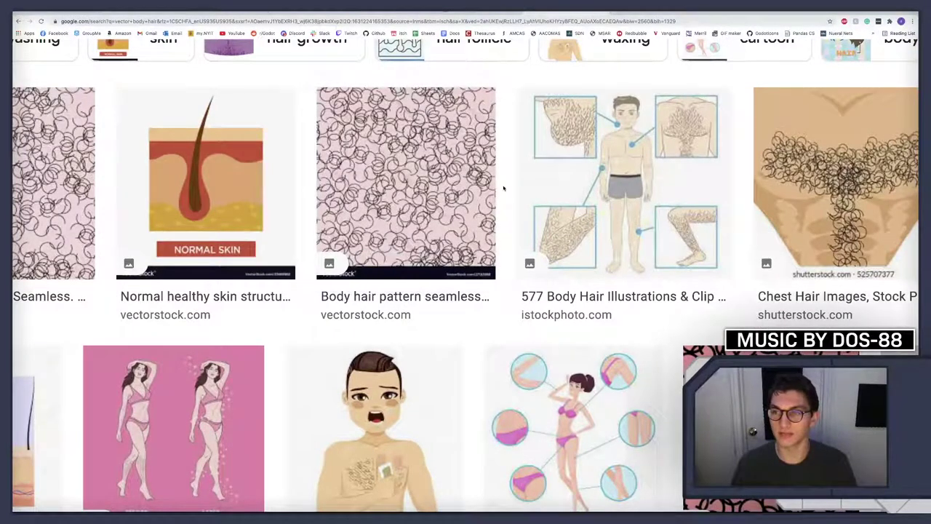
Open the chest-waxing cartoon result for a closer look and reset the browser zoom
{"action": "scroll", "coordinate": [647, 191], "scroll_direction": "down", "scroll_amount": 3}
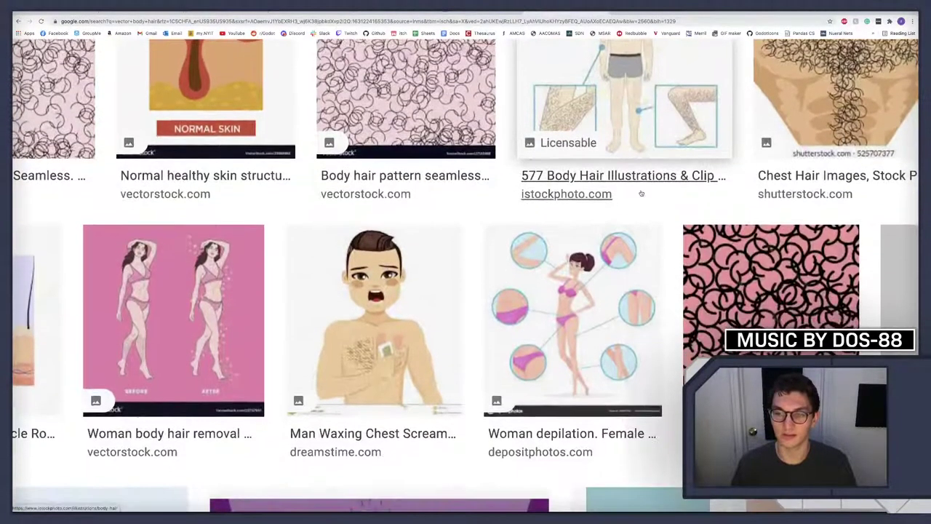
{"action": "scroll", "coordinate": [575, 305], "scroll_direction": "down", "scroll_amount": 2}
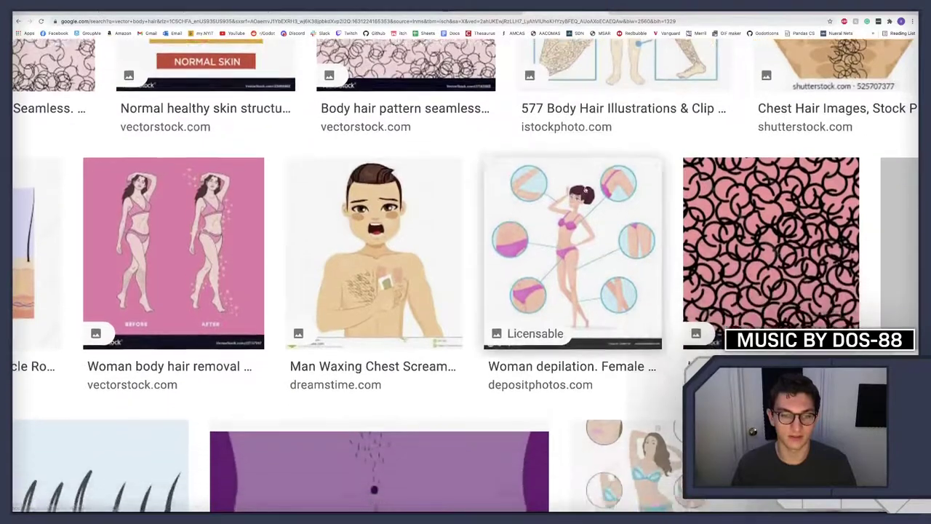
{"action": "left_click", "coordinate": [378, 211]}
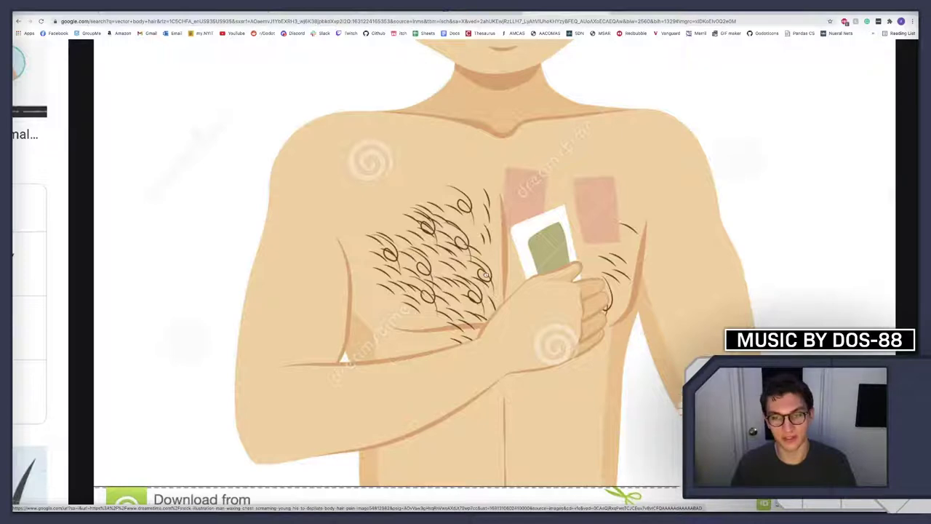
{"action": "scroll", "coordinate": [486, 272], "scroll_direction": "down", "scroll_amount": 1}
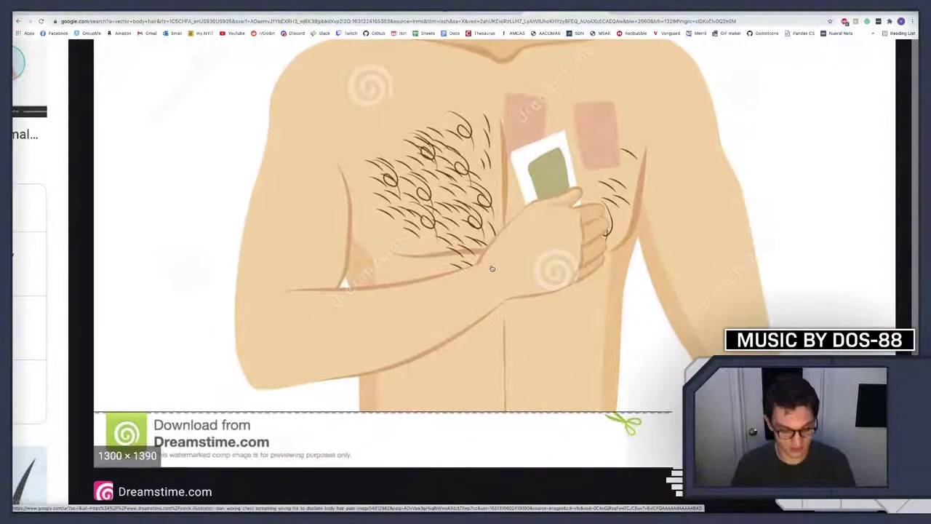
{"action": "key", "text": "ctrl+0"}
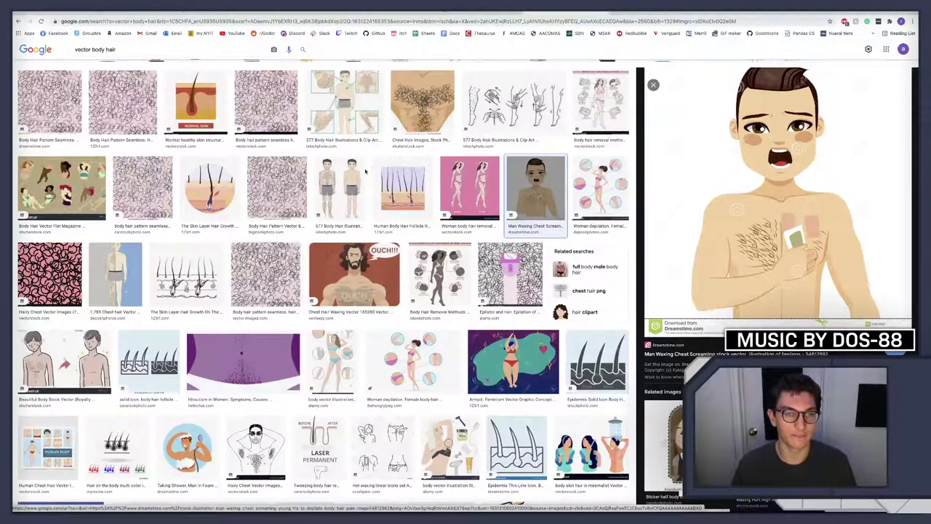
Preview the two-men body hair illustration, then return to the character drawing
{"action": "left_click", "coordinate": [348, 176]}
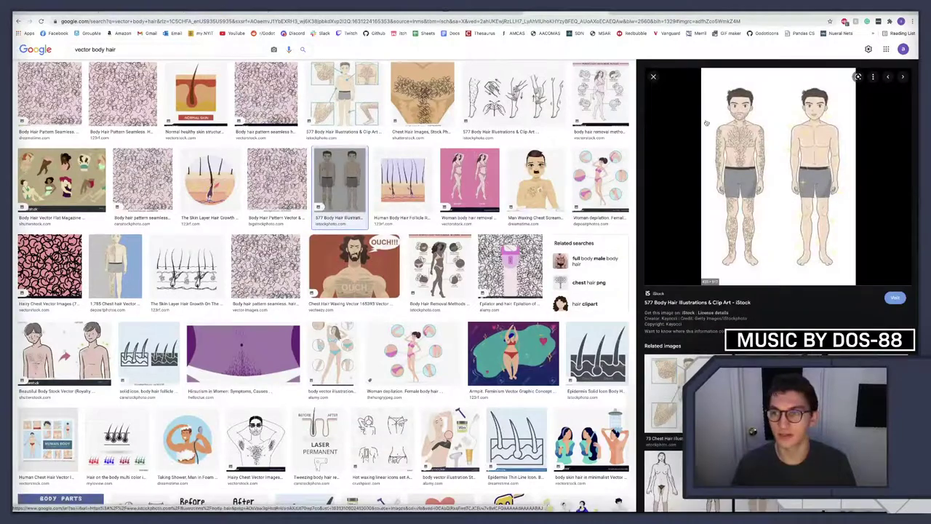
{"action": "scroll", "coordinate": [736, 144], "scroll_direction": "up", "scroll_amount": 5}
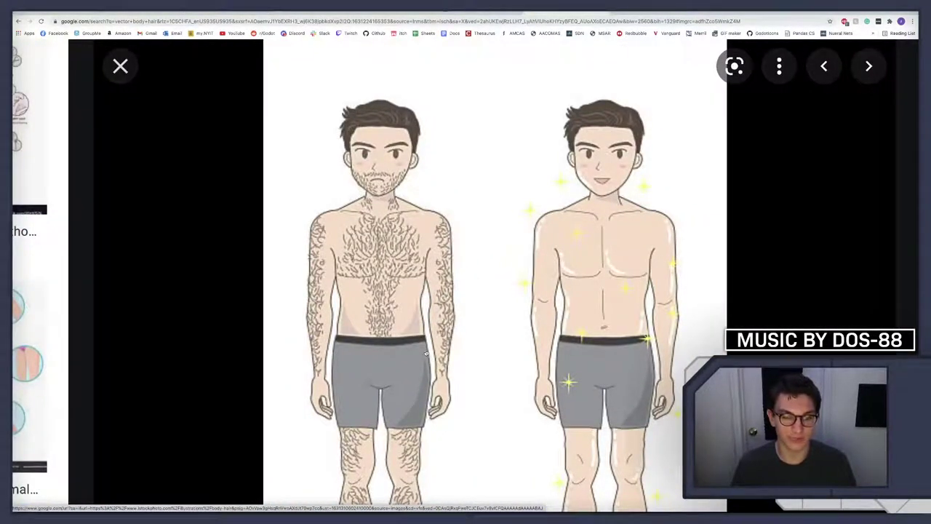
{"action": "scroll", "coordinate": [425, 347], "scroll_direction": "down", "scroll_amount": 5}
{"action": "scroll", "coordinate": [424, 347], "scroll_direction": "up", "scroll_amount": 1}
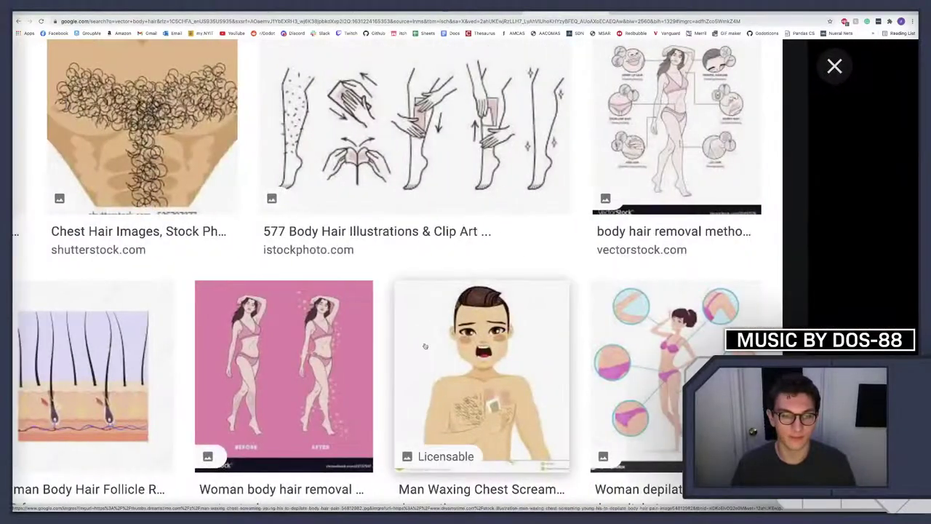
{"action": "scroll", "coordinate": [424, 347], "scroll_direction": "up", "scroll_amount": 2}
{"action": "scroll", "coordinate": [424, 344], "scroll_direction": "up", "scroll_amount": 2}
{"action": "scroll", "coordinate": [424, 344], "scroll_direction": "left", "scroll_amount": 1}
{"action": "scroll", "coordinate": [423, 344], "scroll_direction": "left", "scroll_amount": 3}
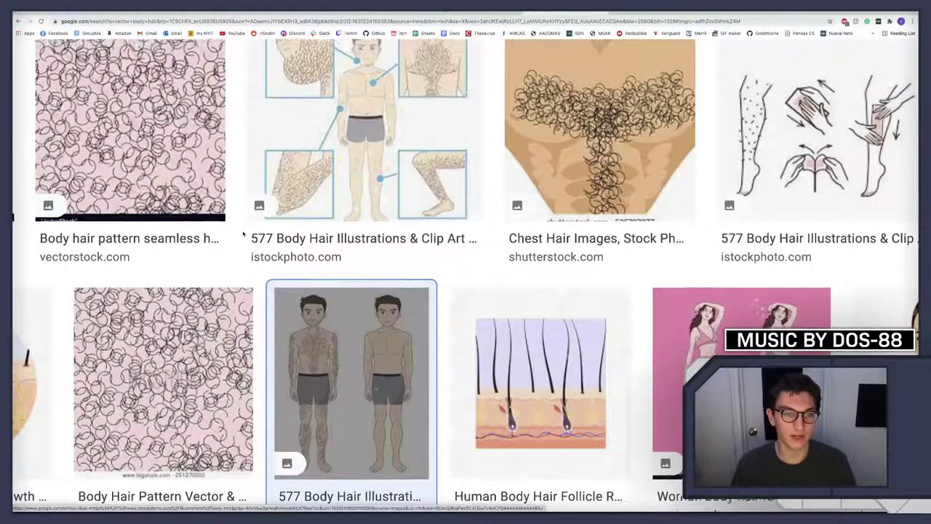
{"action": "scroll", "coordinate": [426, 277], "scroll_direction": "up", "scroll_amount": 2}
{"action": "key", "text": "ctrl+Left"}
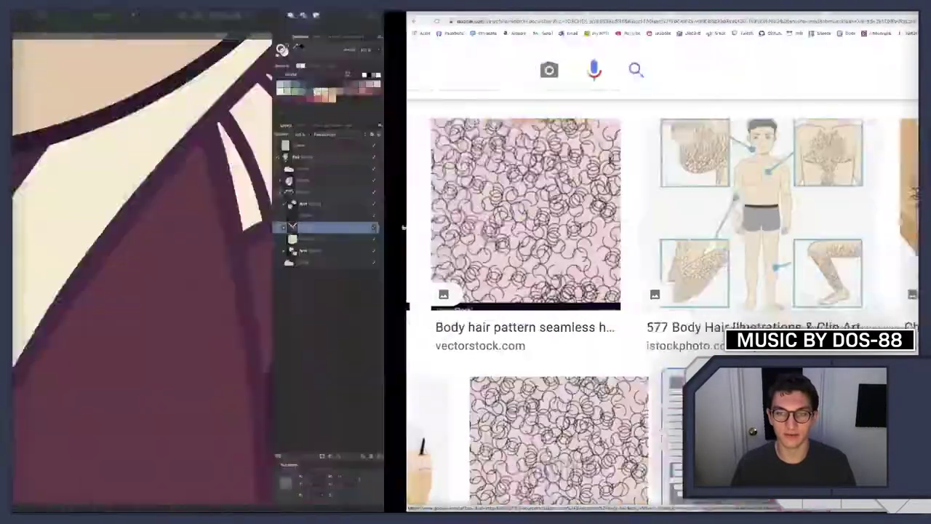
{"action": "key", "text": "ctrl+Right"}
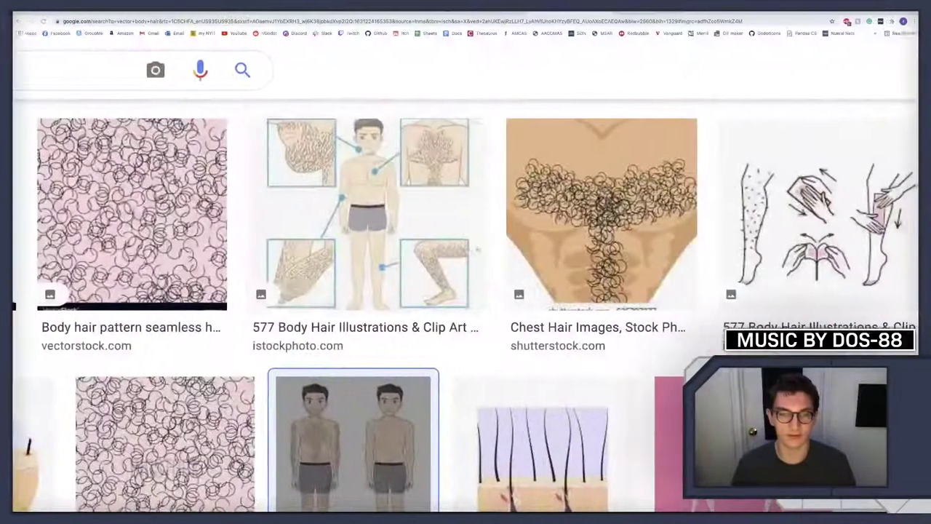
{"action": "scroll", "coordinate": [476, 251], "scroll_direction": "down", "scroll_amount": 3}
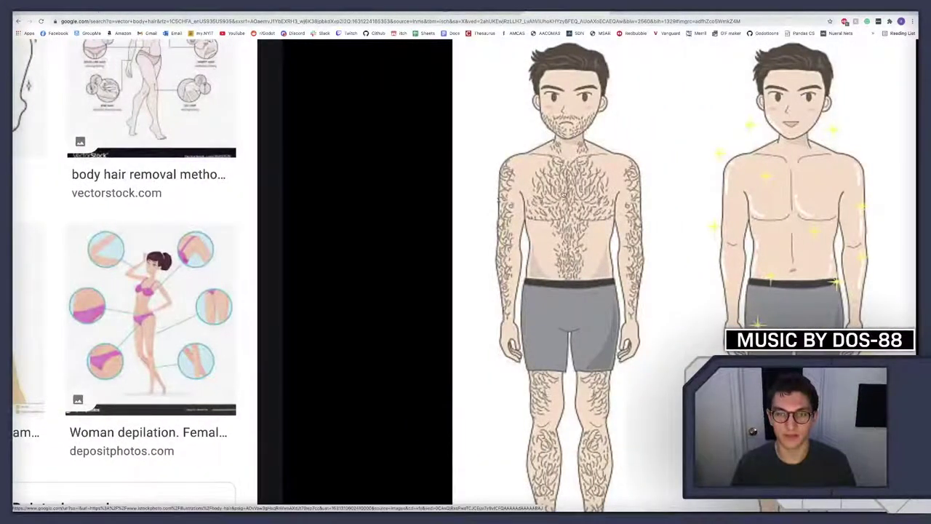
{"action": "key", "text": "ctrl+Left"}
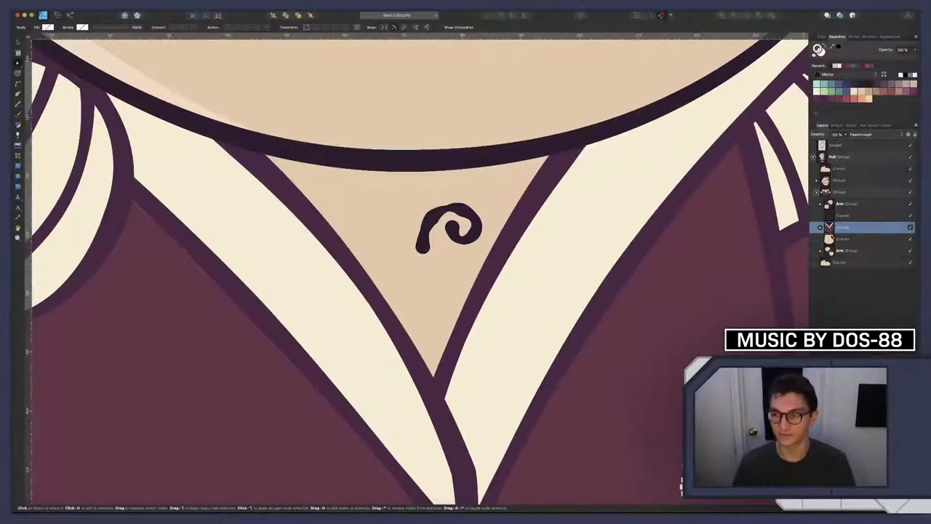
Select the curve inside the chest-hair swirl group and switch to the Pen tool
{"action": "left_click", "coordinate": [836, 216]}
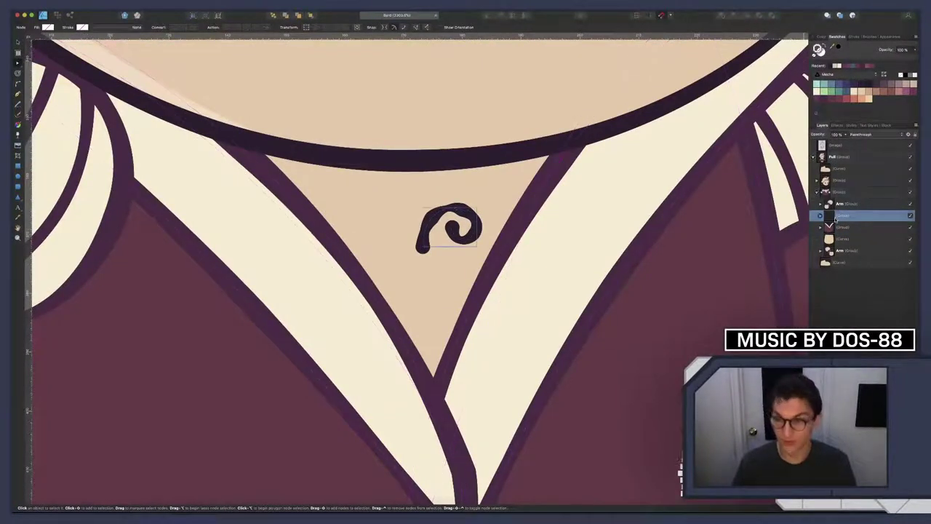
{"action": "left_click", "coordinate": [821, 216]}
{"action": "left_click", "coordinate": [838, 227]}
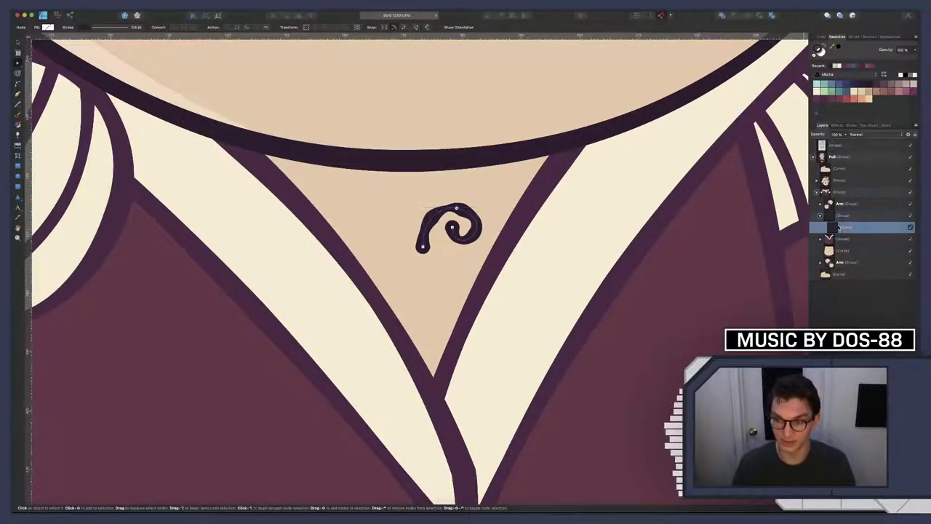
{"action": "key", "text": "p"}
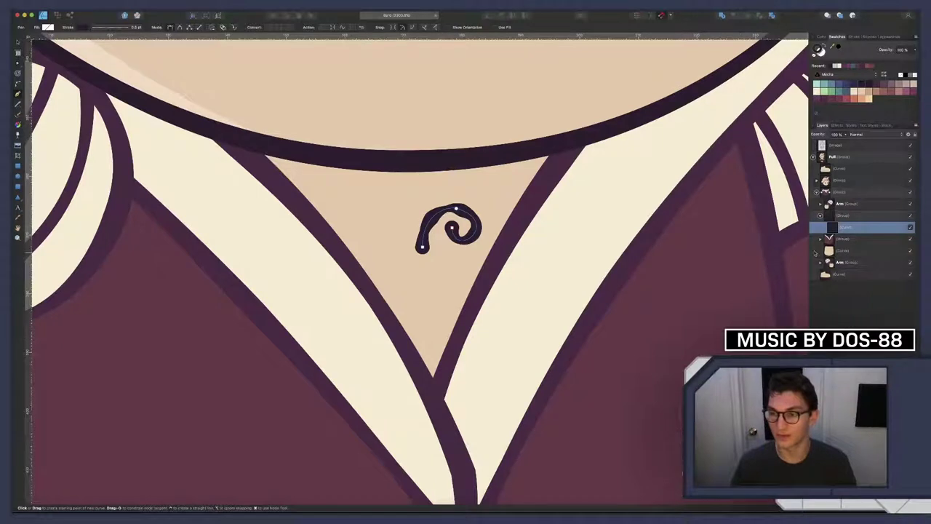
Draw and group a short hair stroke near the V-neck bottom, then add a two-point strand below the swirl
{"action": "left_click", "coordinate": [737, 293]}
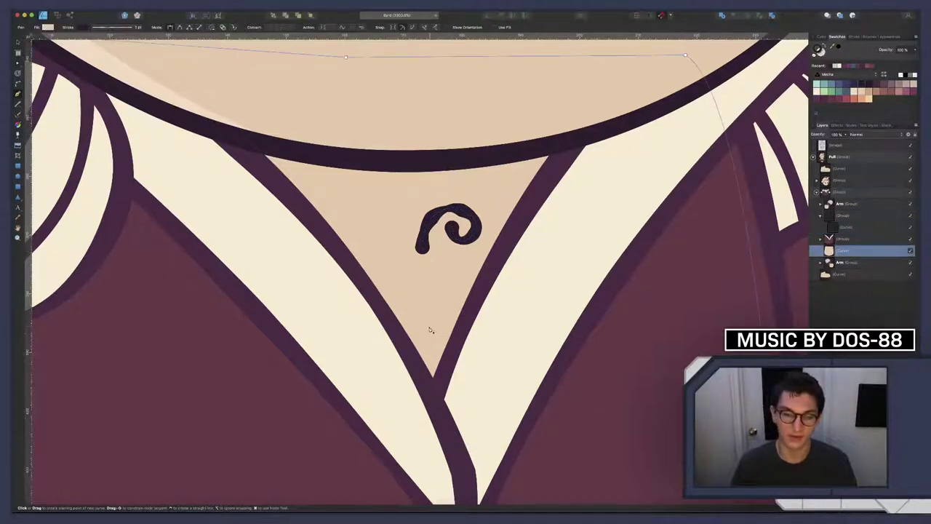
{"action": "left_click_drag", "start_coordinate": [422, 294], "coordinate": [422, 346]}
{"action": "key", "text": "Escape"}
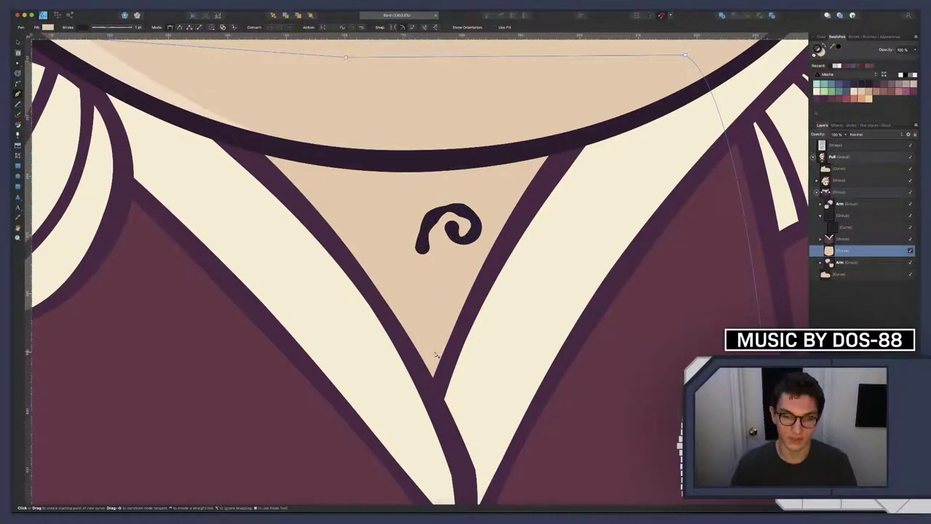
{"action": "left_click_drag", "start_coordinate": [431, 339], "coordinate": [462, 380]}
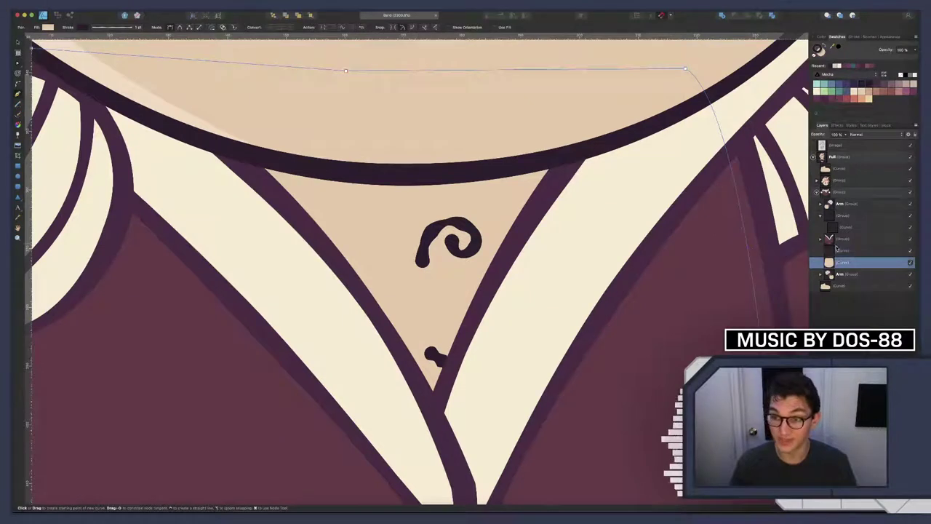
{"action": "left_click", "coordinate": [836, 250]}
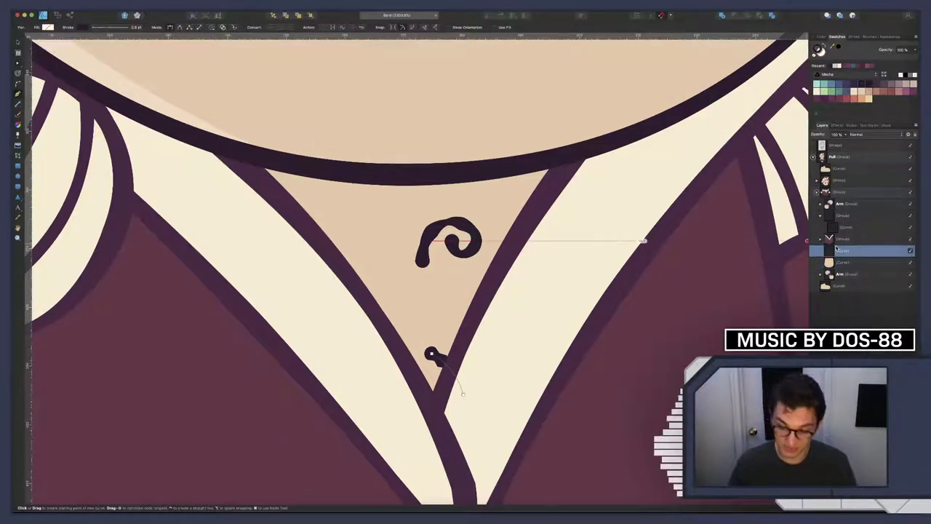
{"action": "key", "text": "ctrl+g"}
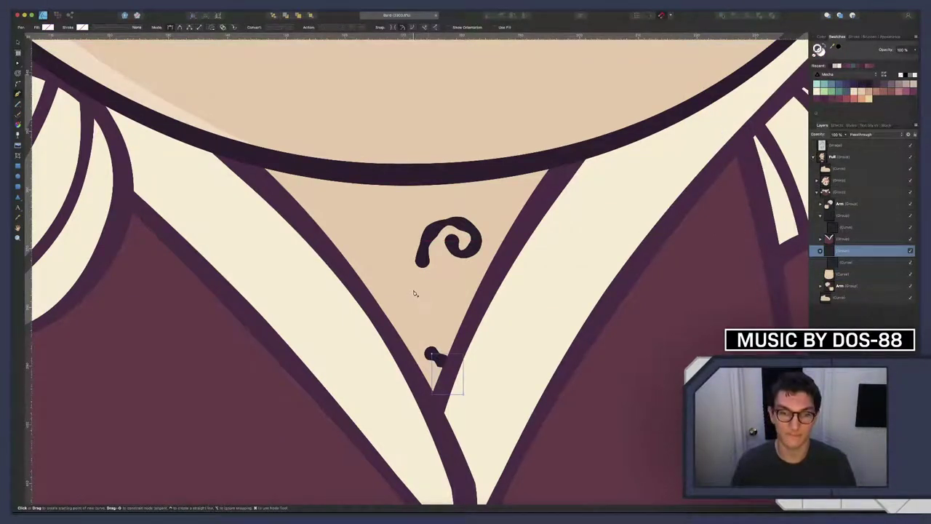
{"action": "left_click", "coordinate": [403, 284]}
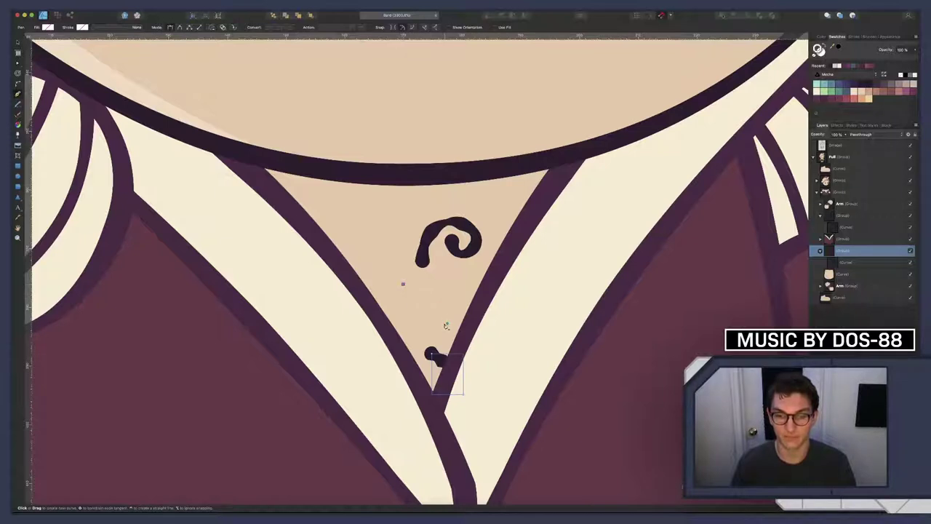
{"action": "left_click", "coordinate": [446, 325]}
Bend the strand into a curve, then duplicate it and place the copy, slightly rotated, beside the swirl
{"action": "key", "text": "a"}
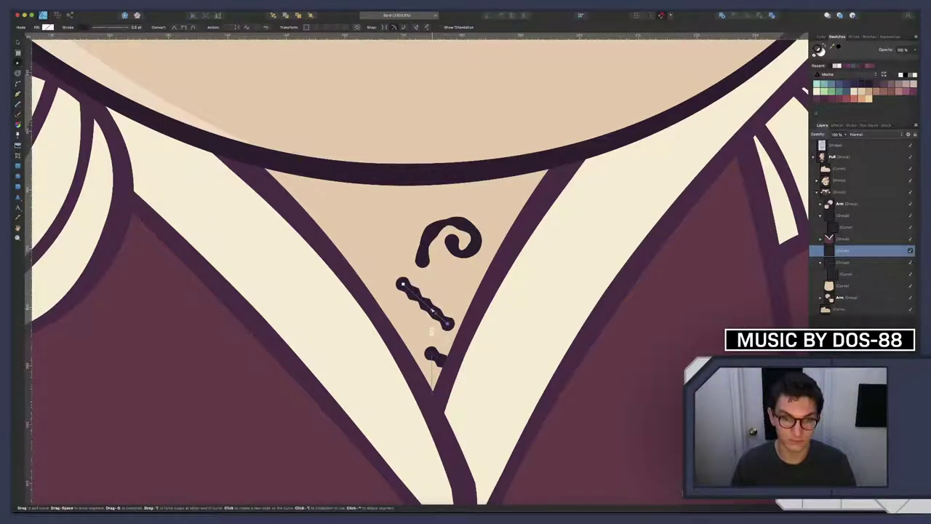
{"action": "mouse_move", "coordinate": [431, 312]}
{"action": "left_mouse_down"}
{"action": "mouse_move", "coordinate": [453, 298]}
{"action": "mouse_move", "coordinate": [446, 311]}
{"action": "left_mouse_up"}
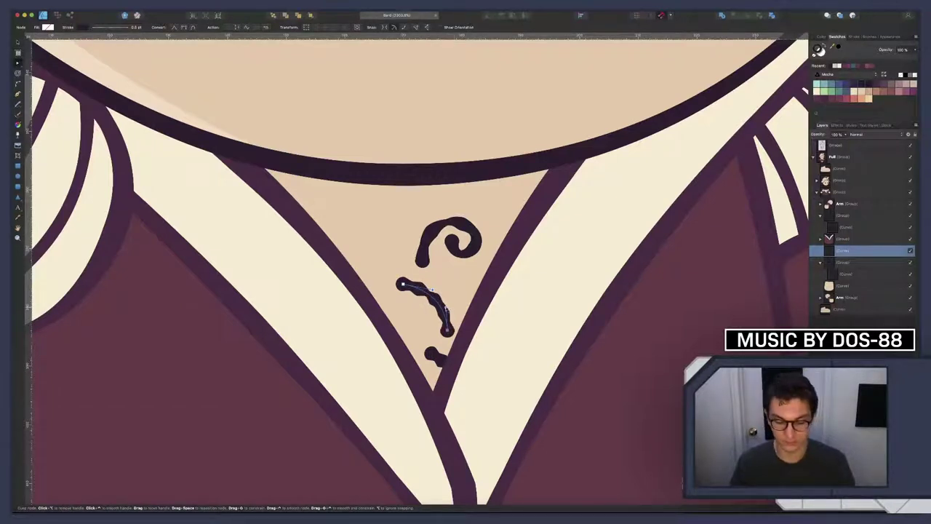
{"action": "key", "text": "v"}
{"action": "key", "text": "super+j"}
{"action": "mouse_move", "coordinate": [432, 309]}
{"action": "left_mouse_down"}
{"action": "mouse_move", "coordinate": [469, 249]}
{"action": "mouse_move", "coordinate": [494, 285]}
{"action": "left_mouse_up"}
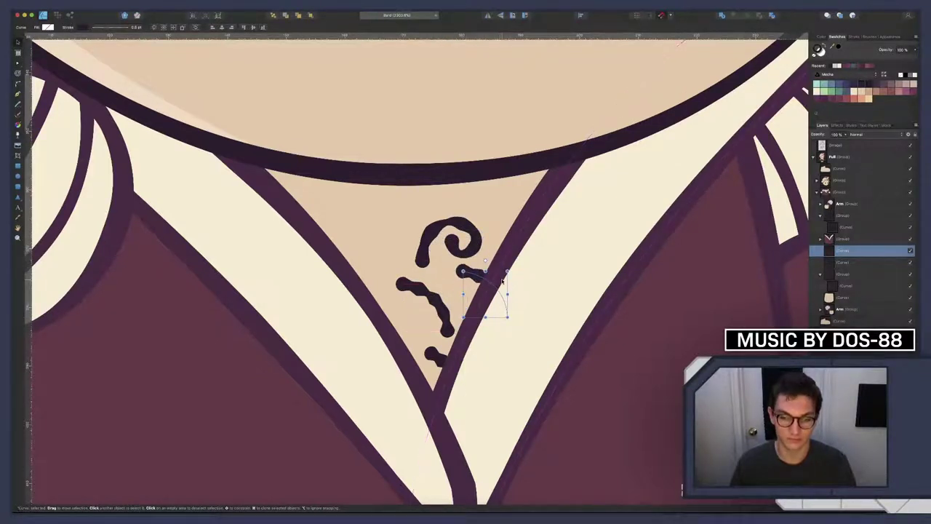
{"action": "left_click_drag", "start_coordinate": [509, 306], "coordinate": [512, 285]}
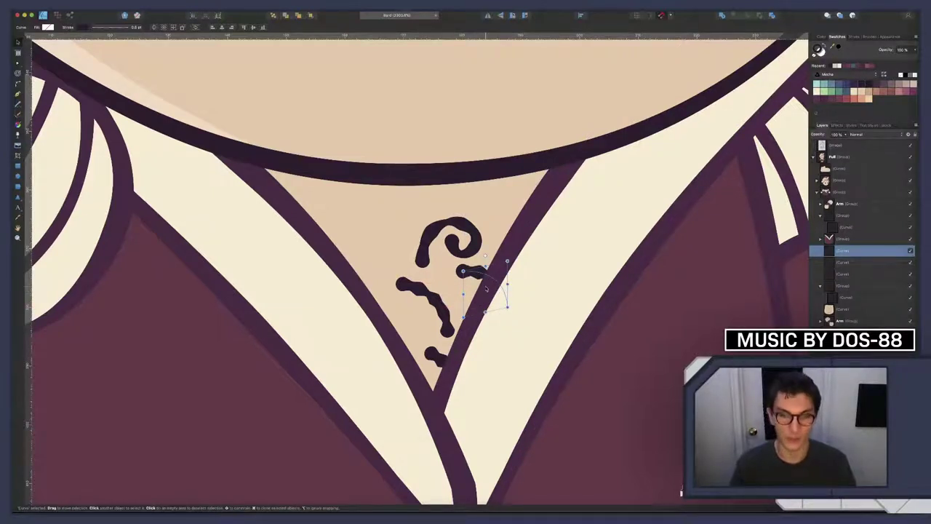
Duplicate the lower wavy curl up-left, rotate it about 65°, smooth its top arc and turn it into place
{"action": "left_click", "coordinate": [432, 299]}
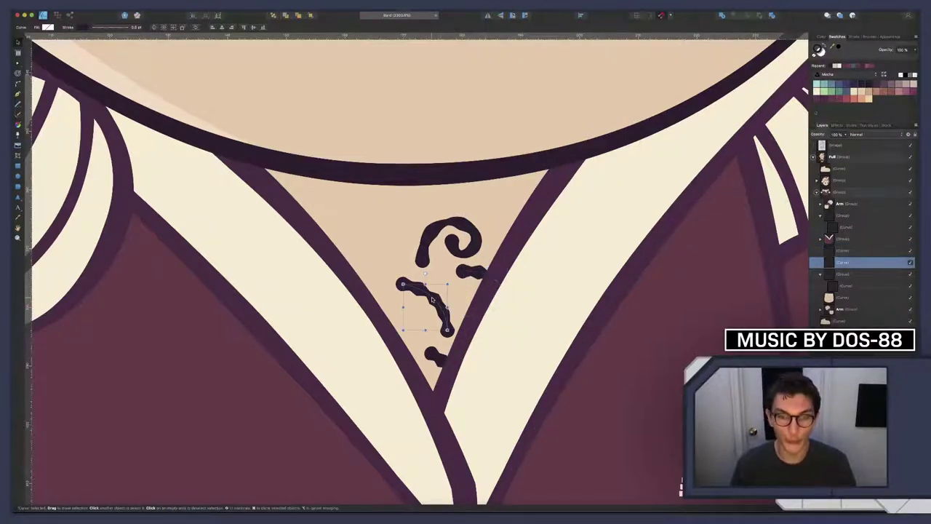
{"action": "left_click_drag", "start_coordinate": [432, 299], "coordinate": [353, 232]}
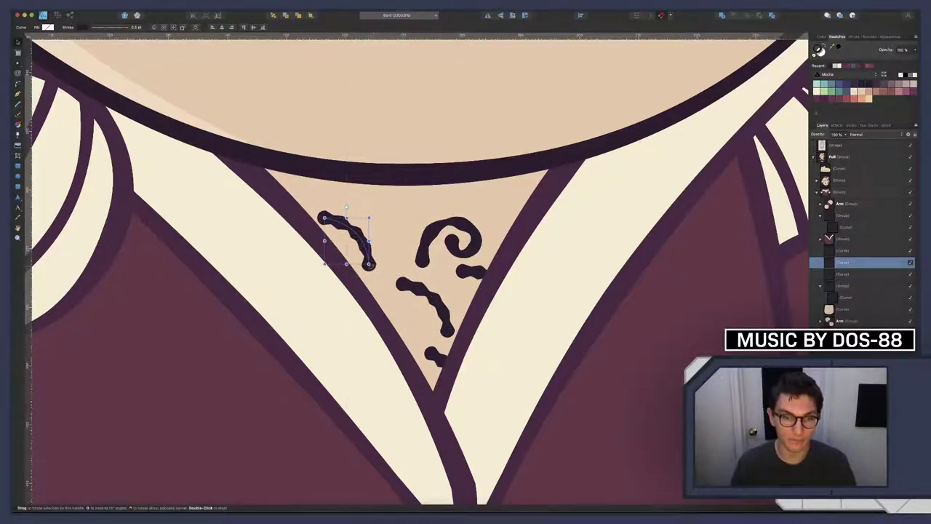
{"action": "left_click_drag", "start_coordinate": [370, 267], "coordinate": [387, 245]}
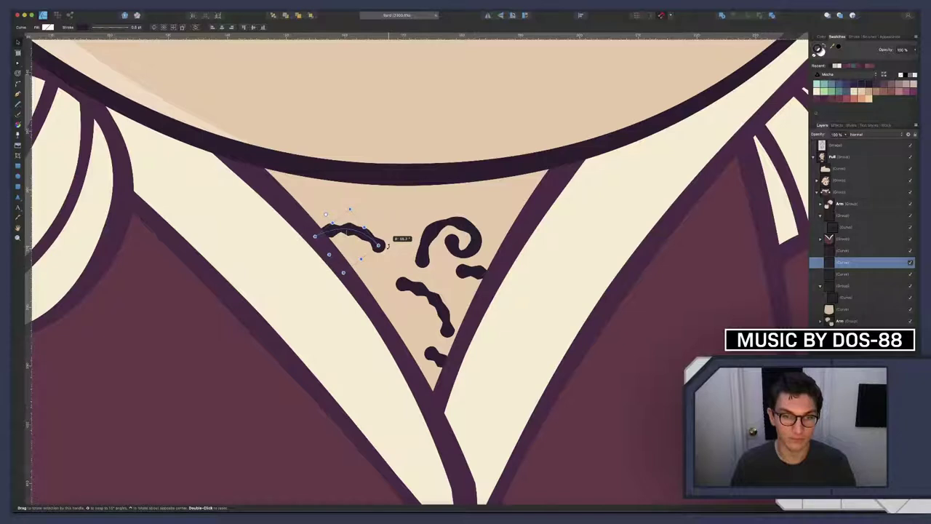
{"action": "key", "text": "a"}
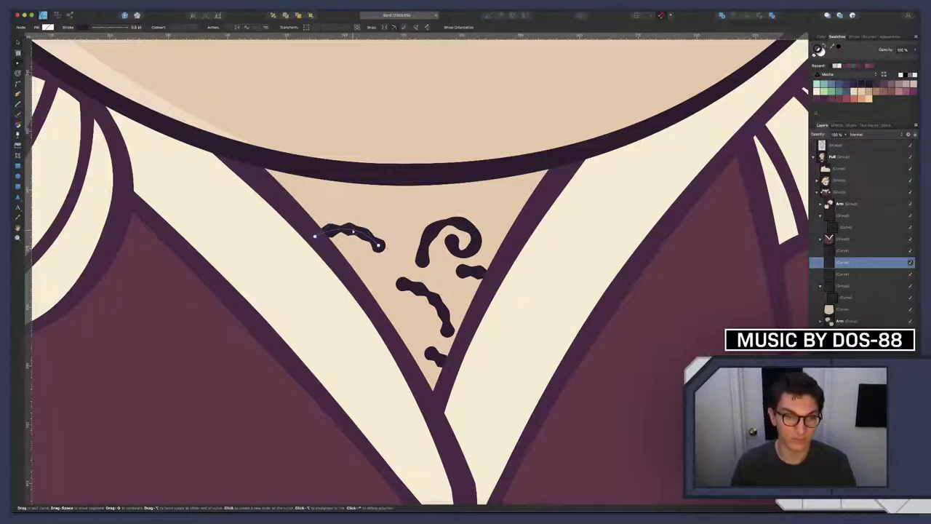
{"action": "left_click_drag", "start_coordinate": [351, 232], "coordinate": [361, 231]}
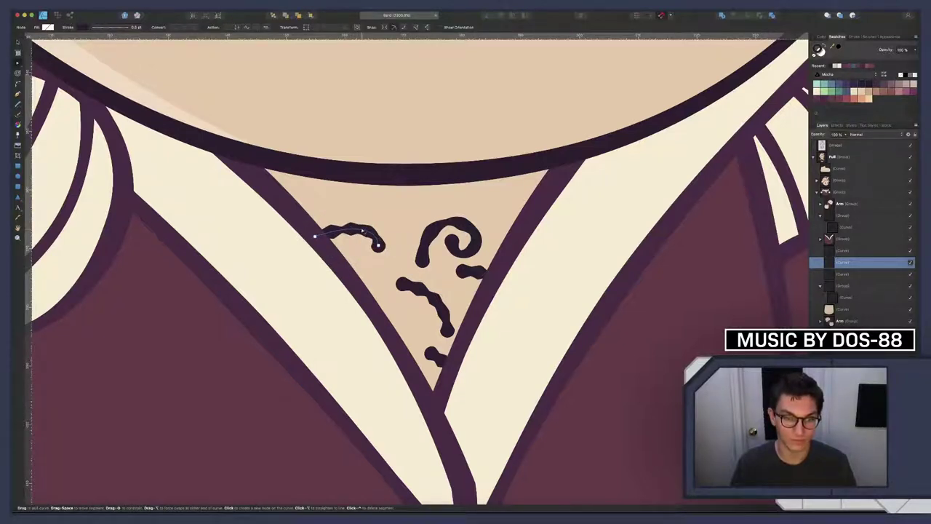
{"action": "key", "text": "v"}
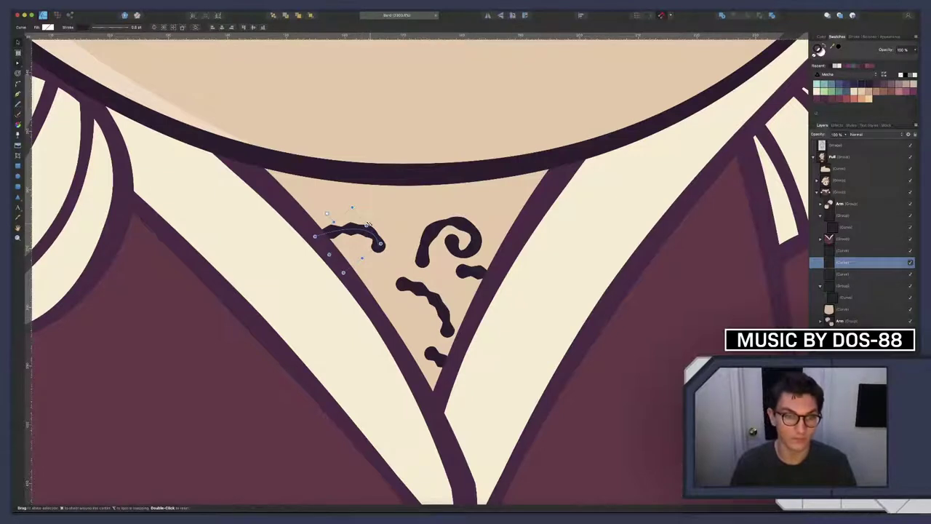
{"action": "mouse_move", "coordinate": [368, 224]}
{"action": "left_mouse_down"}
{"action": "mouse_move", "coordinate": [374, 230]}
{"action": "mouse_move", "coordinate": [357, 237]}
{"action": "mouse_move", "coordinate": [380, 267]}
{"action": "mouse_move", "coordinate": [409, 253]}
{"action": "mouse_move", "coordinate": [369, 253]}
{"action": "mouse_move", "coordinate": [391, 311]}
{"action": "left_mouse_up"}
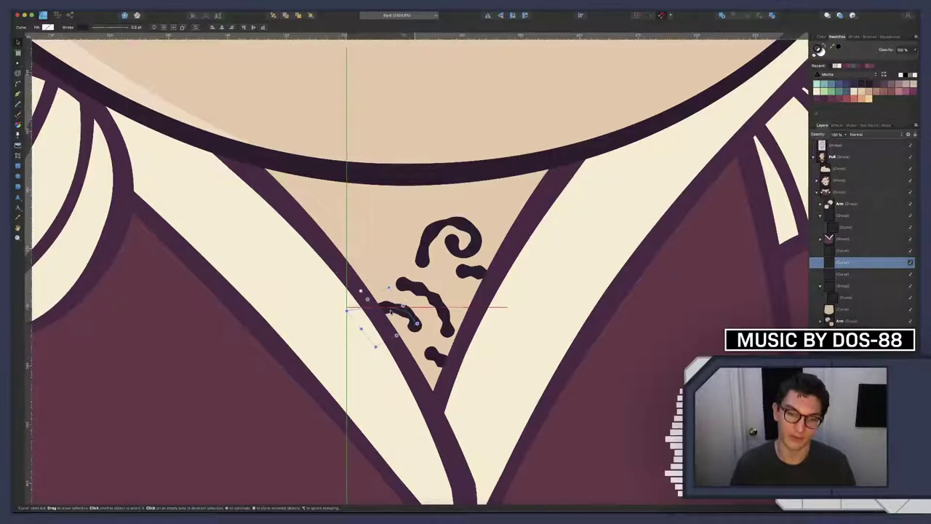
Select the neighbouring wavy curl and the short upper-right curl
{"action": "left_click", "coordinate": [449, 299]}
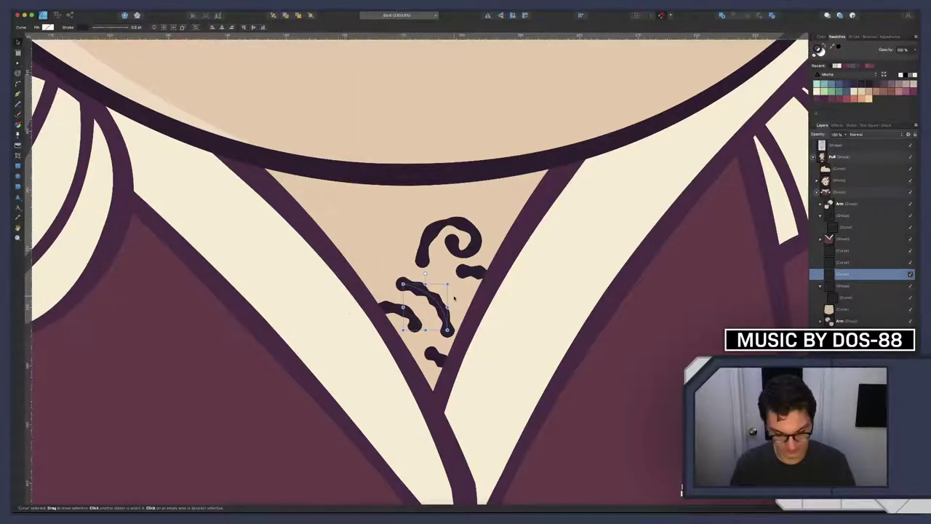
{"action": "scroll", "coordinate": [454, 298], "scroll_direction": "down", "scroll_amount": 5}
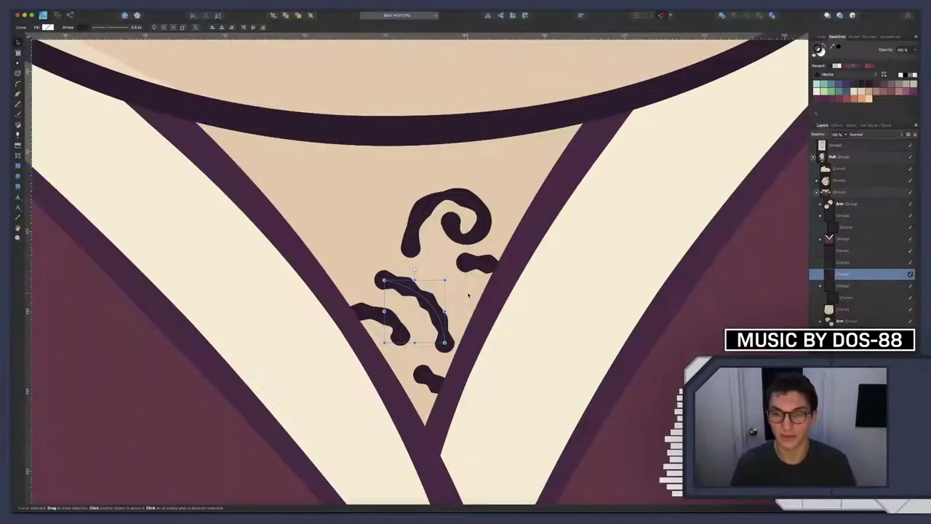
{"action": "left_click", "coordinate": [844, 250]}
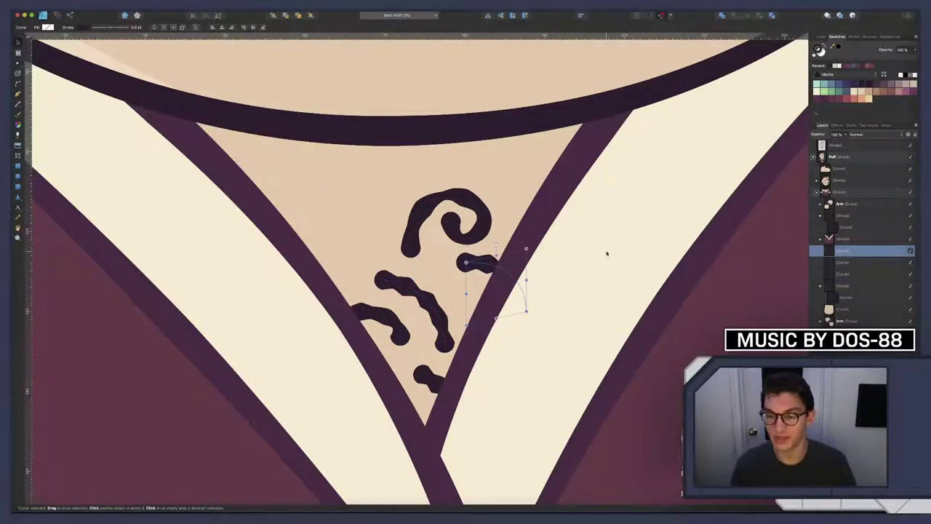
Select the three loose Curve layers and drag them into the chest-hair group in the Layers panel
{"action": "scroll", "coordinate": [446, 254], "scroll_direction": "down", "scroll_amount": 3}
{"action": "scroll", "coordinate": [446, 254], "scroll_direction": "down", "scroll_amount": 5}
{"action": "scroll", "coordinate": [448, 252], "scroll_direction": "down", "scroll_amount": 3}
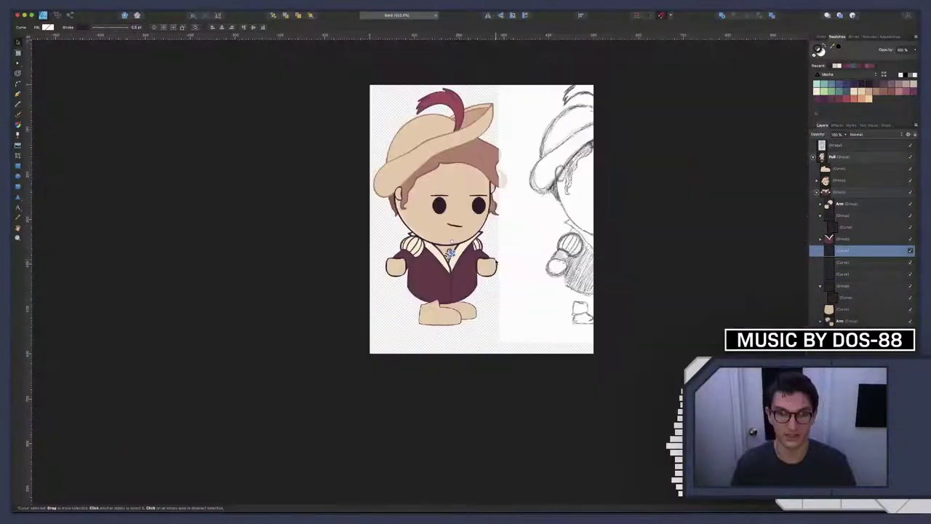
{"action": "scroll", "coordinate": [451, 251], "scroll_direction": "up", "scroll_amount": 8}
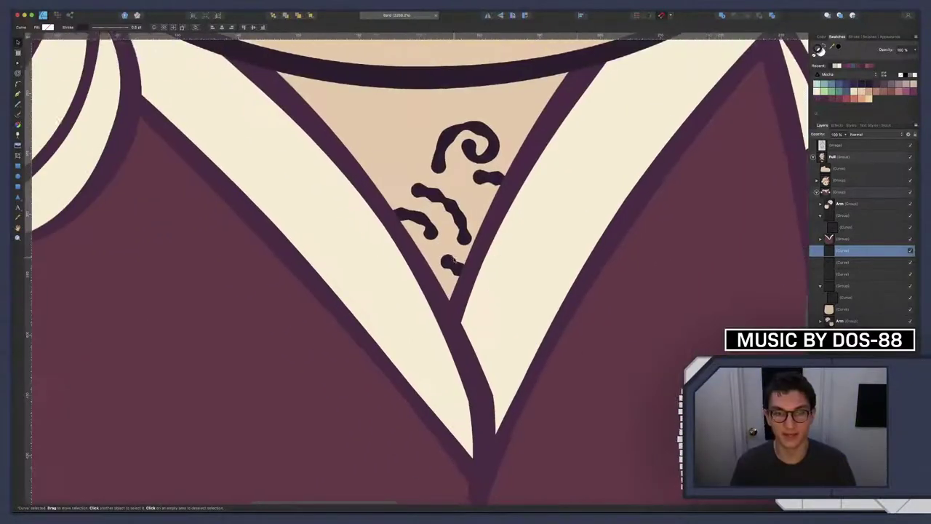
{"action": "scroll", "coordinate": [451, 251], "scroll_direction": "up", "scroll_amount": 1}
{"action": "left_click", "coordinate": [856, 274], "text": "shift"}
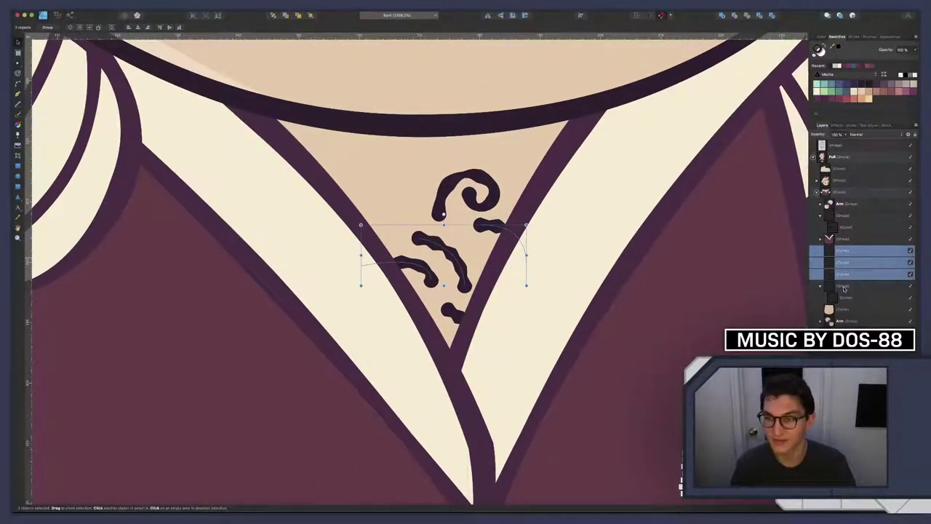
{"action": "left_click_drag", "start_coordinate": [844, 289], "coordinate": [845, 291]}
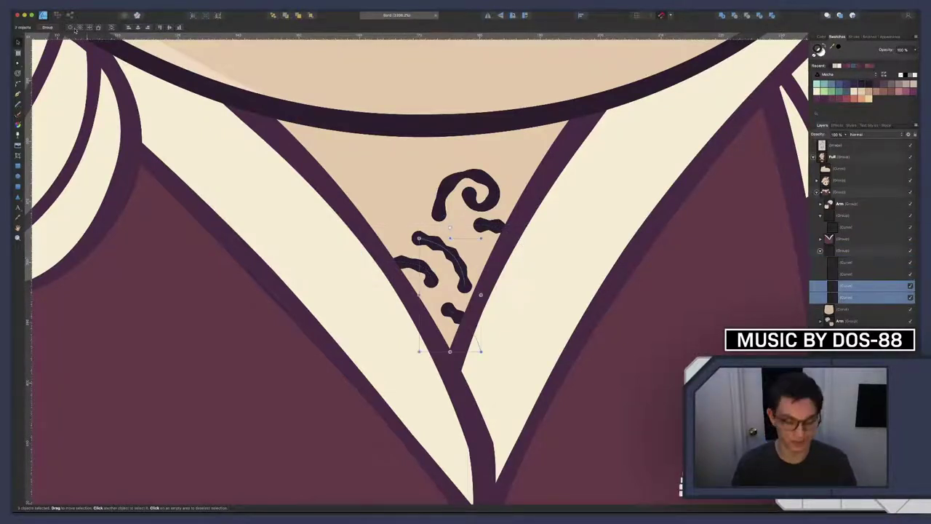
Edit the stroke pressure curve to thicken the curl's start and save it as a profile
{"action": "key", "text": "e"}
{"action": "key", "text": "p"}
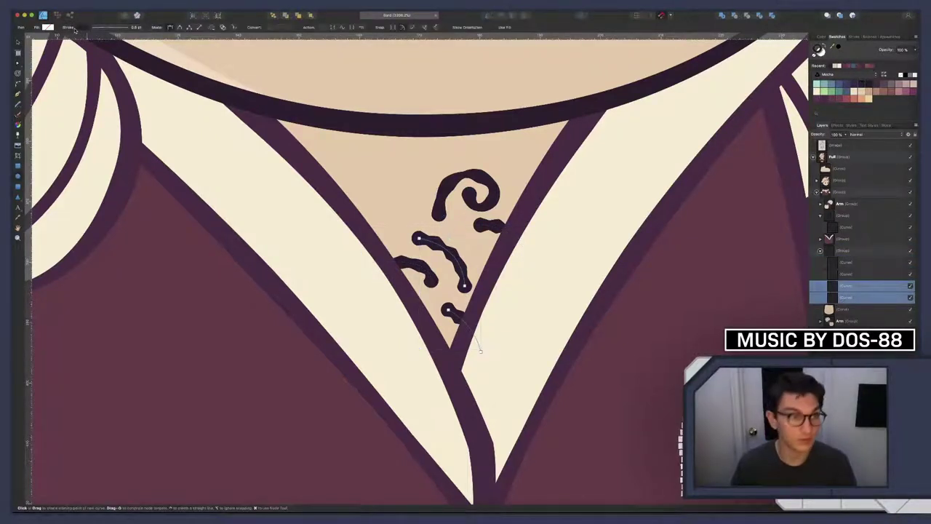
{"action": "left_click", "coordinate": [80, 27]}
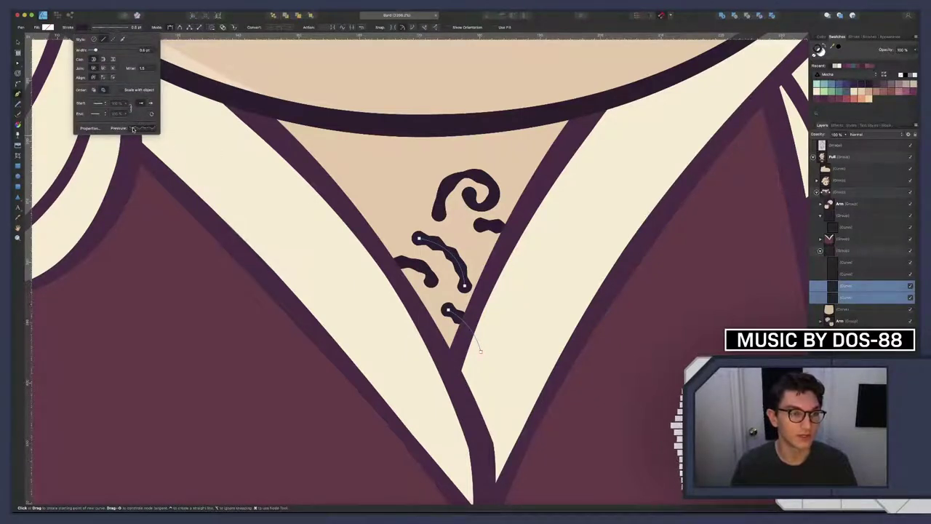
{"action": "left_click", "coordinate": [133, 128]}
{"action": "mouse_move", "coordinate": [143, 158]}
{"action": "left_mouse_down"}
{"action": "mouse_move", "coordinate": [140, 138]}
{"action": "mouse_move", "coordinate": [211, 146]}
{"action": "left_mouse_up"}
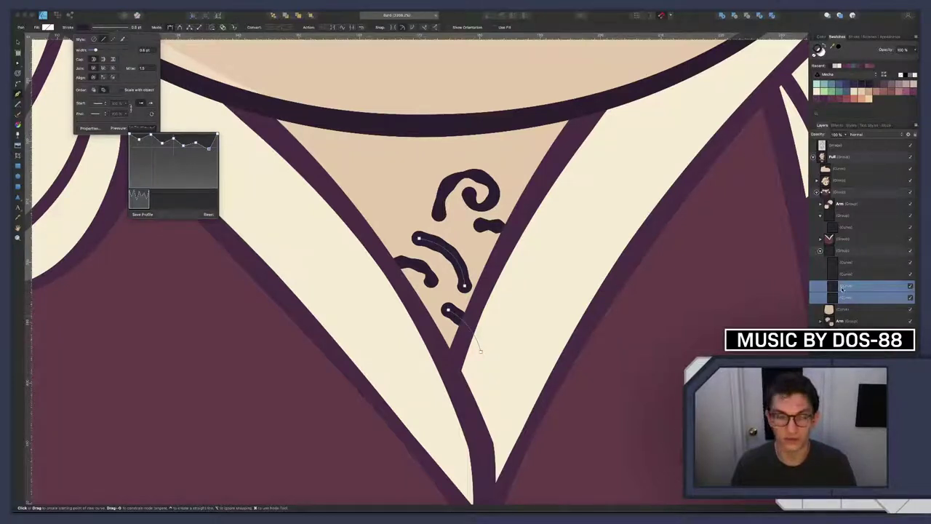
{"action": "left_click", "coordinate": [148, 215]}
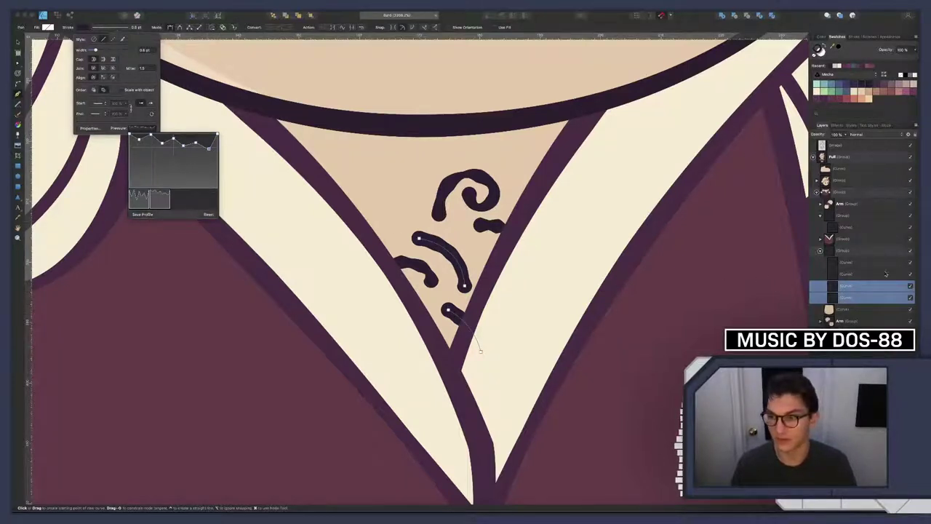
Apply the saved pressure profile to the upper curls
{"action": "left_click", "coordinate": [484, 225]}
{"action": "left_click", "coordinate": [429, 277], "text": "shift"}
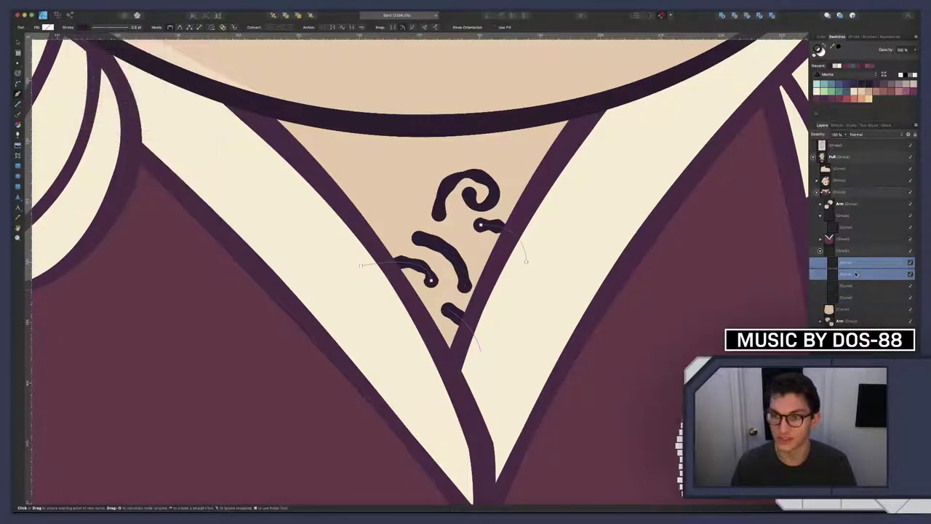
{"action": "left_click", "coordinate": [116, 27]}
{"action": "left_click", "coordinate": [138, 128]}
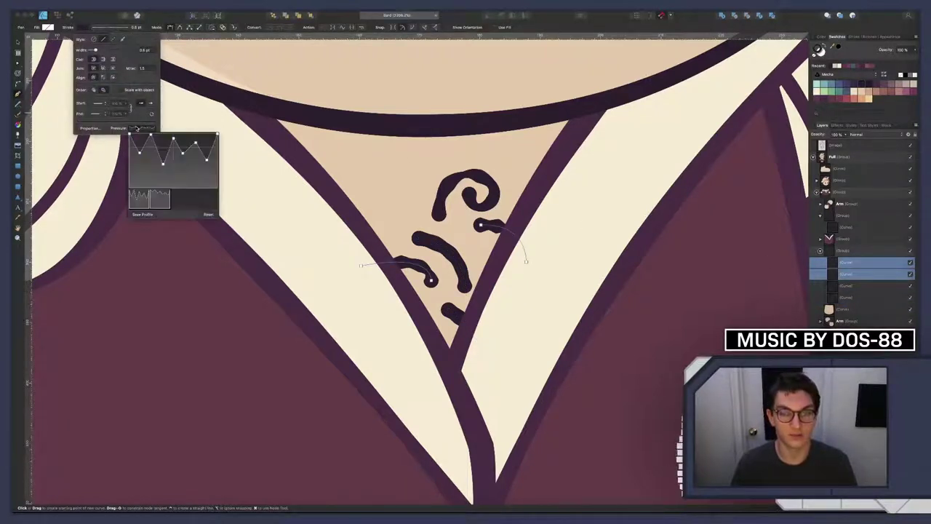
{"action": "left_click", "coordinate": [164, 199]}
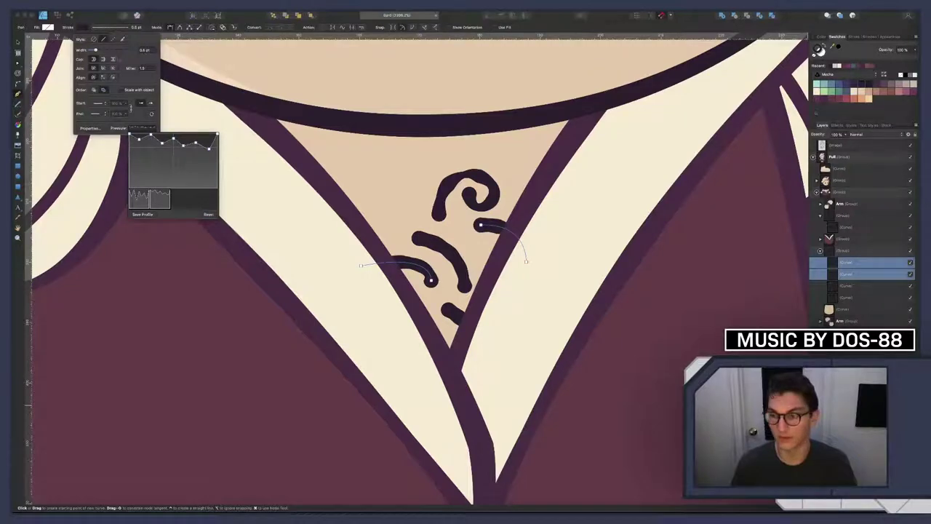
{"action": "key", "text": "Escape"}
Draw a short new hair stroke beside the curls
{"action": "scroll", "coordinate": [361, 226], "scroll_direction": "down", "scroll_amount": 10}
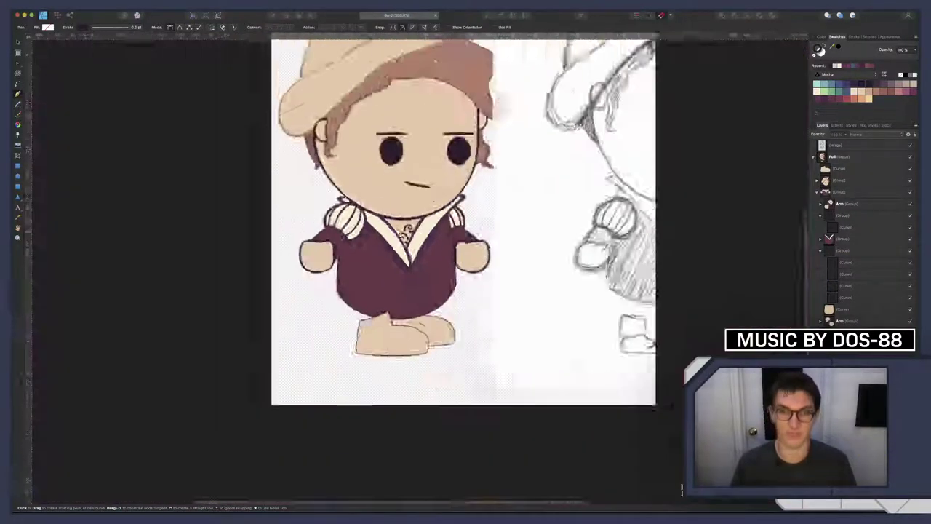
{"action": "scroll", "coordinate": [426, 281], "scroll_direction": "up", "scroll_amount": 2}
{"action": "scroll", "coordinate": [428, 269], "scroll_direction": "up", "scroll_amount": 5}
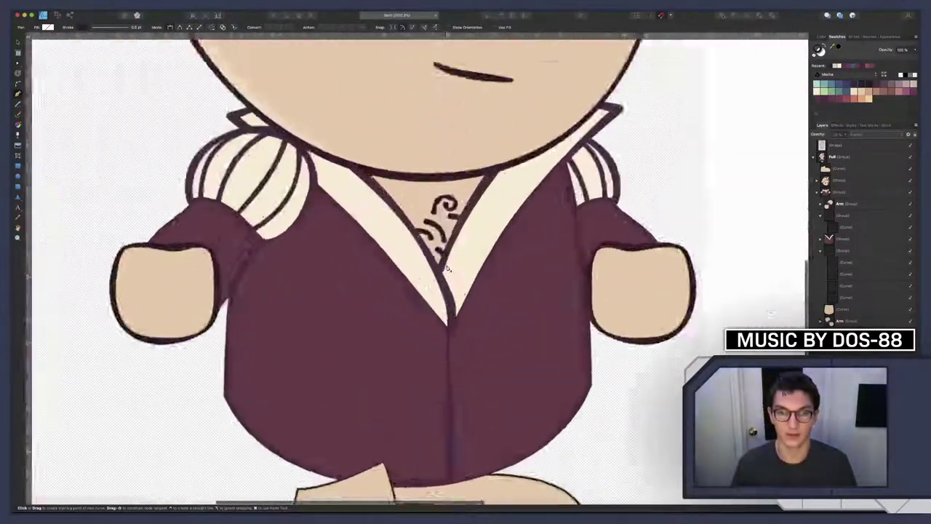
{"action": "scroll", "coordinate": [420, 247], "scroll_direction": "up", "scroll_amount": 5}
{"action": "scroll", "coordinate": [417, 234], "scroll_direction": "up", "scroll_amount": 3}
{"action": "scroll", "coordinate": [416, 234], "scroll_direction": "down", "scroll_amount": 3}
{"action": "scroll", "coordinate": [417, 235], "scroll_direction": "down", "scroll_amount": 3}
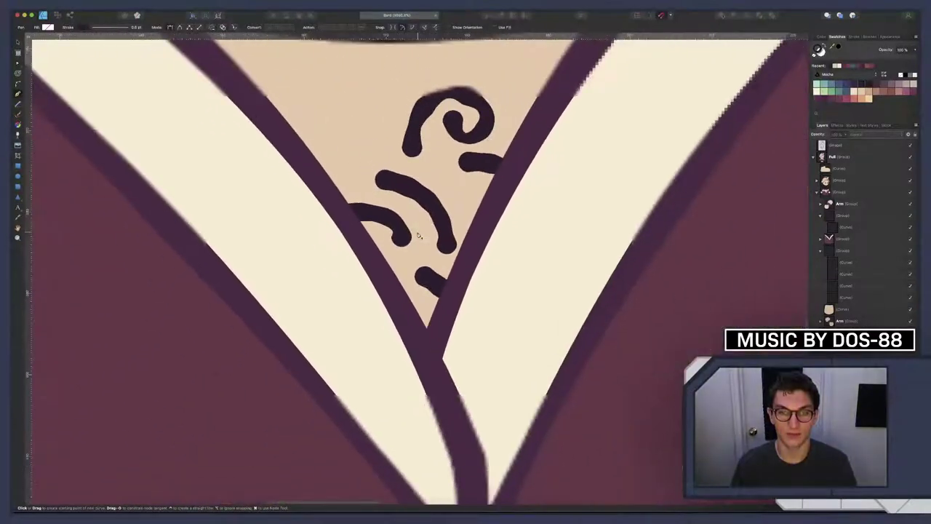
{"action": "scroll", "coordinate": [418, 236], "scroll_direction": "down", "scroll_amount": 2}
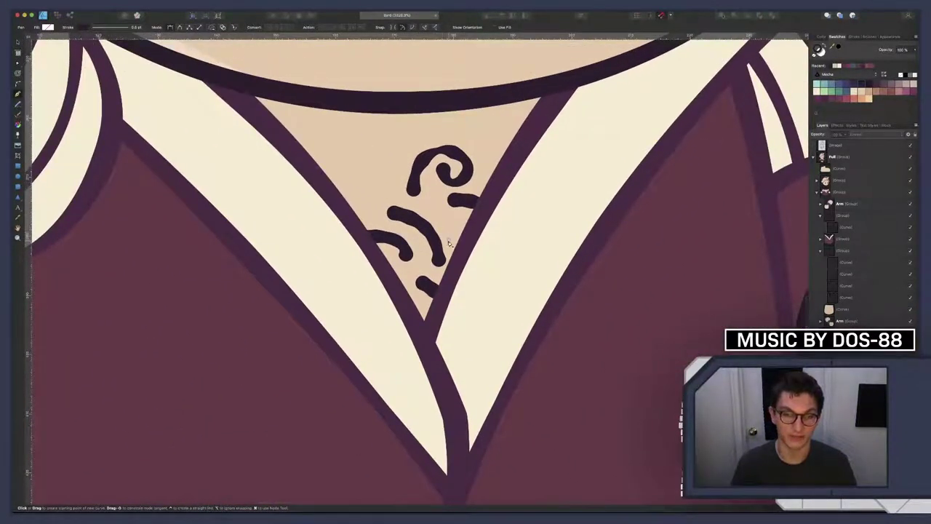
{"action": "left_click", "coordinate": [448, 238]}
{"action": "left_click", "coordinate": [444, 283]}
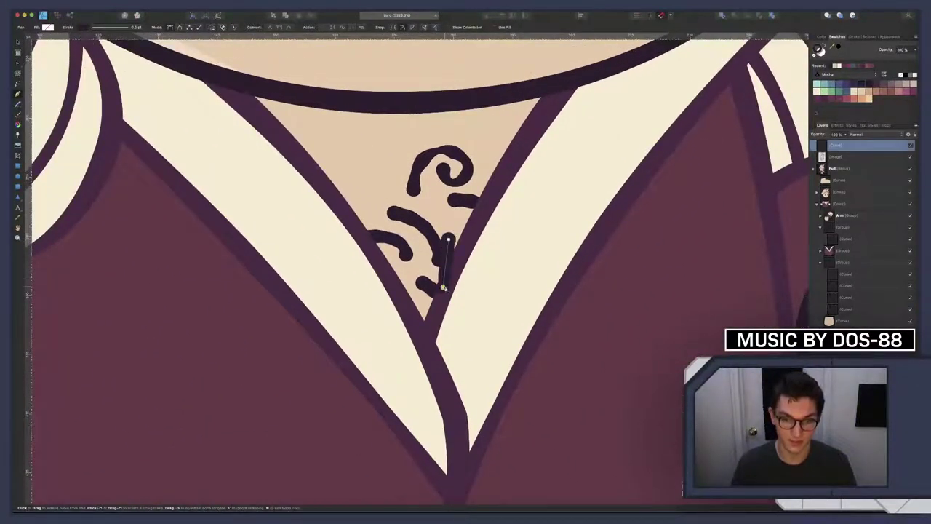
Bend the new stroke leftward, shift it up-right, and move its layer into the chest-hair group
{"action": "key", "text": "a"}
{"action": "left_click_drag", "start_coordinate": [446, 264], "coordinate": [439, 267]}
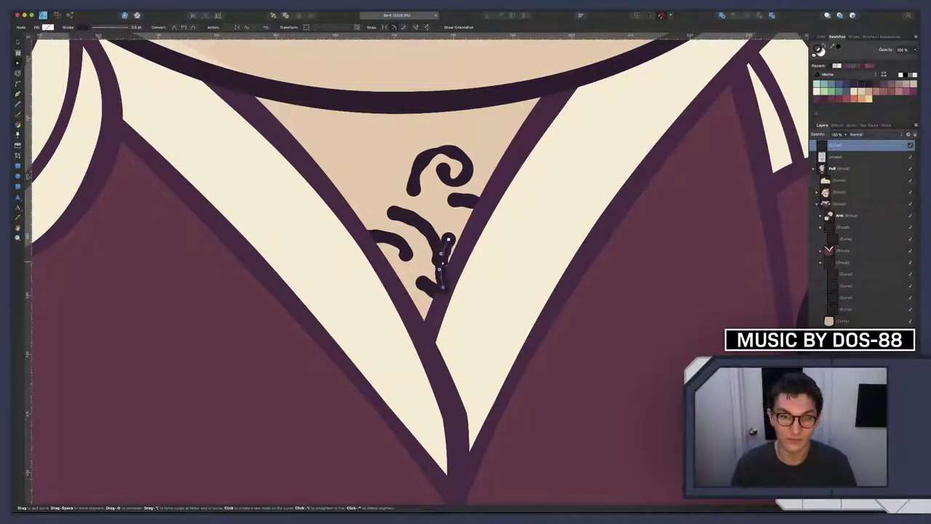
{"action": "key", "text": "v"}
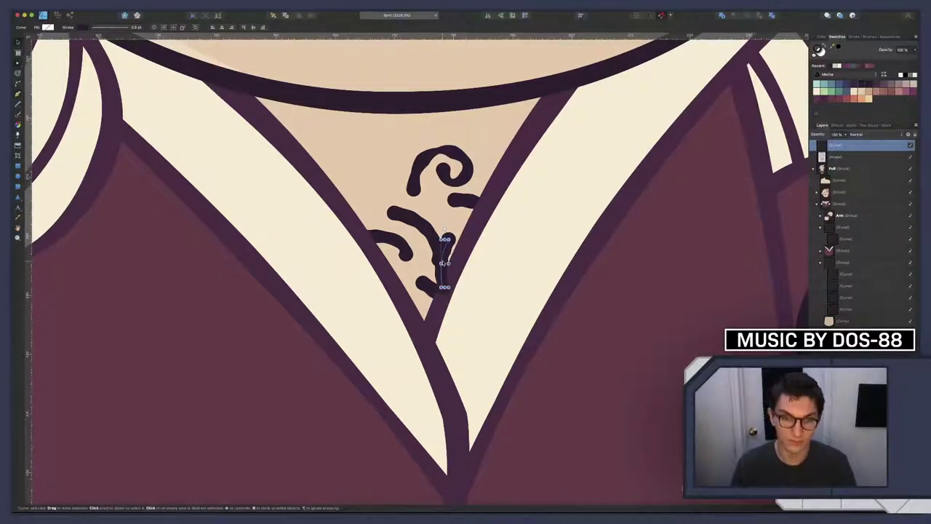
{"action": "left_click_drag", "start_coordinate": [441, 264], "coordinate": [447, 252]}
{"action": "left_click_drag", "start_coordinate": [849, 151], "coordinate": [857, 269]}
Try adding another node to a curl stroke, undo it, and select the bottom curve layer
{"action": "key", "text": "p"}
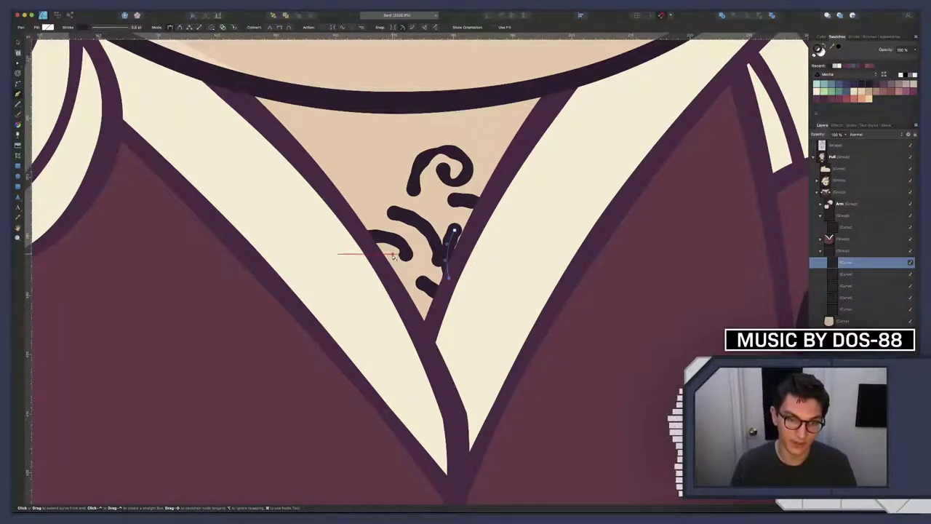
{"action": "left_click", "coordinate": [393, 255]}
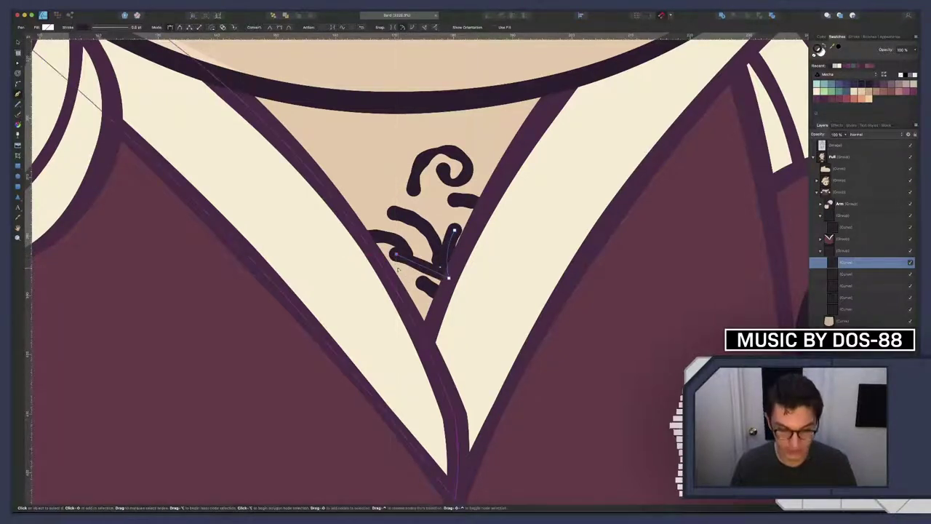
{"action": "key", "text": "Escape"}
{"action": "key", "text": "ctrl+z"}
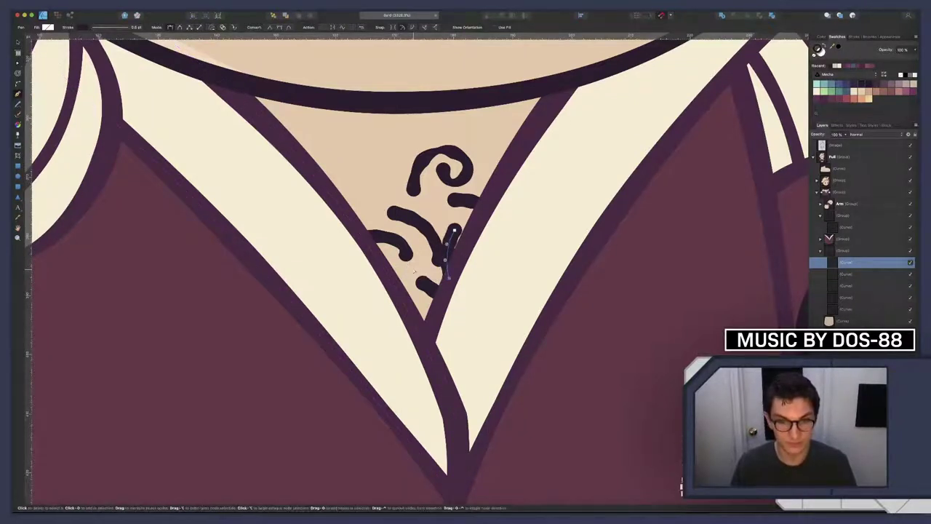
{"action": "key", "text": "v"}
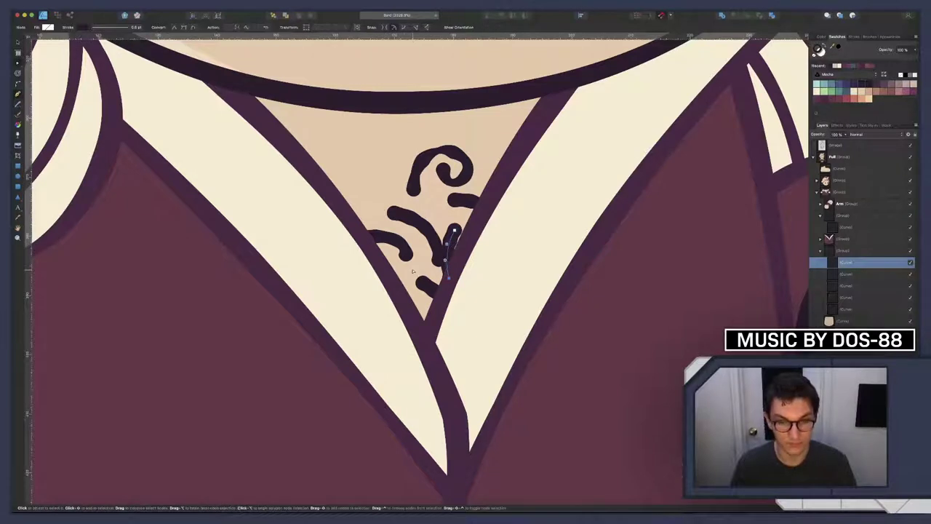
{"action": "left_click", "coordinate": [412, 272]}
Draw a short curl stroke below the cluster and bend it into a curve
{"action": "key", "text": "p"}
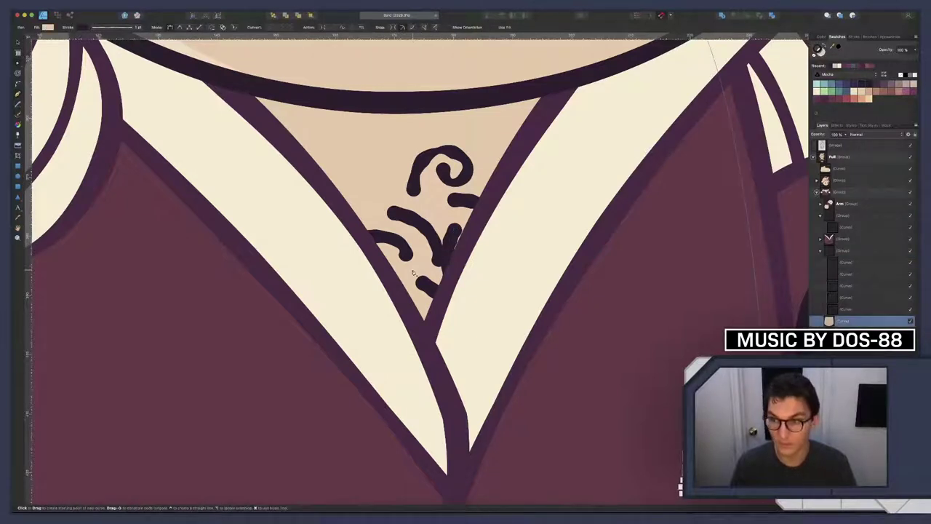
{"action": "left_click", "coordinate": [857, 309]}
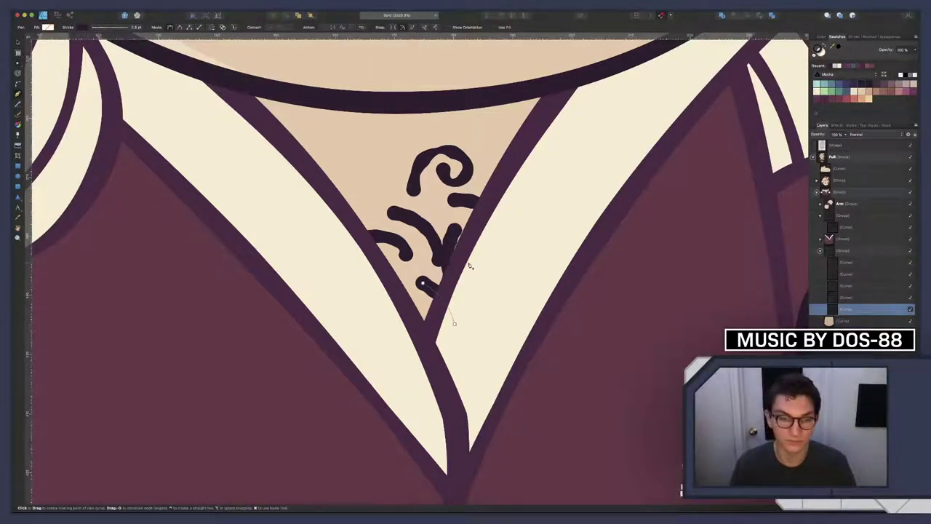
{"action": "left_click", "coordinate": [409, 269]}
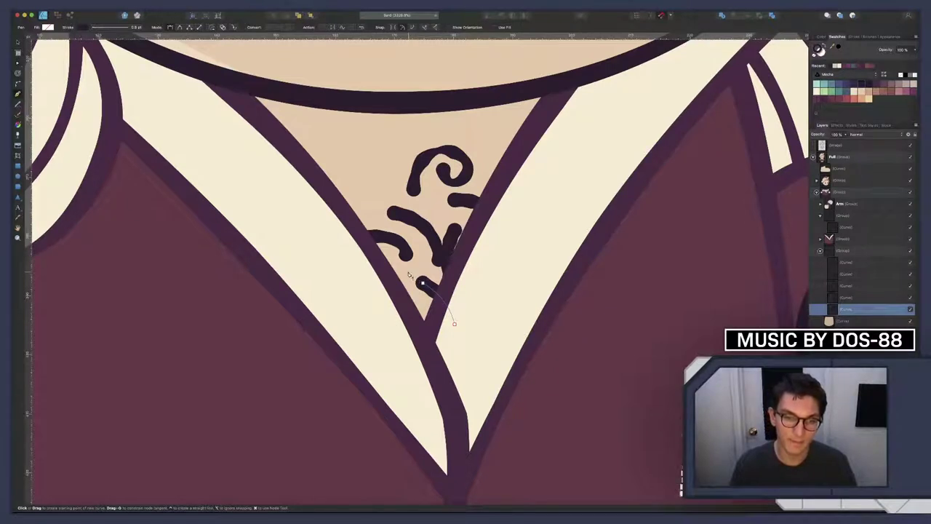
{"action": "left_click", "coordinate": [415, 302]}
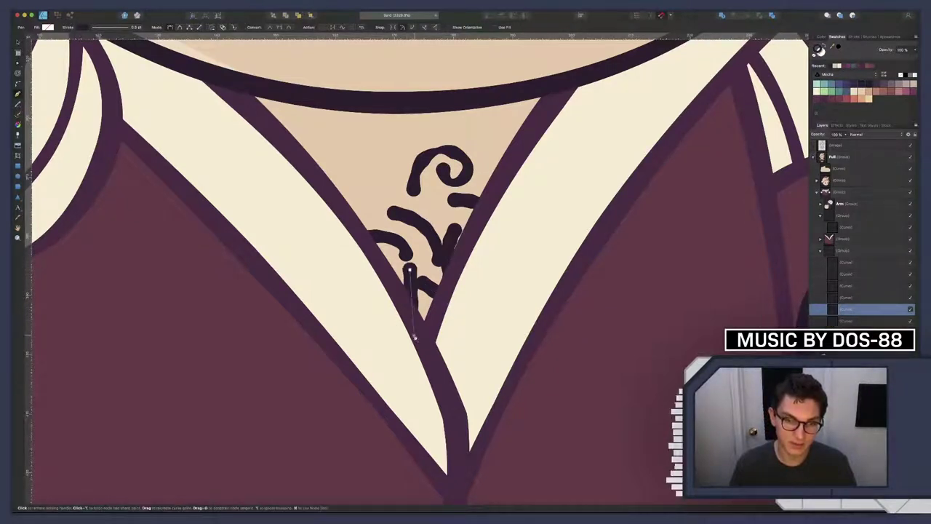
{"action": "key", "text": "a"}
{"action": "left_click_drag", "start_coordinate": [415, 302], "coordinate": [404, 311]}
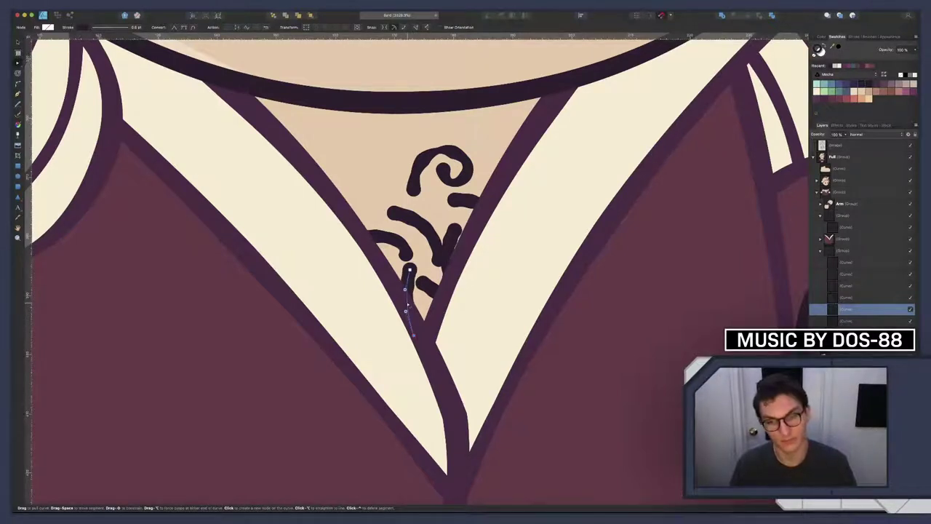
{"action": "key", "text": "v"}
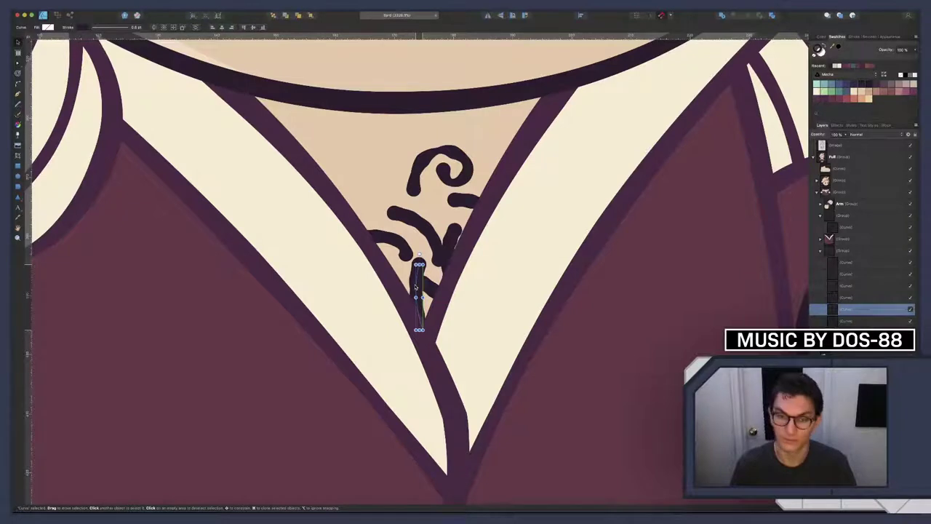
Flip the small curl, move it up-left into the cluster, and tilt it counter-clockwise
{"action": "scroll", "coordinate": [411, 292], "scroll_direction": "up", "scroll_amount": 3}
{"action": "scroll", "coordinate": [411, 292], "scroll_direction": "left", "scroll_amount": 2}
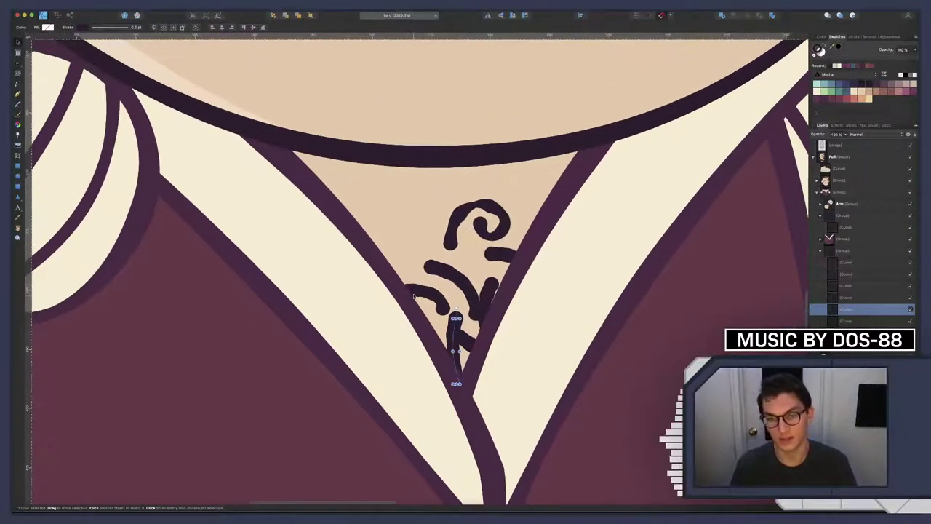
{"action": "key", "text": "p"}
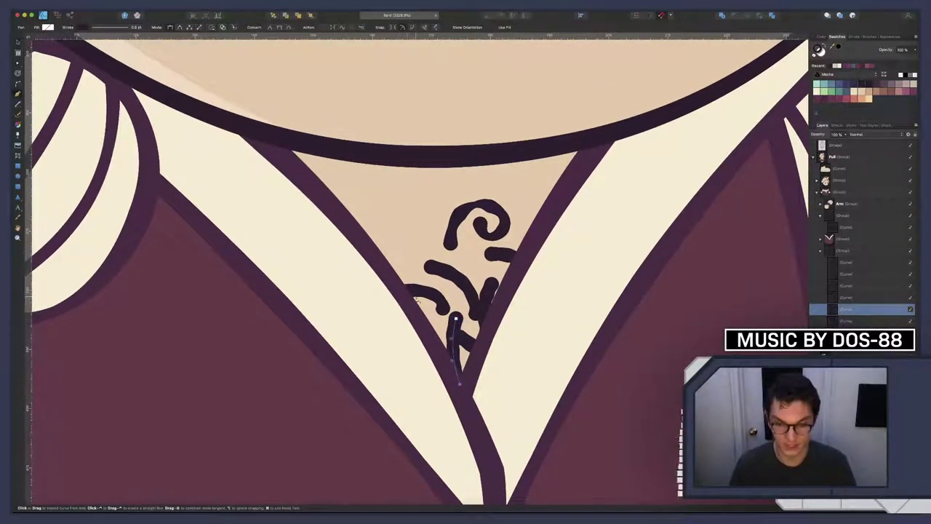
{"action": "key", "text": "v"}
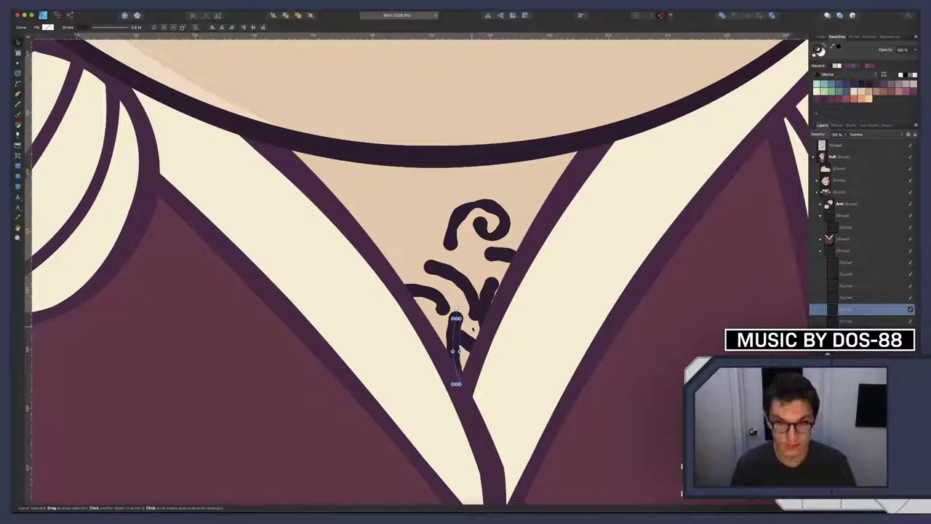
{"action": "right_click", "coordinate": [464, 331]}
{"action": "mouse_move", "coordinate": [477, 429]}
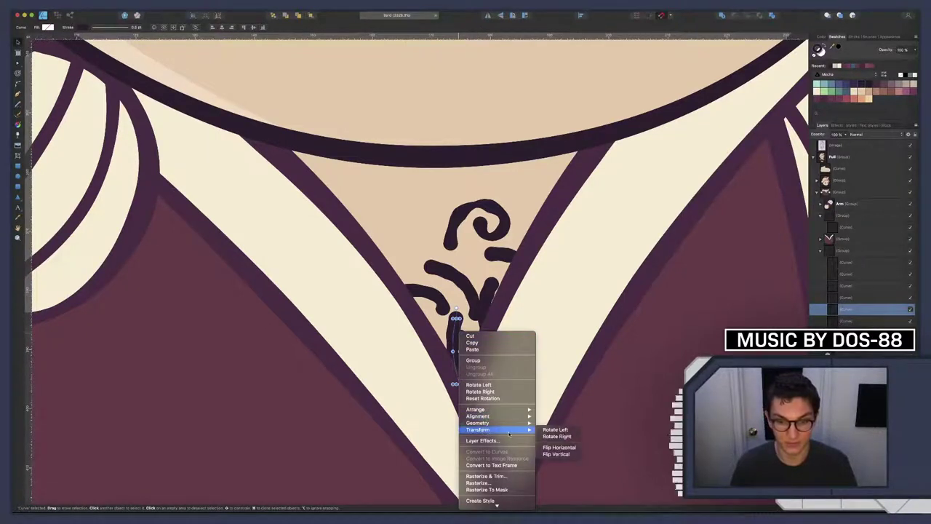
{"action": "left_click", "coordinate": [560, 448]}
{"action": "left_click_drag", "start_coordinate": [458, 343], "coordinate": [405, 277]}
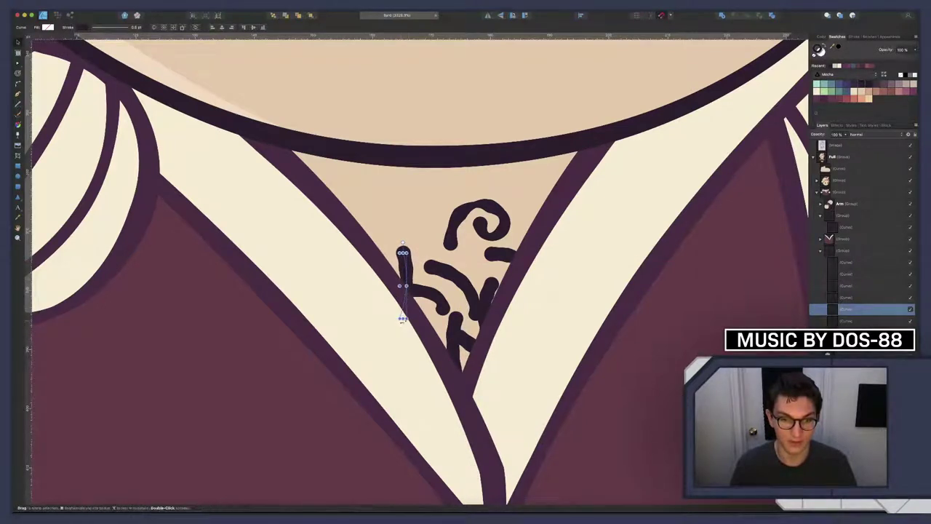
{"action": "left_click_drag", "start_coordinate": [403, 242], "coordinate": [389, 245]}
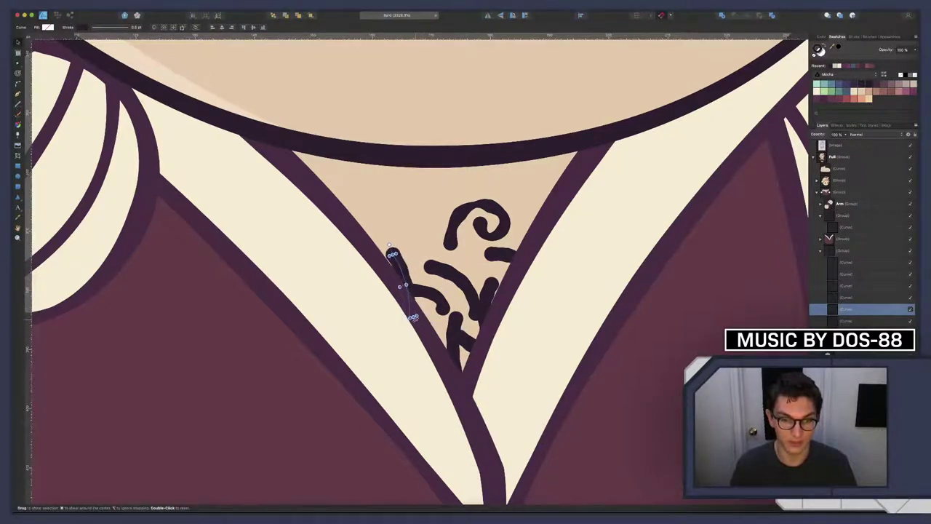
{"action": "mouse_move", "coordinate": [412, 318]}
{"action": "left_mouse_down"}
{"action": "mouse_move", "coordinate": [427, 312]}
{"action": "mouse_move", "coordinate": [418, 306]}
{"action": "left_mouse_up"}
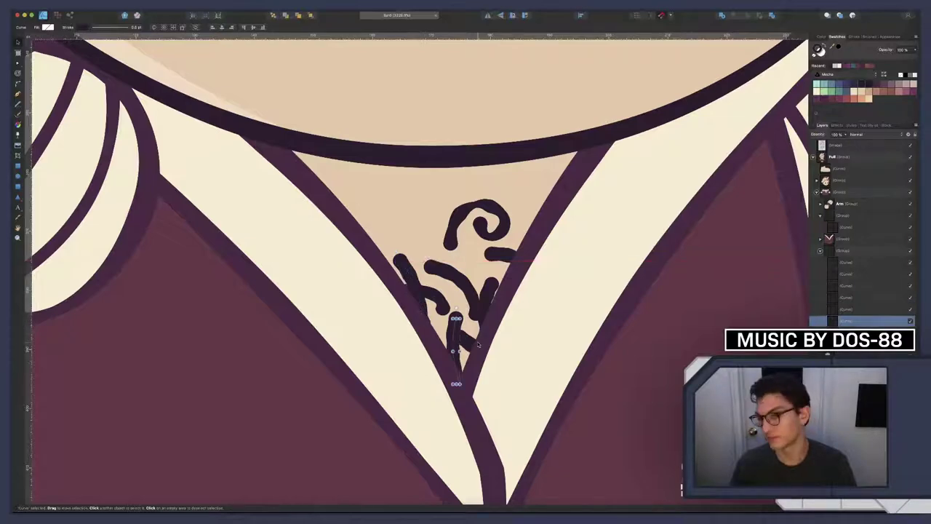
{"action": "key", "text": "ctrl+0"}
{"action": "left_click", "coordinate": [555, 385]}
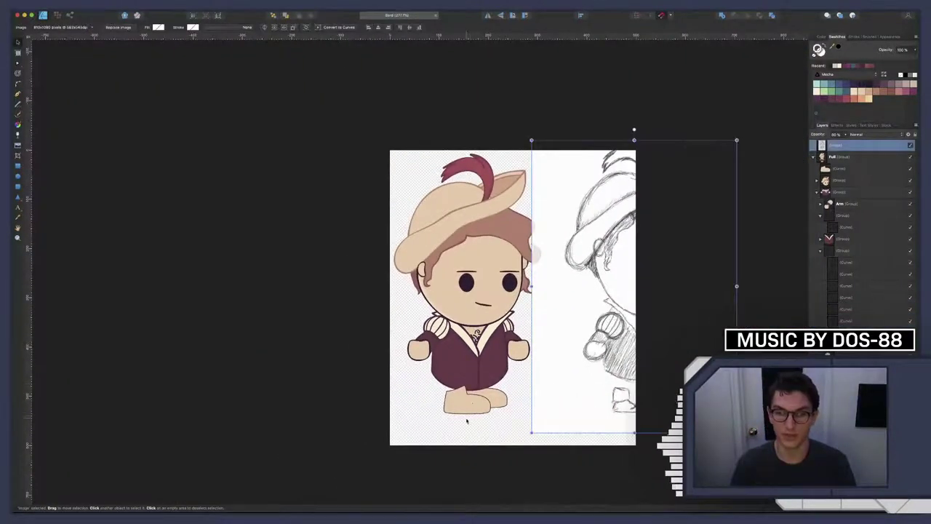
Move the top chest swirl to the collar's right edge, tilt it, and enlarge it into a wider loop
{"action": "scroll", "coordinate": [466, 415], "scroll_direction": "down", "scroll_amount": 3}
{"action": "scroll", "coordinate": [477, 372], "scroll_direction": "up", "scroll_amount": 3}
{"action": "scroll", "coordinate": [478, 368], "scroll_direction": "up", "scroll_amount": 5}
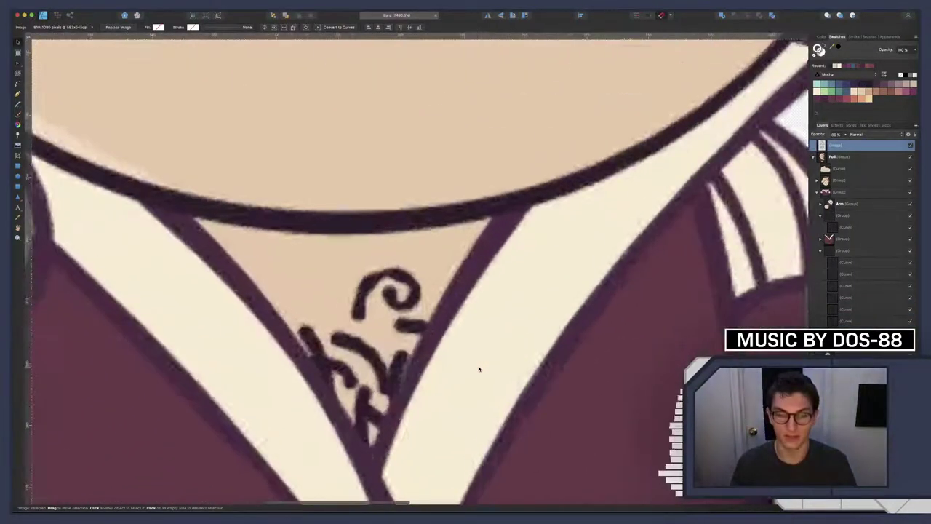
{"action": "left_click", "coordinate": [399, 249]}
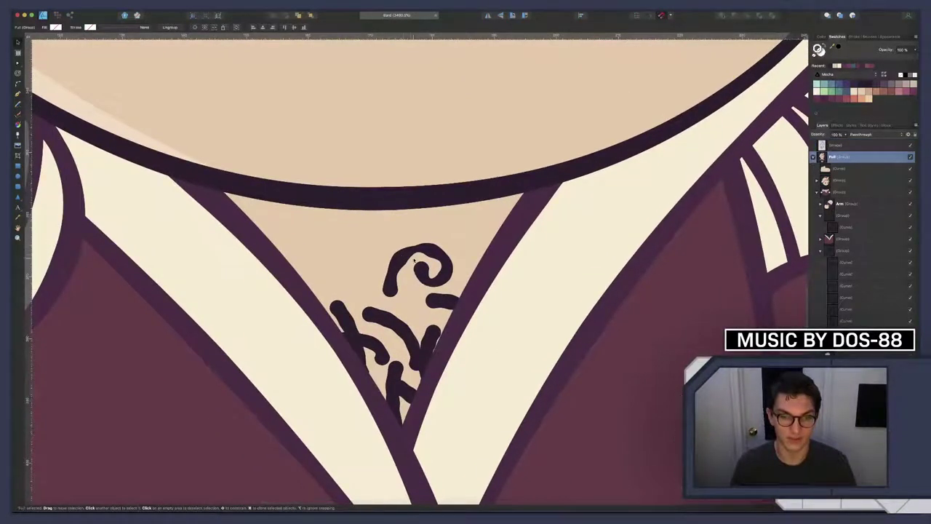
{"action": "left_click", "coordinate": [419, 260]}
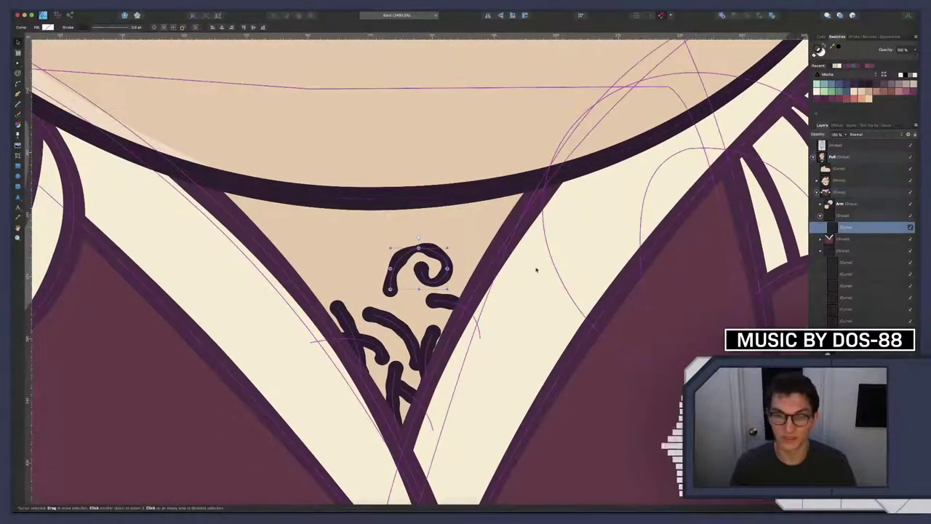
{"action": "left_click_drag", "start_coordinate": [440, 261], "coordinate": [457, 344]}
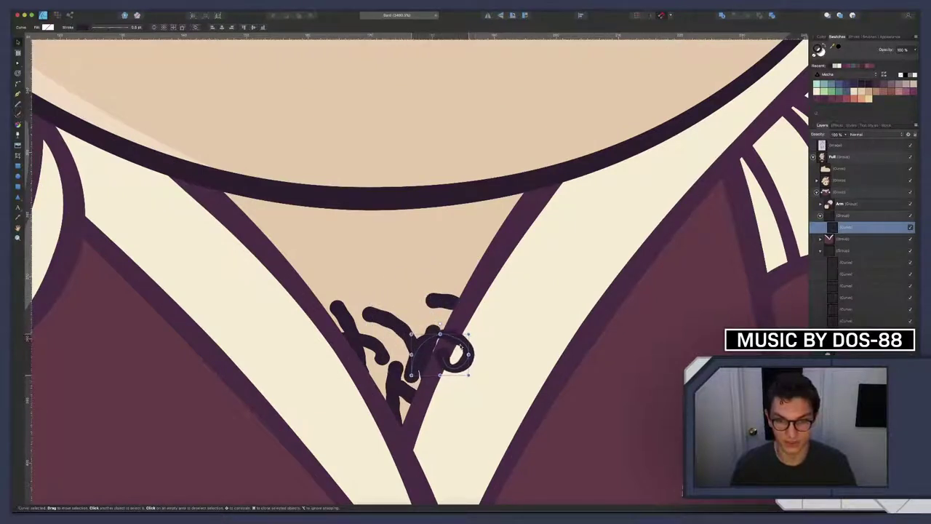
{"action": "left_click_drag", "start_coordinate": [406, 374], "coordinate": [402, 356]}
{"action": "left_click_drag", "start_coordinate": [458, 342], "coordinate": [454, 327]}
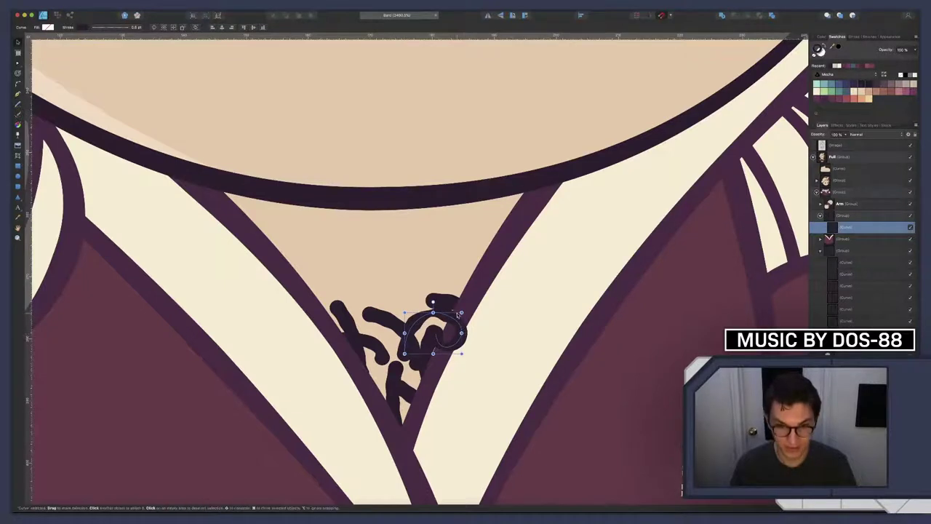
{"action": "left_click_drag", "start_coordinate": [462, 312], "coordinate": [480, 299]}
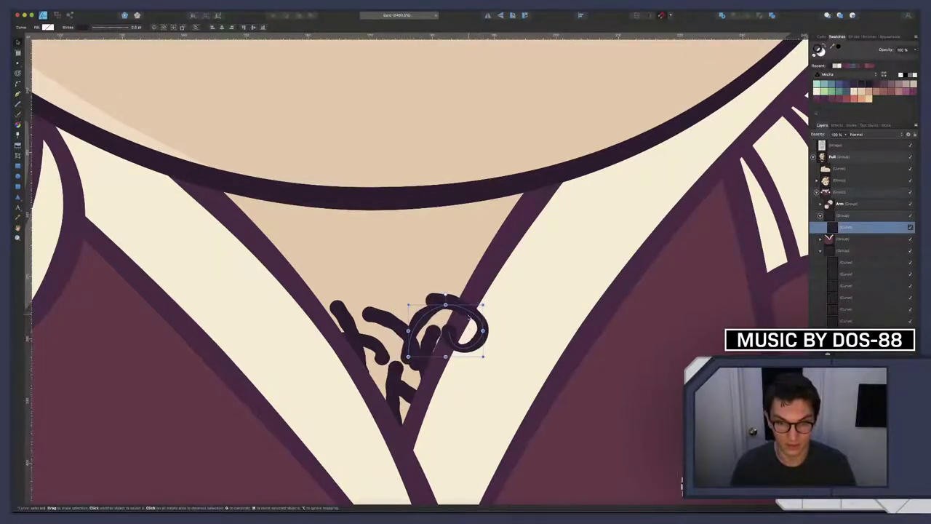
{"action": "mouse_move", "coordinate": [478, 327]}
{"action": "left_mouse_down"}
{"action": "mouse_move", "coordinate": [507, 331]}
{"action": "mouse_move", "coordinate": [465, 335]}
{"action": "mouse_move", "coordinate": [462, 314]}
{"action": "left_mouse_up"}
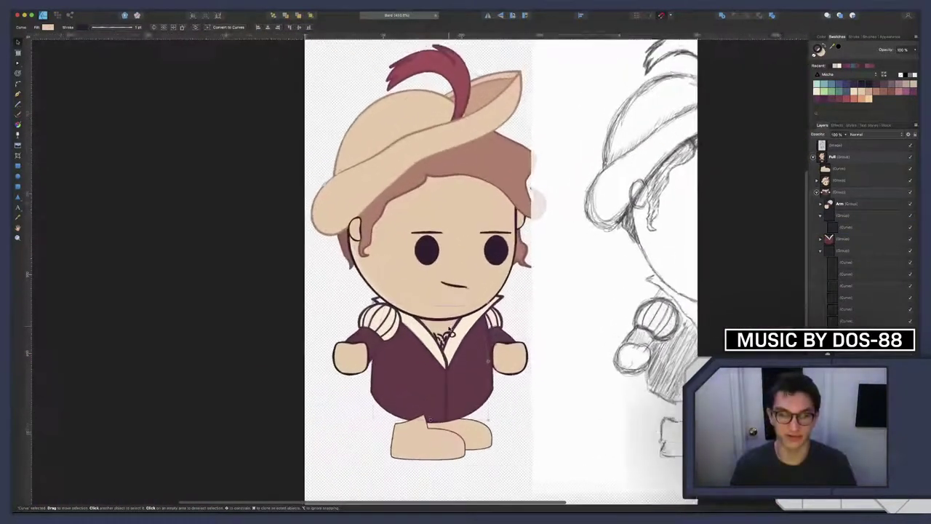
Place a copy of the loop just below it
{"action": "left_click", "coordinate": [429, 378]}
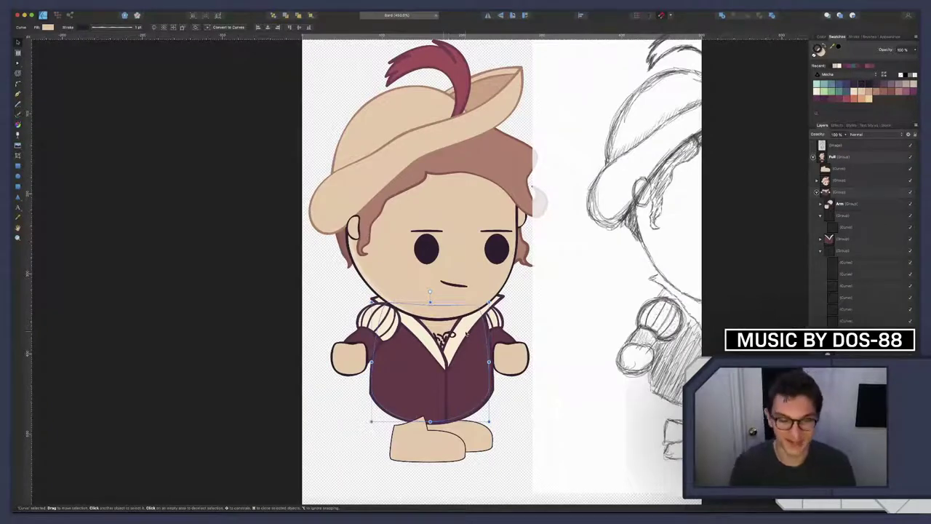
{"action": "scroll", "coordinate": [465, 333], "scroll_direction": "up", "scroll_amount": 10}
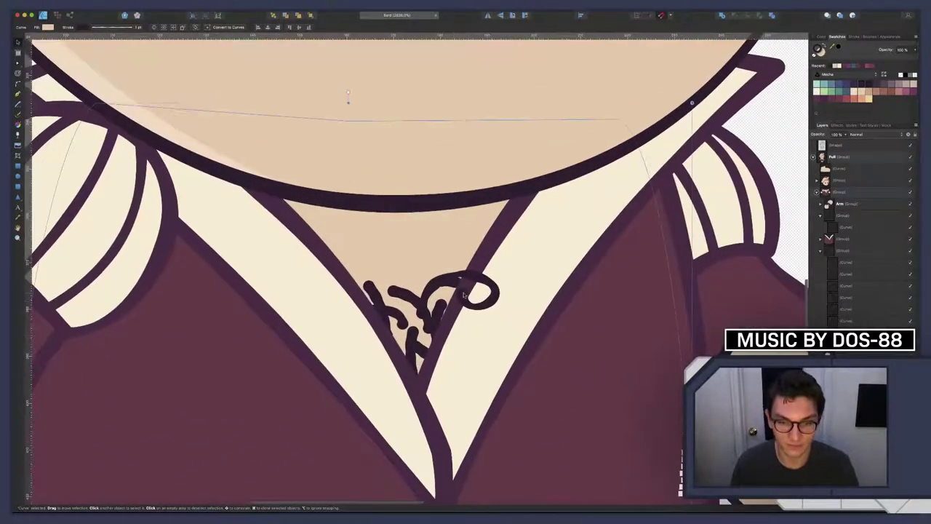
{"action": "left_click", "coordinate": [464, 293]}
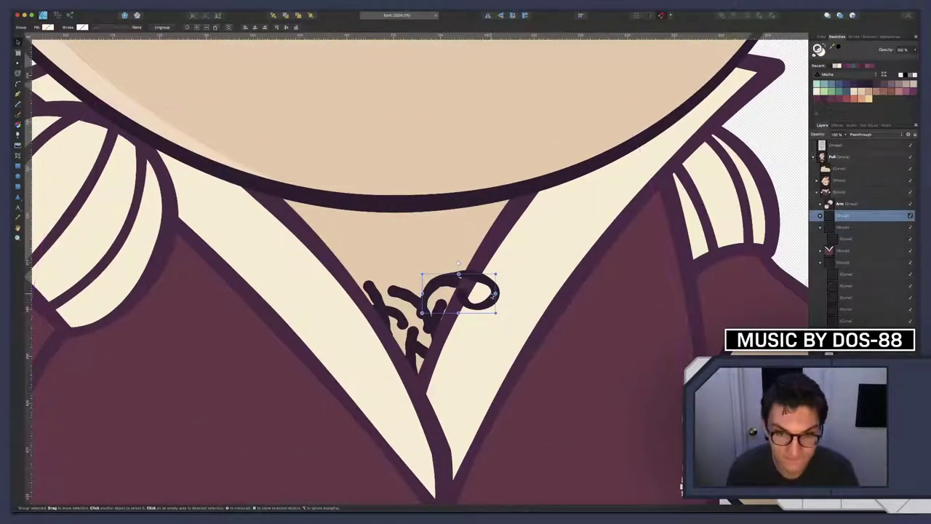
{"action": "mouse_move", "coordinate": [464, 293]}
{"action": "left_mouse_down"}
{"action": "mouse_move", "coordinate": [456, 340]}
{"action": "mouse_move", "coordinate": [459, 332]}
{"action": "left_mouse_up"}
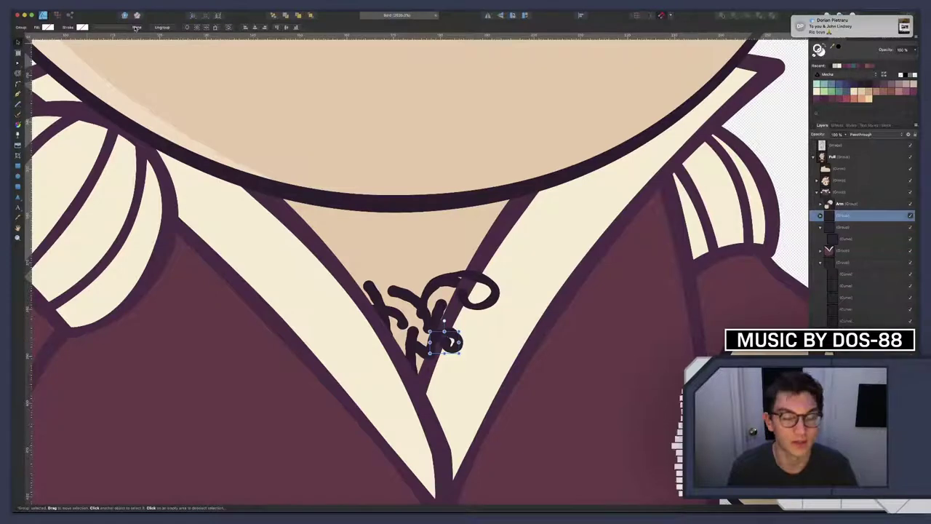
{"action": "key", "text": "p"}
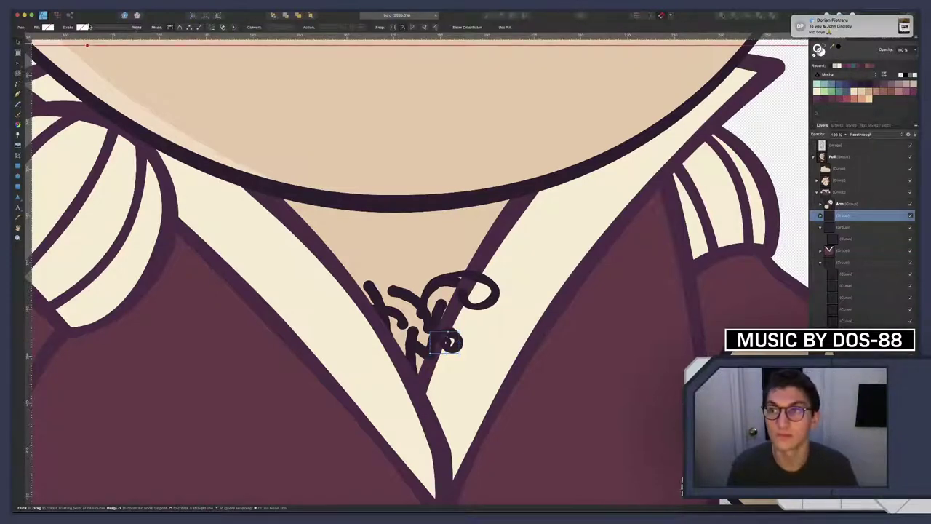
{"action": "left_click", "coordinate": [848, 26]}
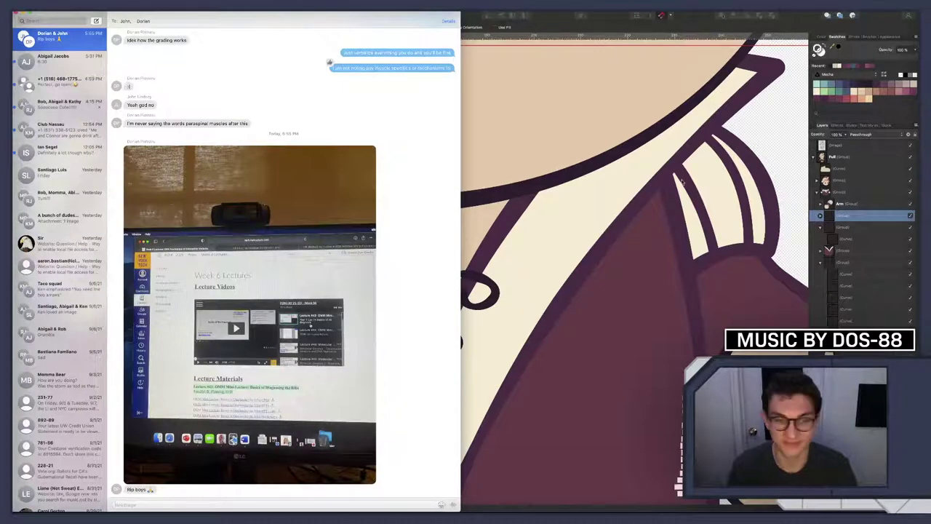
{"action": "key", "text": "super+w"}
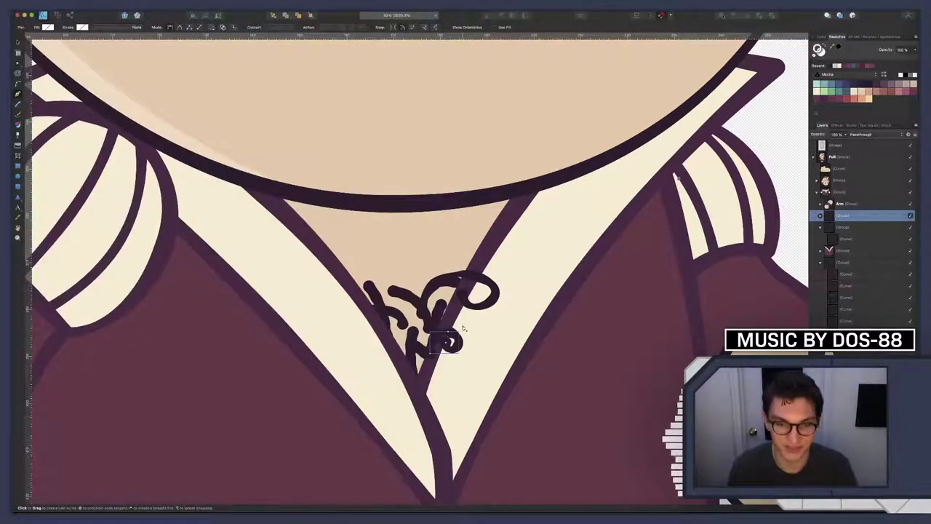
Expand the chest-hair group and delete the small stray curl
{"action": "left_click", "coordinate": [109, 29]}
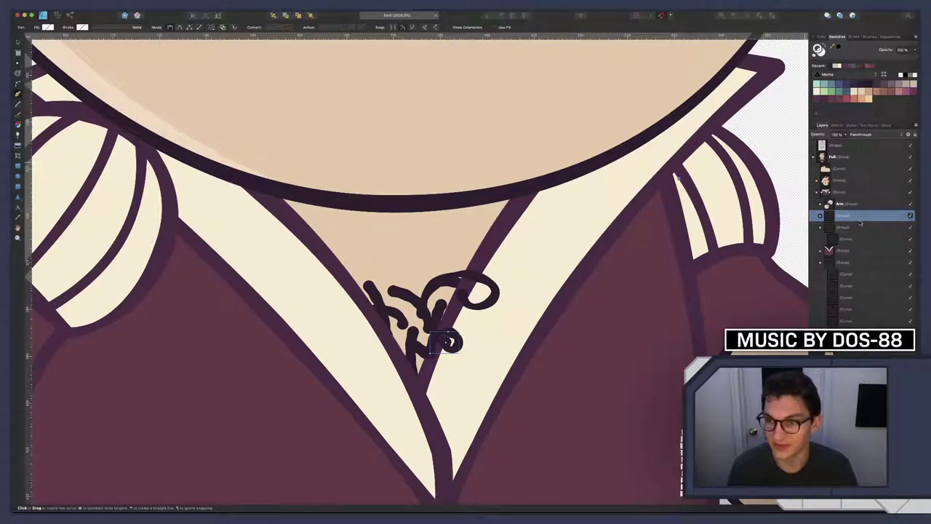
{"action": "left_click", "coordinate": [821, 215]}
{"action": "left_click", "coordinate": [845, 228]}
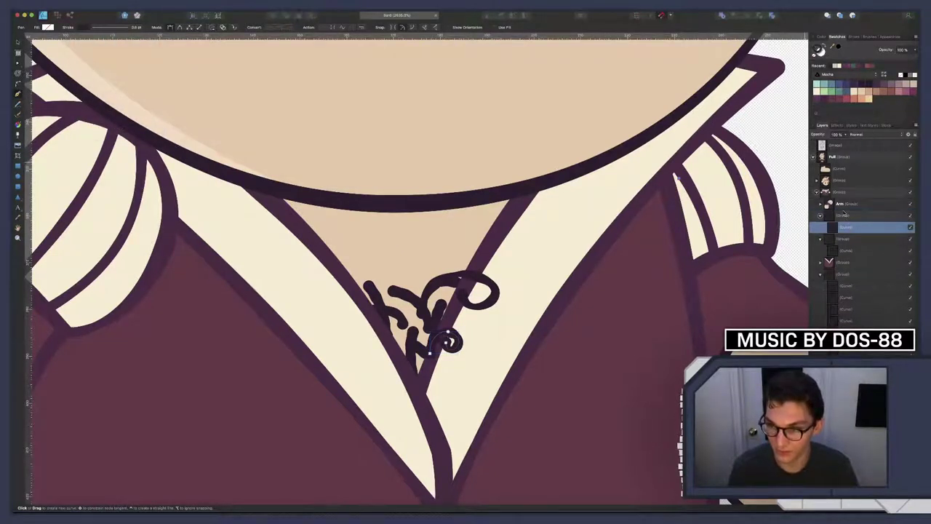
{"action": "left_click", "coordinate": [843, 215]}
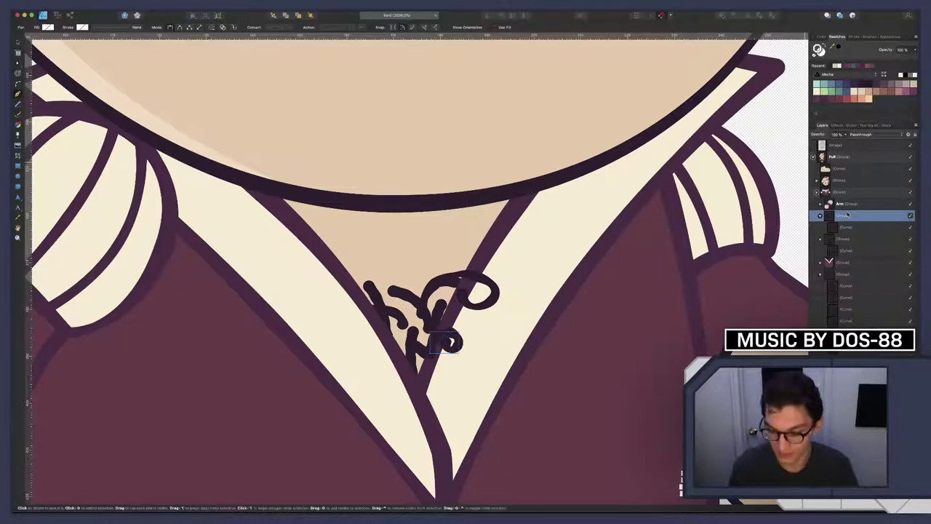
{"action": "key", "text": "Delete"}
Duplicate the loop curve, move the copy lower, and shrink it into a small loop
{"action": "left_click", "coordinate": [852, 227]}
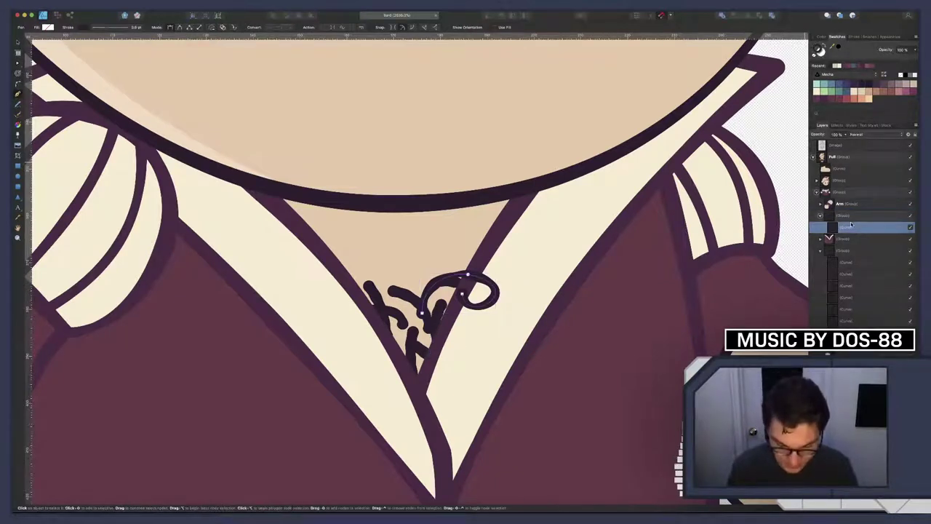
{"action": "key", "text": "v"}
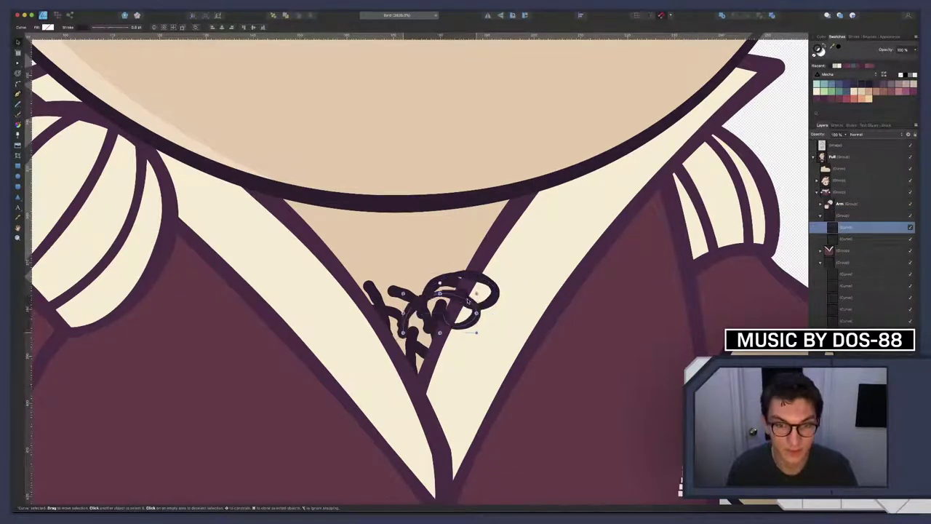
{"action": "mouse_move", "coordinate": [480, 294]}
{"action": "left_mouse_down"}
{"action": "mouse_move", "coordinate": [463, 323]}
{"action": "mouse_move", "coordinate": [445, 324]}
{"action": "left_mouse_up"}
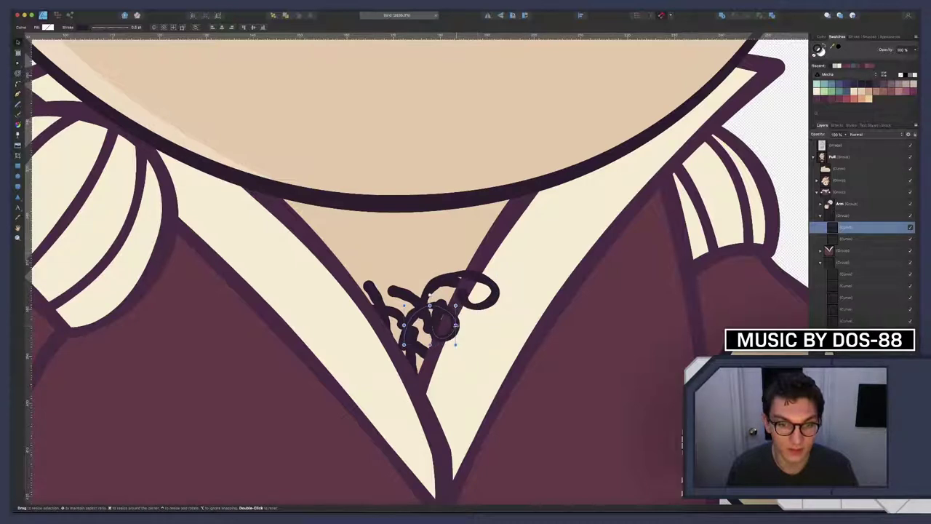
{"action": "left_click", "coordinate": [116, 27]}
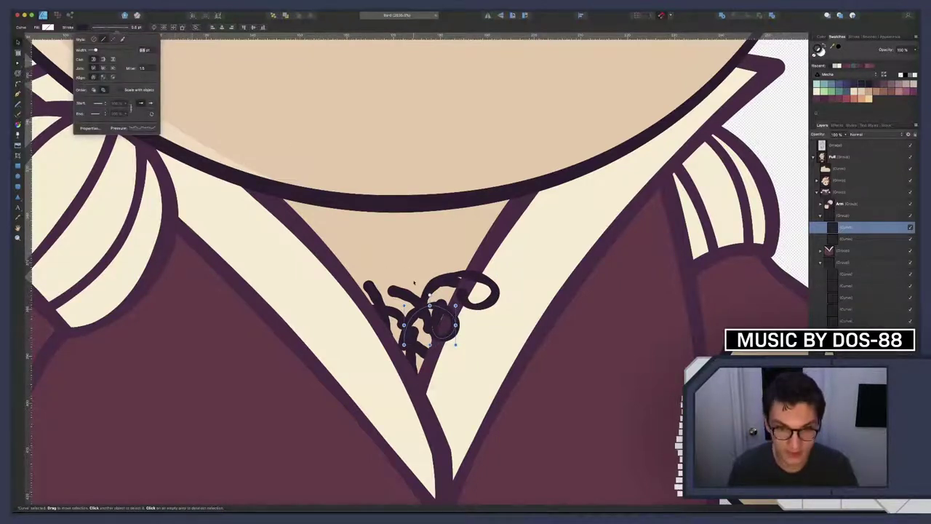
{"action": "mouse_move", "coordinate": [445, 324]}
{"action": "left_mouse_down"}
{"action": "mouse_move", "coordinate": [441, 314]}
{"action": "mouse_move", "coordinate": [448, 351]}
{"action": "left_mouse_up"}
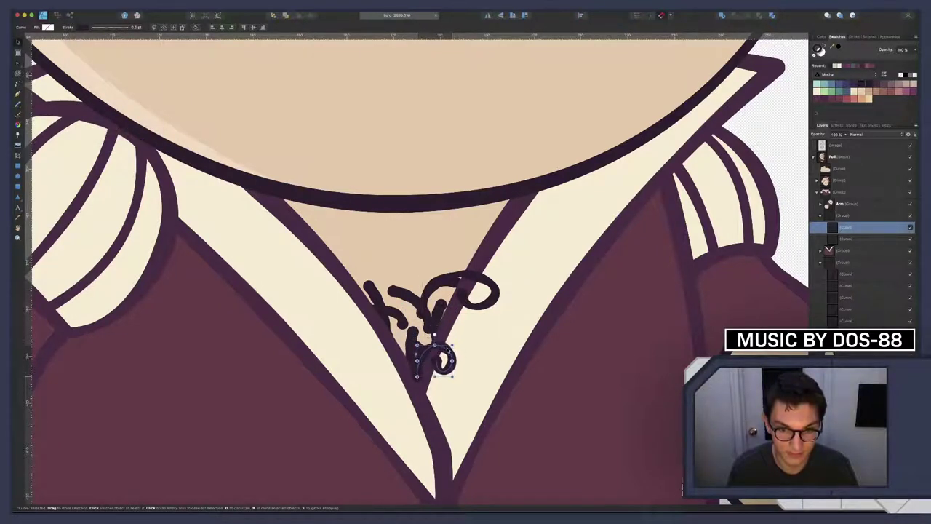
Flip the small bottom loop horizontally and drag it to the left
{"action": "right_click", "coordinate": [450, 353]}
{"action": "mouse_move", "coordinate": [468, 452]}
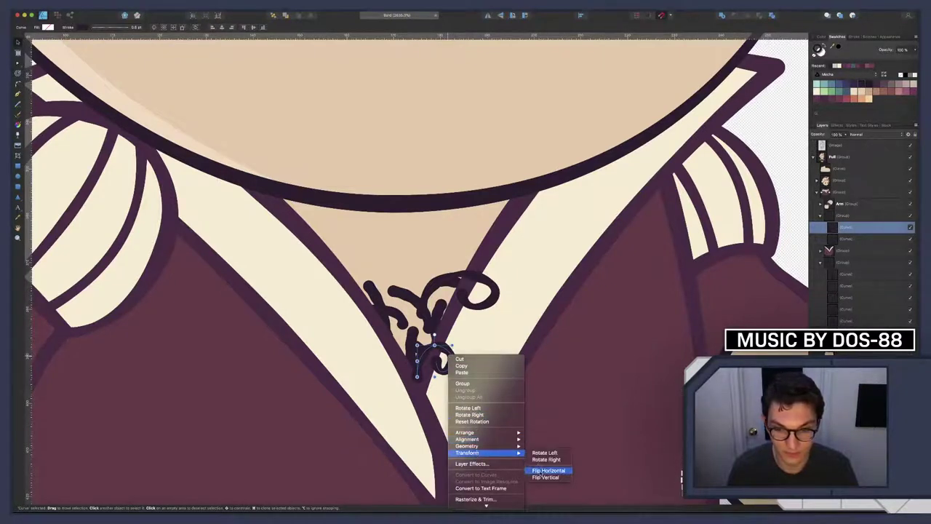
{"action": "left_click", "coordinate": [549, 470]}
{"action": "mouse_move", "coordinate": [435, 355]}
{"action": "left_mouse_down"}
{"action": "mouse_move", "coordinate": [395, 354]}
{"action": "mouse_move", "coordinate": [390, 340]}
{"action": "mouse_move", "coordinate": [375, 352]}
{"action": "mouse_move", "coordinate": [413, 365]}
{"action": "mouse_move", "coordinate": [380, 346]}
{"action": "mouse_move", "coordinate": [412, 357]}
{"action": "left_mouse_up"}
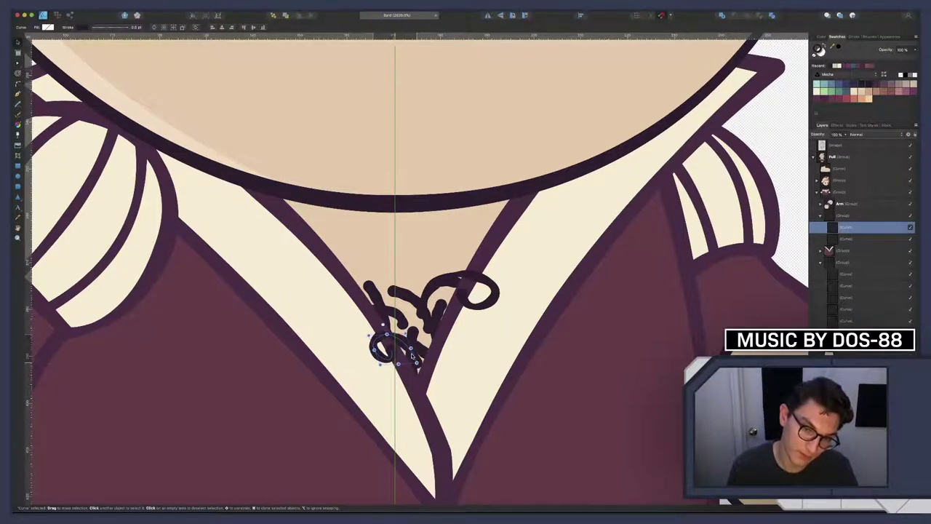
Check the character zoomed out, then select the lower-left curl layer and duplicate it with Ctrl+J
{"action": "left_click", "coordinate": [410, 297]}
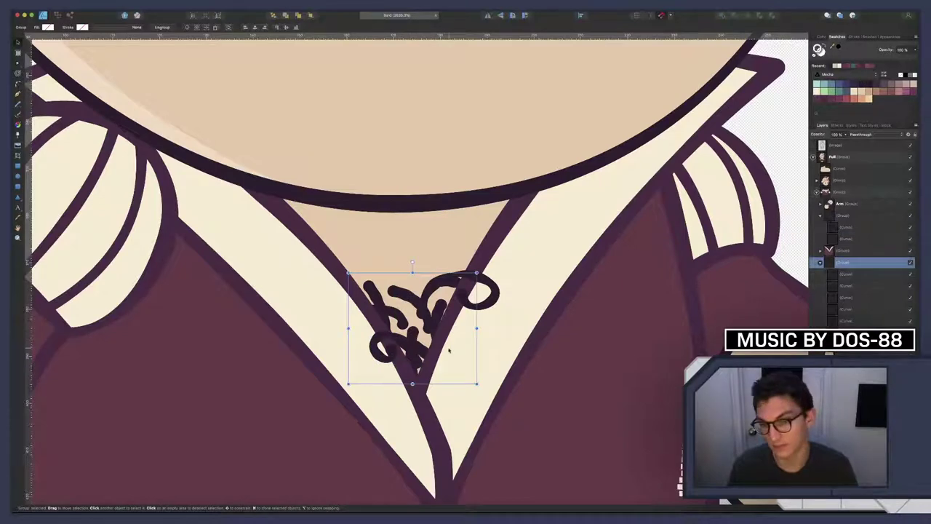
{"action": "scroll", "coordinate": [399, 332], "scroll_direction": "down", "scroll_amount": 5}
{"action": "scroll", "coordinate": [399, 332], "scroll_direction": "down", "scroll_amount": 3}
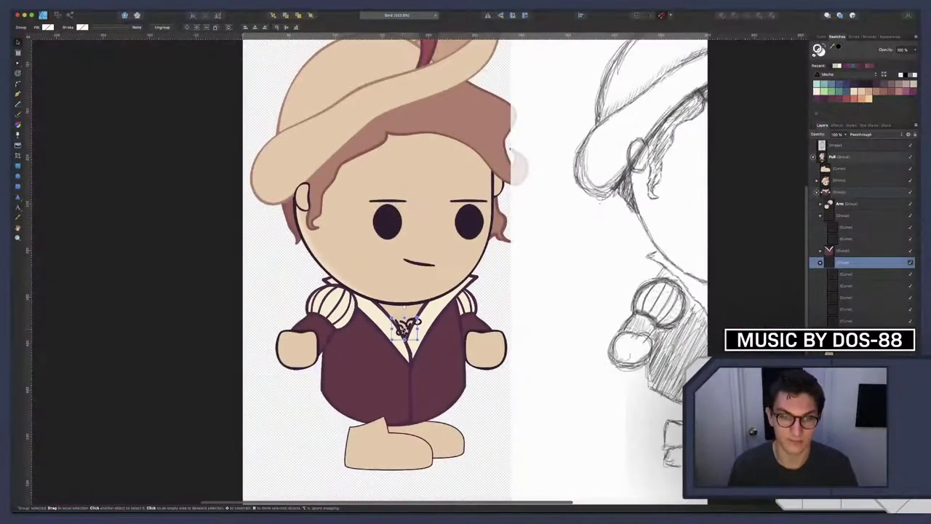
{"action": "left_click", "coordinate": [482, 396]}
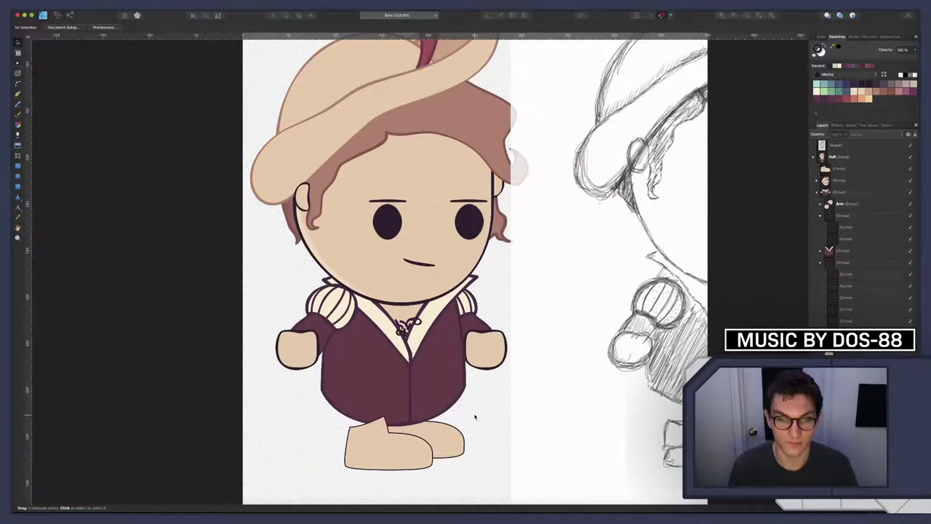
{"action": "scroll", "coordinate": [474, 416], "scroll_direction": "down", "scroll_amount": 3}
{"action": "scroll", "coordinate": [474, 414], "scroll_direction": "down", "scroll_amount": 2}
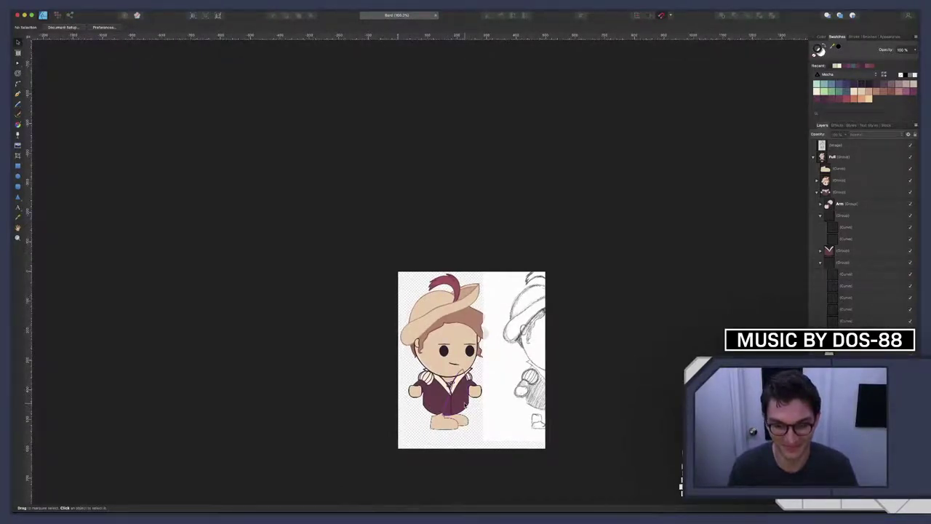
{"action": "scroll", "coordinate": [465, 405], "scroll_direction": "up", "scroll_amount": 2}
{"action": "scroll", "coordinate": [458, 397], "scroll_direction": "up", "scroll_amount": 5}
{"action": "scroll", "coordinate": [453, 388], "scroll_direction": "up", "scroll_amount": 2}
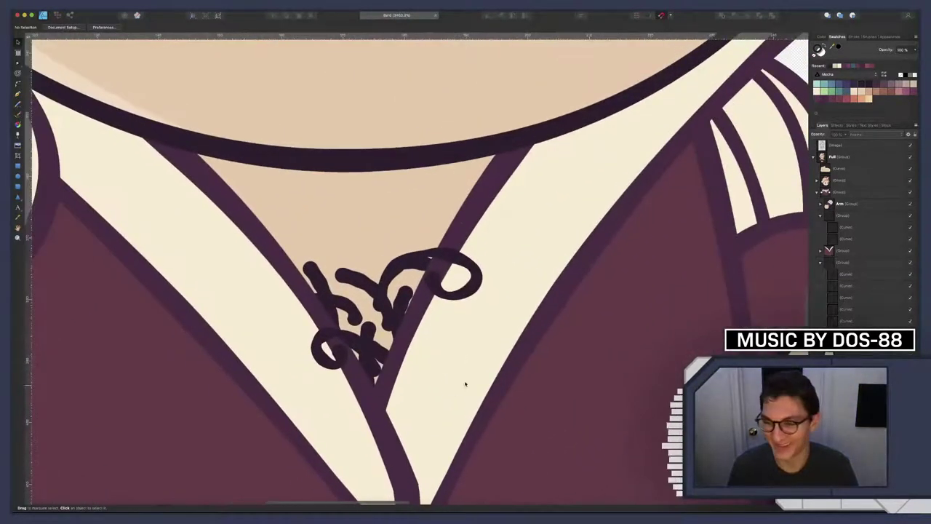
{"action": "left_click", "coordinate": [847, 239]}
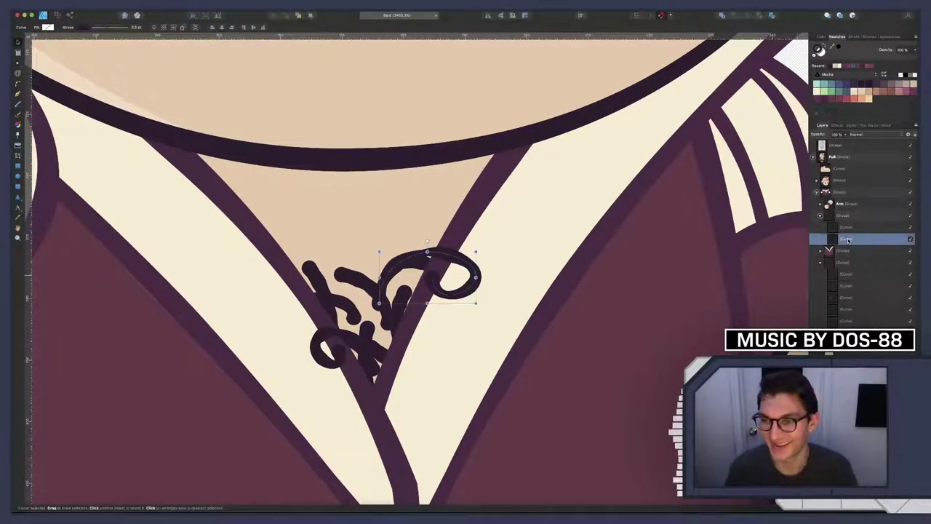
{"action": "left_click", "coordinate": [849, 228]}
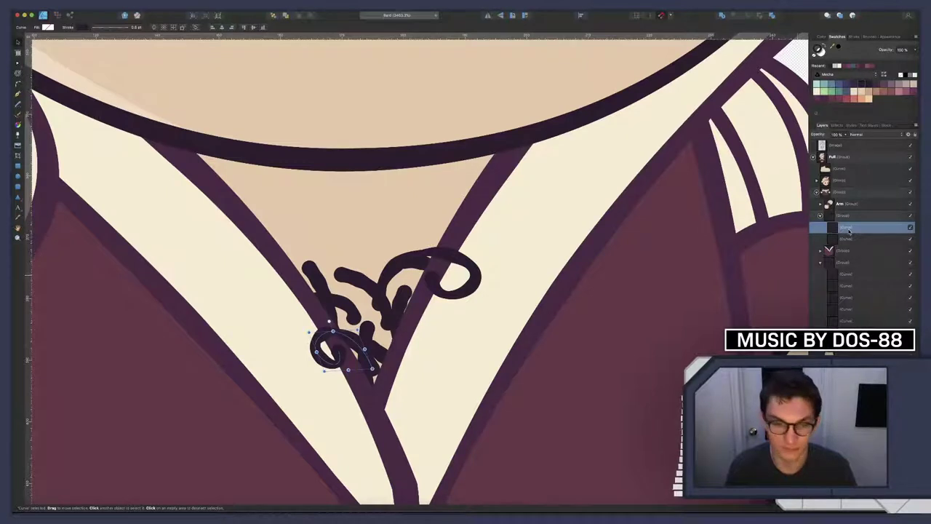
{"action": "key", "text": "ctrl+j"}
Flip the duplicated curl horizontally and move it up beneath the large top-right loop
{"action": "right_click", "coordinate": [358, 354]}
{"action": "mouse_move", "coordinate": [393, 448]}
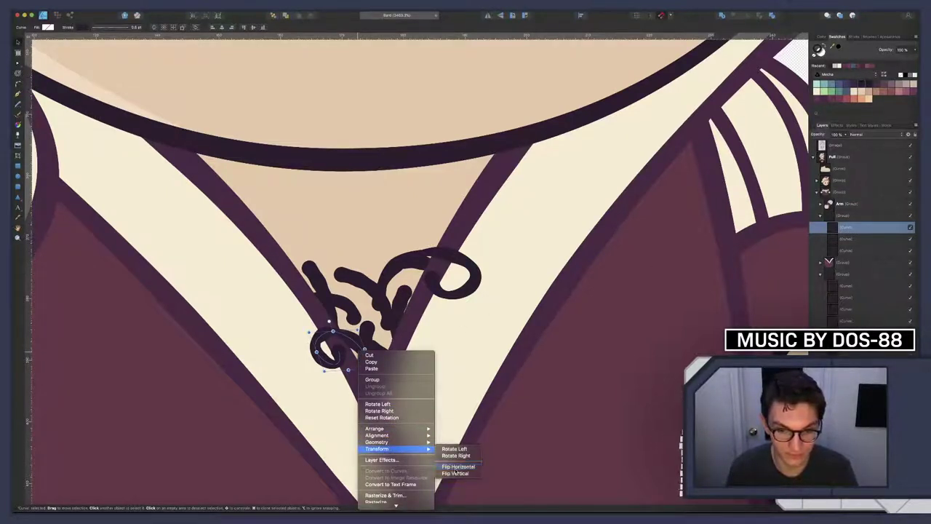
{"action": "left_click", "coordinate": [457, 466]}
{"action": "mouse_move", "coordinate": [329, 348]}
{"action": "left_mouse_down"}
{"action": "mouse_move", "coordinate": [413, 319]}
{"action": "mouse_move", "coordinate": [405, 333]}
{"action": "mouse_move", "coordinate": [391, 299]}
{"action": "mouse_move", "coordinate": [428, 295]}
{"action": "left_mouse_up"}
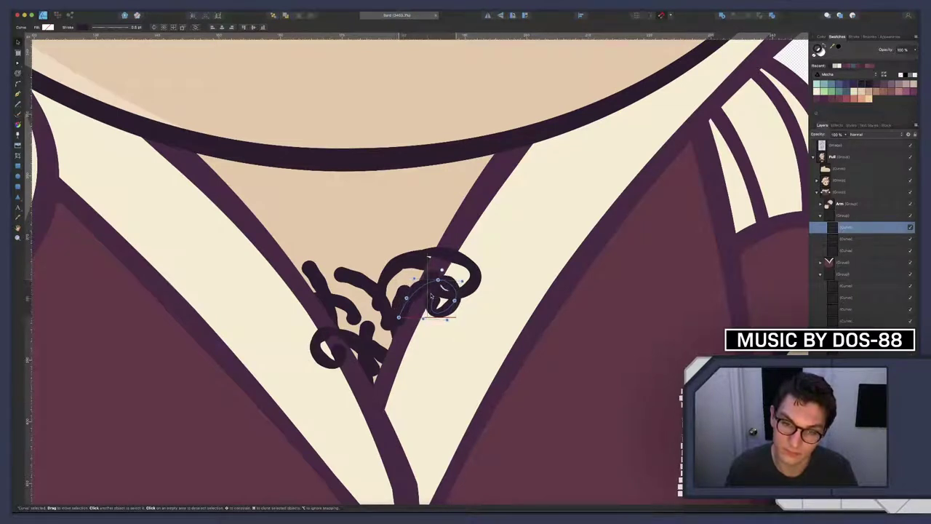
Select a neighbouring curl, then zoom out to view the whole character
{"action": "key", "text": "a"}
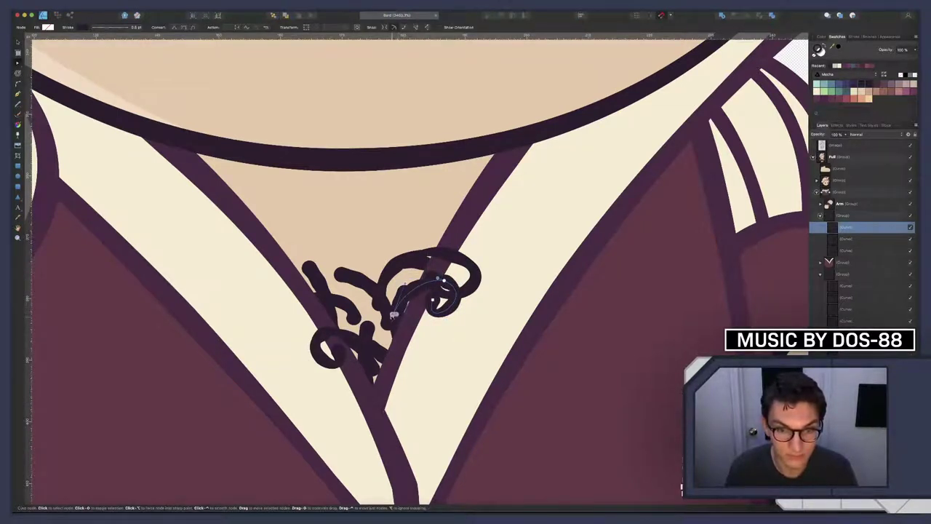
{"action": "left_click", "coordinate": [436, 254]}
{"action": "scroll", "coordinate": [431, 278], "scroll_direction": "down", "scroll_amount": 3}
{"action": "scroll", "coordinate": [422, 306], "scroll_direction": "down", "scroll_amount": 5}
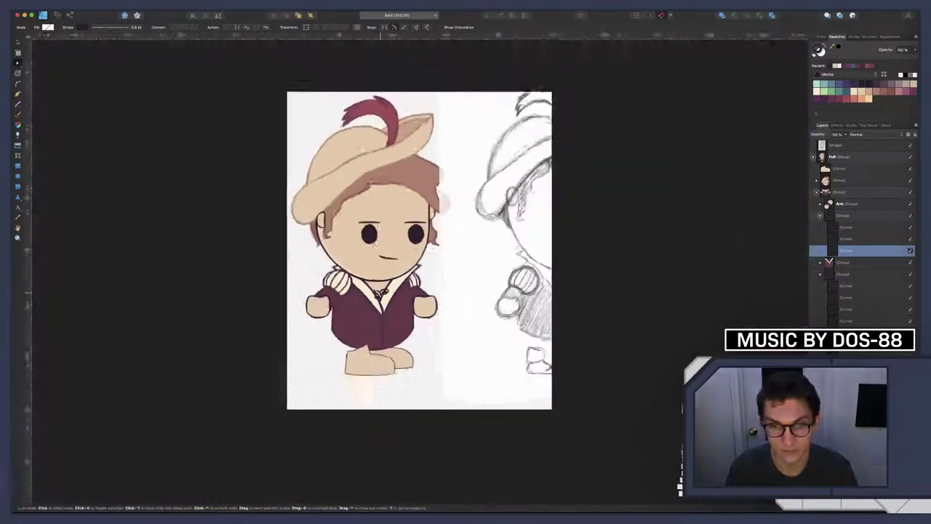
{"action": "scroll", "coordinate": [415, 349], "scroll_direction": "down", "scroll_amount": 1}
{"action": "key", "text": "Escape"}
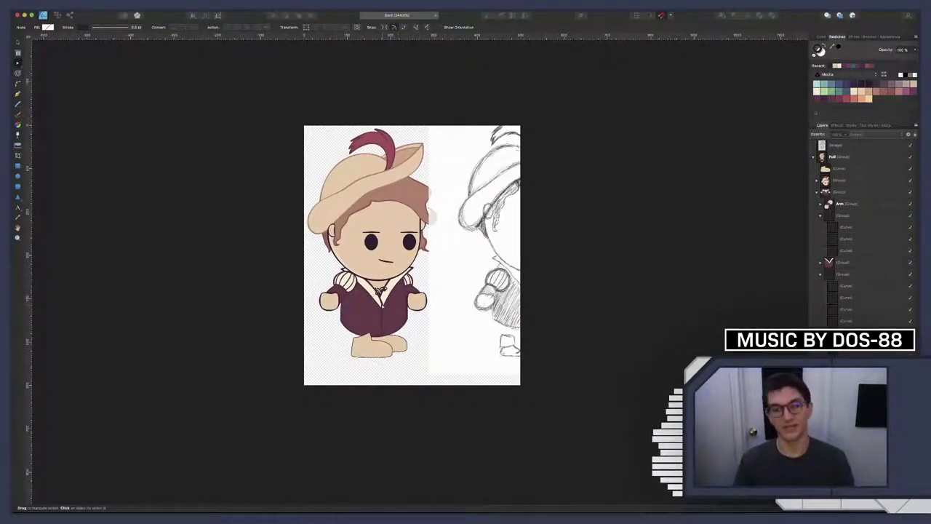
{"action": "scroll", "coordinate": [380, 291], "scroll_direction": "up", "scroll_amount": 10}
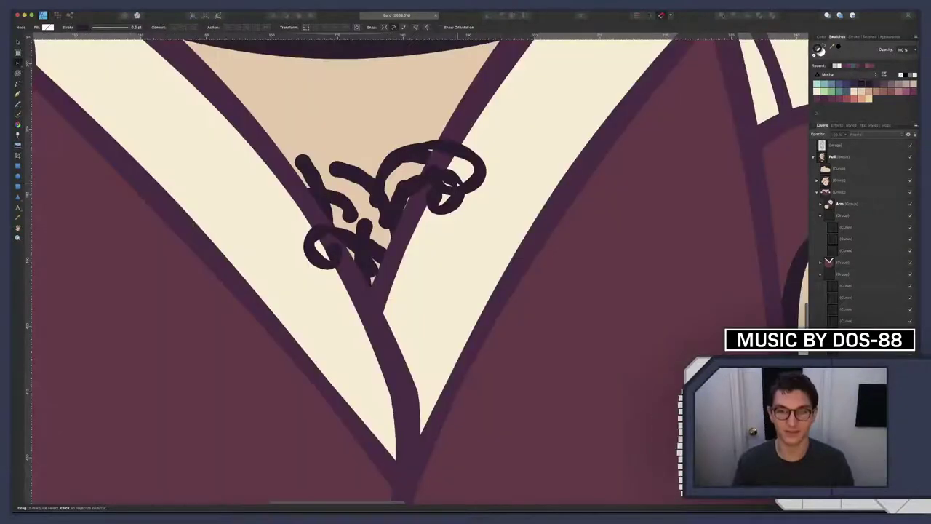
Shift-select the two right-hand curls and drag them down and left into the cluster
{"action": "left_click", "coordinate": [437, 174]}
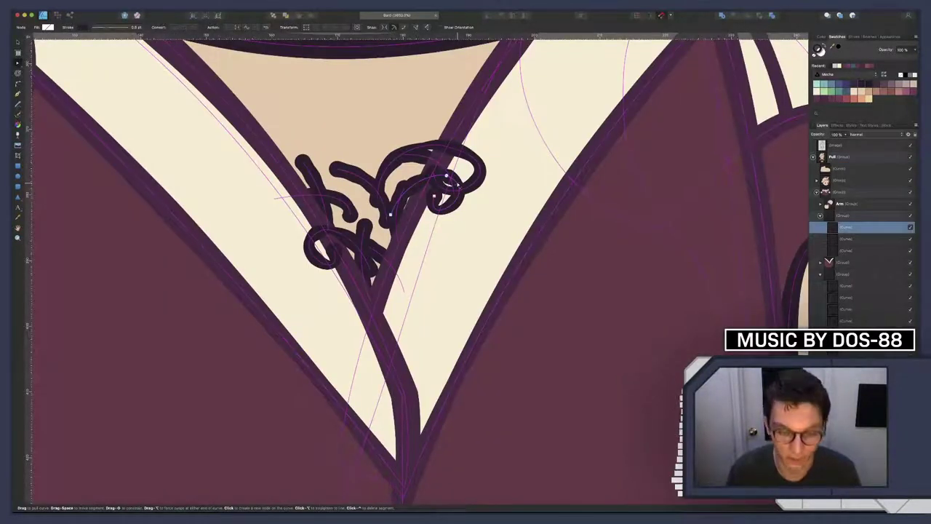
{"action": "left_click", "coordinate": [477, 178], "text": "shift"}
{"action": "left_click_drag", "start_coordinate": [476, 179], "coordinate": [462, 227]}
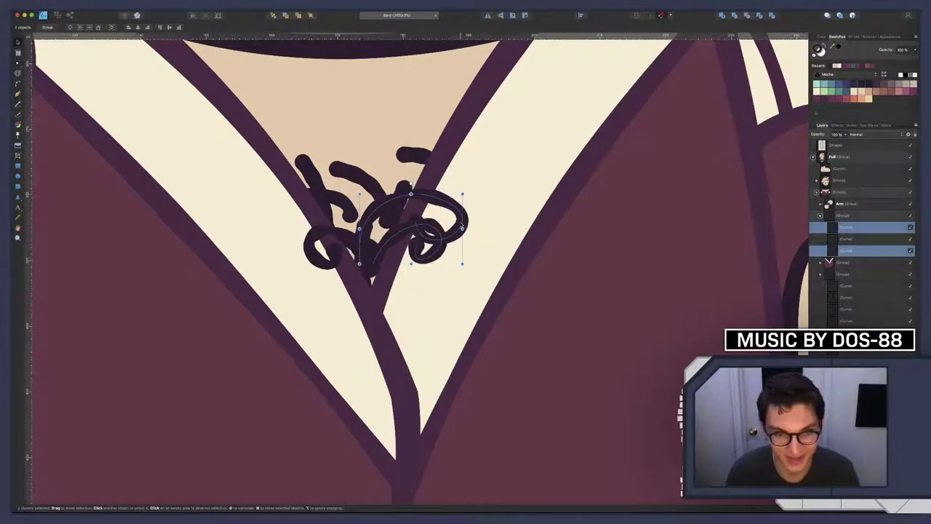
{"action": "left_click", "coordinate": [416, 228]}
Zoom out and reselect the chest-hair group to review the curls' new position
{"action": "scroll", "coordinate": [416, 228], "scroll_direction": "down", "scroll_amount": 10}
{"action": "scroll", "coordinate": [416, 228], "scroll_direction": "down", "scroll_amount": 5}
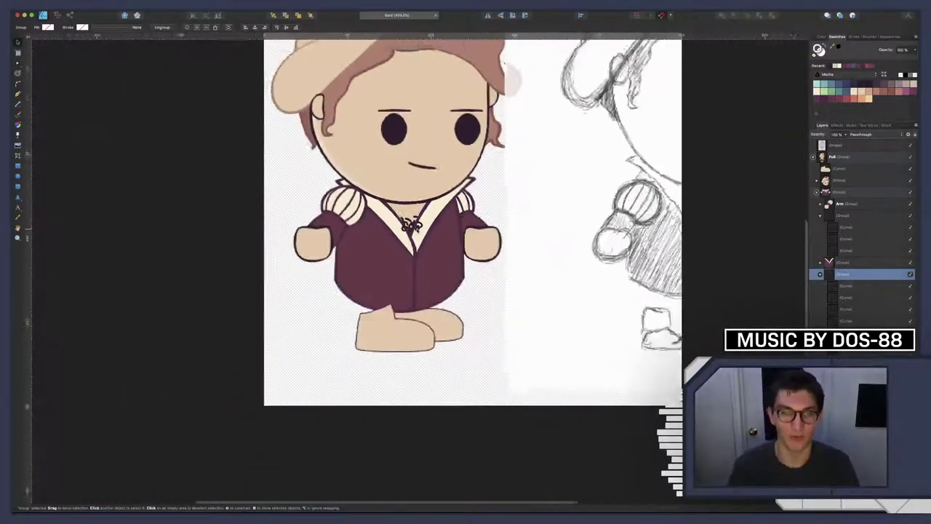
{"action": "scroll", "coordinate": [452, 314], "scroll_direction": "down", "scroll_amount": 3}
{"action": "left_click", "coordinate": [452, 313]}
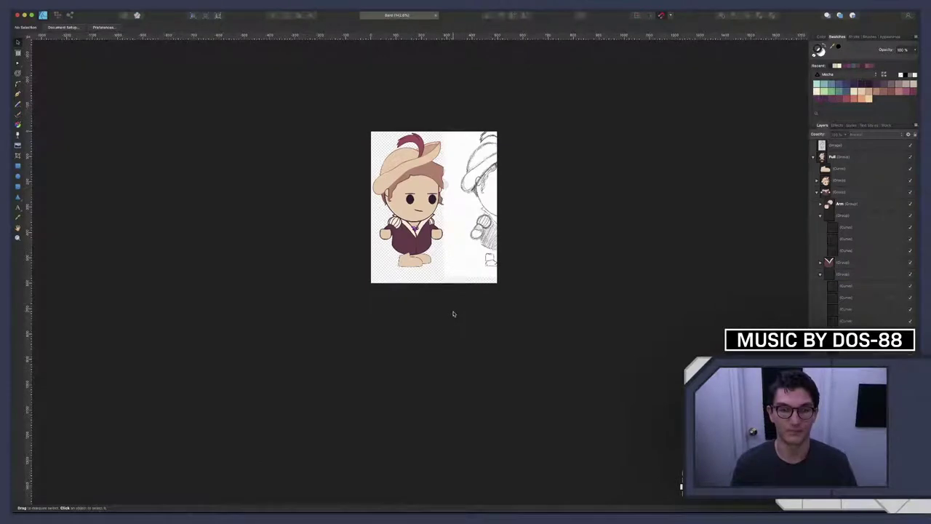
{"action": "scroll", "coordinate": [452, 313], "scroll_direction": "up", "scroll_amount": 2}
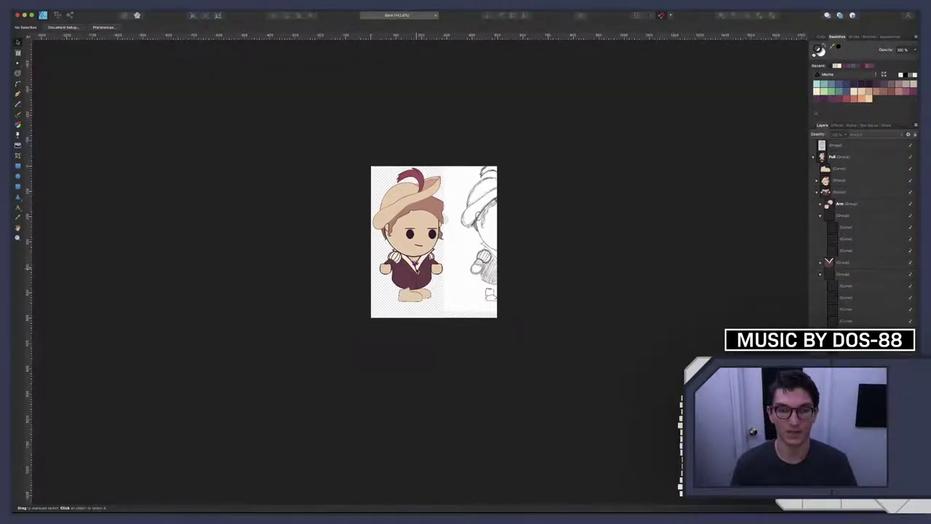
{"action": "scroll", "coordinate": [416, 268], "scroll_direction": "up", "scroll_amount": 10}
{"action": "left_click", "coordinate": [484, 282]}
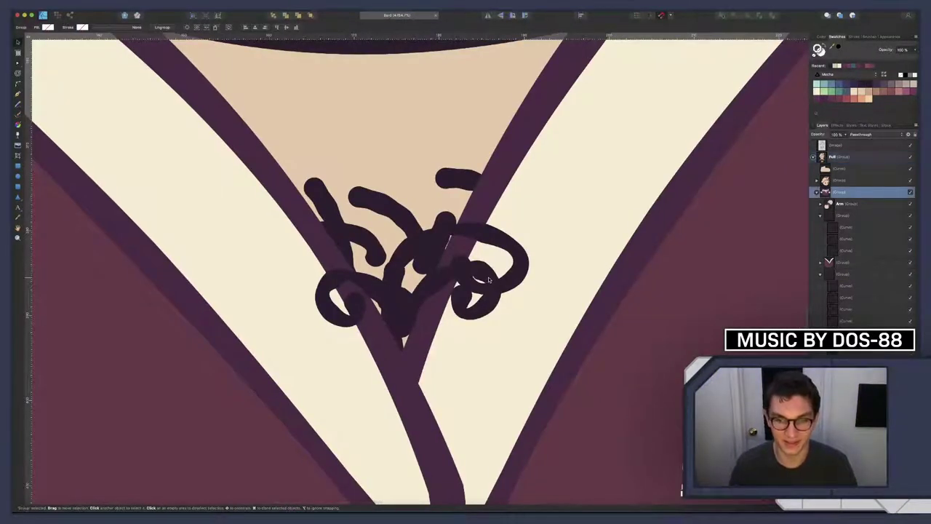
Duplicate one chest-hair curl and stretch and slant the copy down the collar
{"action": "double_click", "coordinate": [488, 280]}
{"action": "left_click", "coordinate": [495, 287]}
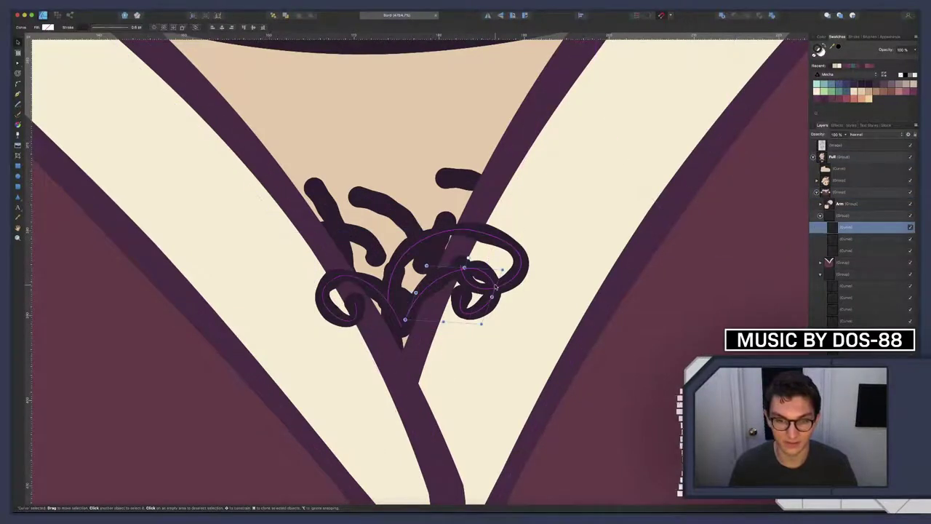
{"action": "key", "text": "ctrl+j"}
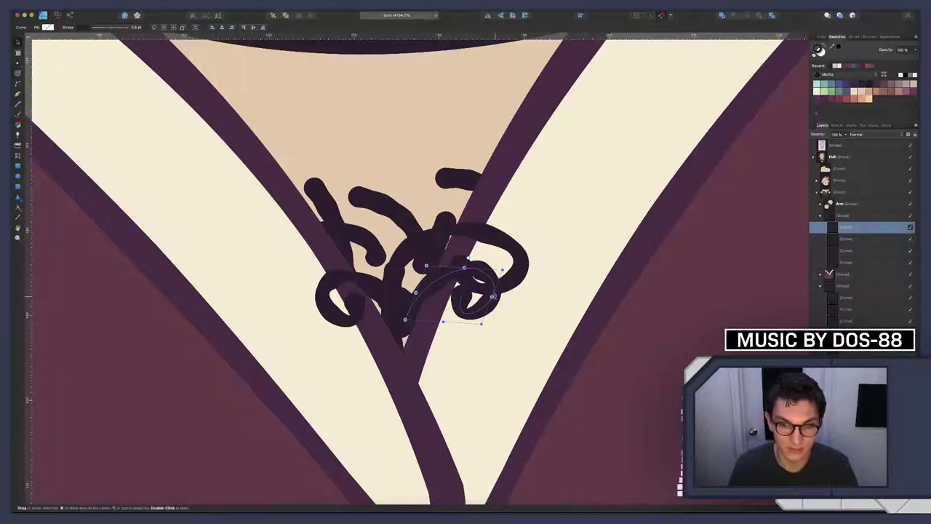
{"action": "left_click_drag", "start_coordinate": [466, 264], "coordinate": [455, 352]}
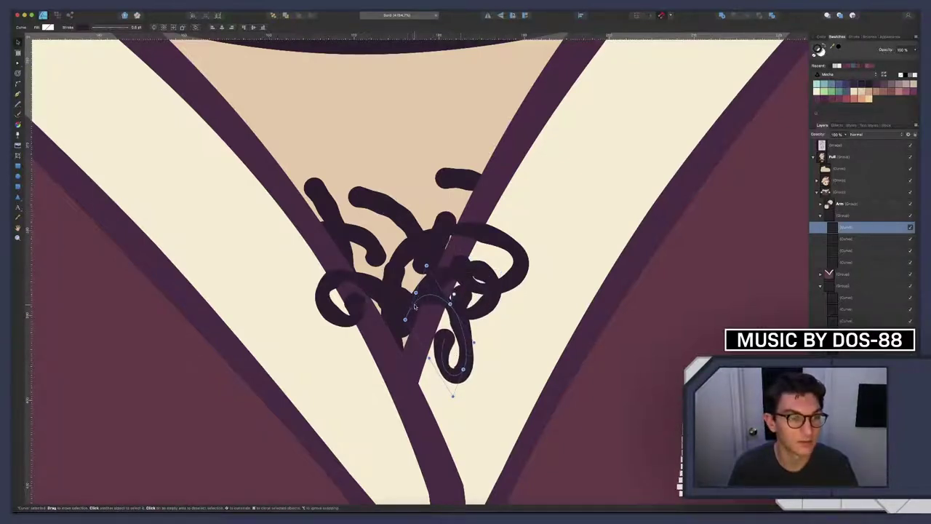
{"action": "left_click_drag", "start_coordinate": [442, 306], "coordinate": [435, 312]}
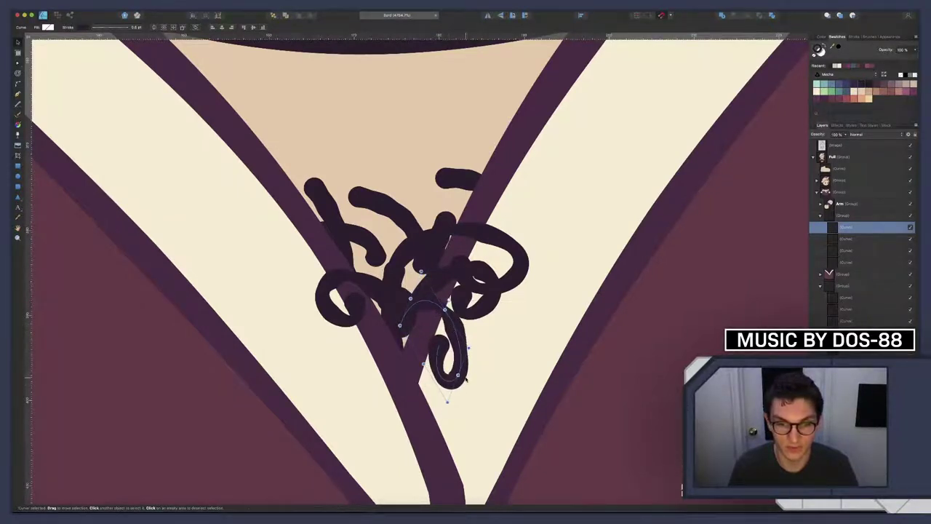
{"action": "left_click_drag", "start_coordinate": [445, 397], "coordinate": [453, 391]}
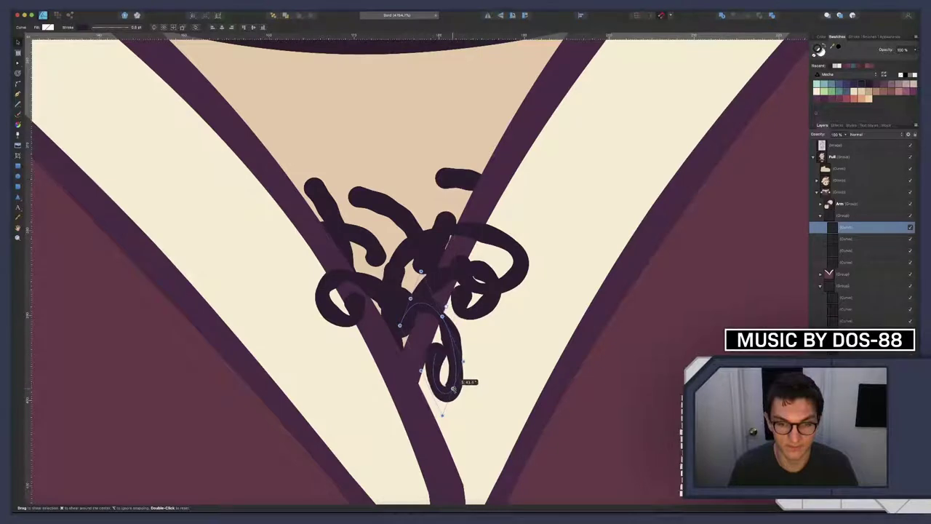
Set the copied curl's stroke width to 0.5 pt
{"action": "left_click", "coordinate": [84, 27]}
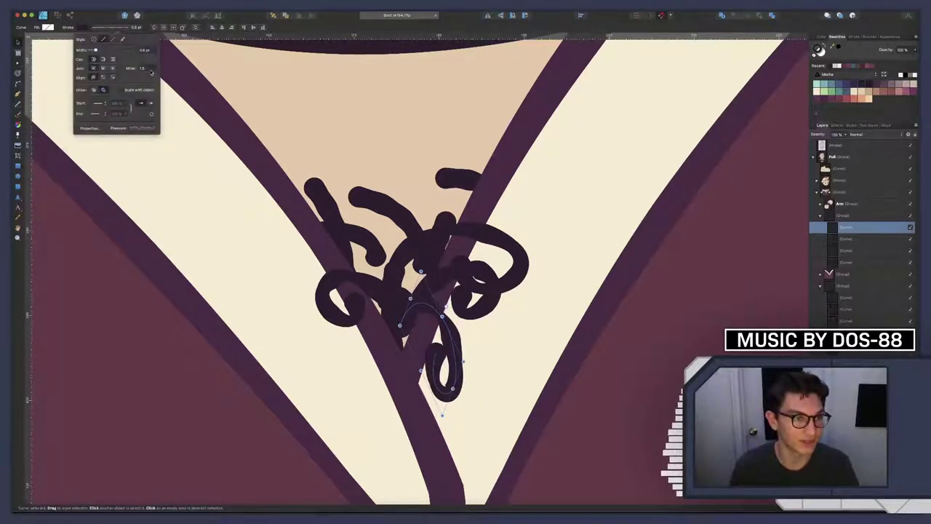
{"action": "left_click", "coordinate": [149, 51]}
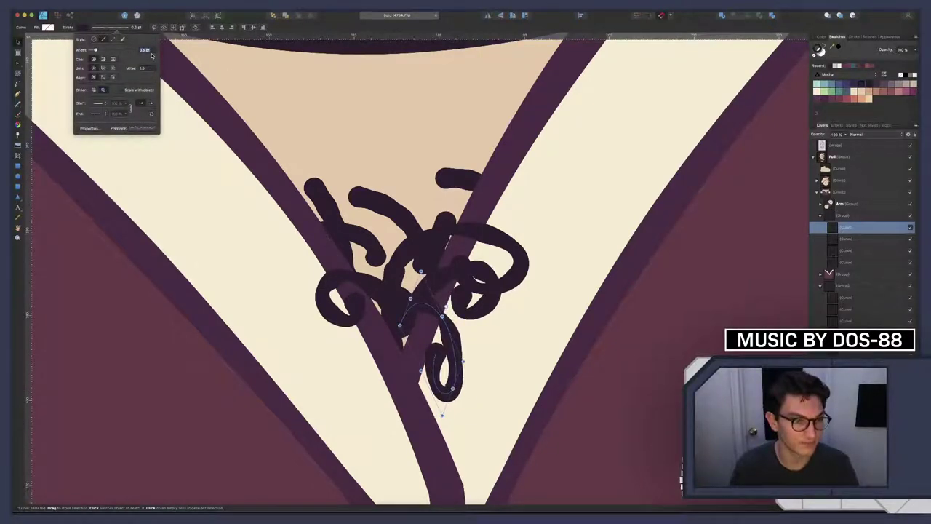
{"action": "type", "text": "0.5"}
{"action": "key", "text": "Return"}
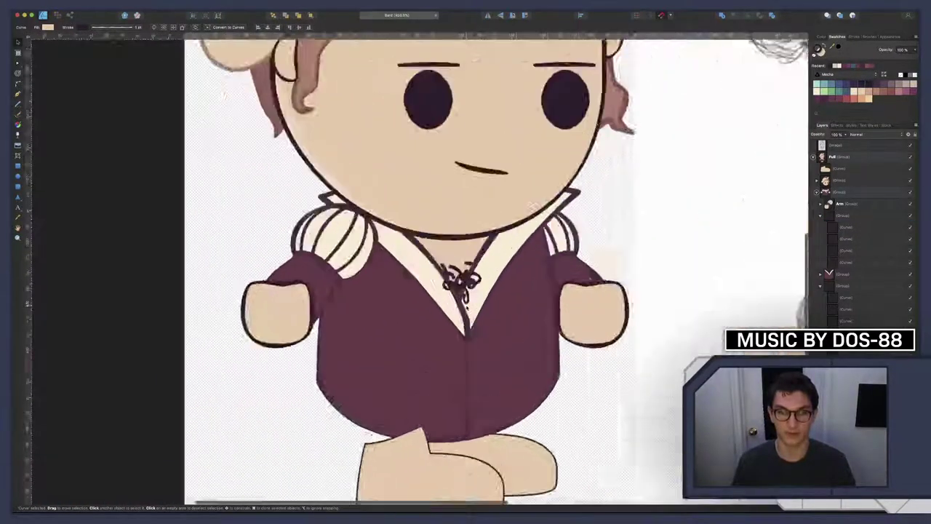
Raise the dangling curl's lower loop up and left to tighten its hook
{"action": "scroll", "coordinate": [467, 305], "scroll_direction": "up", "scroll_amount": 5}
{"action": "left_click", "coordinate": [473, 278]}
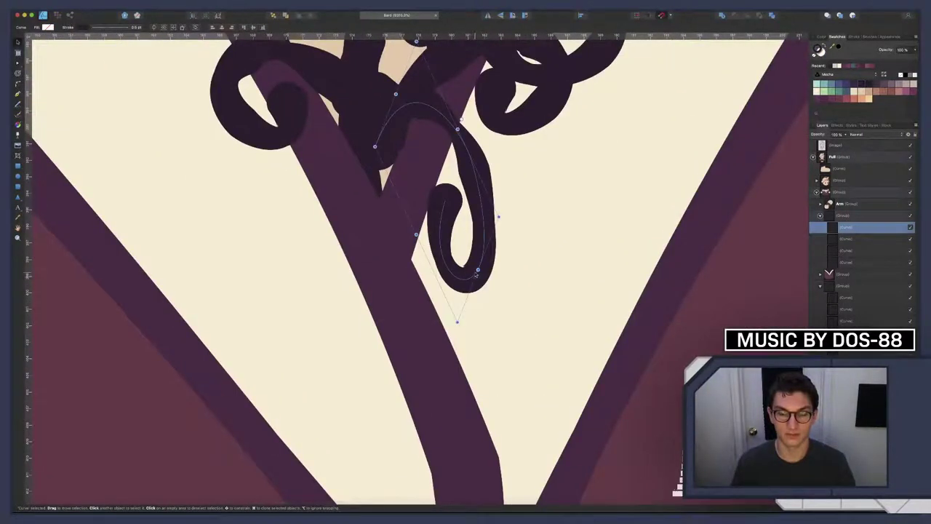
{"action": "left_click_drag", "start_coordinate": [476, 275], "coordinate": [457, 253]}
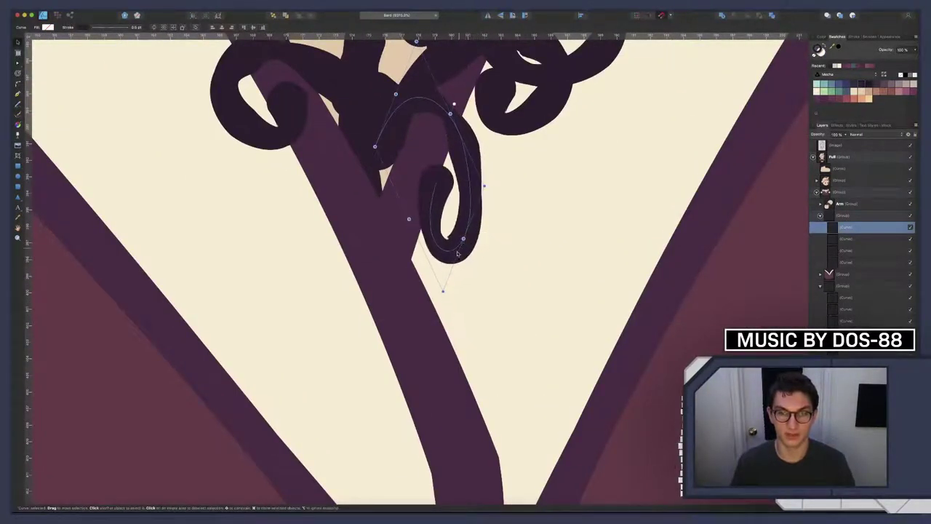
{"action": "left_click", "coordinate": [358, 103]}
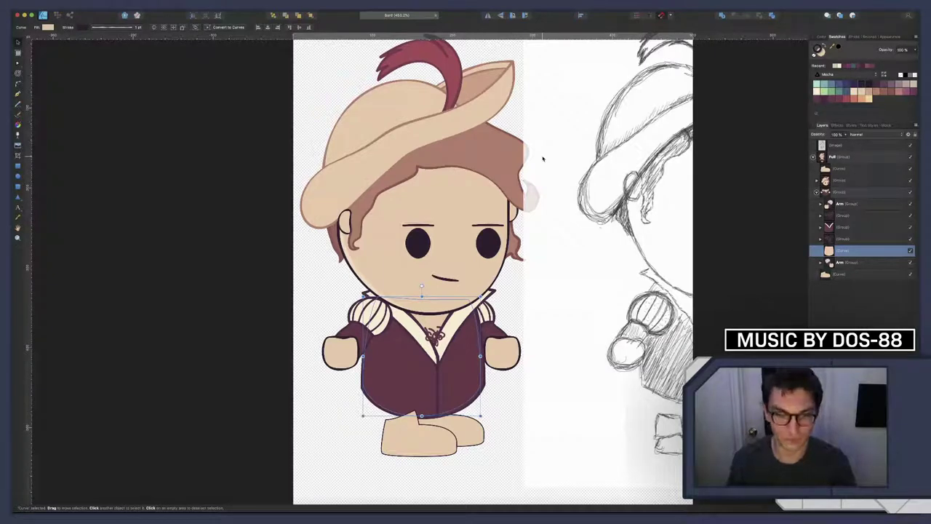
Inside the coat group, drag the centre seam's bottom node down to the hem
{"action": "left_click", "coordinate": [440, 414]}
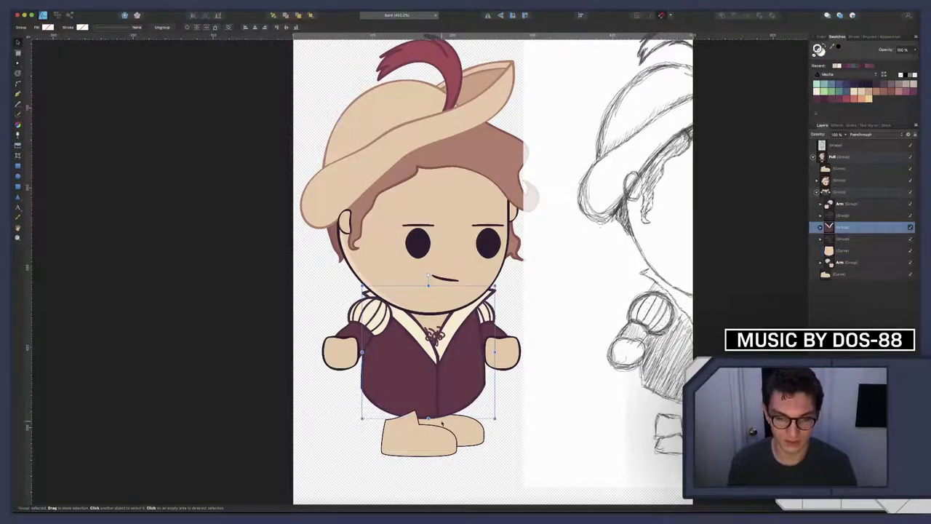
{"action": "scroll", "coordinate": [436, 413], "scroll_direction": "up", "scroll_amount": 5}
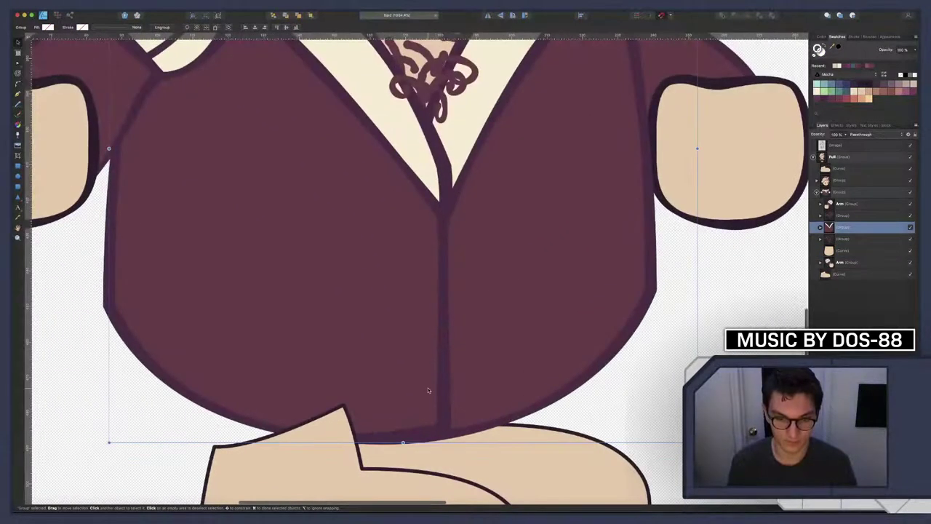
{"action": "double_click", "coordinate": [428, 391]}
{"action": "key", "text": "a"}
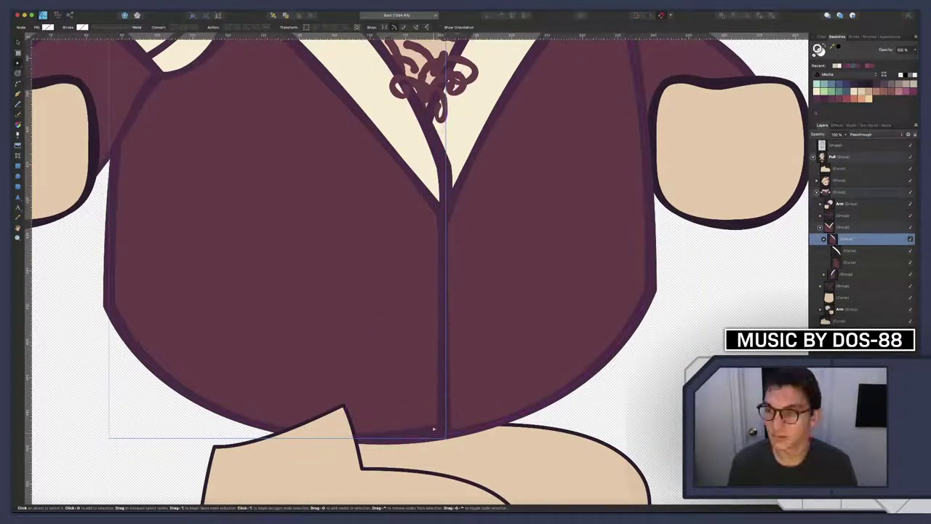
{"action": "left_click", "coordinate": [444, 430]}
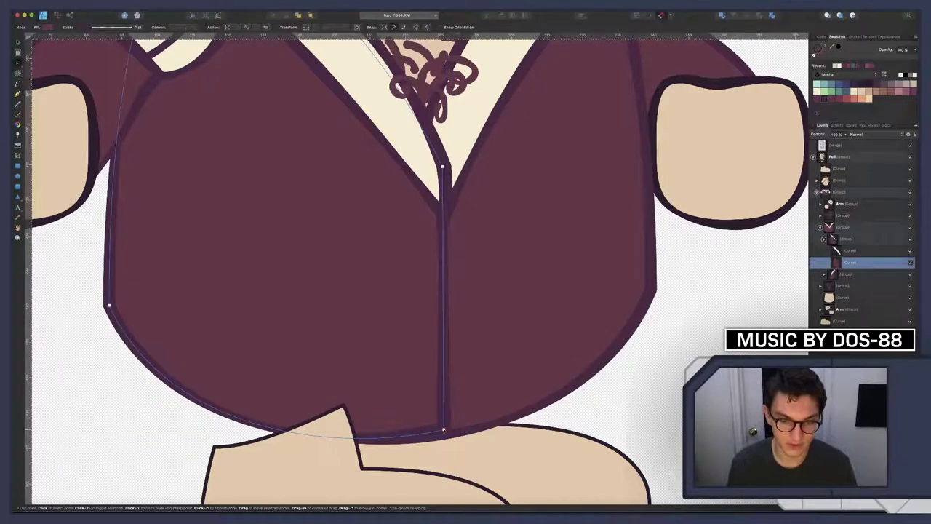
{"action": "left_click_drag", "start_coordinate": [444, 430], "coordinate": [443, 438]}
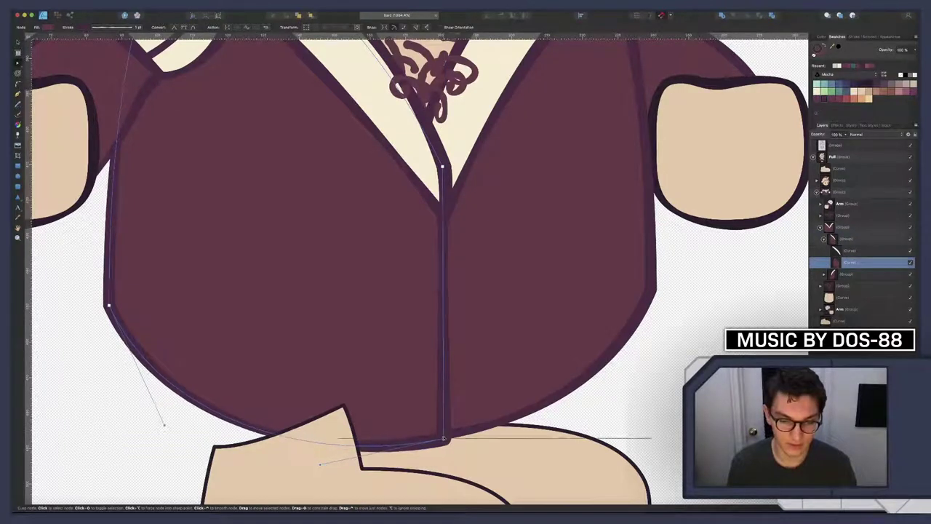
{"action": "left_click", "coordinate": [491, 419]}
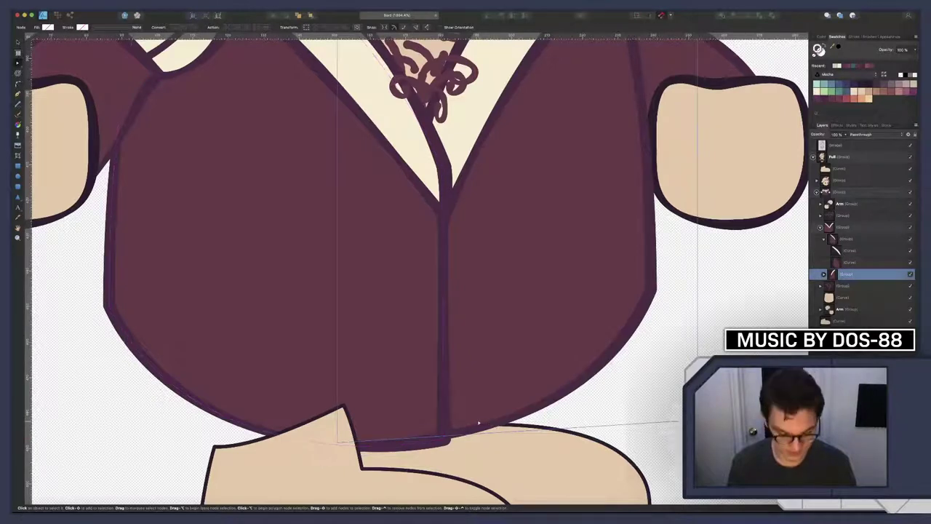
Scroll the view, then bring up the File > Open Recent list
{"action": "scroll", "coordinate": [479, 422], "scroll_direction": "down", "scroll_amount": 5}
{"action": "scroll", "coordinate": [479, 420], "scroll_direction": "down", "scroll_amount": 3}
{"action": "scroll", "coordinate": [478, 420], "scroll_direction": "down", "scroll_amount": 4}
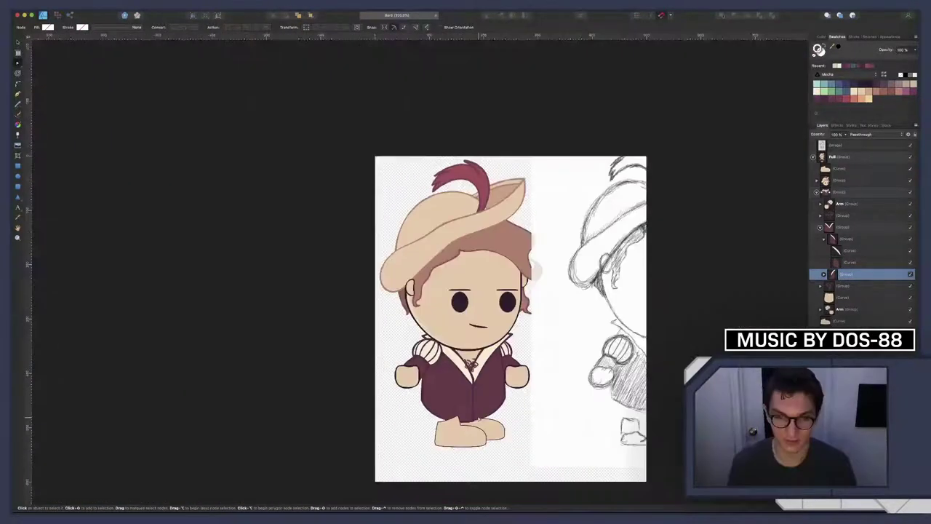
{"action": "scroll", "coordinate": [483, 416], "scroll_direction": "down", "scroll_amount": 1}
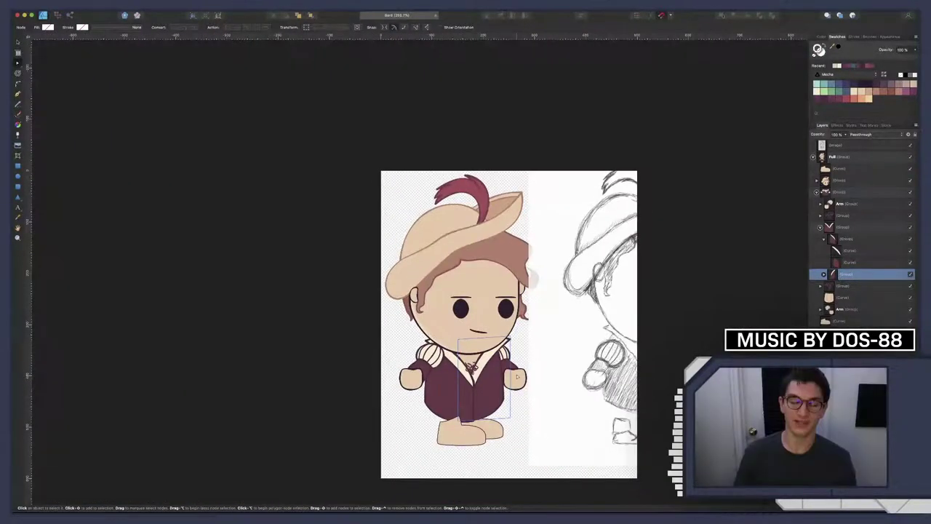
{"action": "scroll", "coordinate": [516, 375], "scroll_direction": "right", "scroll_amount": 3}
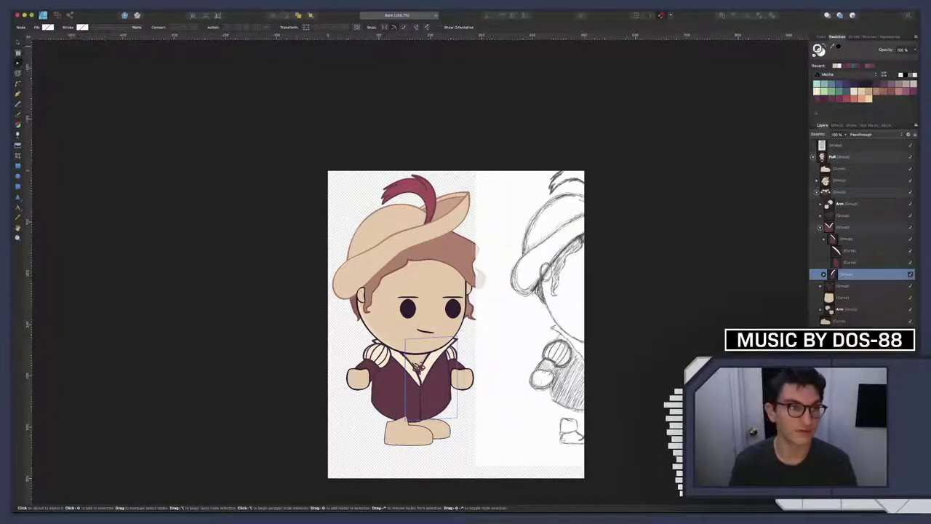
{"action": "left_click", "coordinate": [86, 5]}
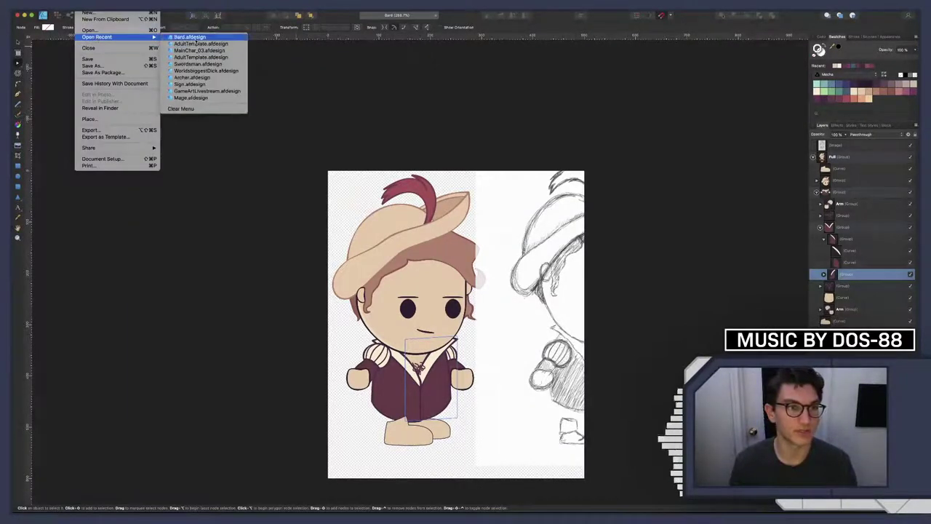
{"action": "mouse_move", "coordinate": [97, 36]}
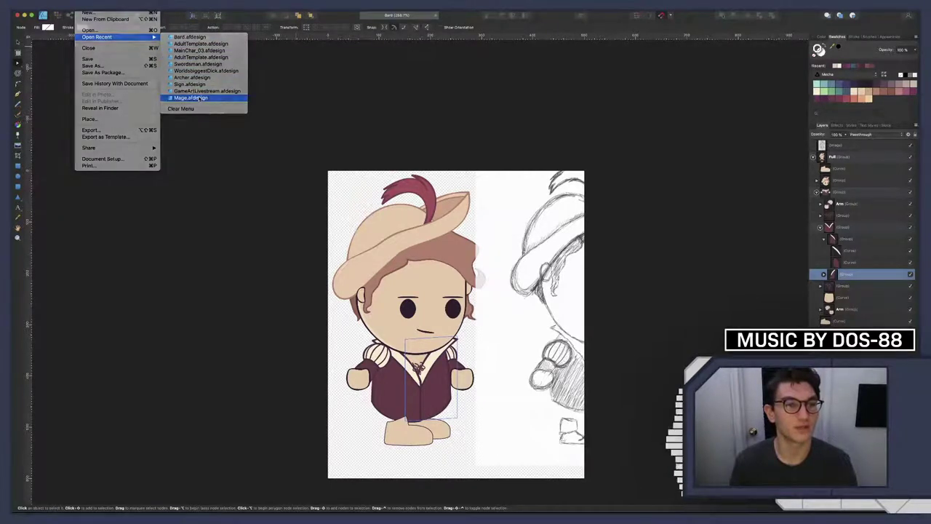
Open Mage.afdesign from recent files and select the Mage character's boot shape in Layers
{"action": "left_click", "coordinate": [190, 98]}
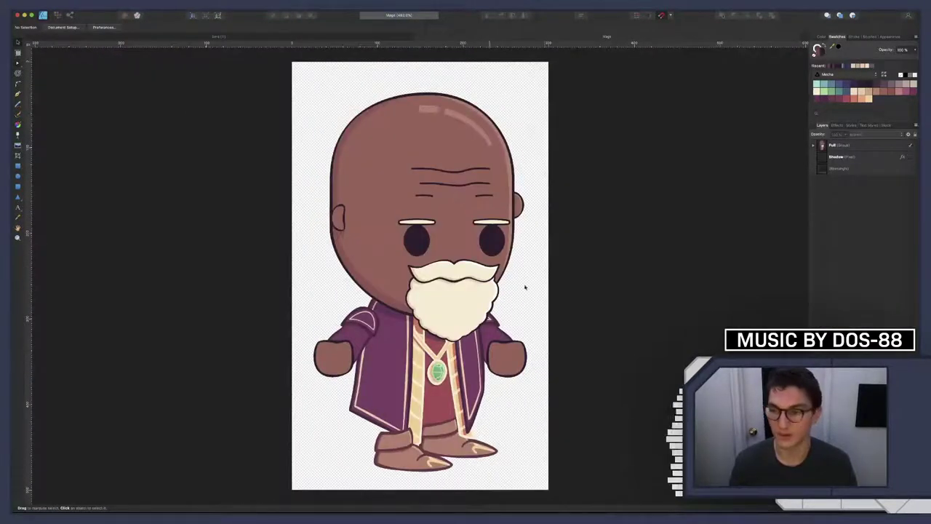
{"action": "left_click", "coordinate": [813, 145]}
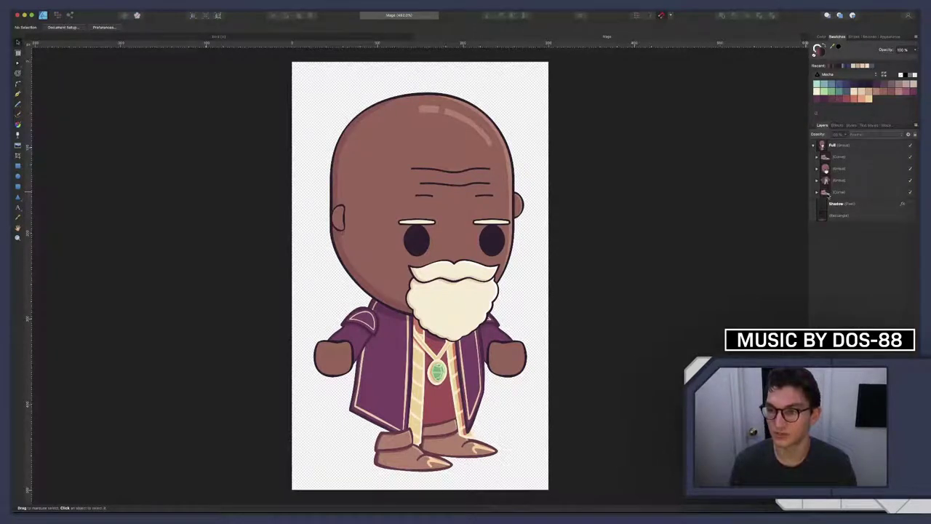
{"action": "left_click", "coordinate": [831, 157]}
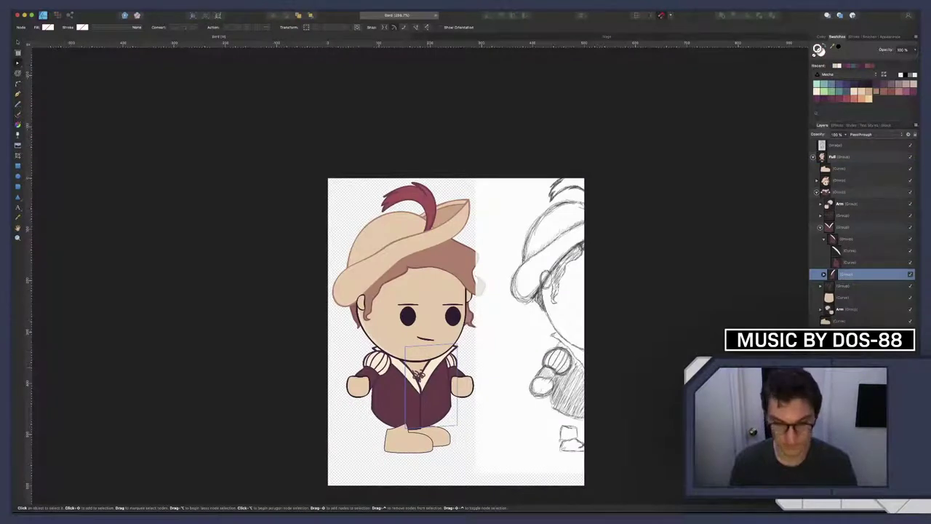
{"action": "left_click", "coordinate": [820, 227]}
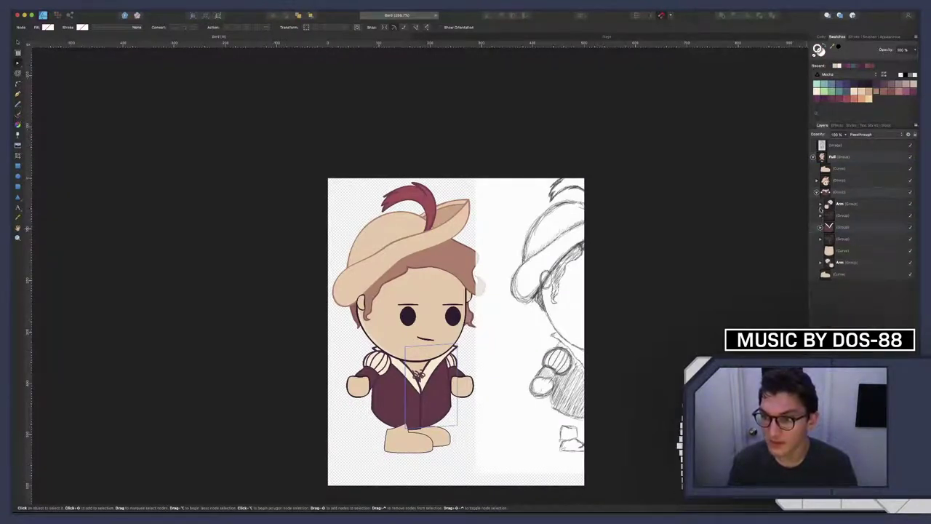
{"action": "left_click", "coordinate": [815, 192]}
{"action": "left_click", "coordinate": [829, 169]}
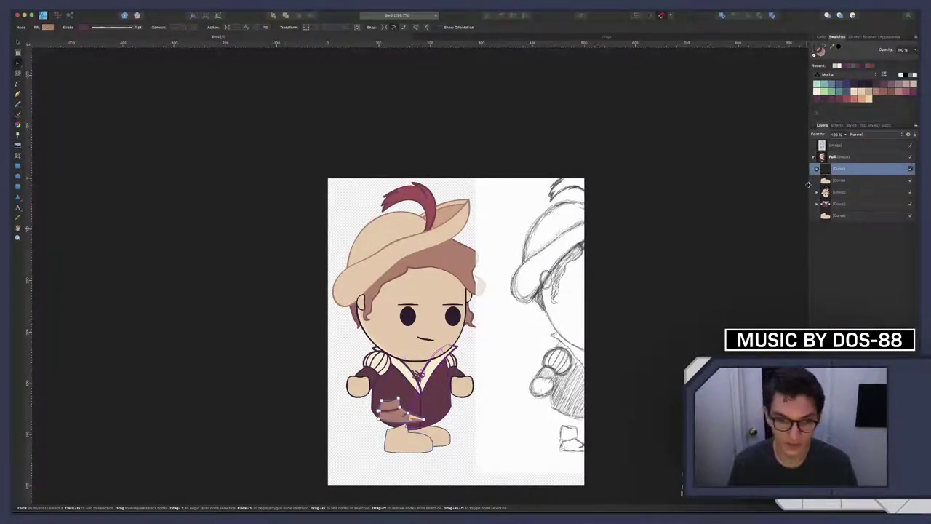
{"action": "scroll", "coordinate": [364, 460], "scroll_direction": "up", "scroll_amount": 5}
{"action": "scroll", "coordinate": [385, 447], "scroll_direction": "down", "scroll_amount": 1}
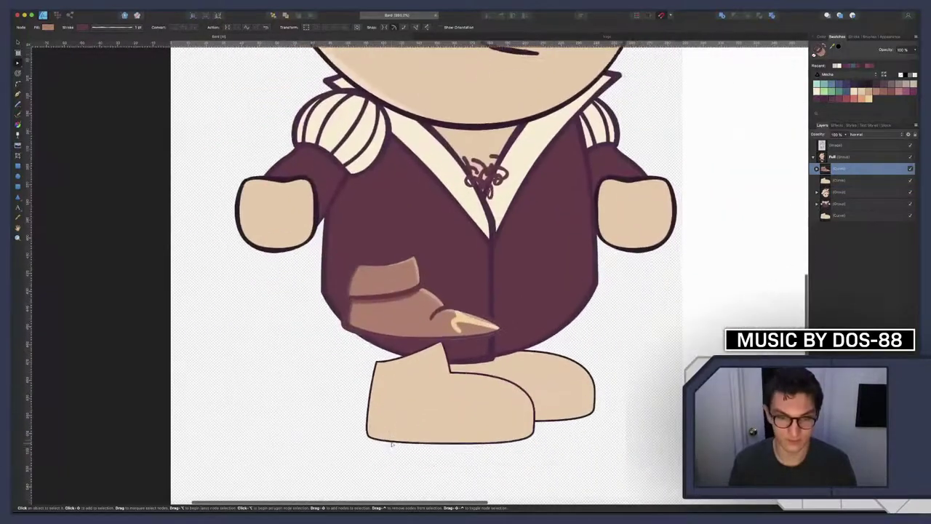
{"action": "scroll", "coordinate": [392, 444], "scroll_direction": "down", "scroll_amount": 1}
{"action": "key", "text": "v"}
{"action": "mouse_move", "coordinate": [421, 264]}
{"action": "left_mouse_down"}
{"action": "mouse_move", "coordinate": [438, 376]}
{"action": "mouse_move", "coordinate": [447, 374]}
{"action": "left_mouse_up"}
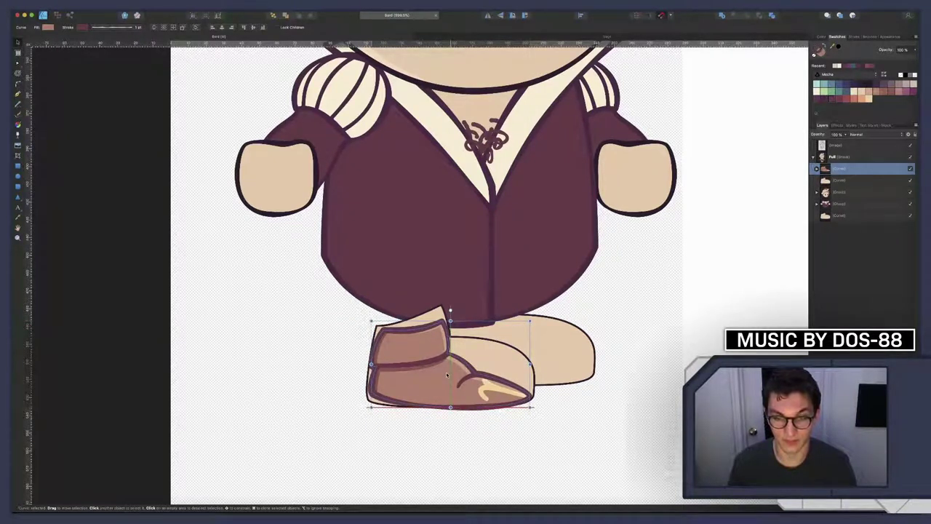
{"action": "scroll", "coordinate": [666, 233], "scroll_direction": "right", "scroll_amount": 5}
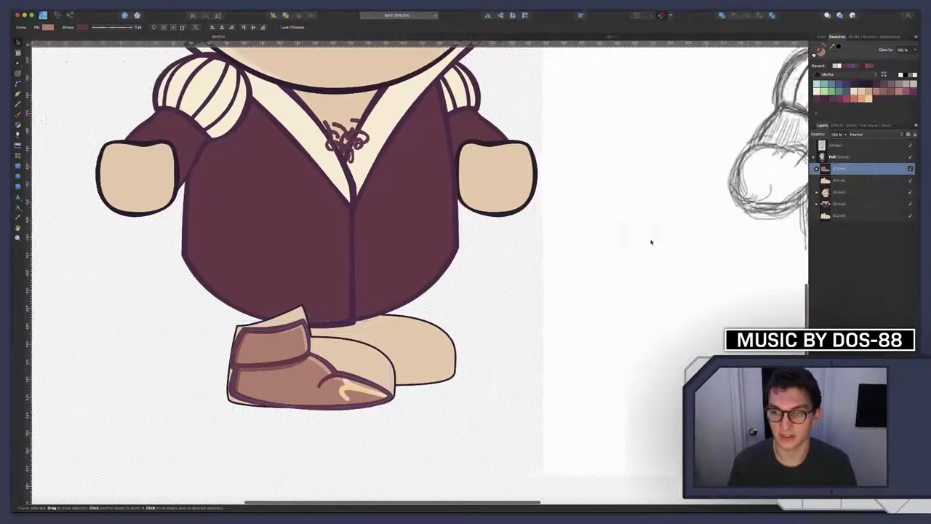
{"action": "scroll", "coordinate": [650, 240], "scroll_direction": "right", "scroll_amount": 5}
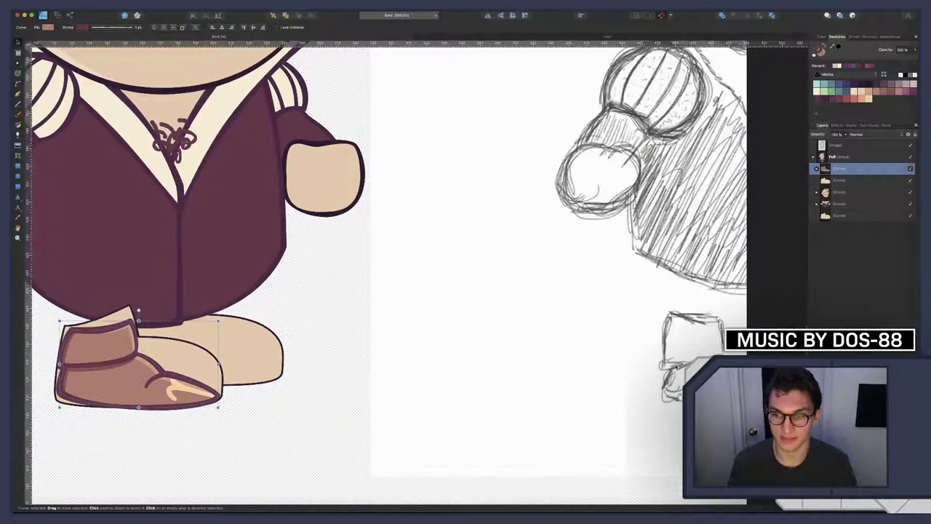
{"action": "scroll", "coordinate": [106, 343], "scroll_direction": "left", "scroll_amount": 3}
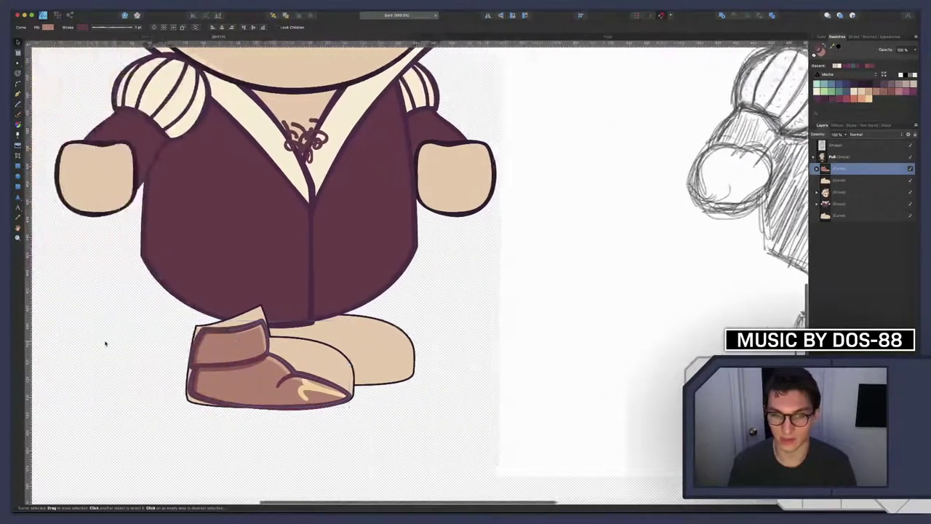
{"action": "scroll", "coordinate": [105, 343], "scroll_direction": "left", "scroll_amount": 2}
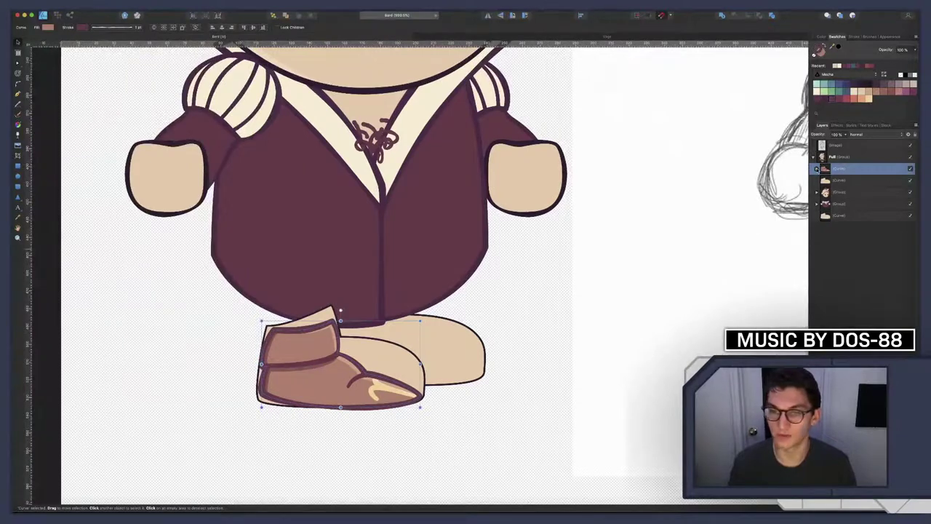
{"action": "scroll", "coordinate": [449, 243], "scroll_direction": "down", "scroll_amount": 5}
{"action": "scroll", "coordinate": [422, 276], "scroll_direction": "down", "scroll_amount": 3}
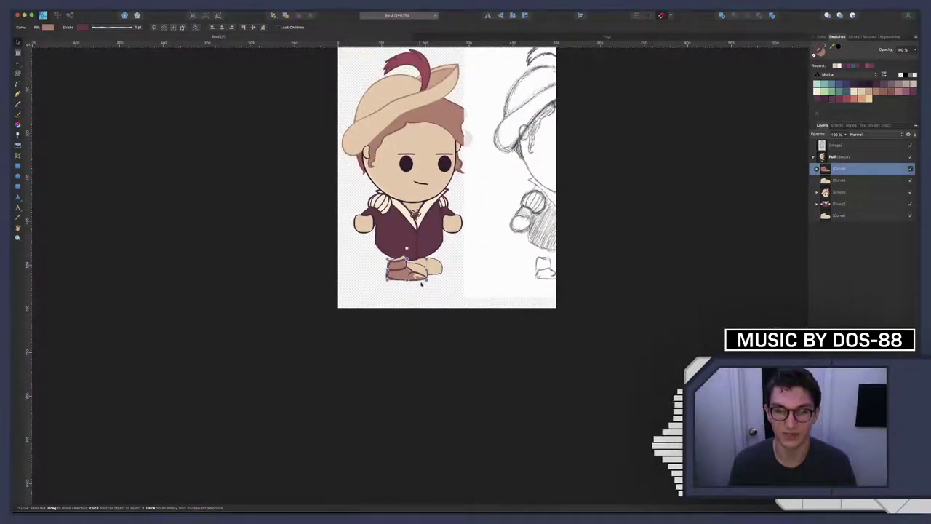
{"action": "scroll", "coordinate": [416, 279], "scroll_direction": "up", "scroll_amount": 5}
{"action": "scroll", "coordinate": [415, 279], "scroll_direction": "up", "scroll_amount": 3}
{"action": "scroll", "coordinate": [416, 279], "scroll_direction": "down", "scroll_amount": 2}
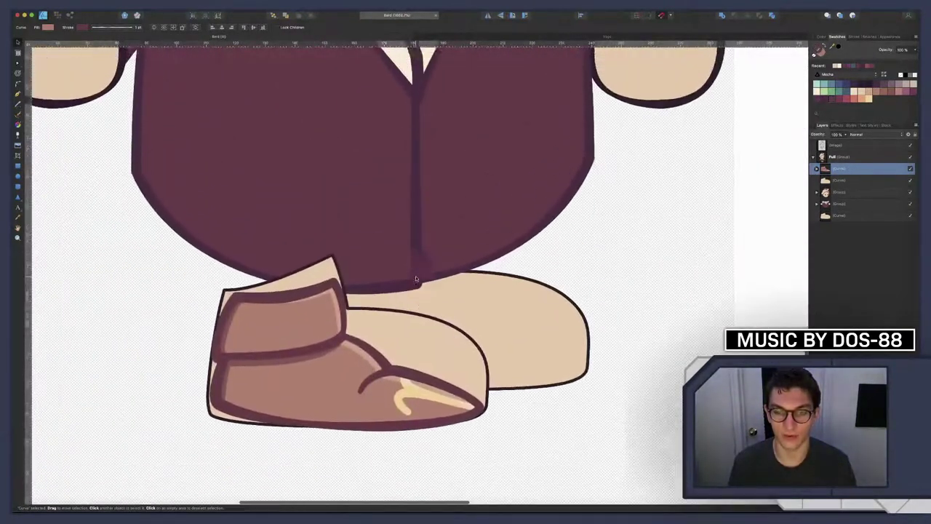
{"action": "scroll", "coordinate": [416, 279], "scroll_direction": "down", "scroll_amount": 1}
{"action": "scroll", "coordinate": [416, 278], "scroll_direction": "down", "scroll_amount": 5}
{"action": "scroll", "coordinate": [416, 278], "scroll_direction": "down", "scroll_amount": 2}
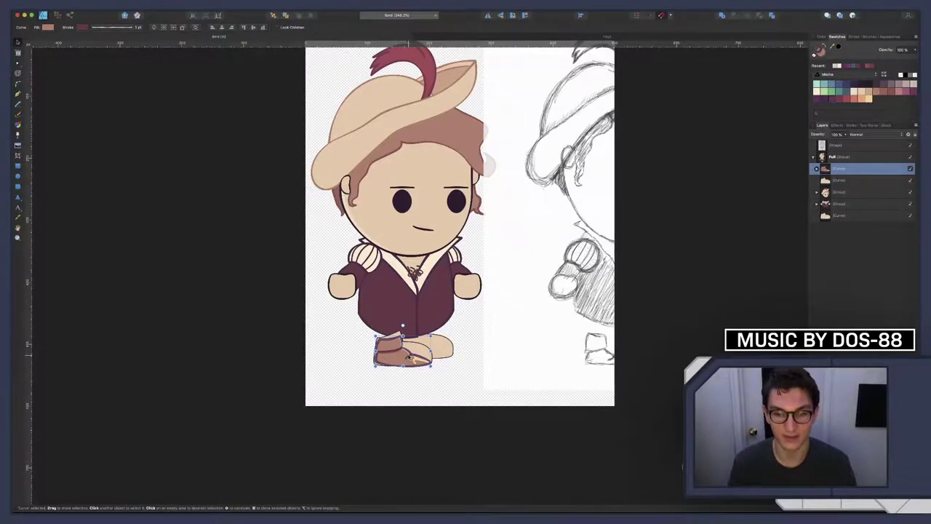
{"action": "scroll", "coordinate": [410, 357], "scroll_direction": "up", "scroll_amount": 5}
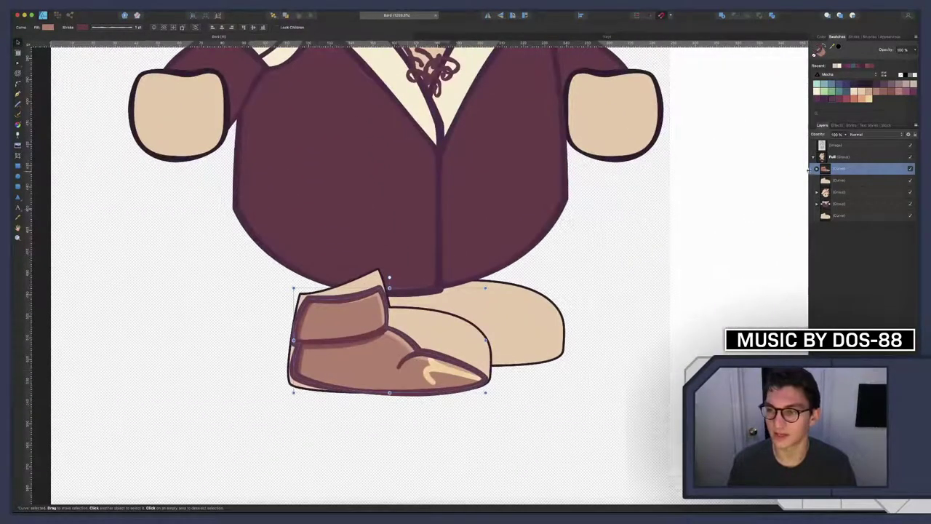
Inspect the boot layer's contents, then select the boot's two top nodes
{"action": "left_click", "coordinate": [816, 169]}
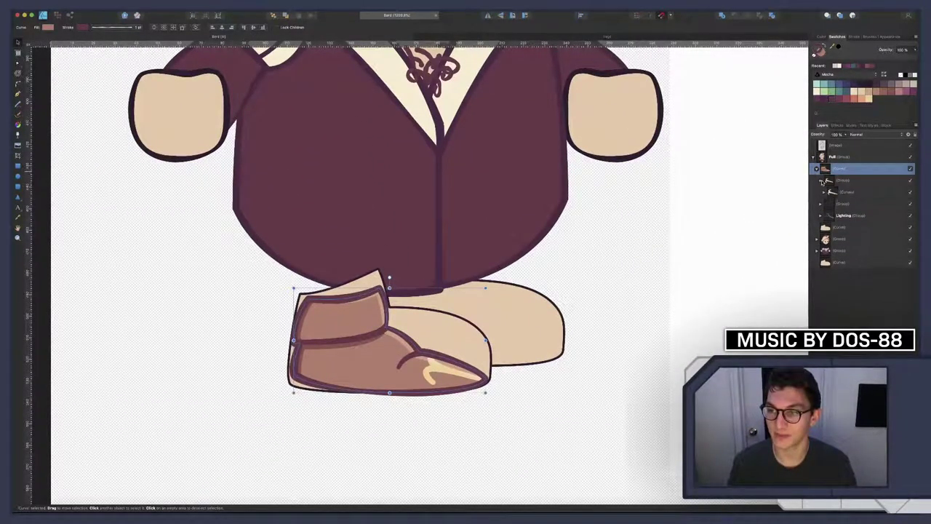
{"action": "left_click_drag", "start_coordinate": [822, 181], "coordinate": [829, 191]}
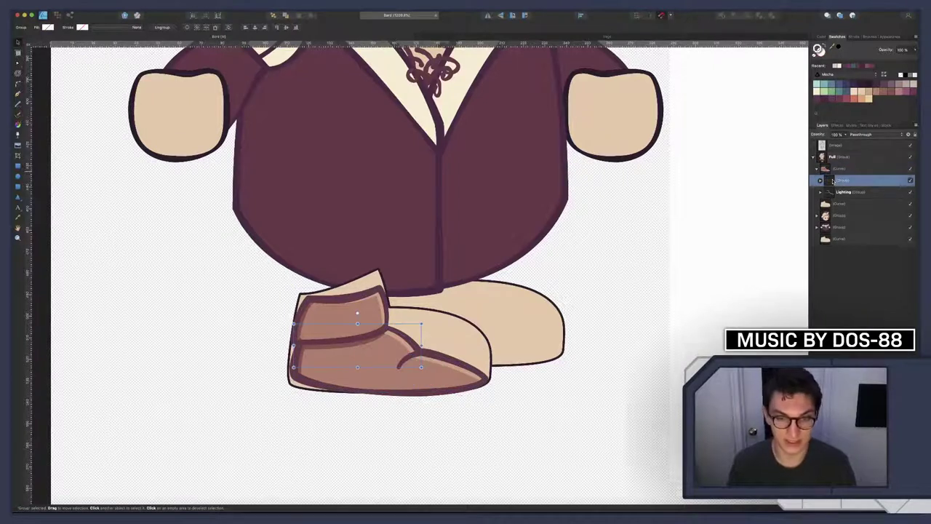
{"action": "double_click", "coordinate": [840, 180]}
{"action": "left_click", "coordinate": [833, 170]}
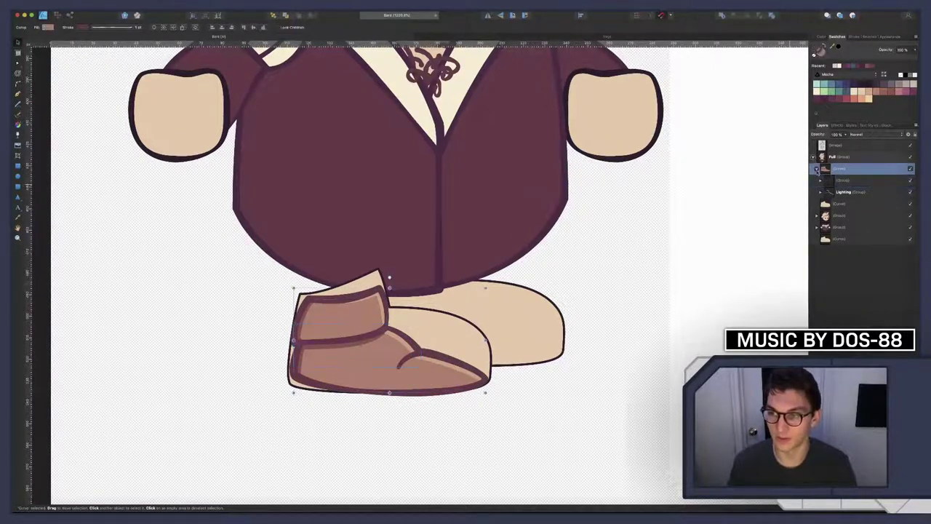
{"action": "left_click", "coordinate": [815, 168]}
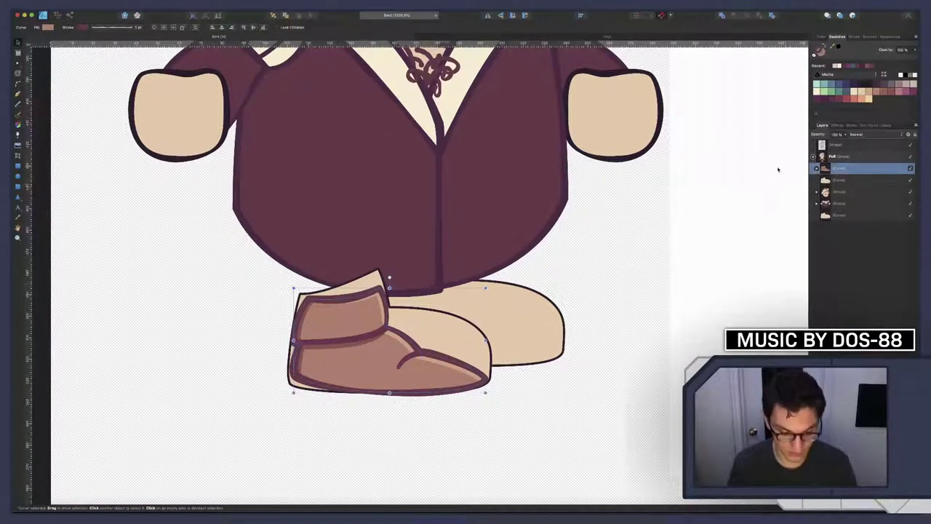
{"action": "key", "text": "a"}
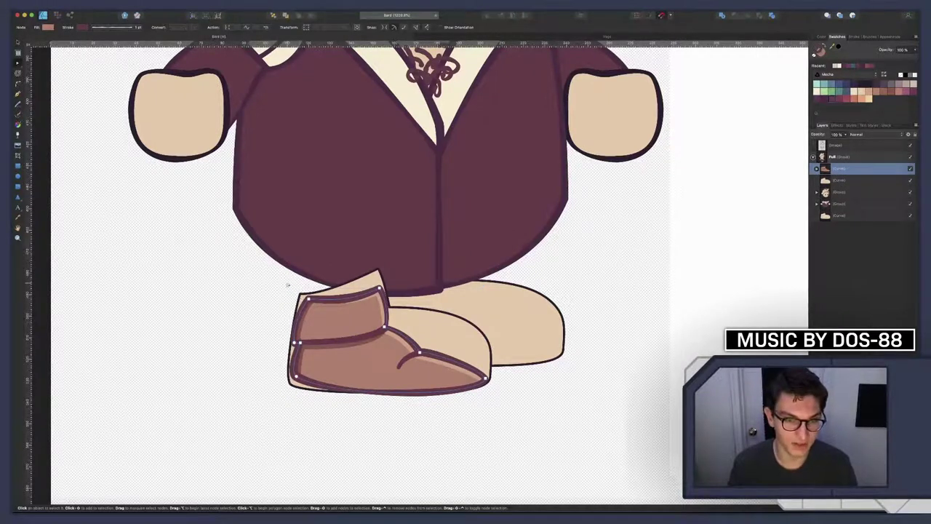
{"action": "mouse_move", "coordinate": [287, 283]}
{"action": "left_mouse_down"}
{"action": "mouse_move", "coordinate": [393, 314]}
{"action": "mouse_move", "coordinate": [350, 293]}
{"action": "mouse_move", "coordinate": [378, 277]}
{"action": "left_mouse_up"}
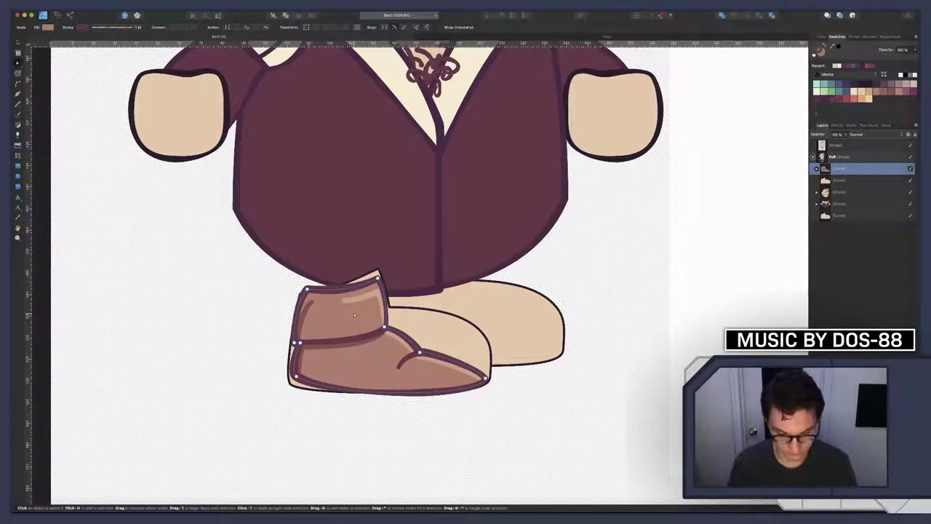
Nudge the boot down slightly and pull its toe tip a little up and right
{"action": "key", "text": "v"}
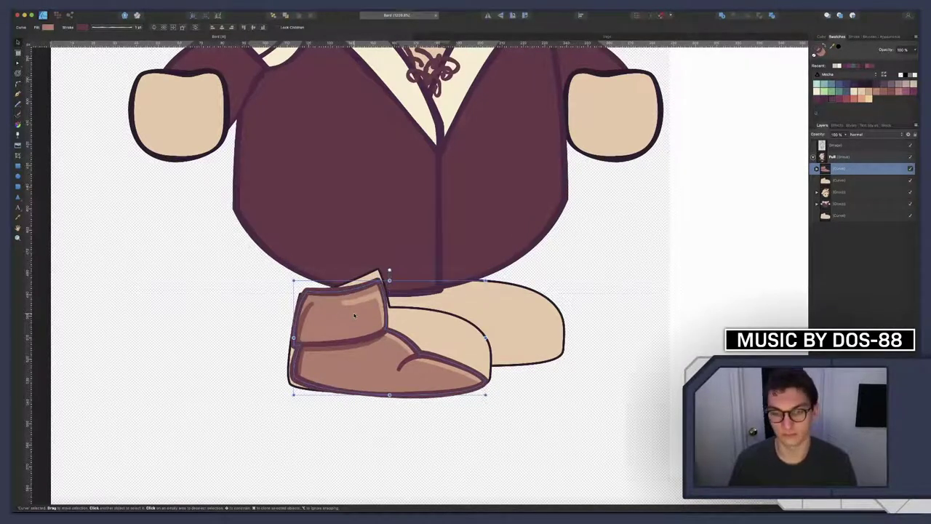
{"action": "key", "text": "Down"}
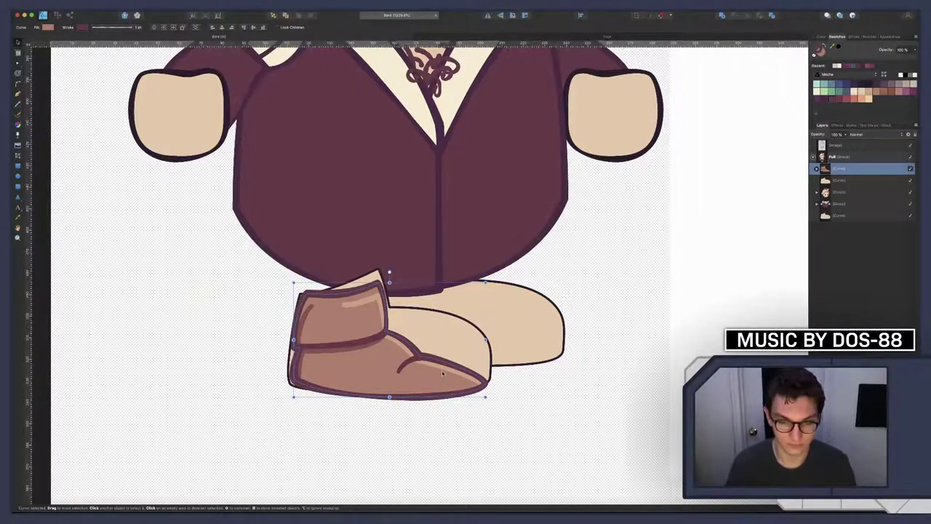
{"action": "left_click", "coordinate": [466, 383]}
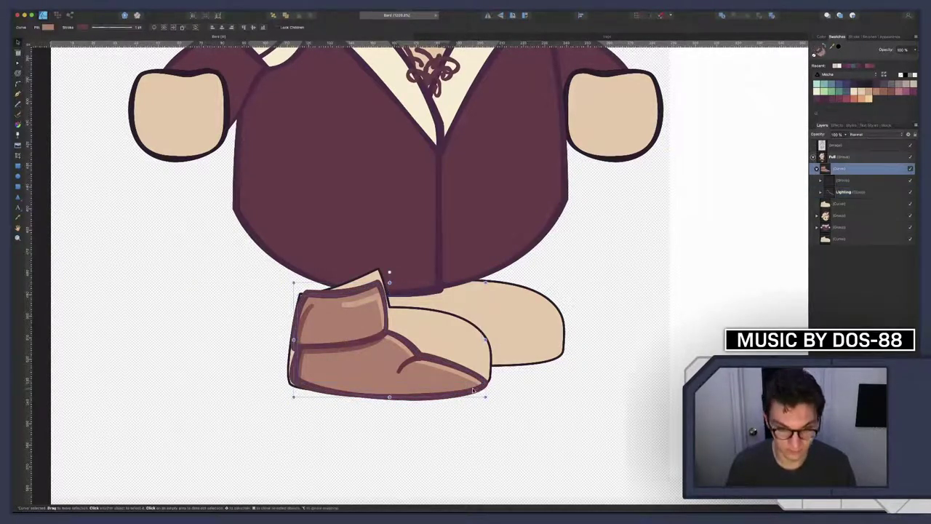
{"action": "key", "text": "a"}
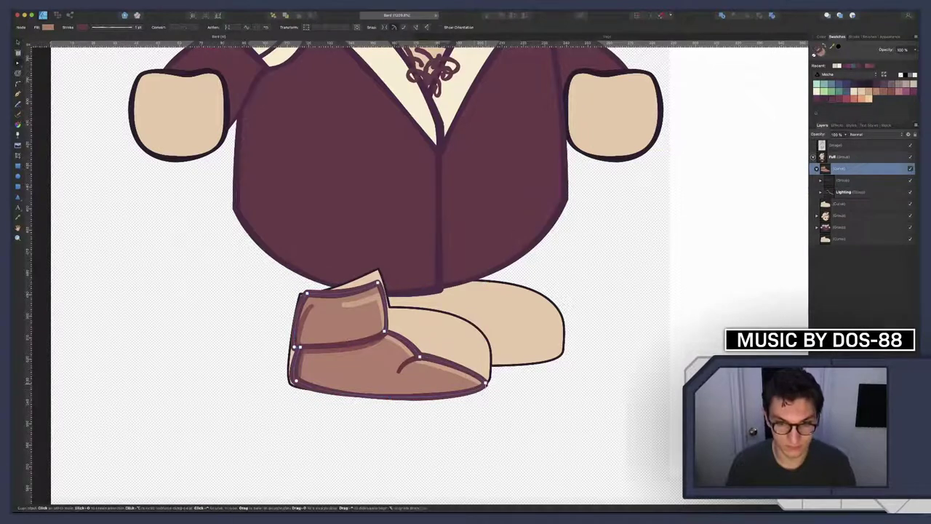
{"action": "left_click_drag", "start_coordinate": [485, 382], "coordinate": [488, 380]}
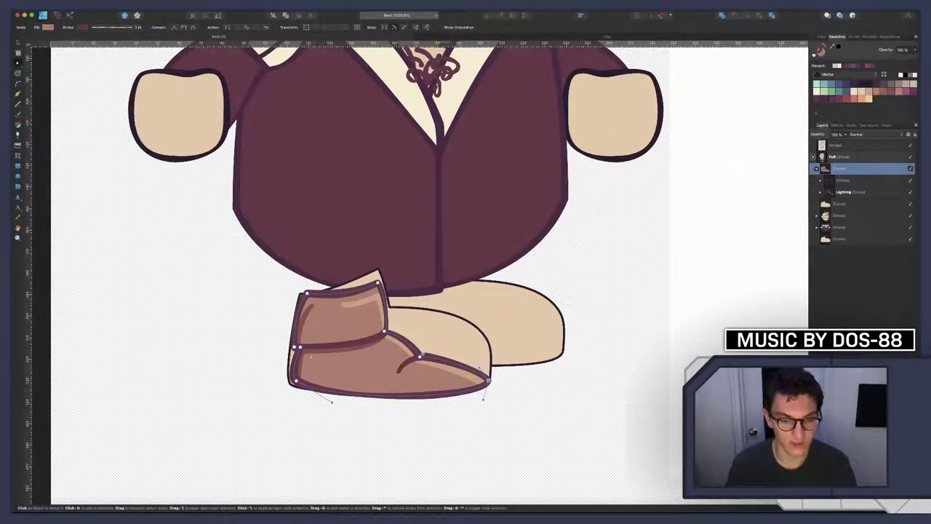
{"action": "scroll", "coordinate": [376, 359], "scroll_direction": "up", "scroll_amount": 1}
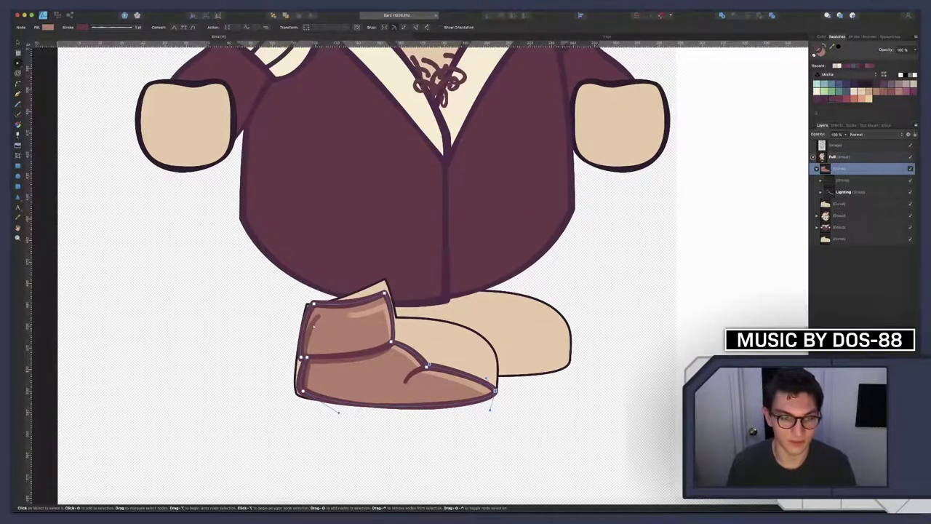
{"action": "left_click", "coordinate": [305, 342]}
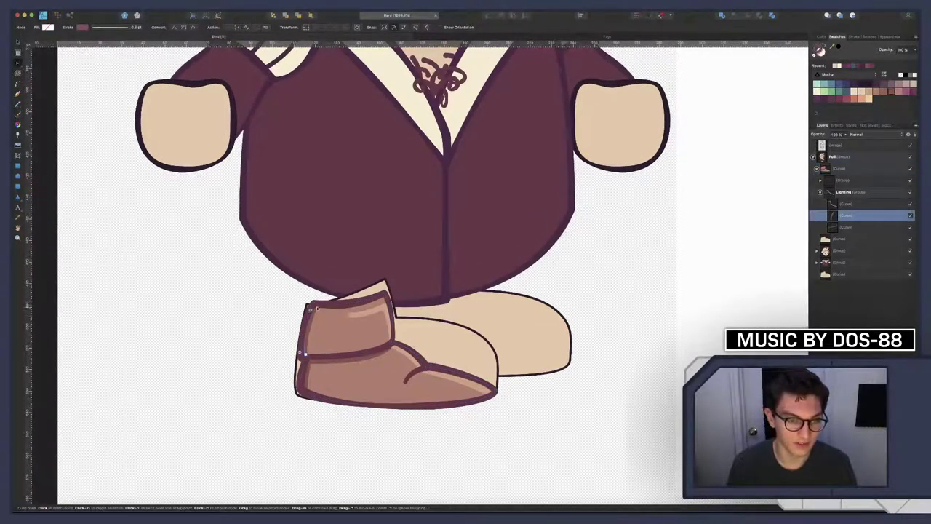
Stretch the cuff highlight's top-right end slightly up and right, then deselect it
{"action": "left_click", "coordinate": [370, 312]}
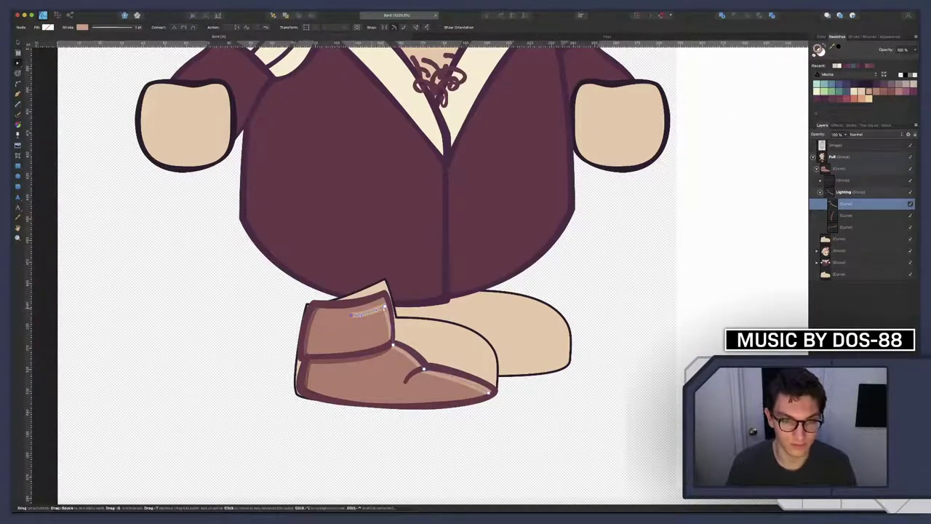
{"action": "left_click", "coordinate": [384, 303]}
{"action": "left_click_drag", "start_coordinate": [383, 302], "coordinate": [384, 298]}
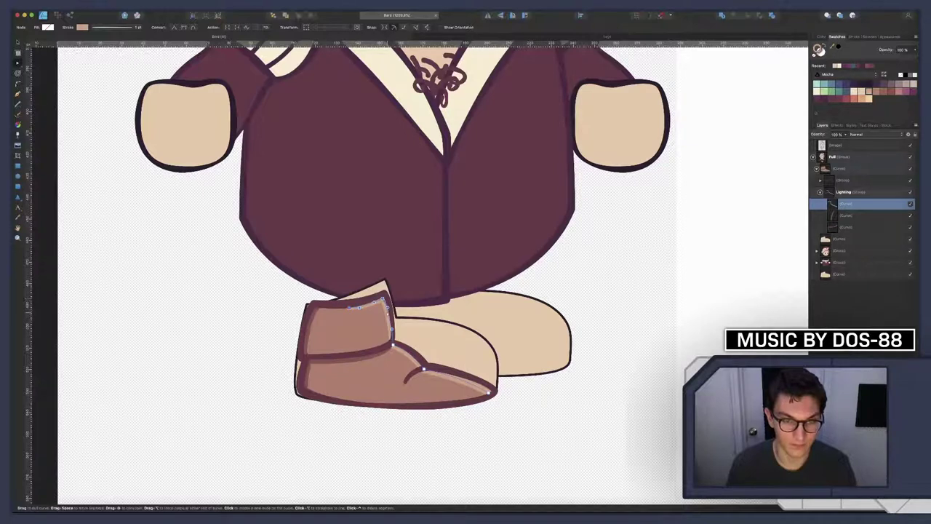
{"action": "left_click", "coordinate": [488, 392]}
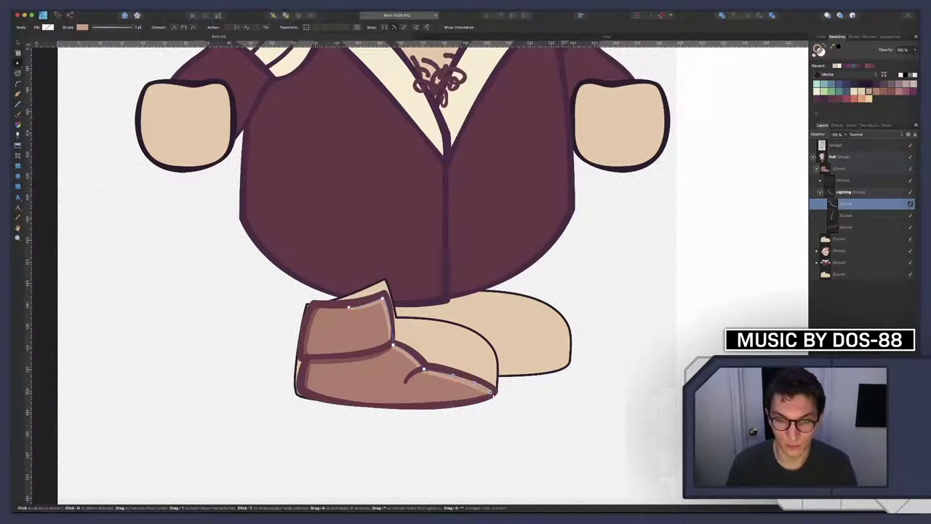
{"action": "left_click", "coordinate": [529, 422]}
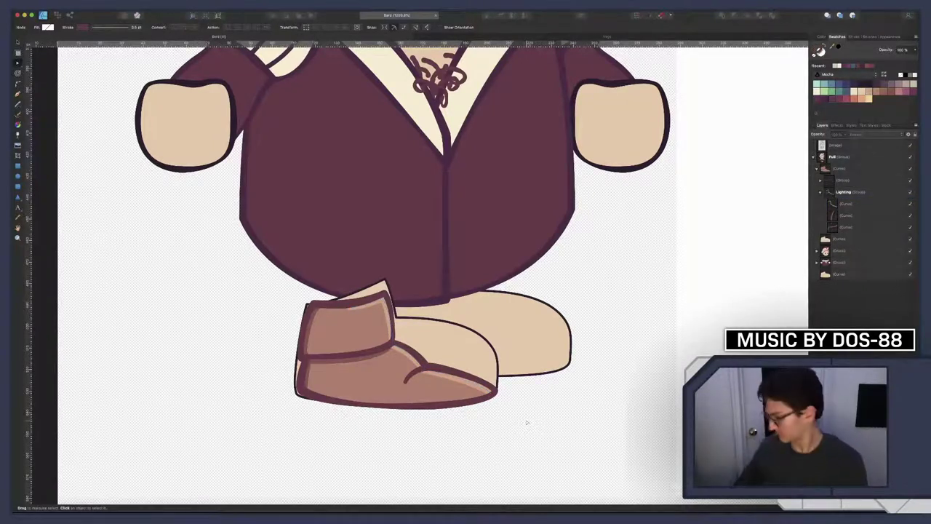